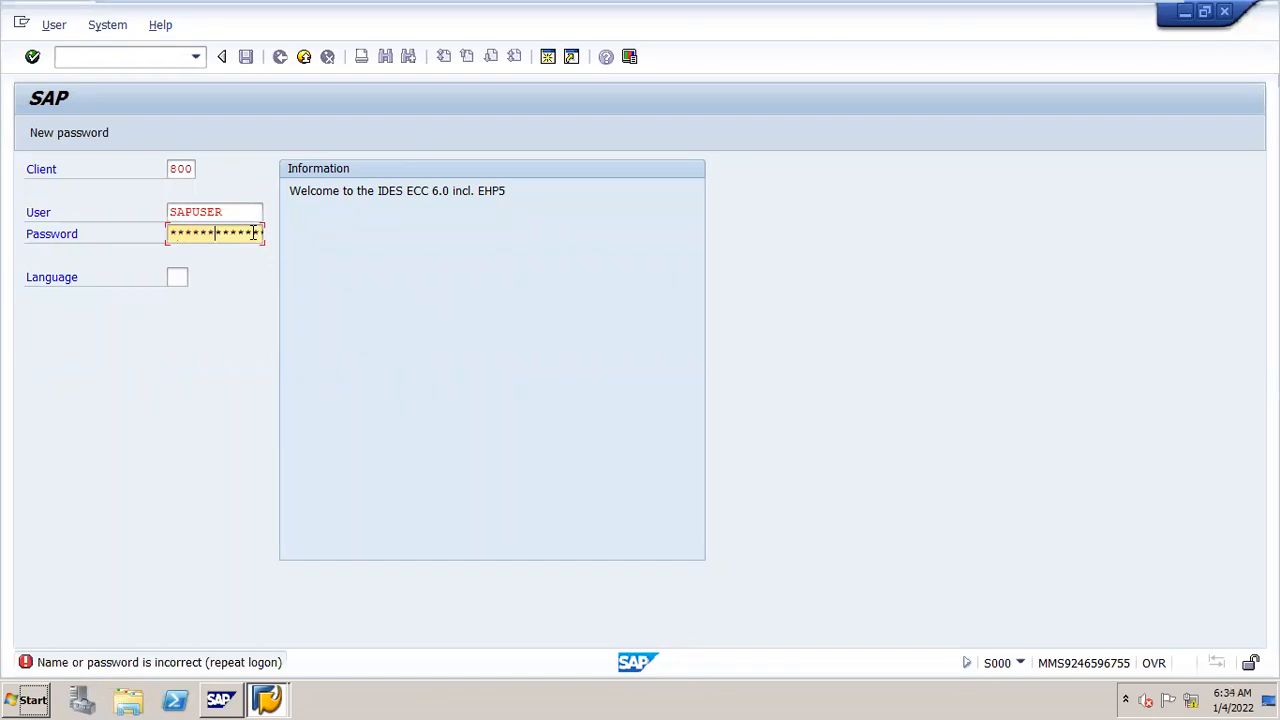
Minimize the SAP windows and open the assessmtnt document from the MY CO CLASS folder on the desktop.
mouse_move(1031, 27)
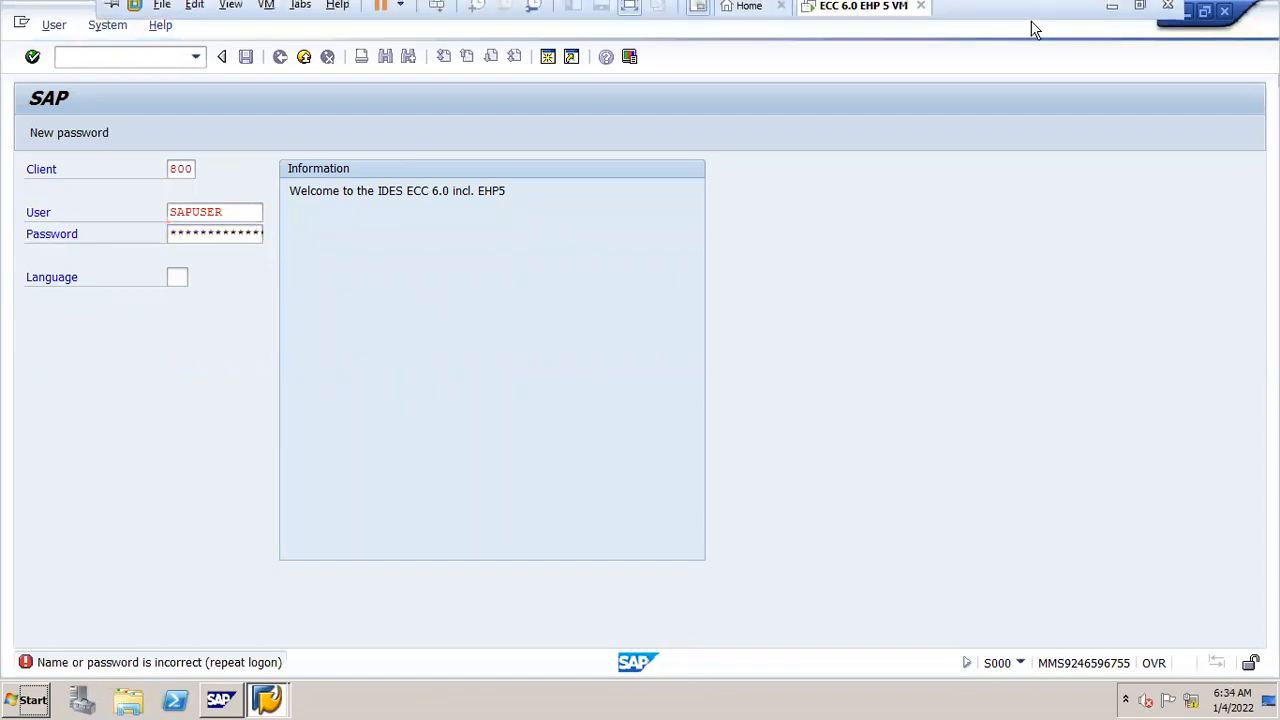
click(1192, 13)
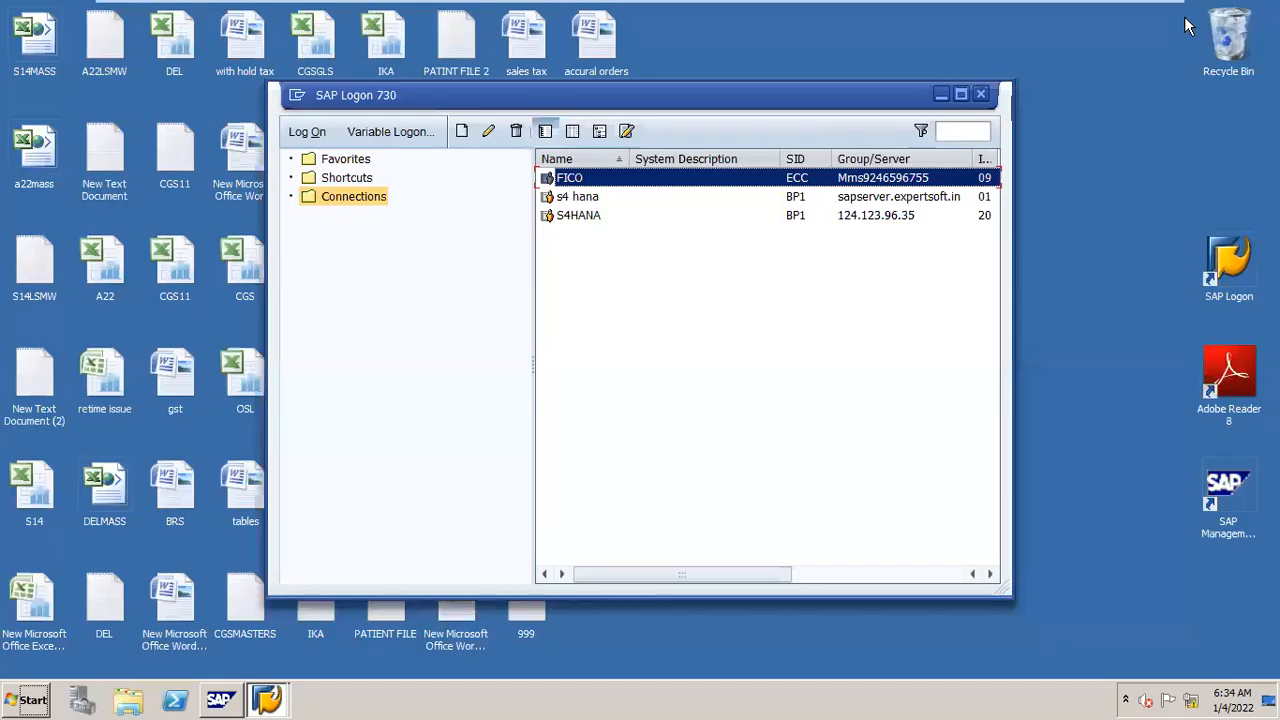
click(941, 94)
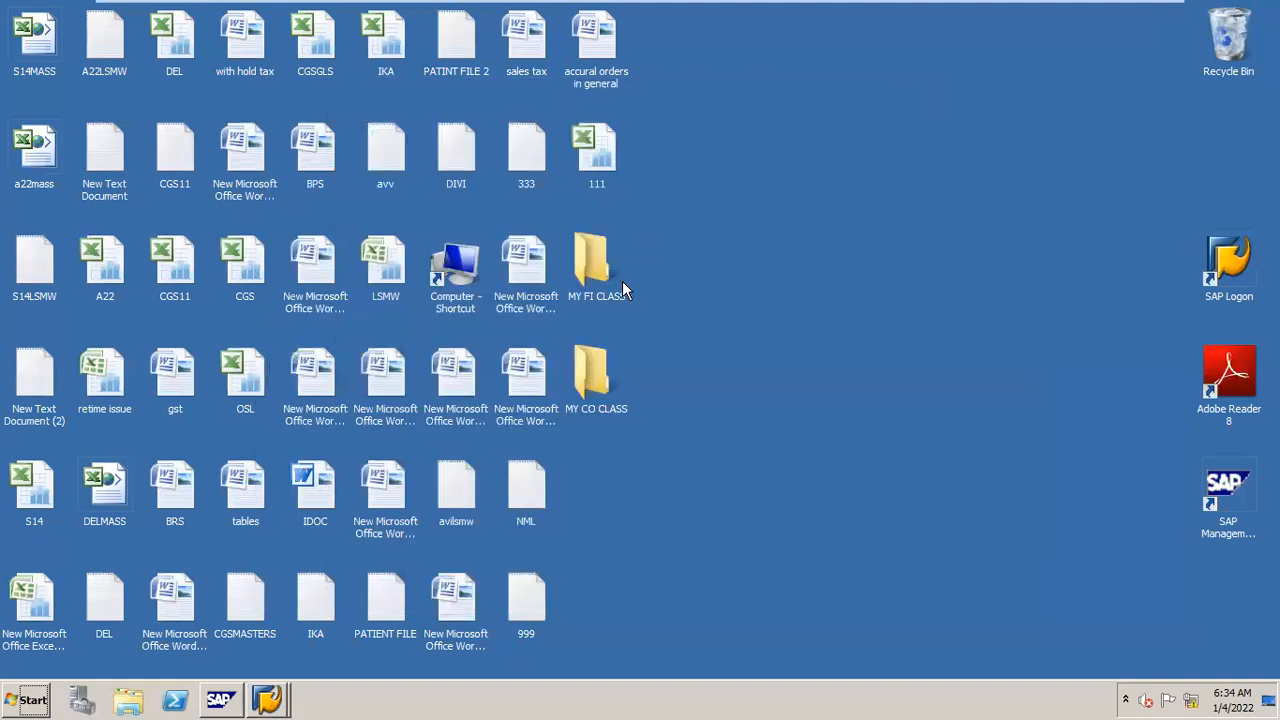
double_click(585, 371)
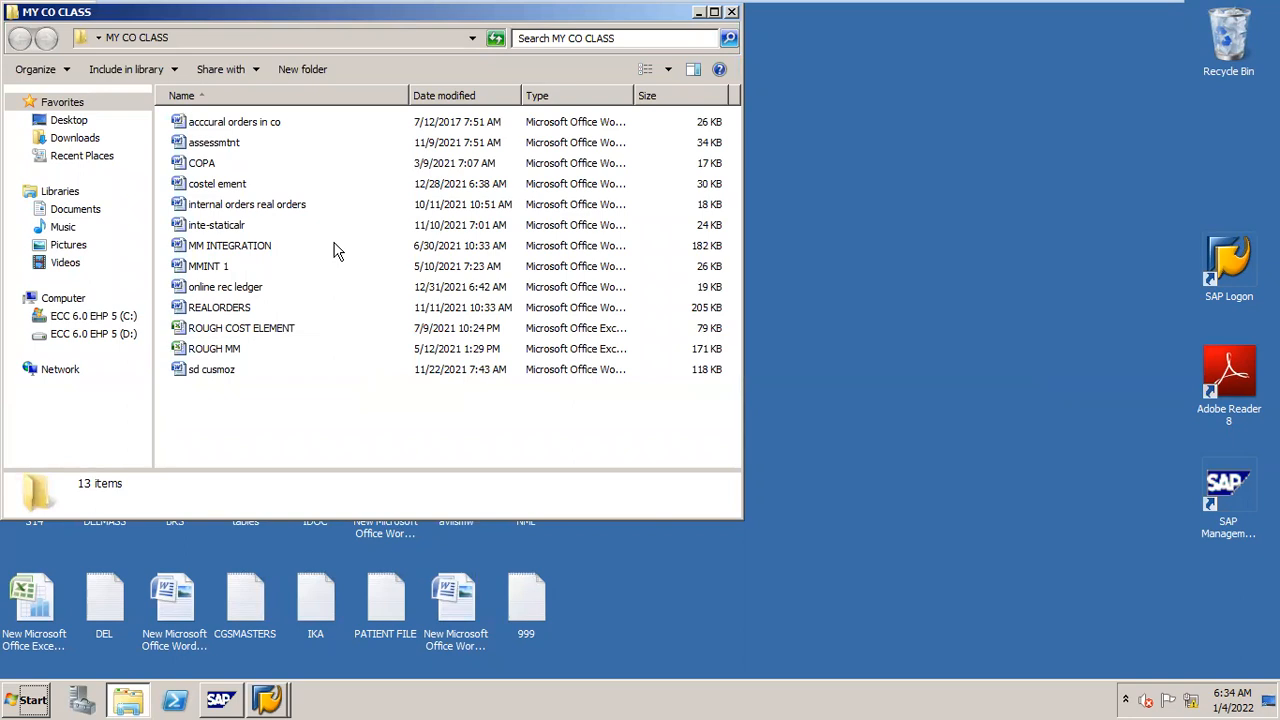
key(Down)
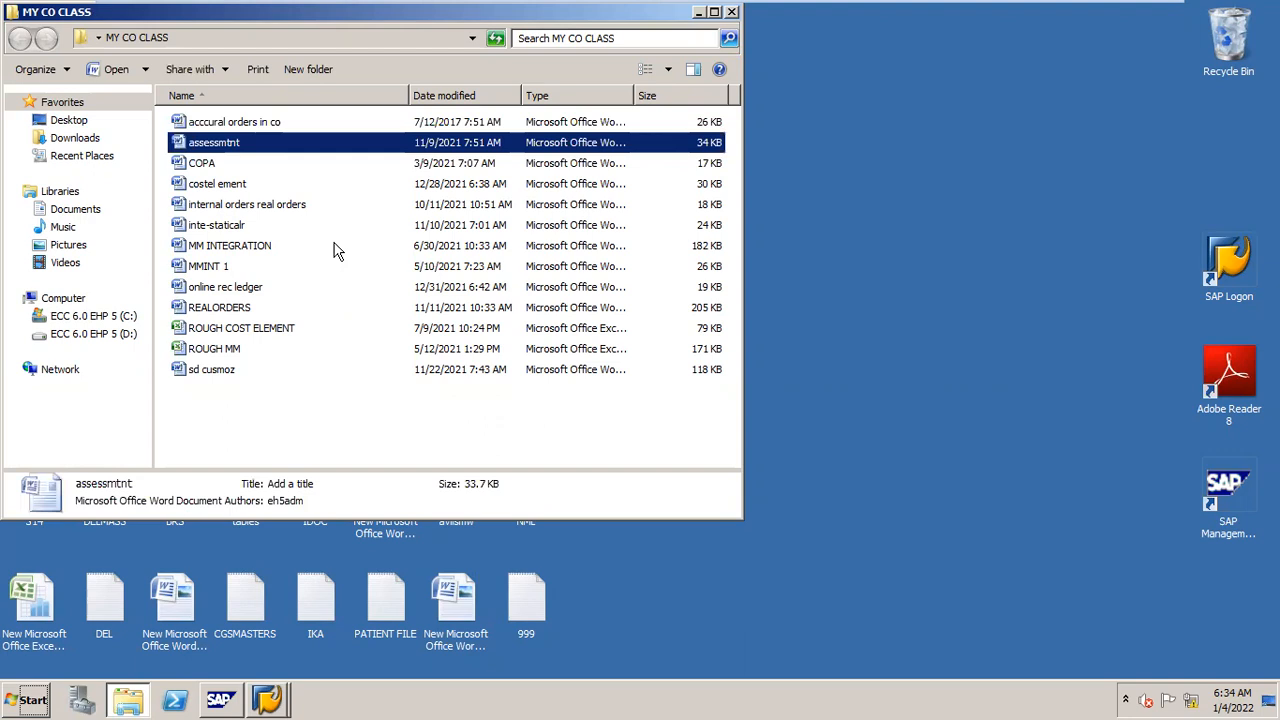
double_click(274, 144)
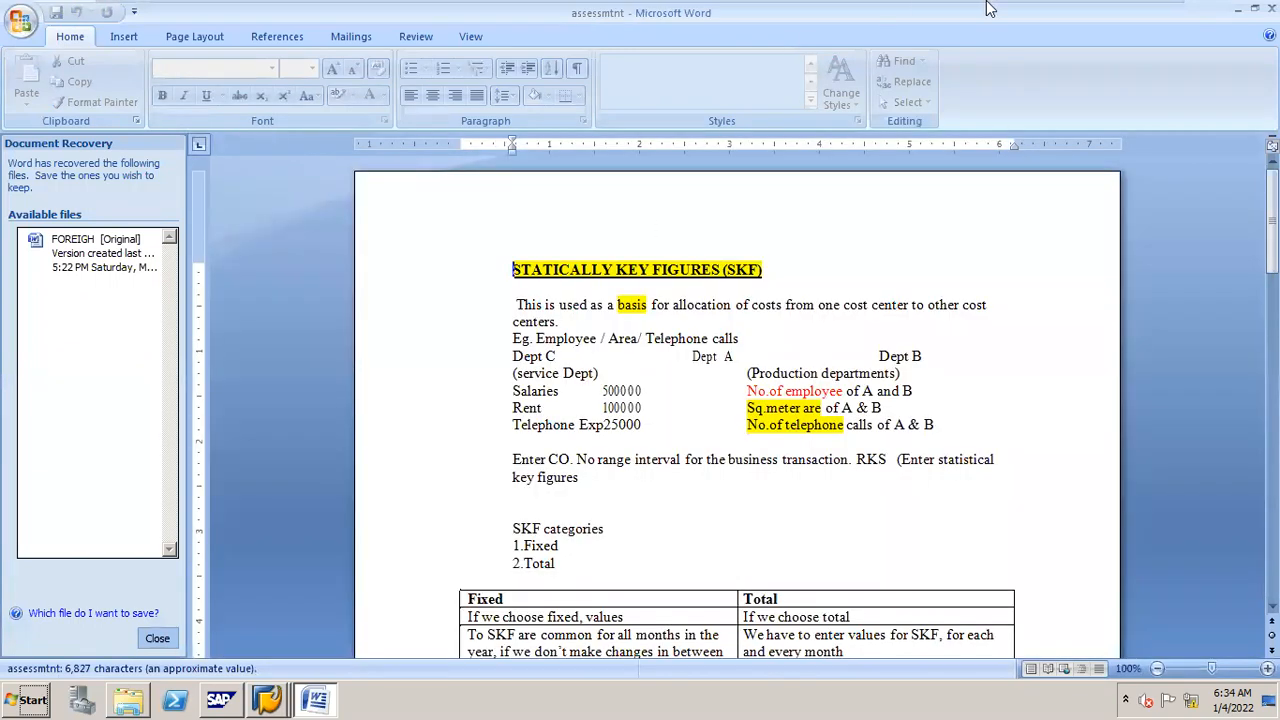
mouse_move(987, 9)
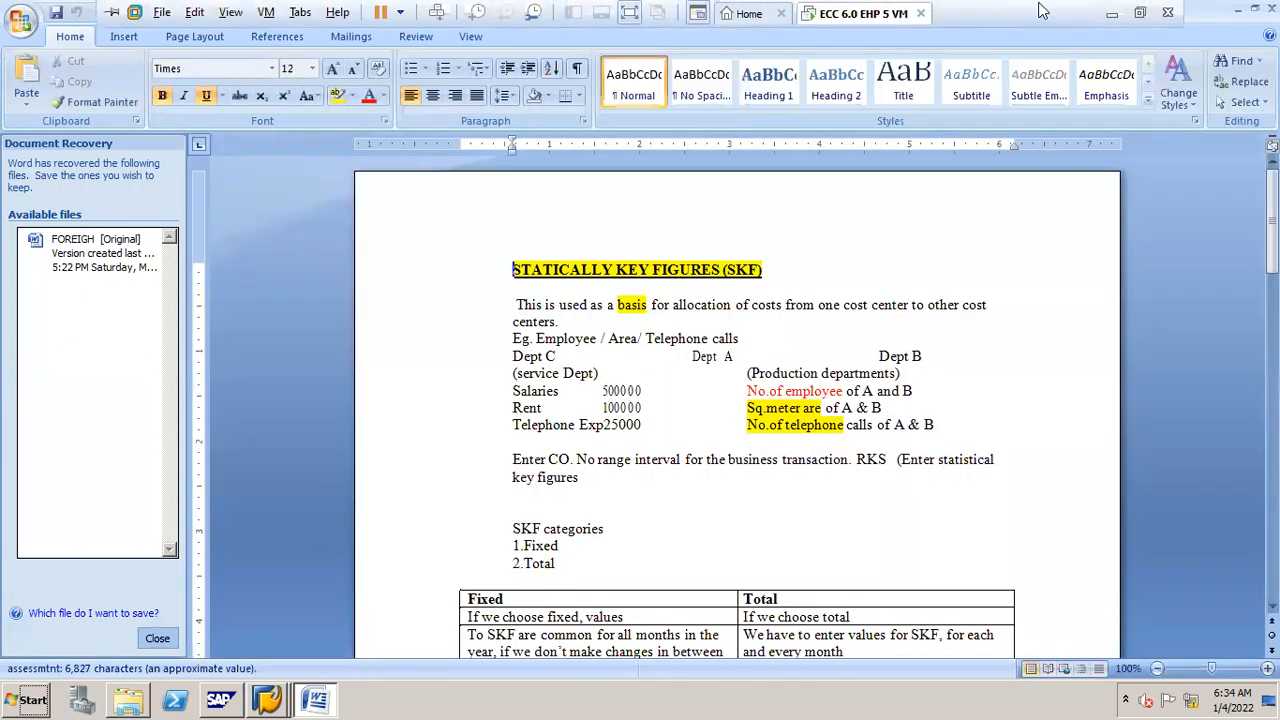
click(1111, 14)
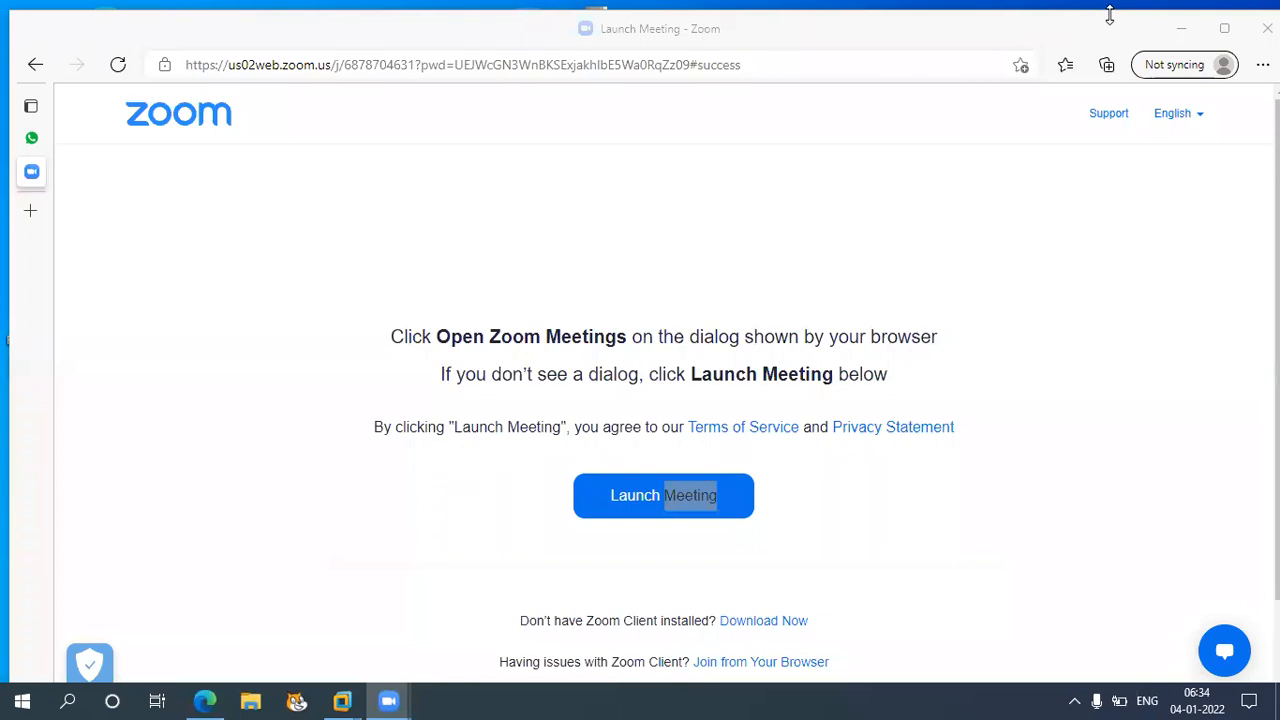
click(342, 701)
click(469, 625)
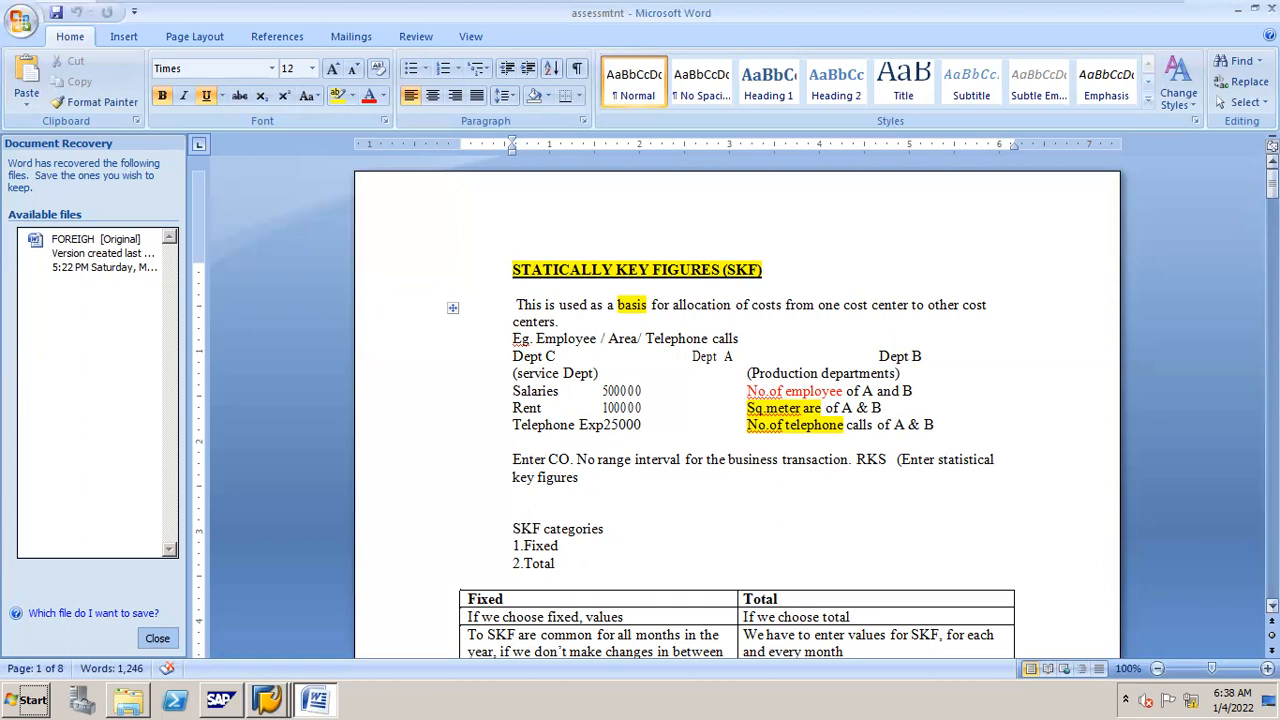
Read the statistical key figure notes down to the section on the RKS number range interval in transaction KANK.
drag(1272, 182, 1272, 198)
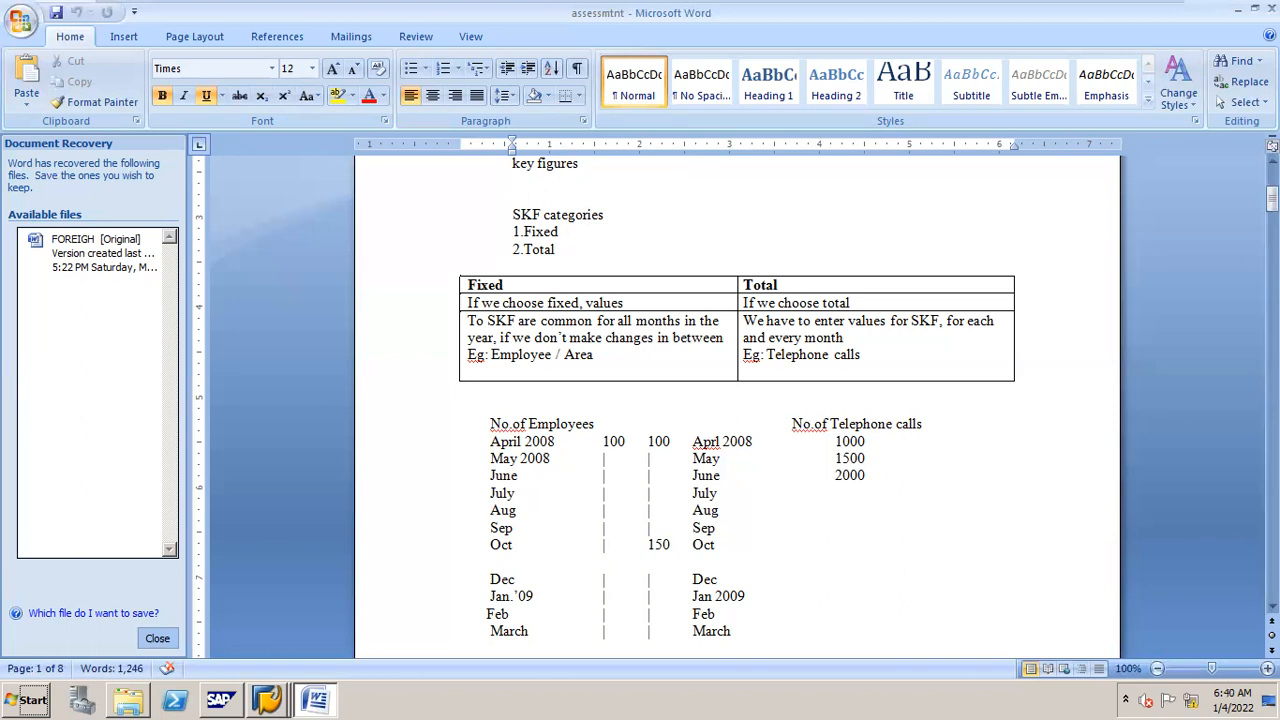
drag(1272, 200, 1272, 236)
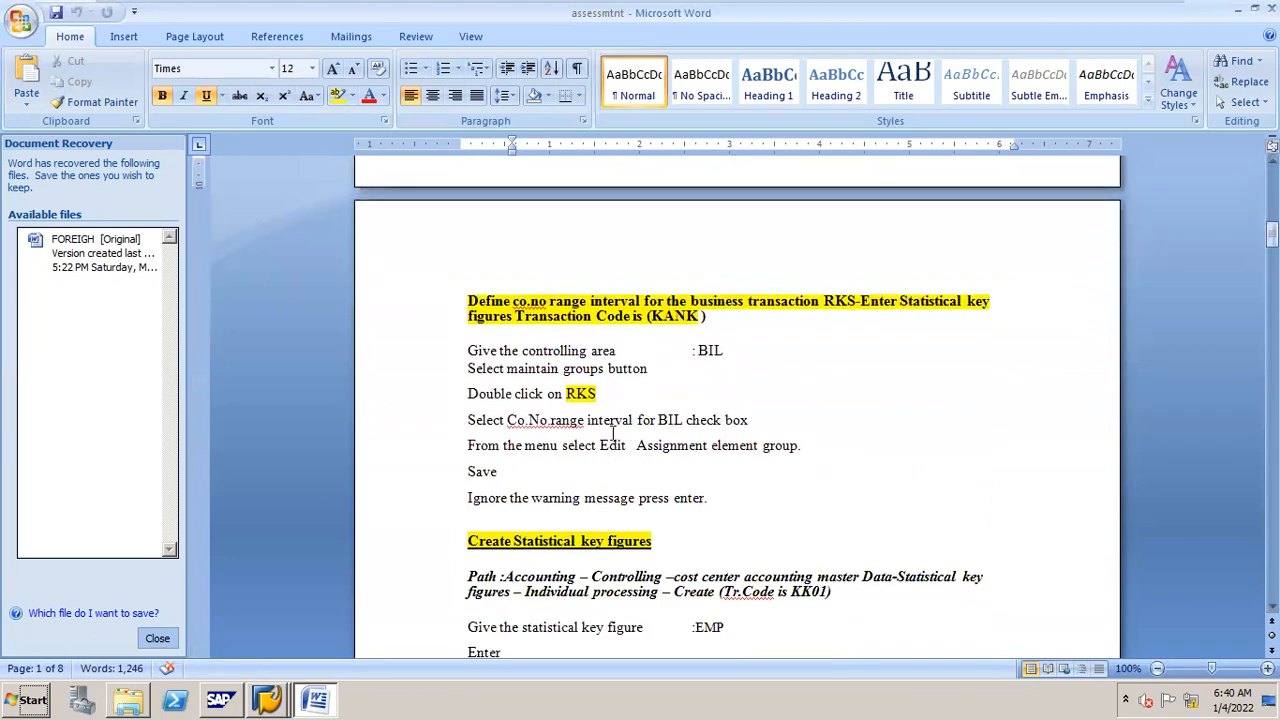
click(603, 404)
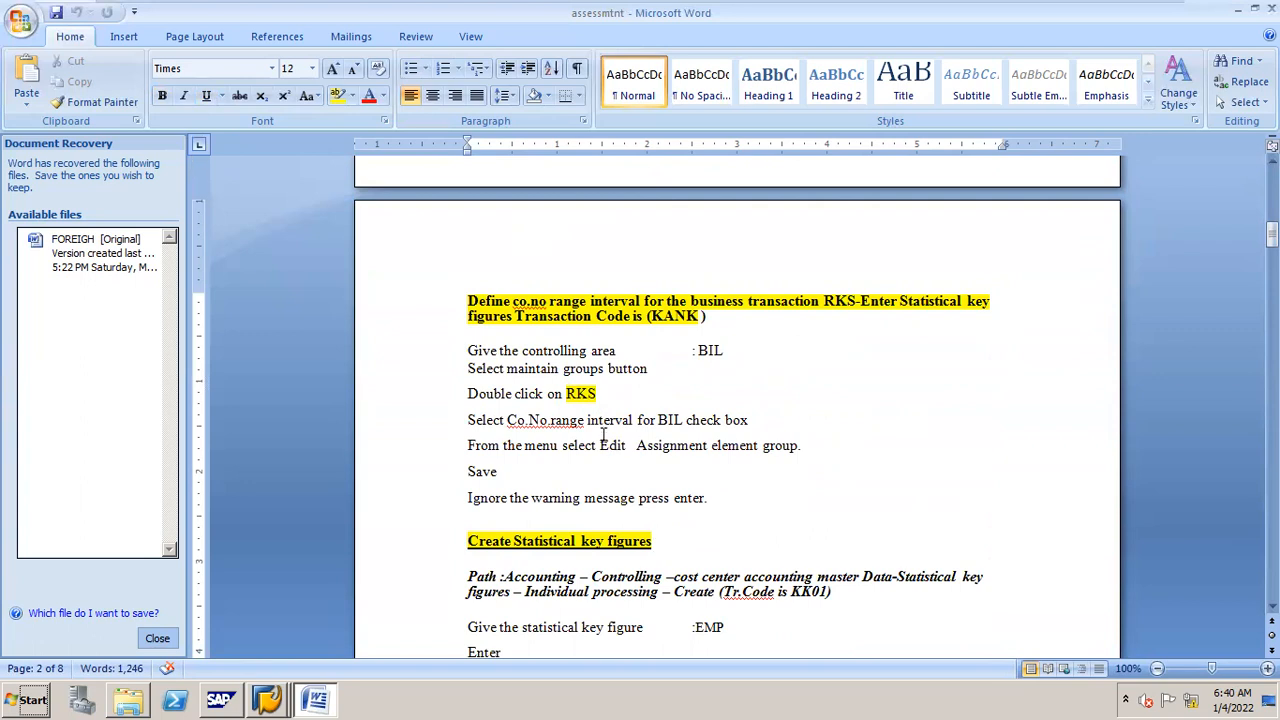
Switch to the SAP session, start transaction SPRO and display the SAP Reference IMG.
click(283, 677)
click(292, 654)
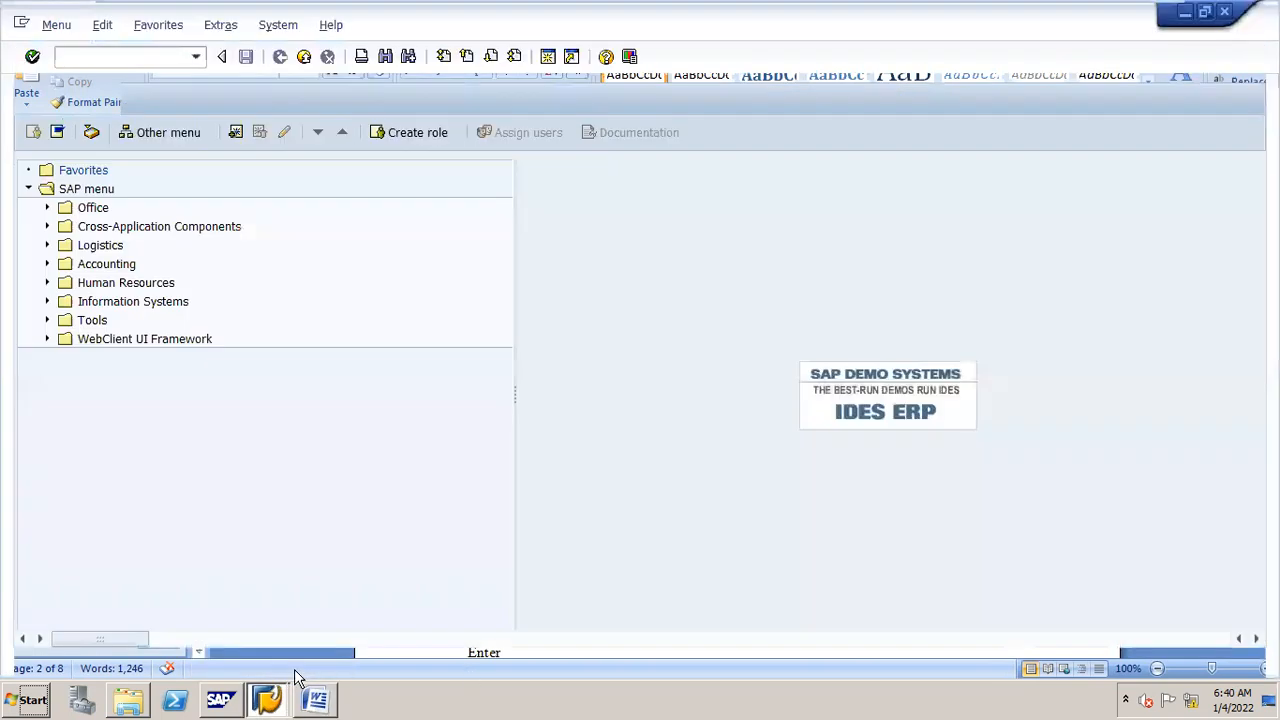
text(spro)
key(Return)
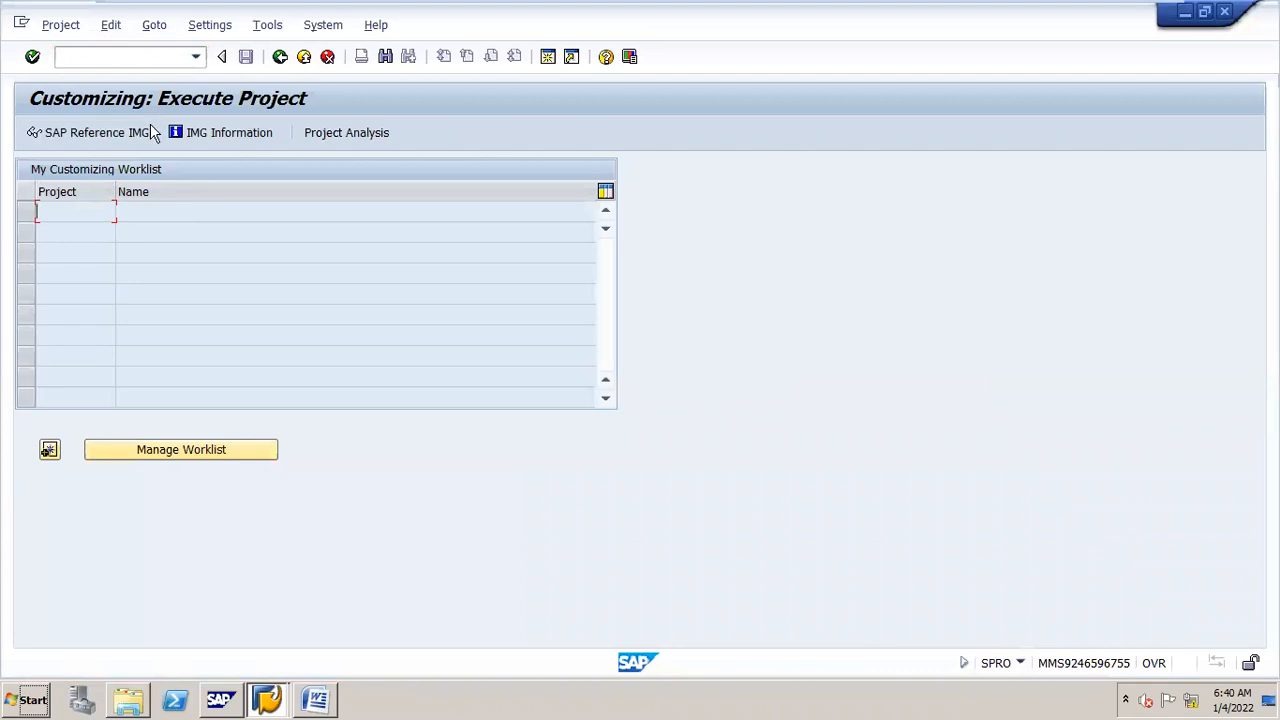
click(148, 132)
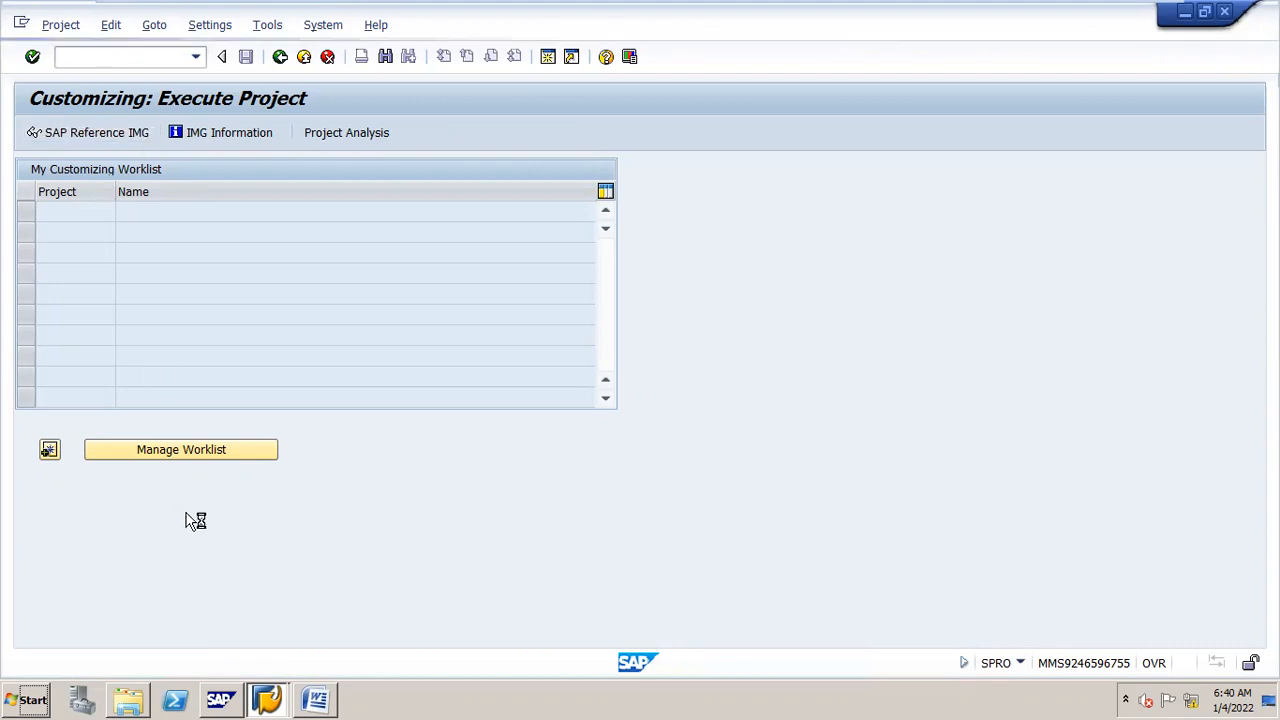
Check the RKS business transaction code in the Word notes and return to the SAP session.
click(320, 686)
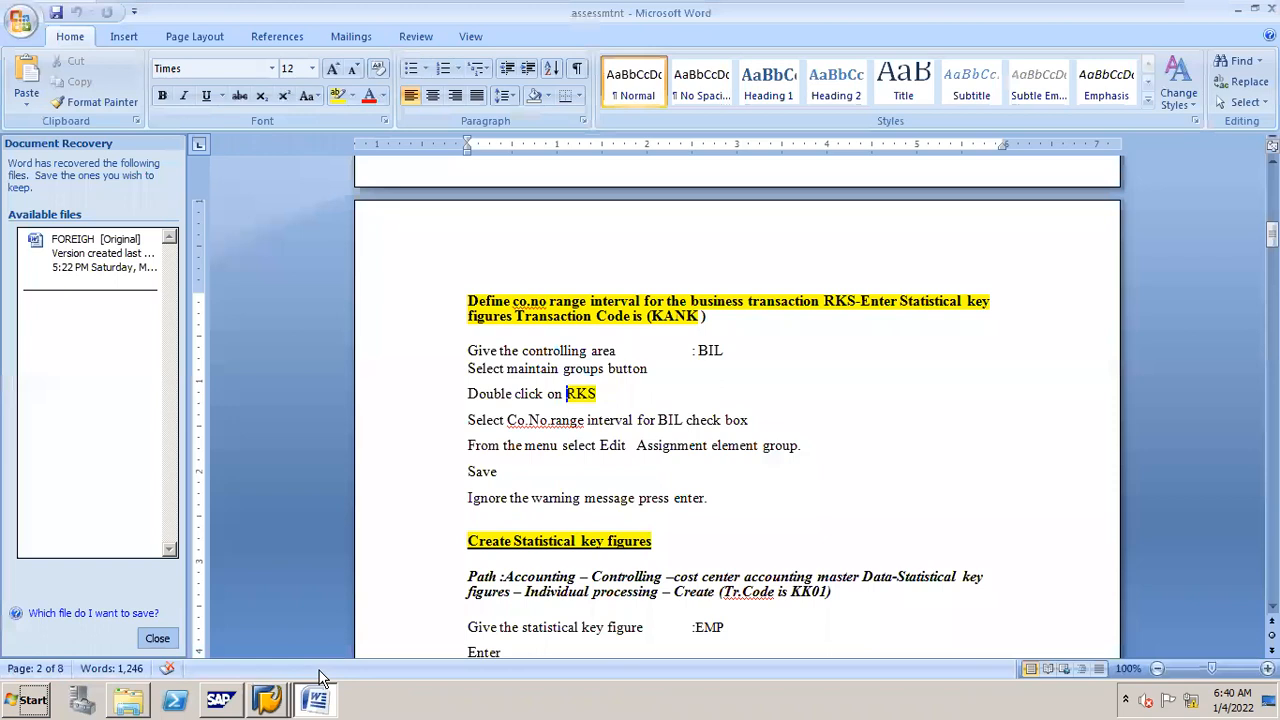
double_click(590, 394)
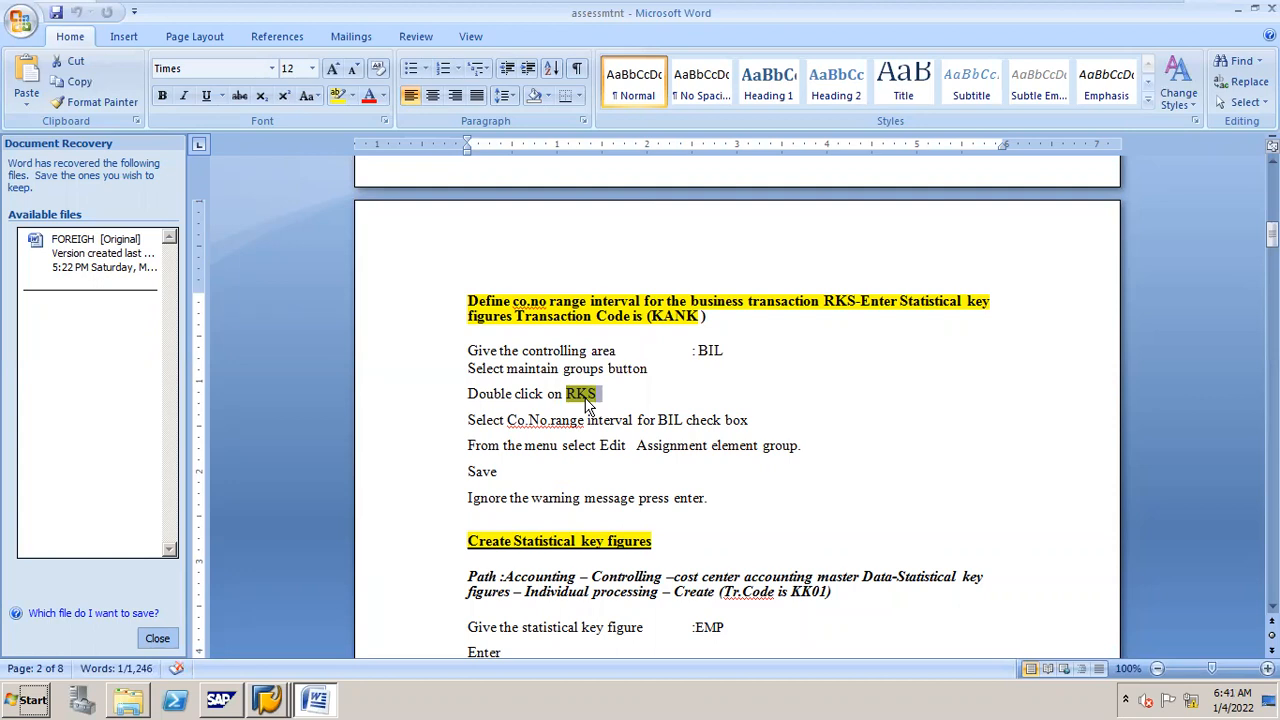
key(alt+Tab)
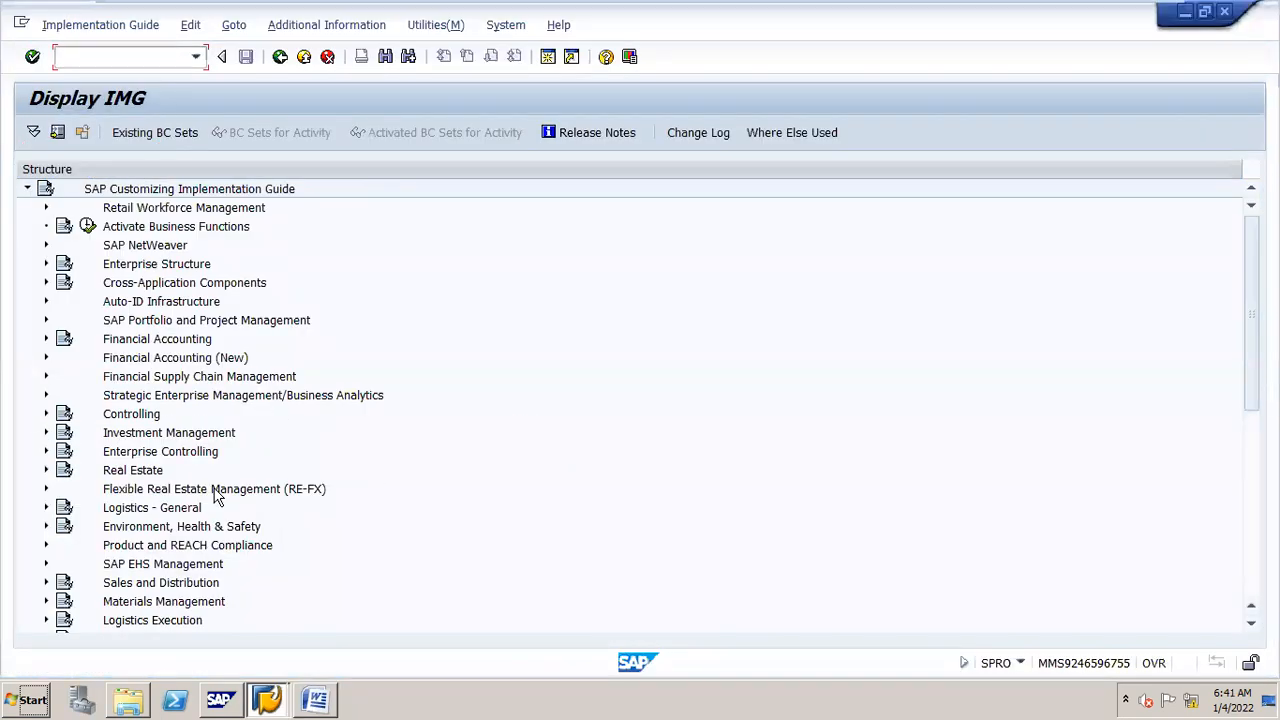
double_click(137, 418)
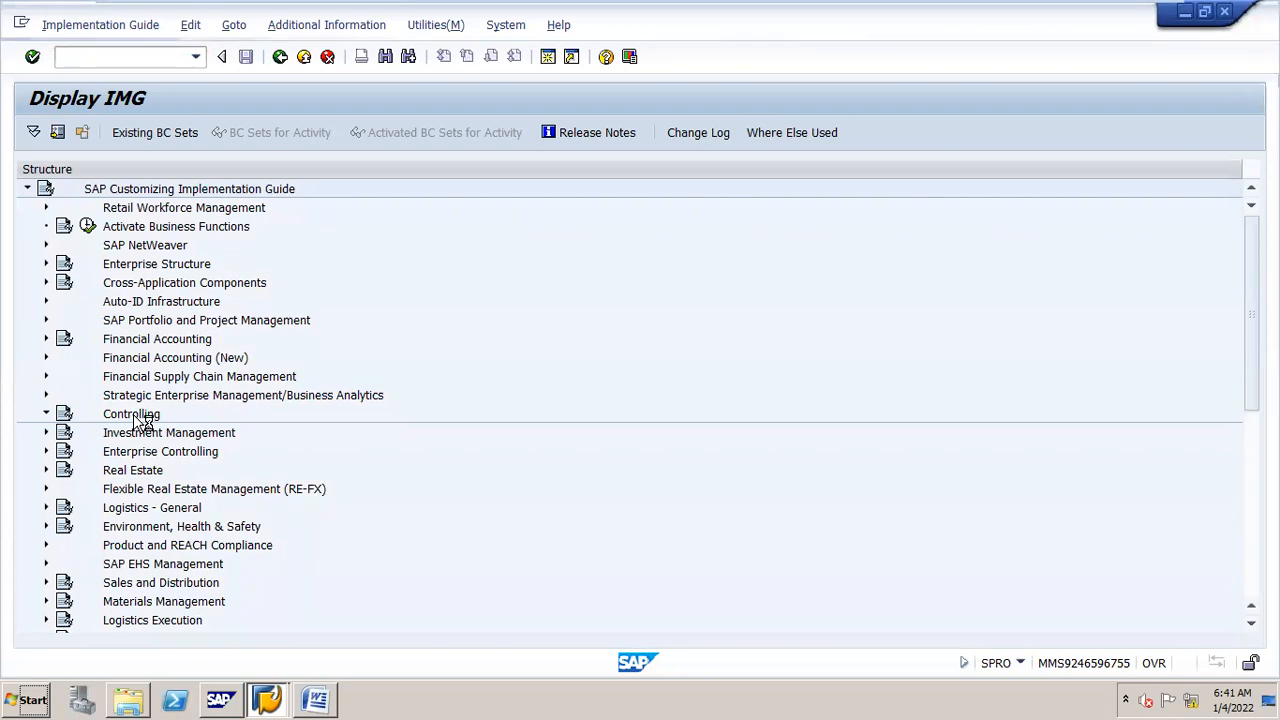
key(Down)
key(Down)
key(Down)
key(Down)
key(Down)
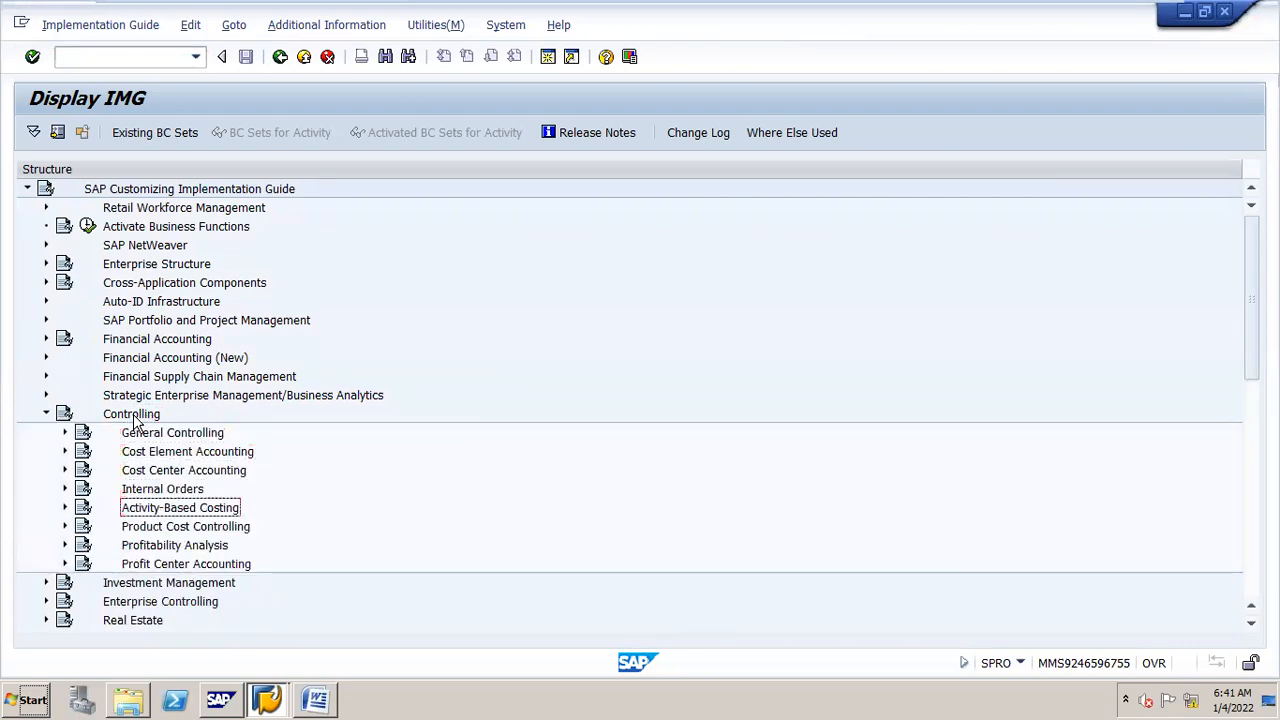
key(Up)
key(Up)
key(Up)
key(Up)
key(Right)
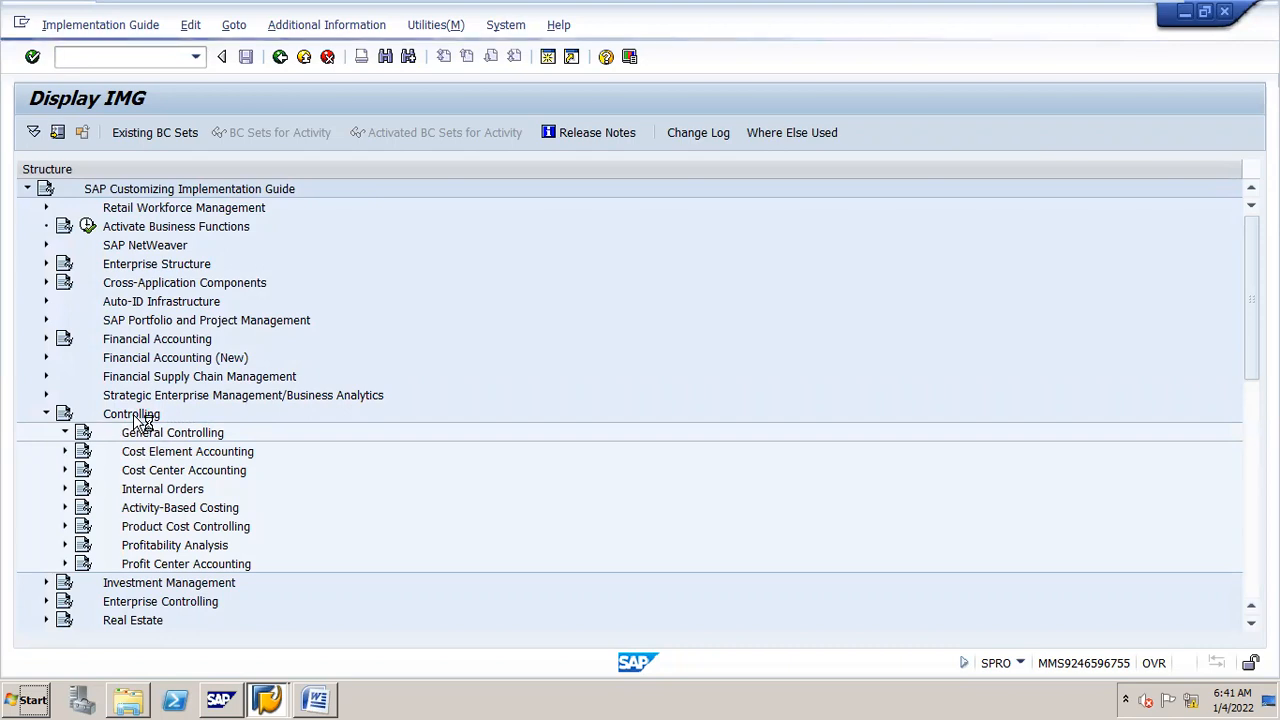
key(Down)
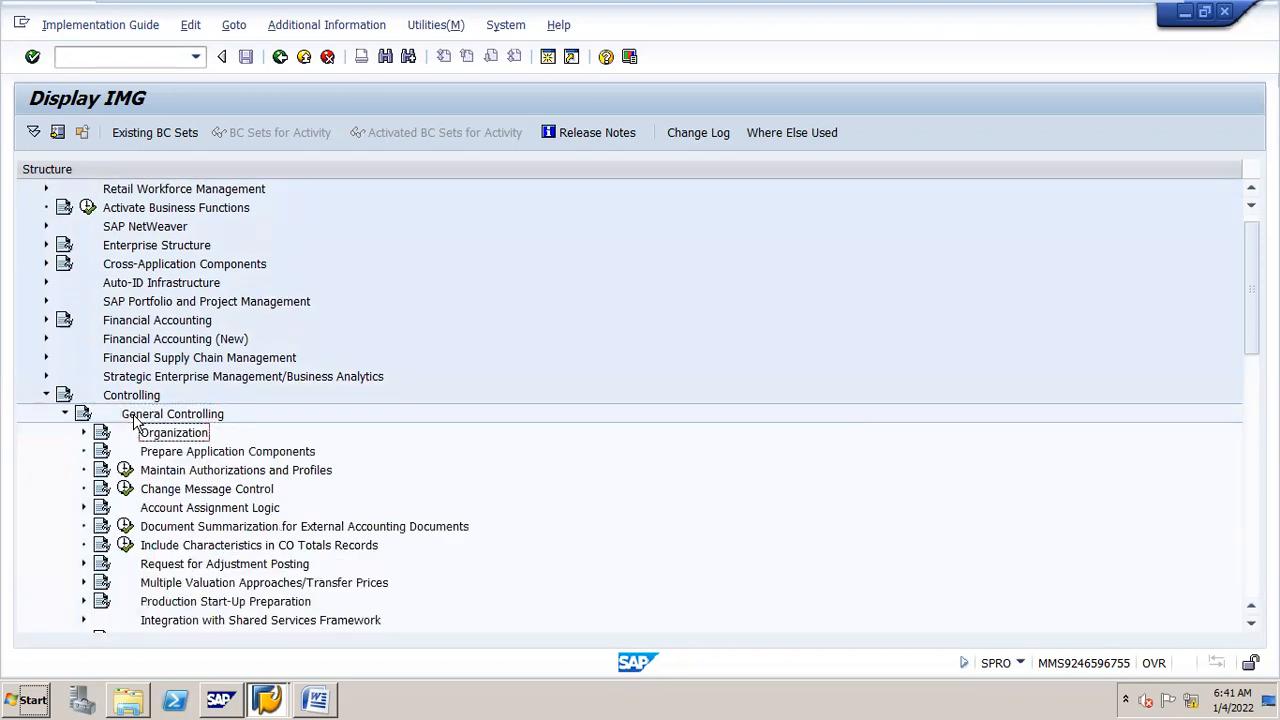
click(134, 416)
key(Left)
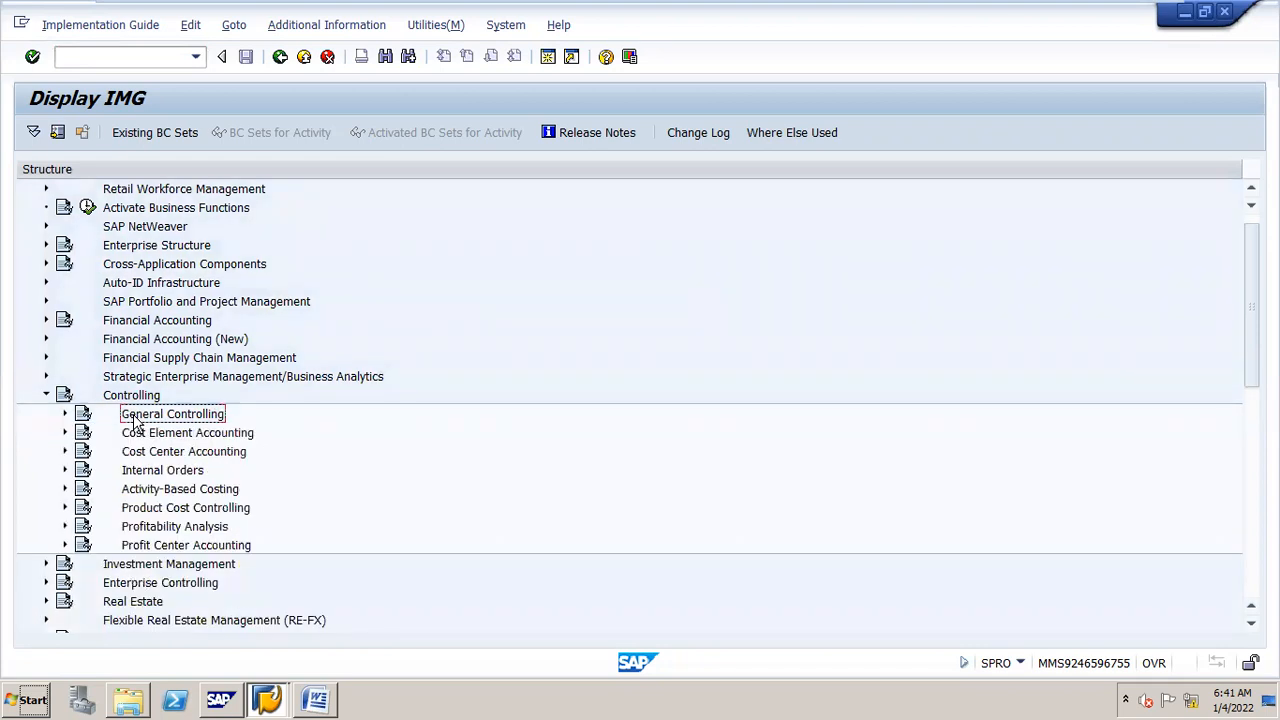
key(Left)
key(Left)
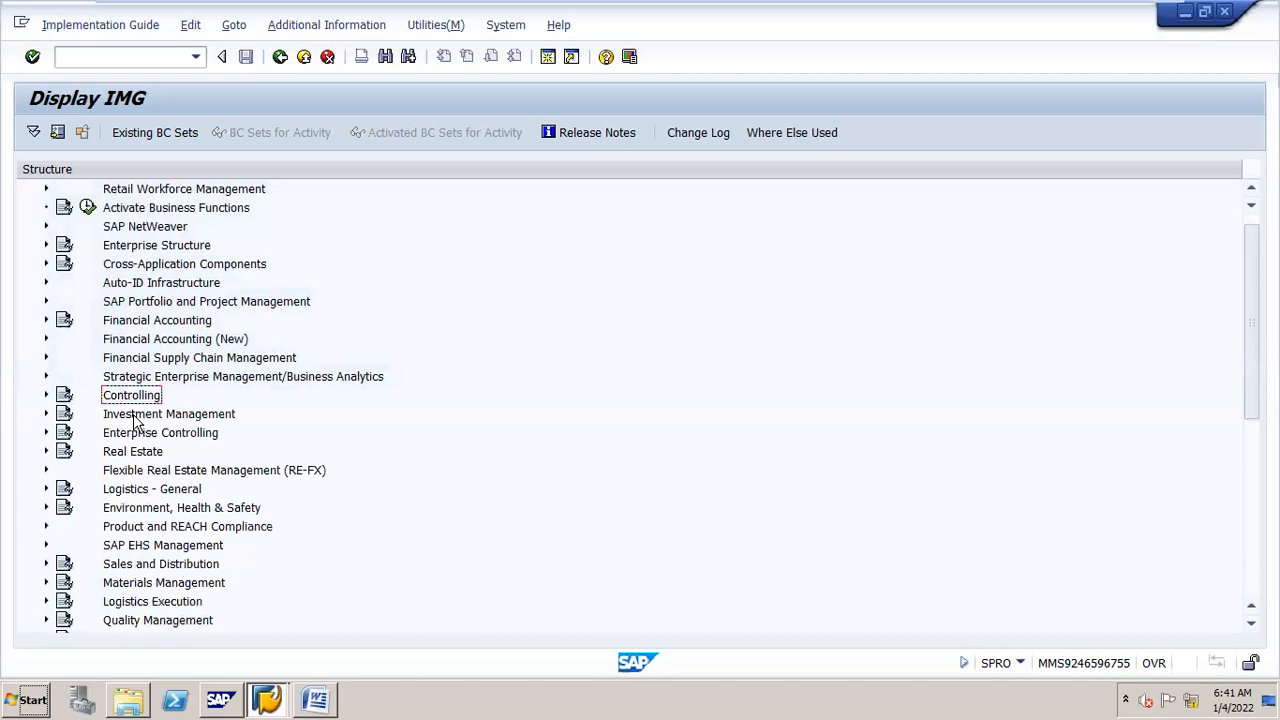
Expand Controlling, General Controlling and Organization in the IMG, and execute Maintain Number Ranges for Controlling Documents.
key(Right)
key(Down)
key(Right)
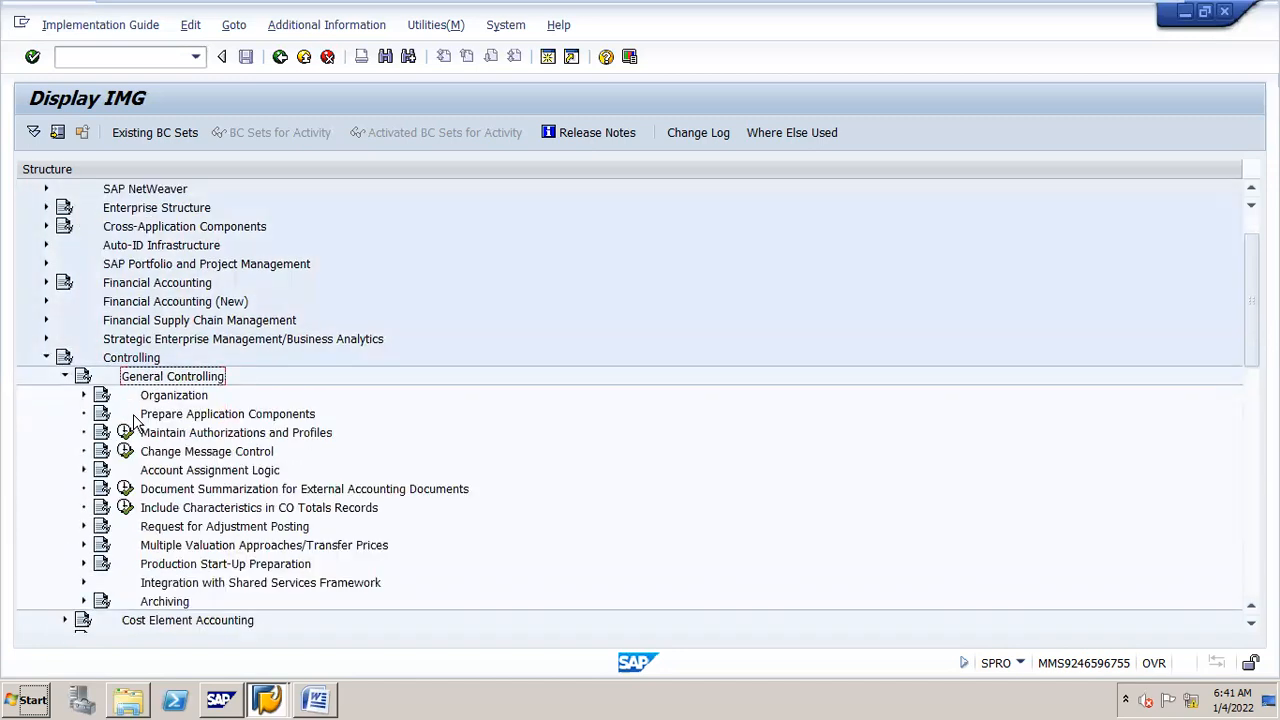
key(Down)
key(Right)
key(Down)
key(Down)
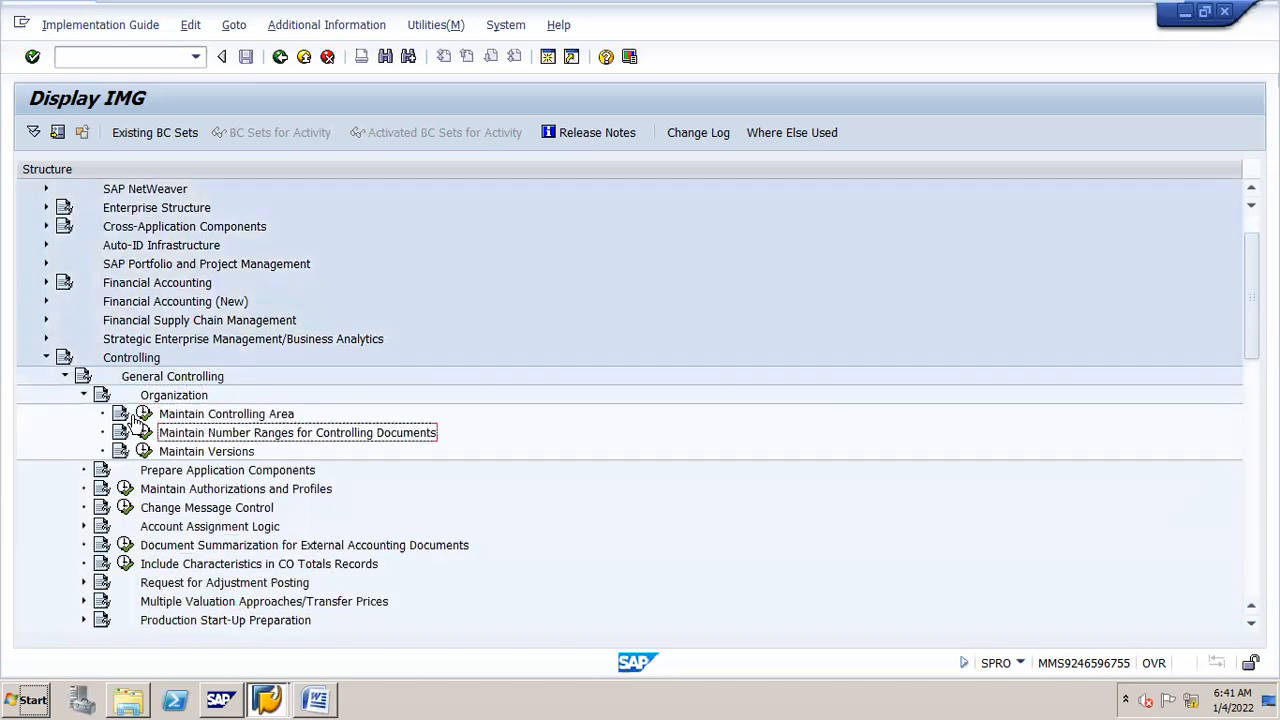
key(ctrl+Left)
key(Return)
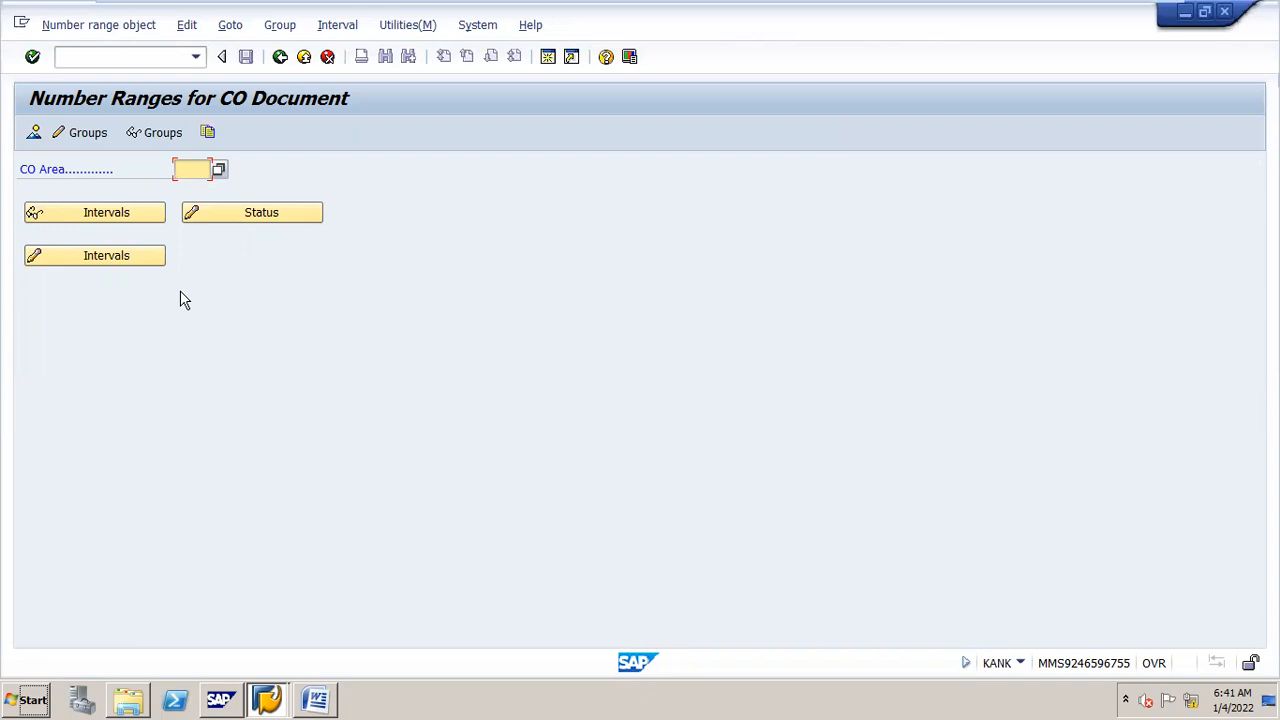
Open the number range groups of CO area N16 for maintenance and mark the "co docuemnt number range" group.
text(n16)
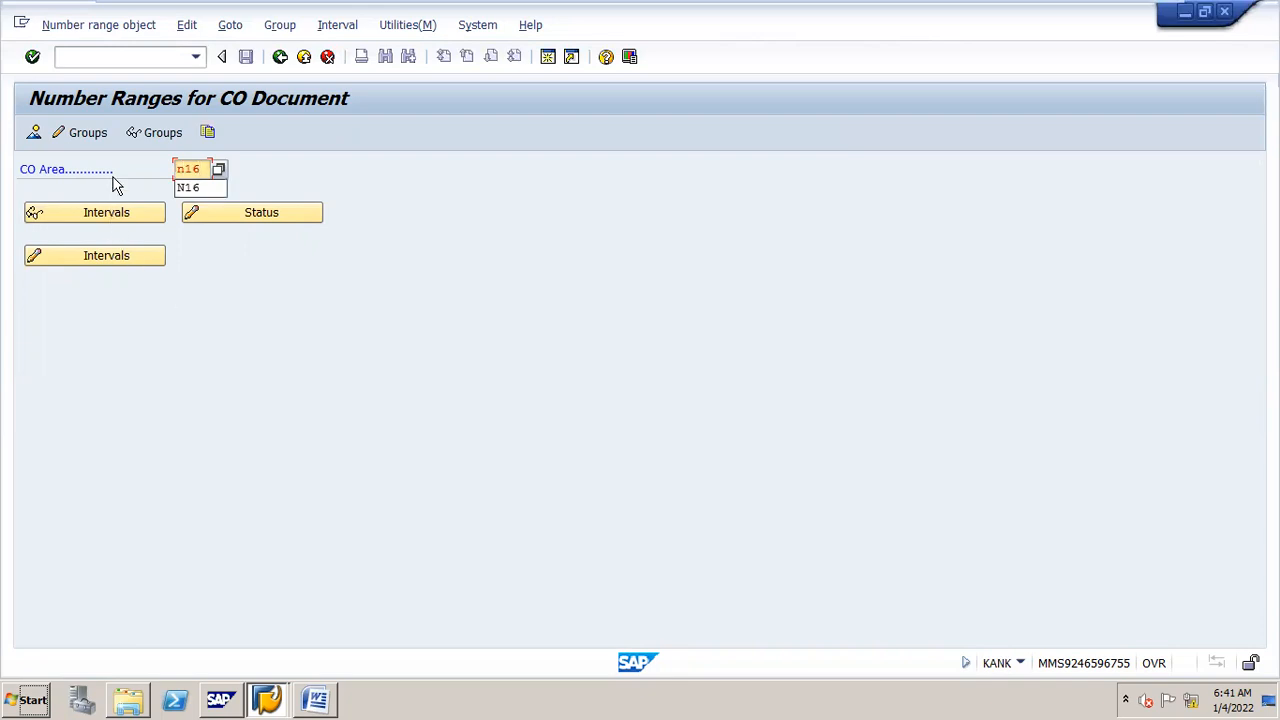
click(100, 136)
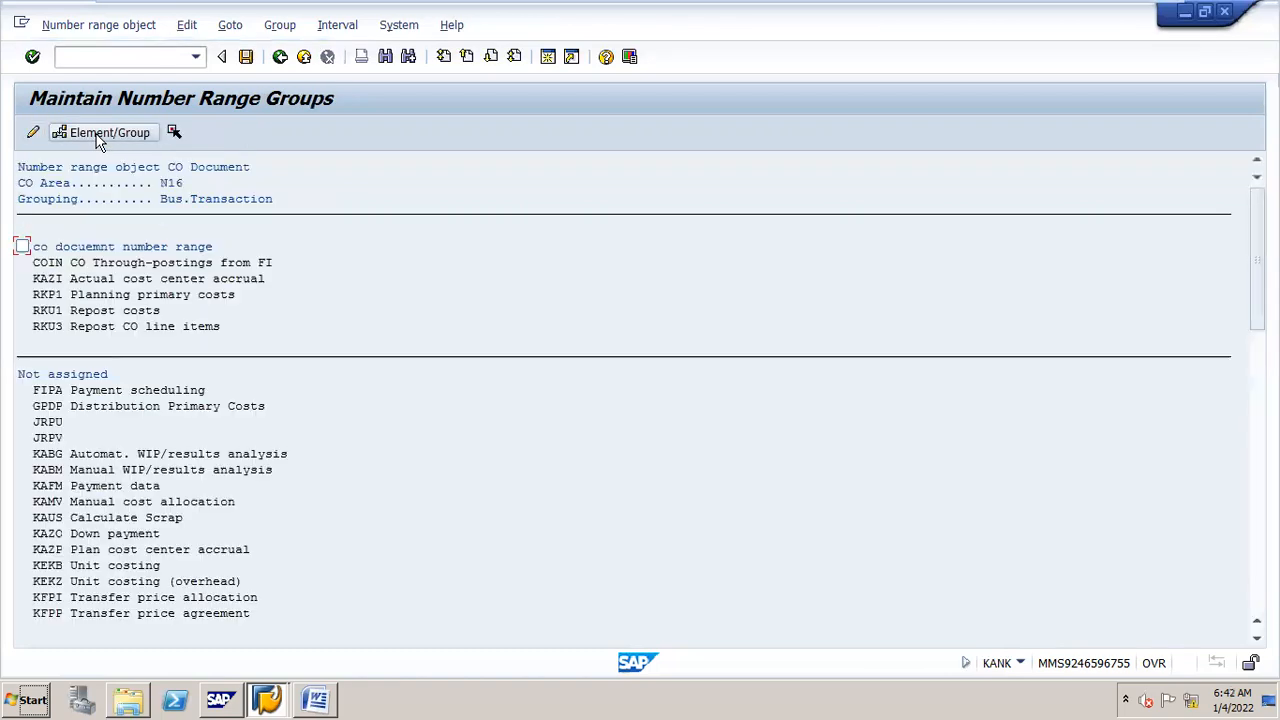
click(22, 246)
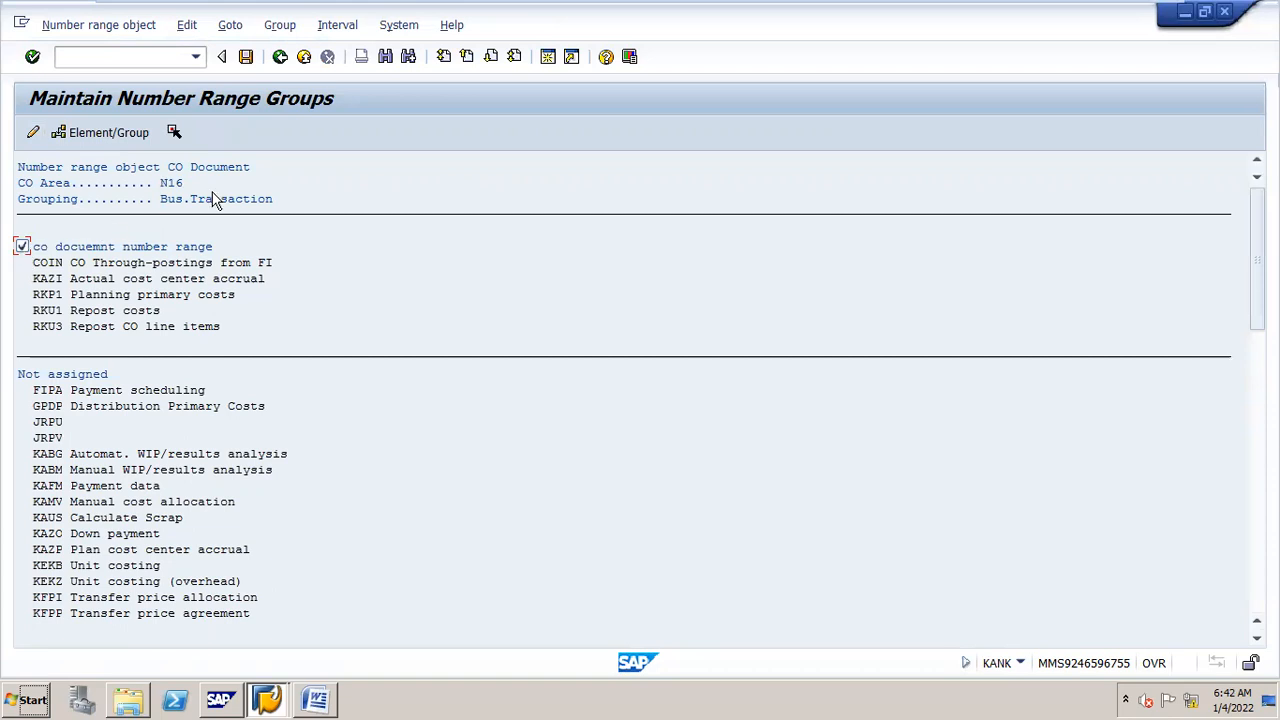
Find the unassigned RKS (Enter statistical key figures) element and assign it to the marked number range group.
click(385, 57)
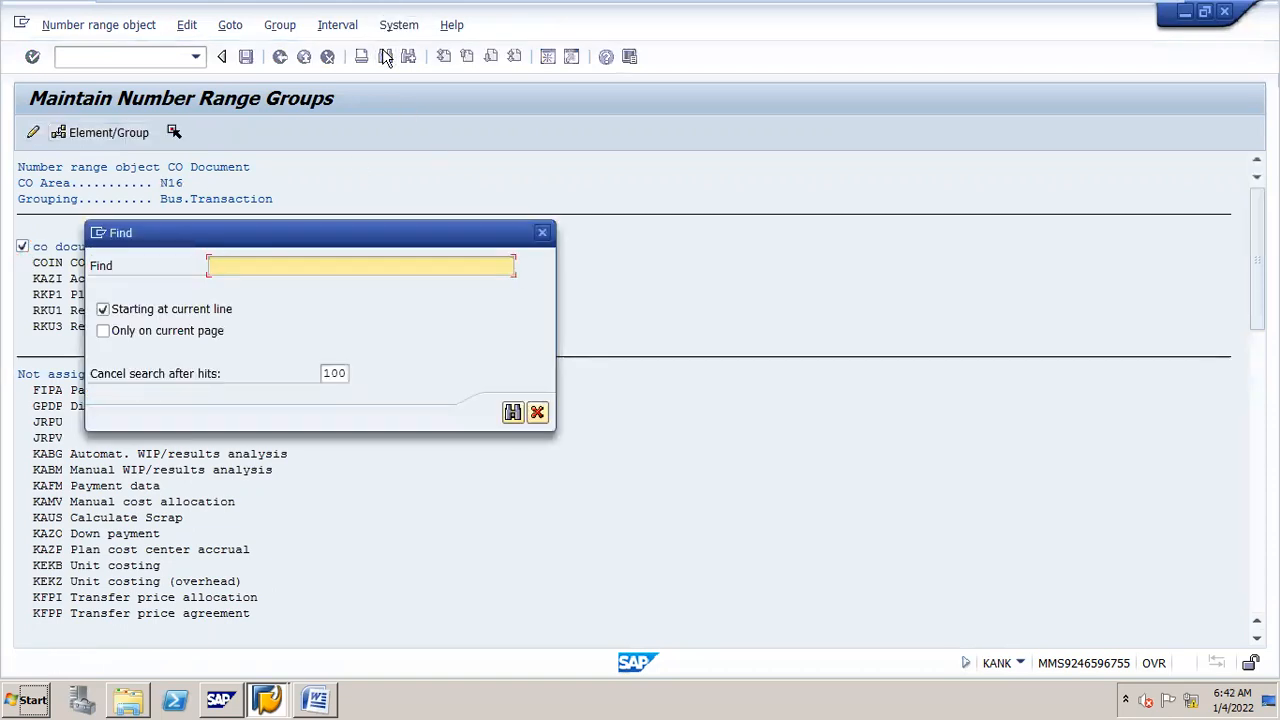
text(rks)
key(Return)
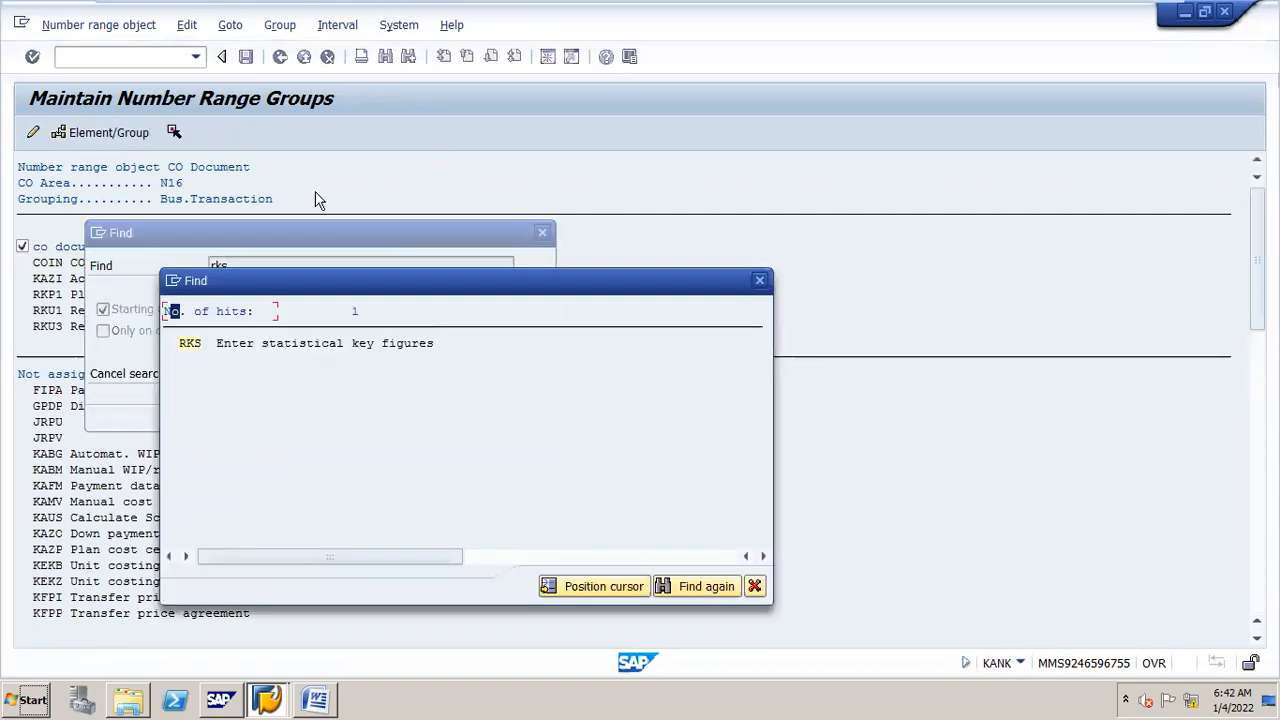
double_click(192, 345)
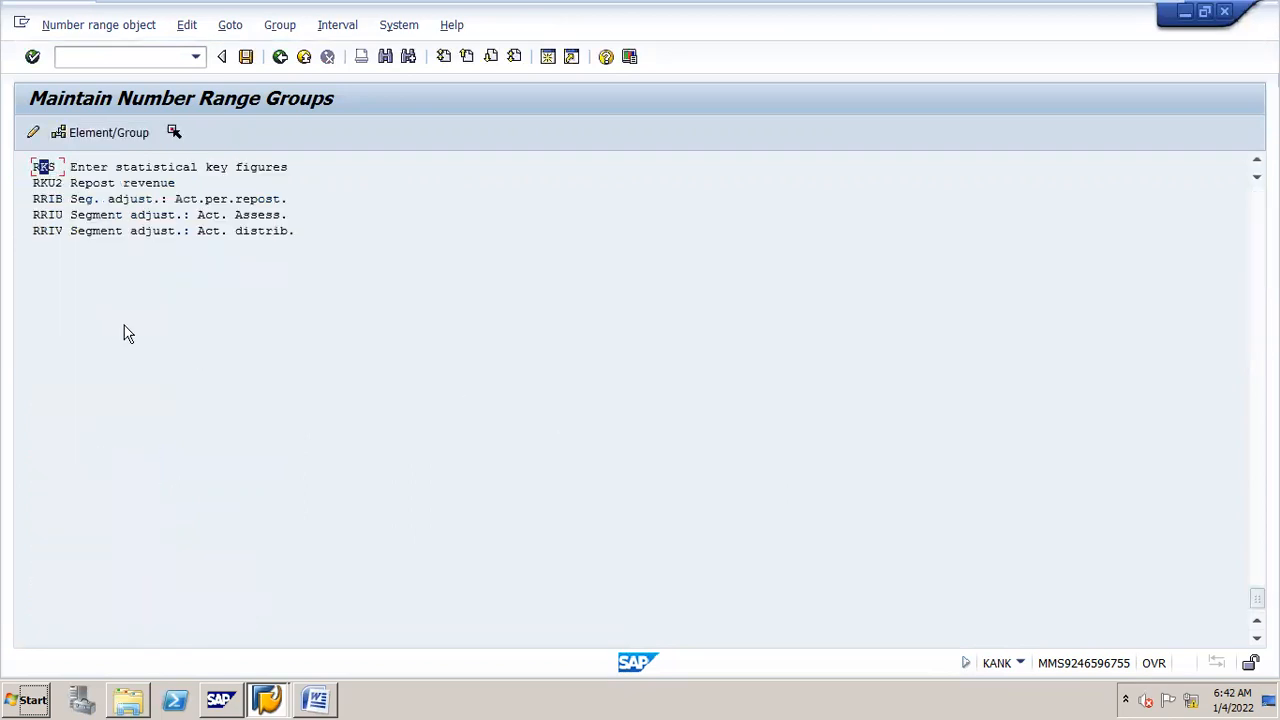
click(49, 169)
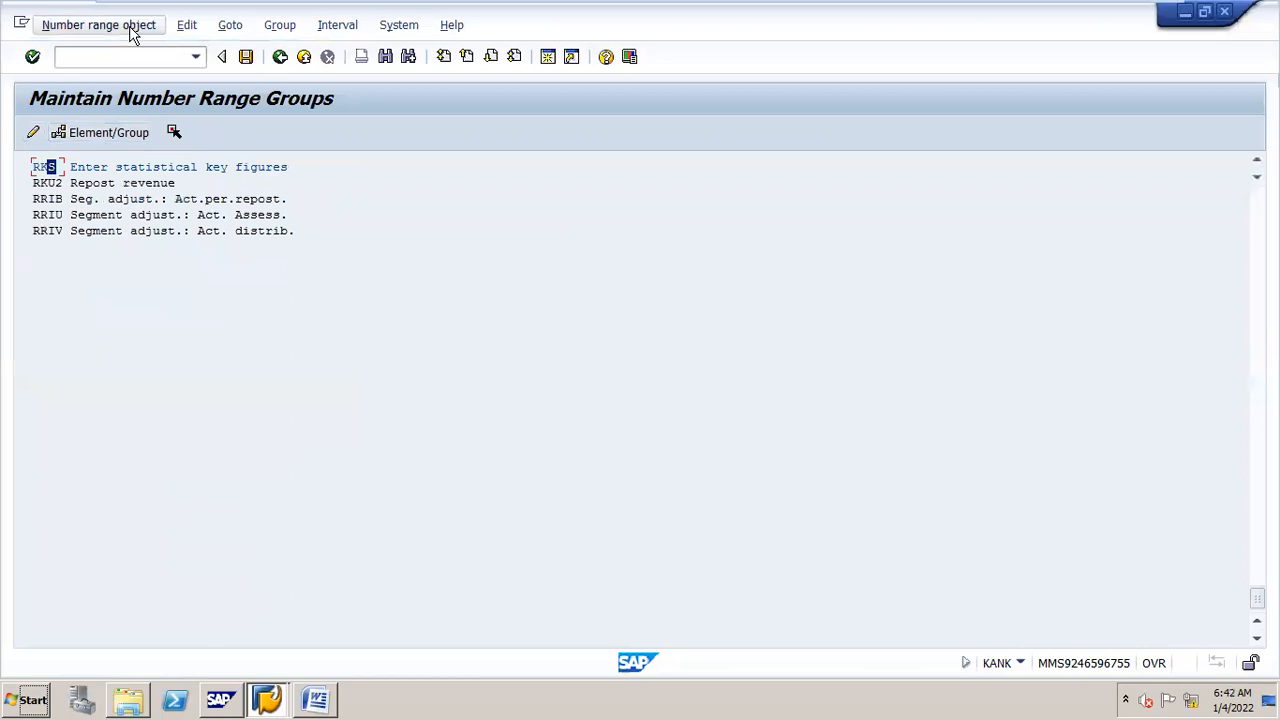
click(197, 38)
click(202, 73)
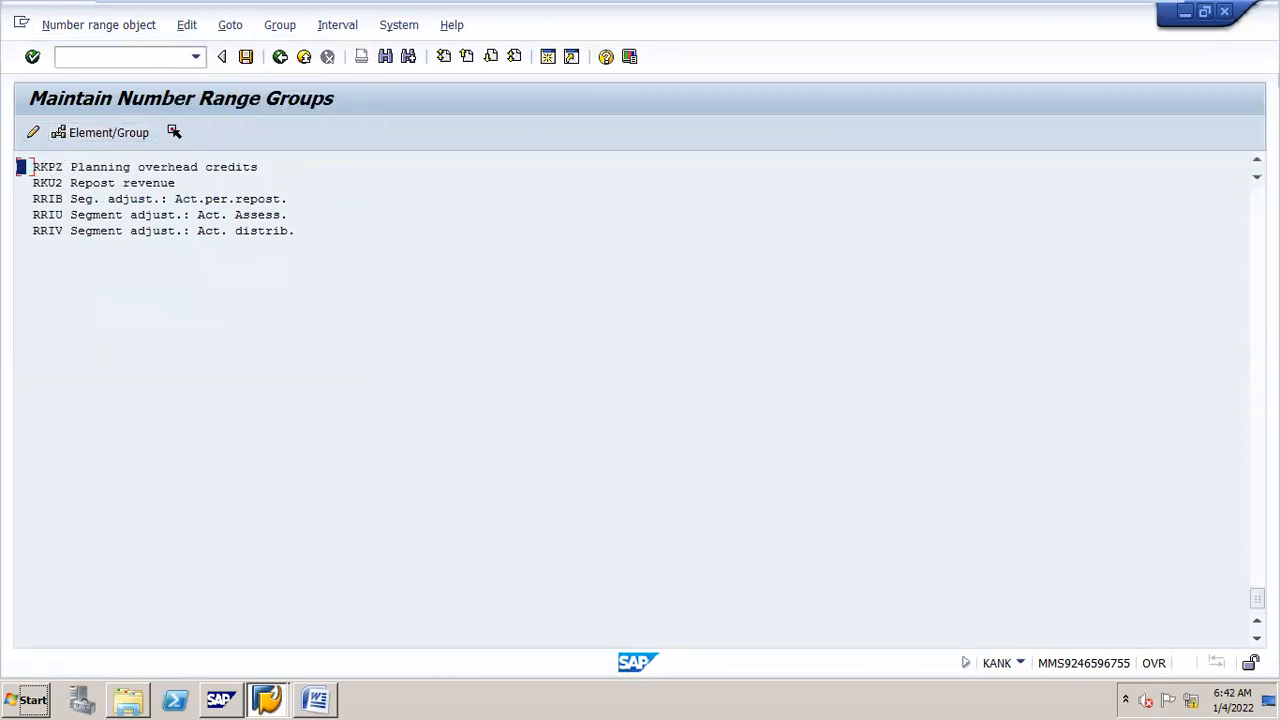
Check RKS under the "co docuemnt number range" group, save the assignment and dismiss the number range transport notice.
drag(1257, 598, 1257, 195)
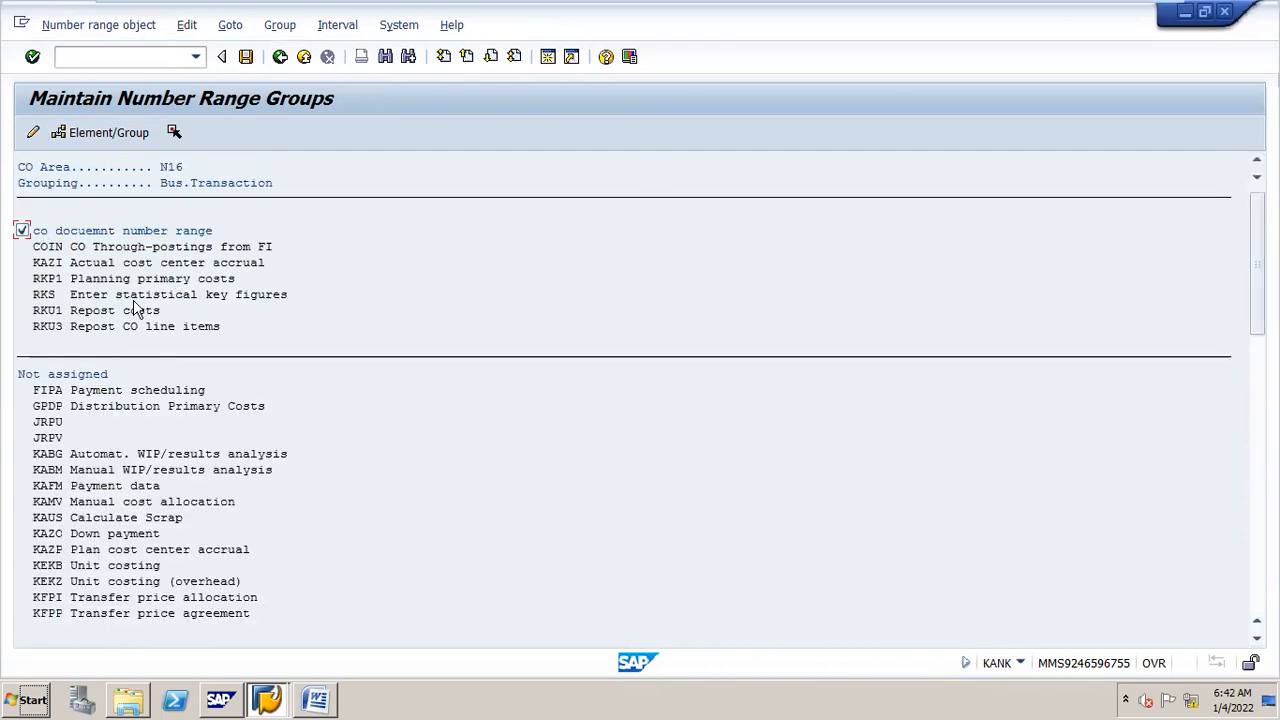
click(246, 60)
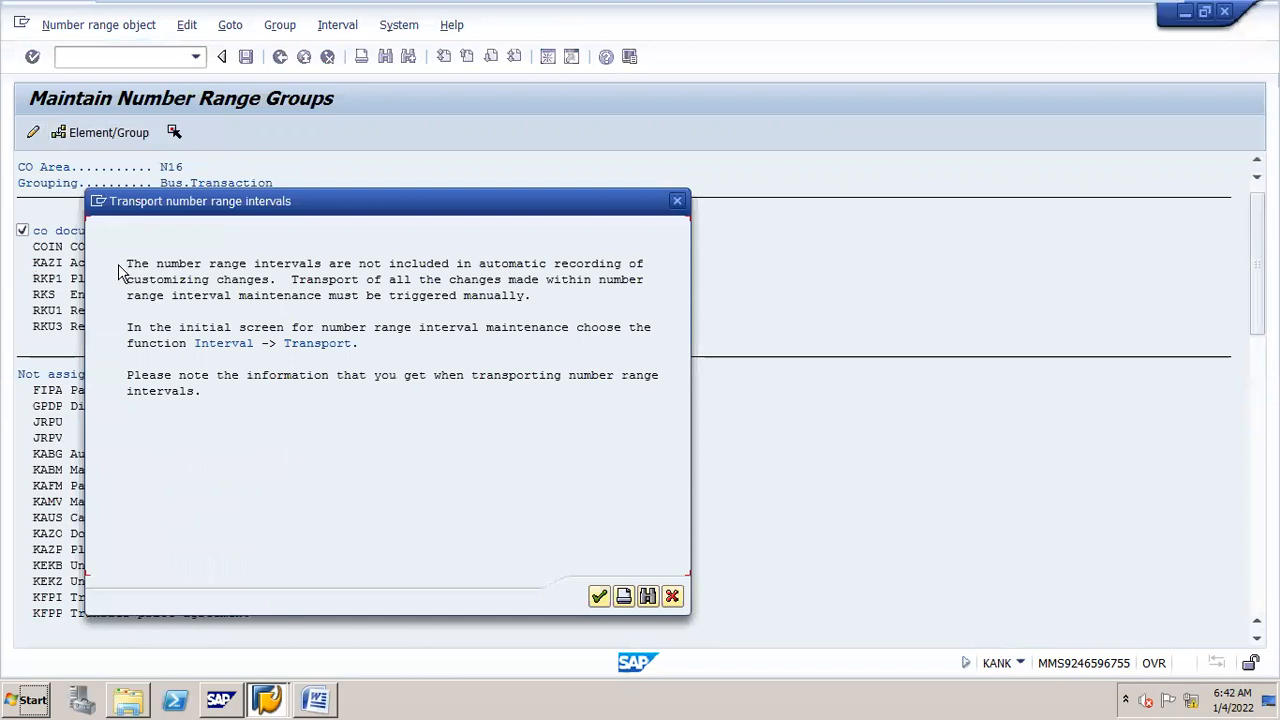
click(668, 599)
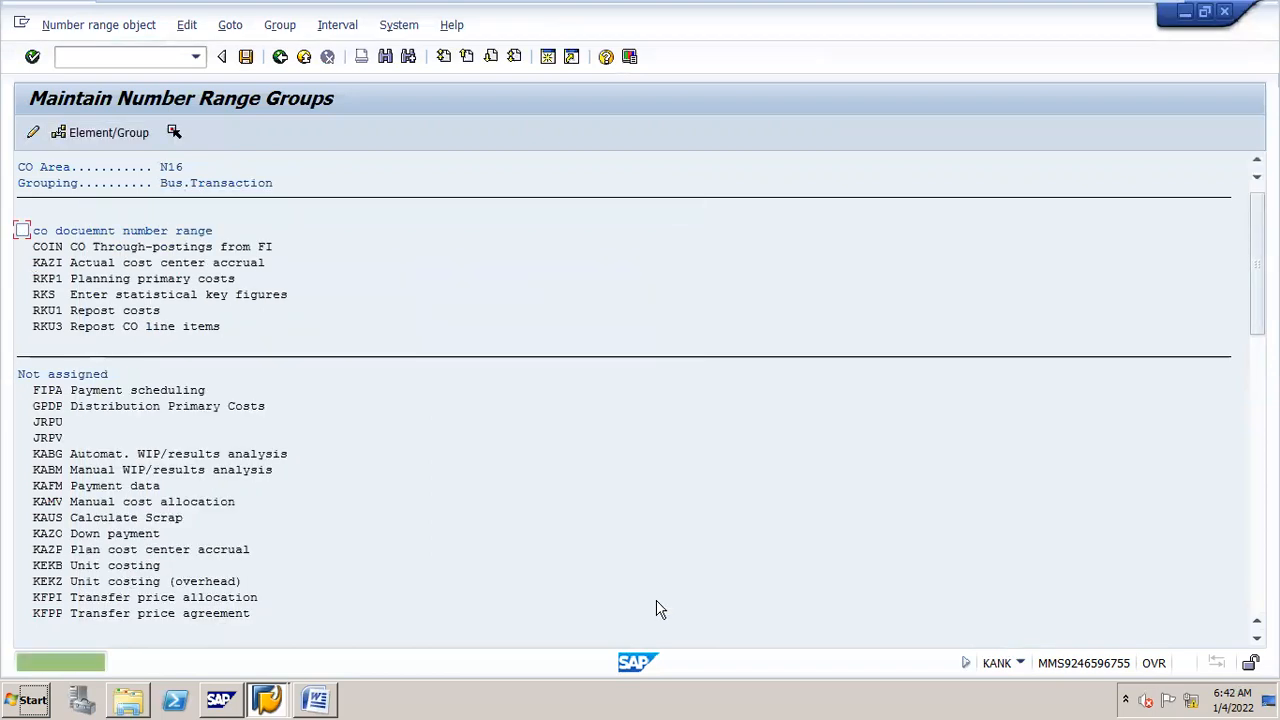
Look up the transaction code for creating statistical key figures in the Word notes and run KK01 in SAP.
click(315, 699)
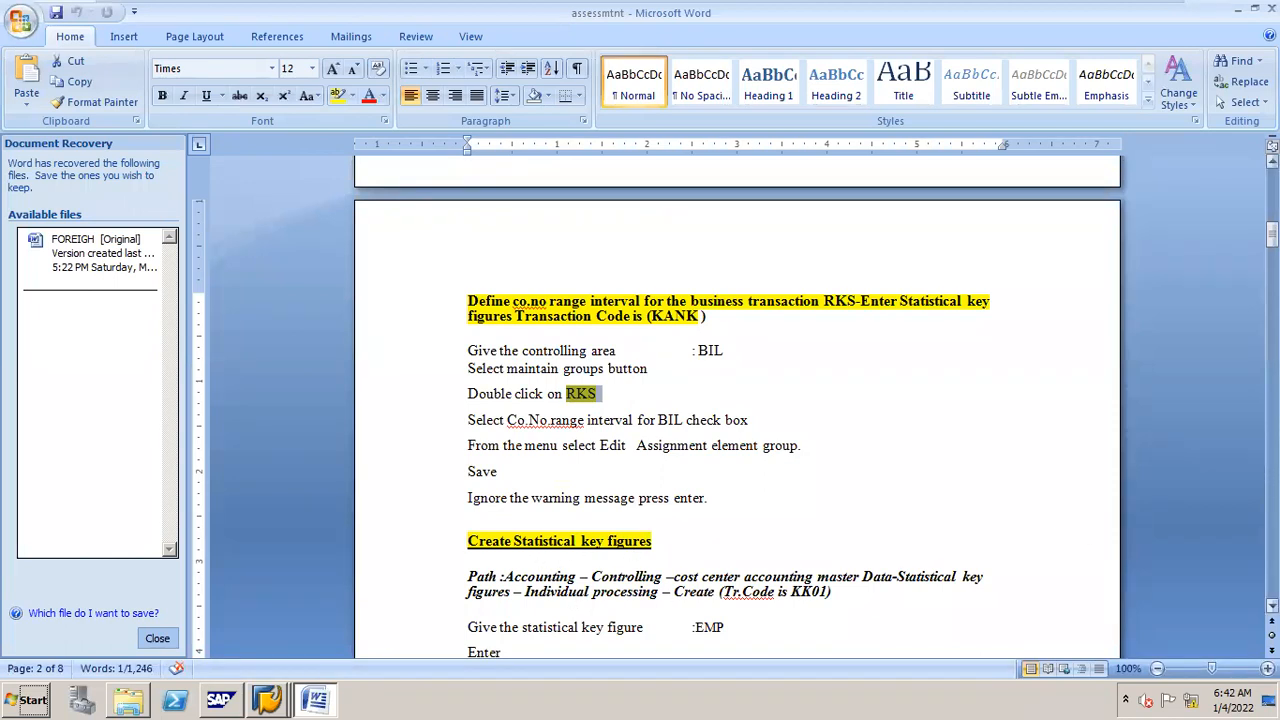
scroll(737, 405, down, 5)
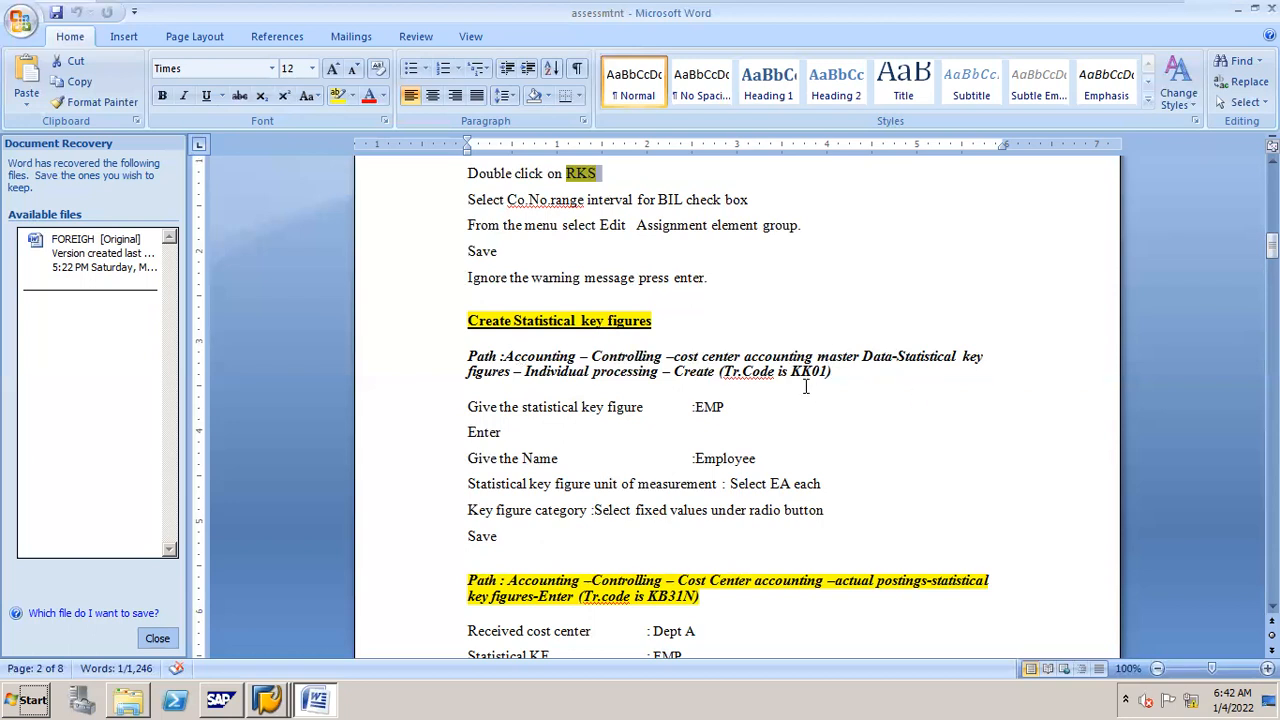
drag(790, 372, 830, 371)
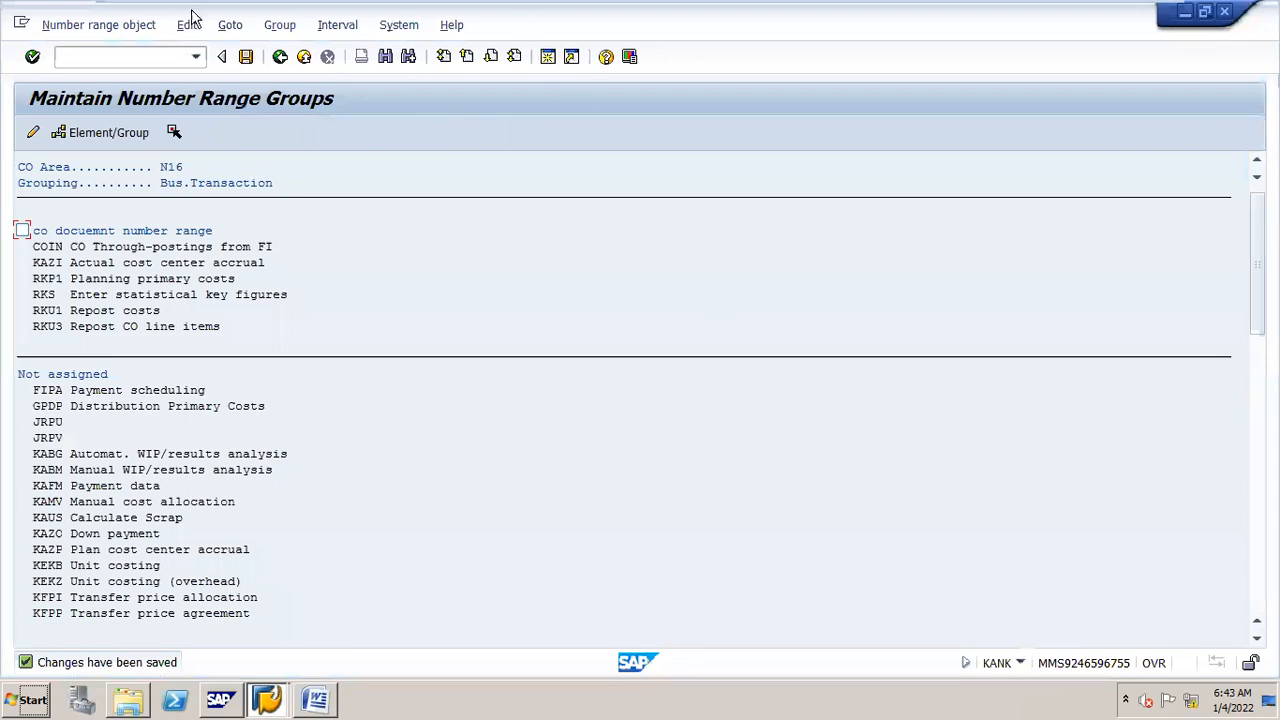
click(549, 57)
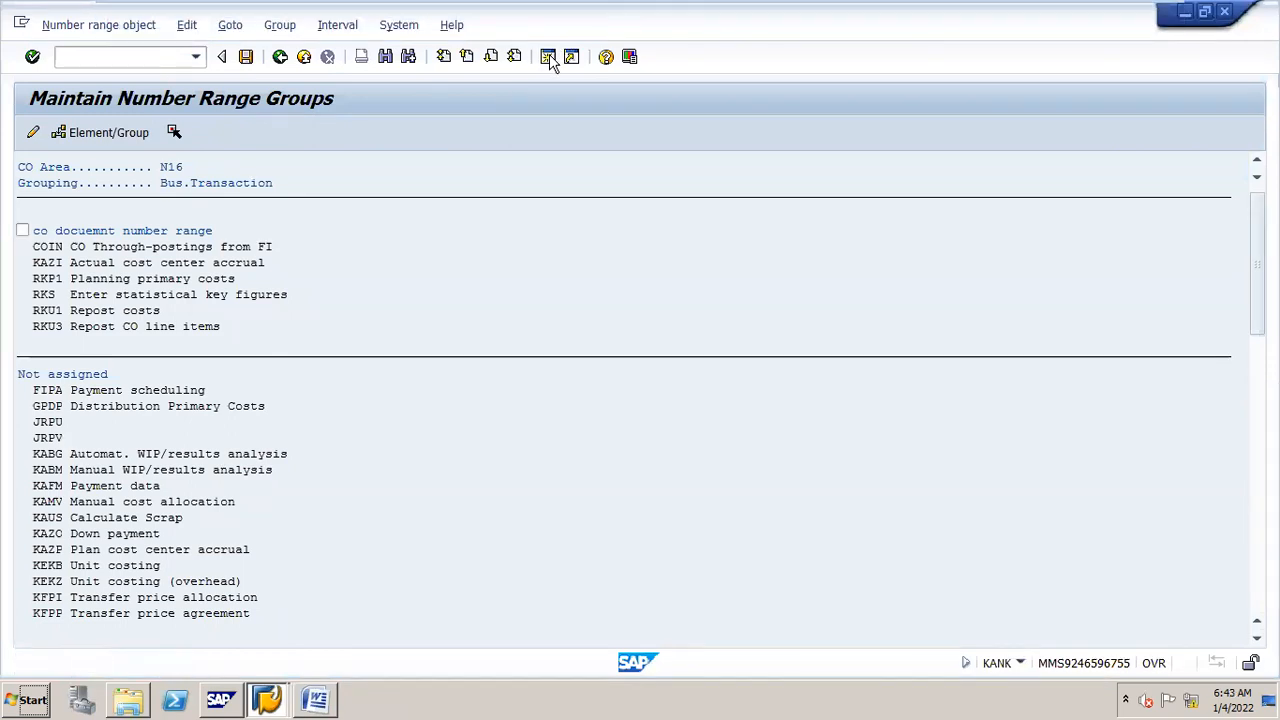
text(/nkk01)
key(Return)
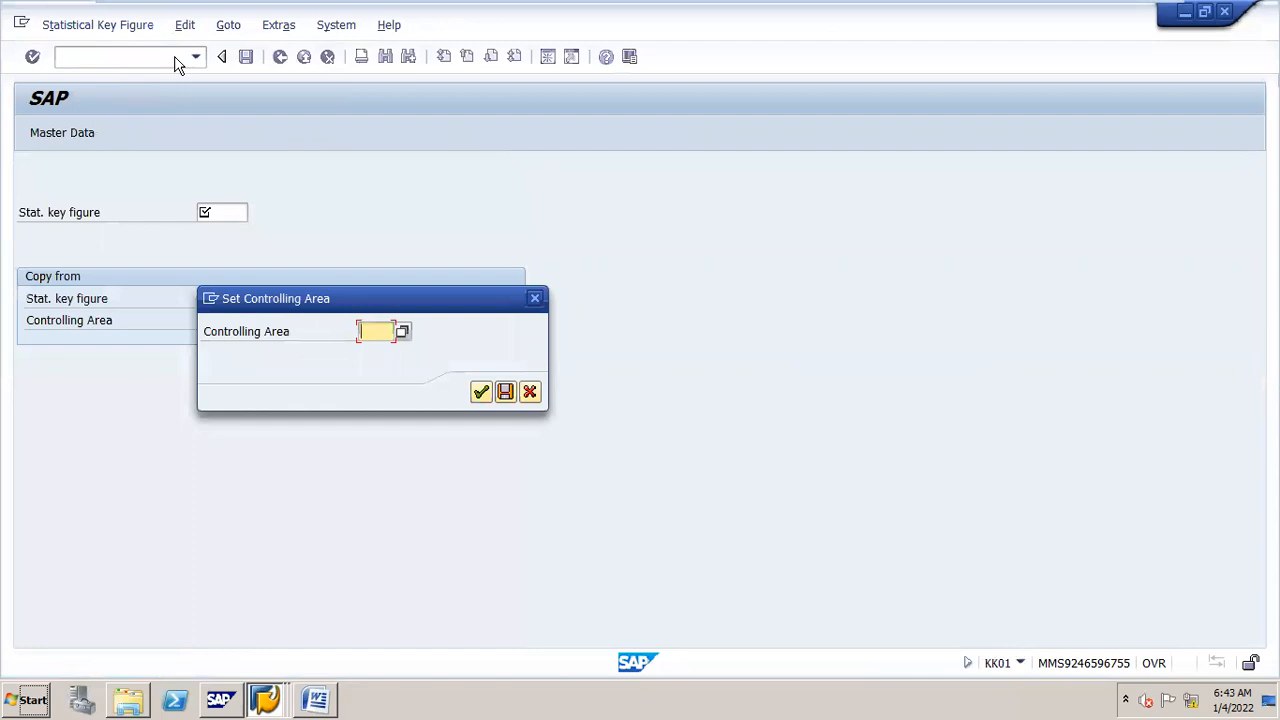
Set the controlling area to N16 and open the master data for a new statistical key figure N16EMP.
text(1000)
key(Return)
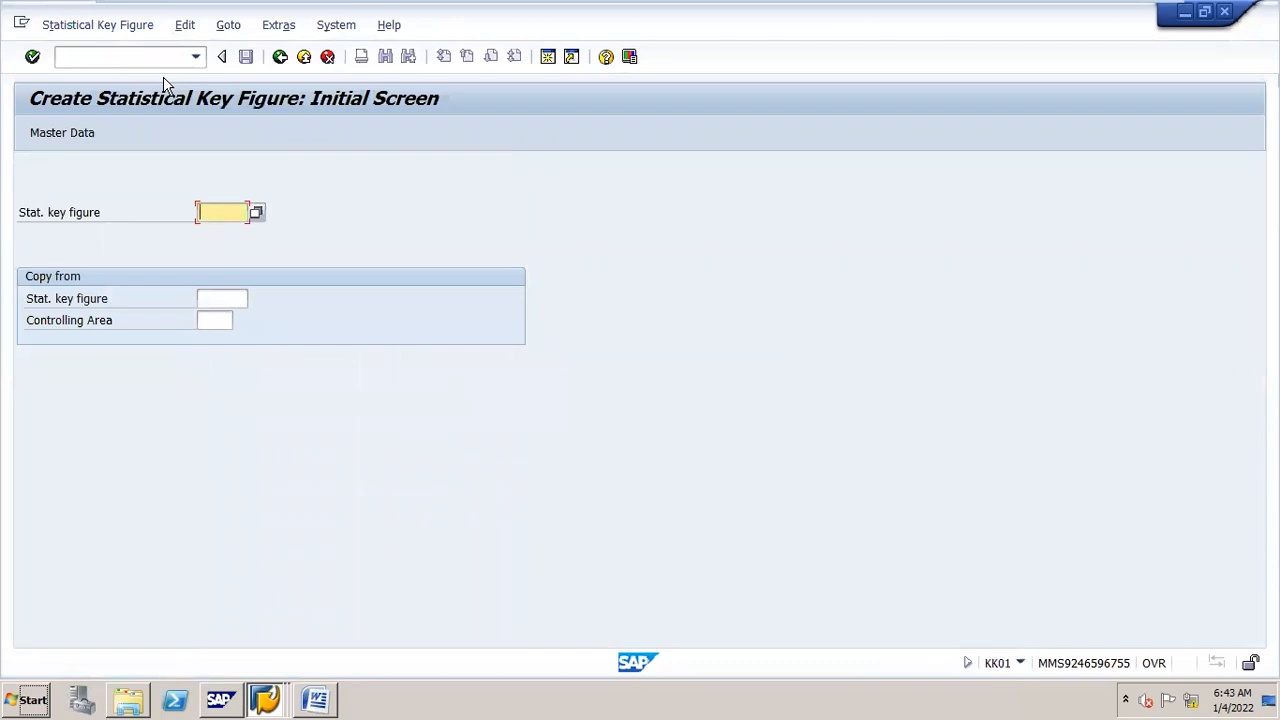
text(n16)
key(BackSpace)
key(BackSpace)
key(BackSpace)
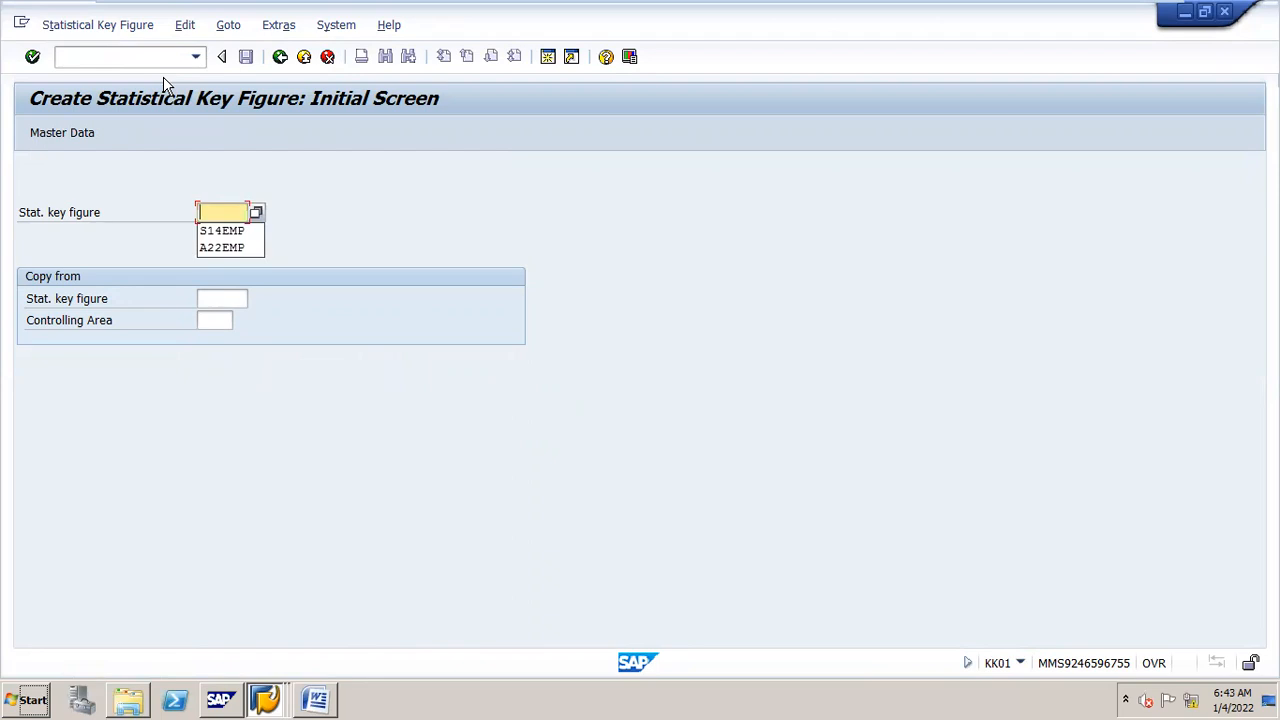
text(N16EMP)
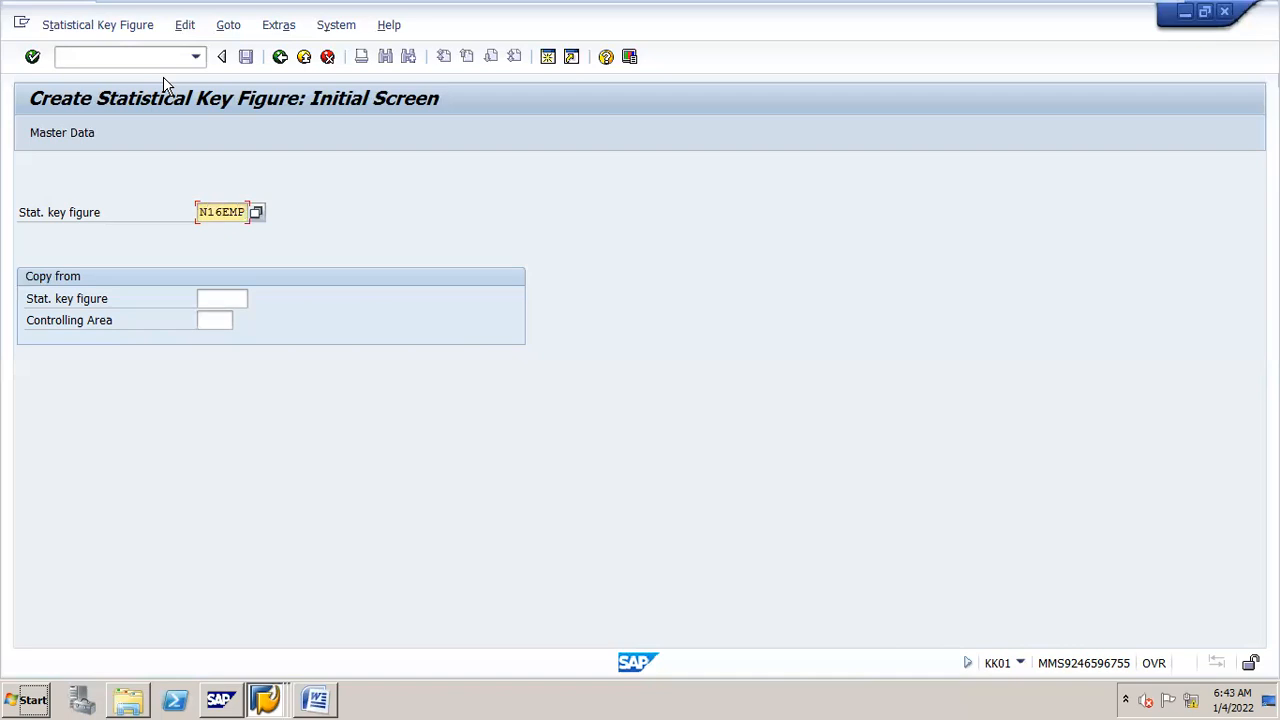
key(Return)
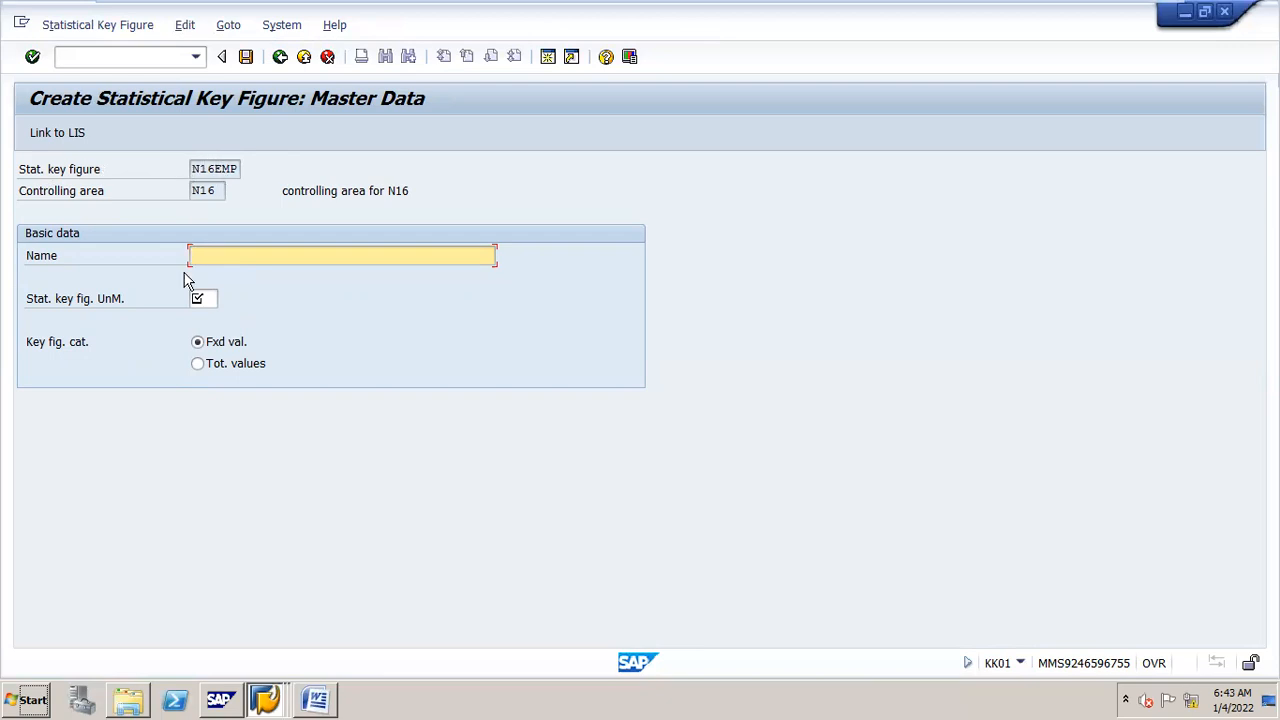
Name the key figure STATISTICAL KEY FIGURES FOR N16, reusing the earlier S14 entry as a base.
text(S)
key(Down)
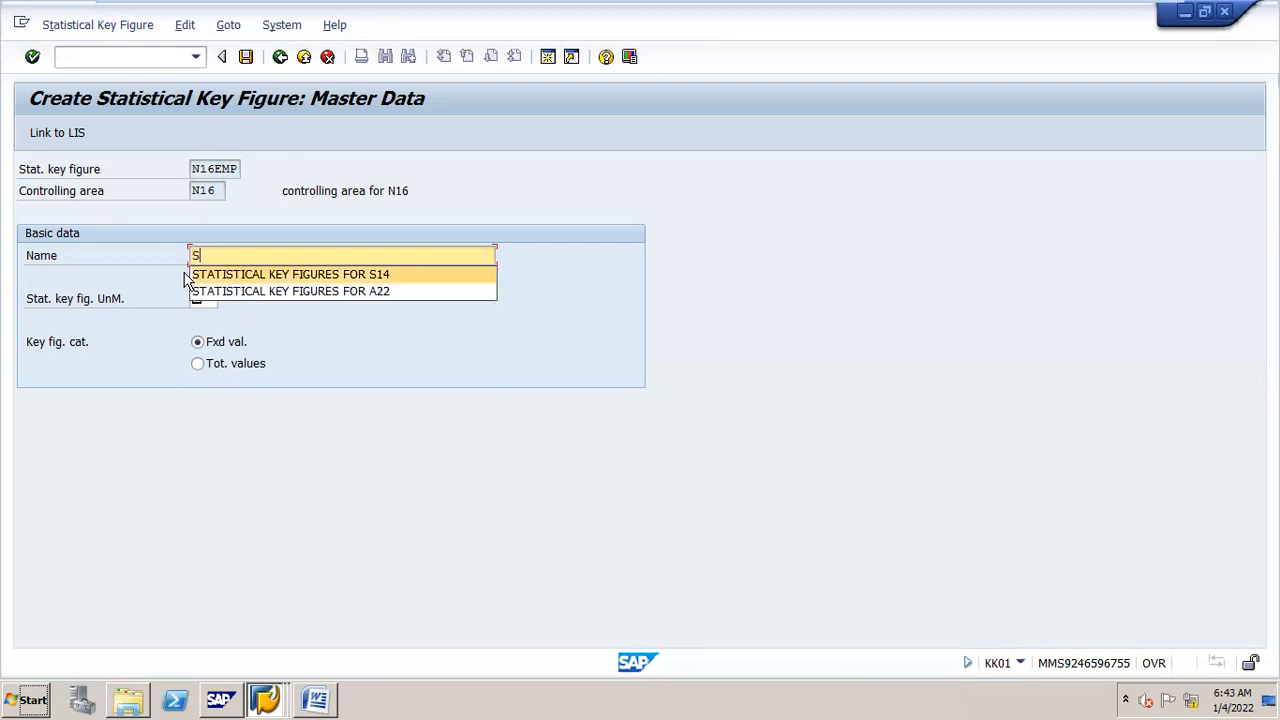
key(BackSpace)
key(BackSpace)
key(BackSpace)
key(BackSpace)
text(N16)
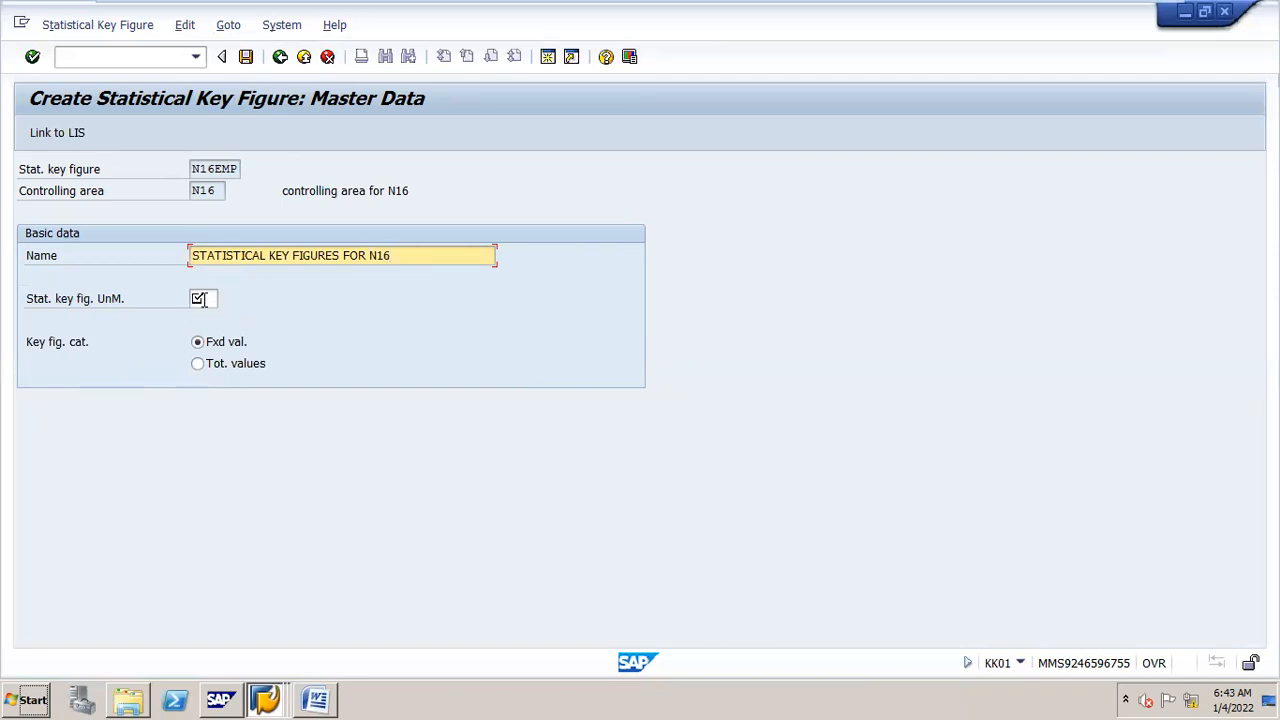
Search the unit list for EACH, assign EA as the key figure's unit of measure and save the key figure.
click(204, 299)
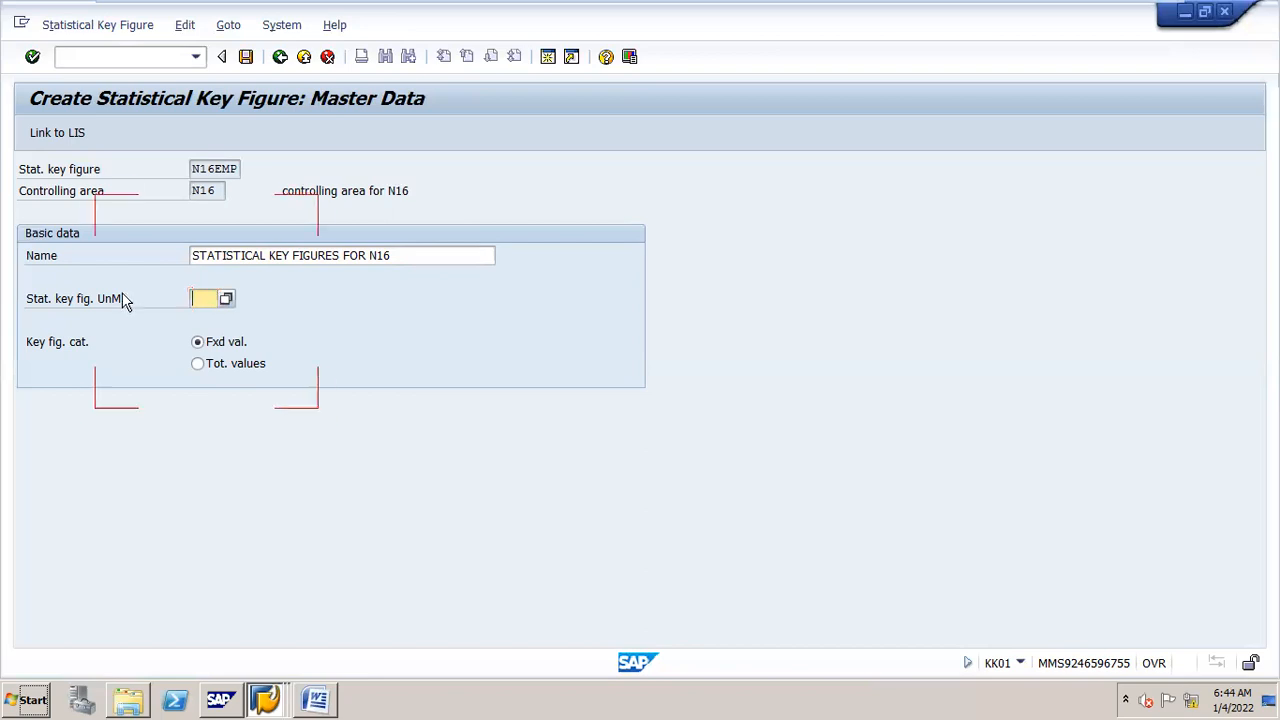
click(227, 298)
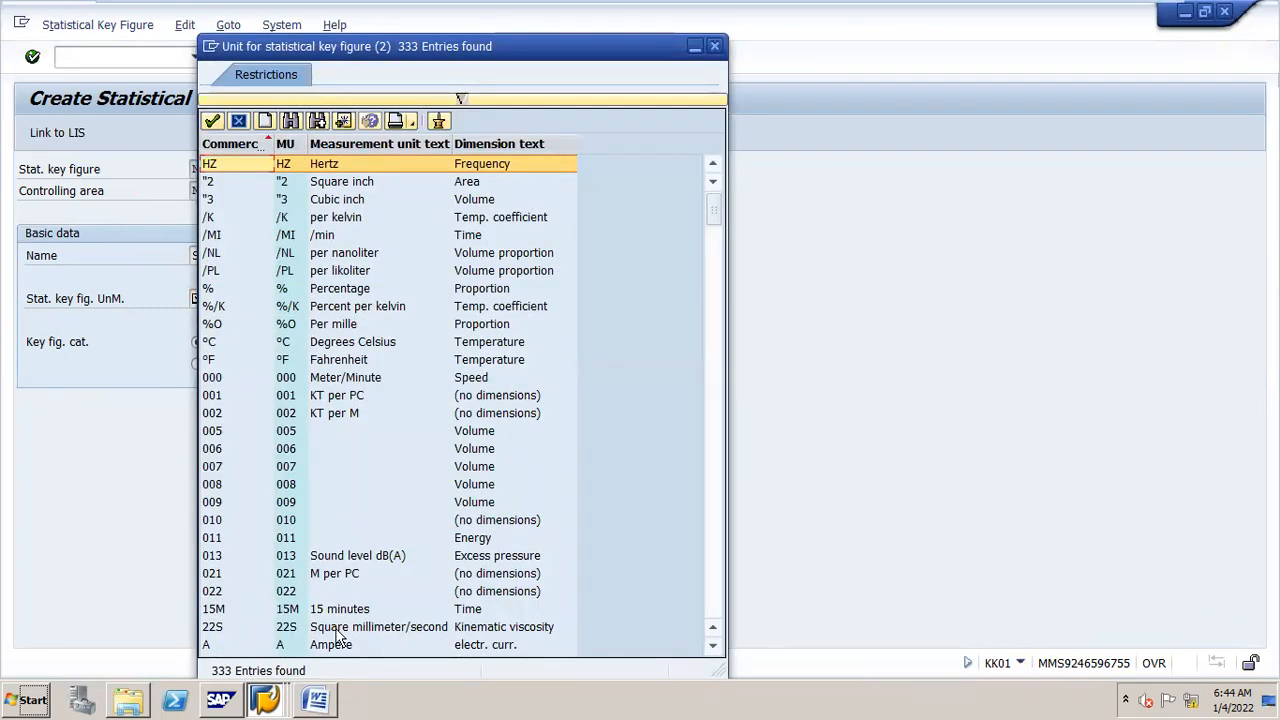
click(292, 121)
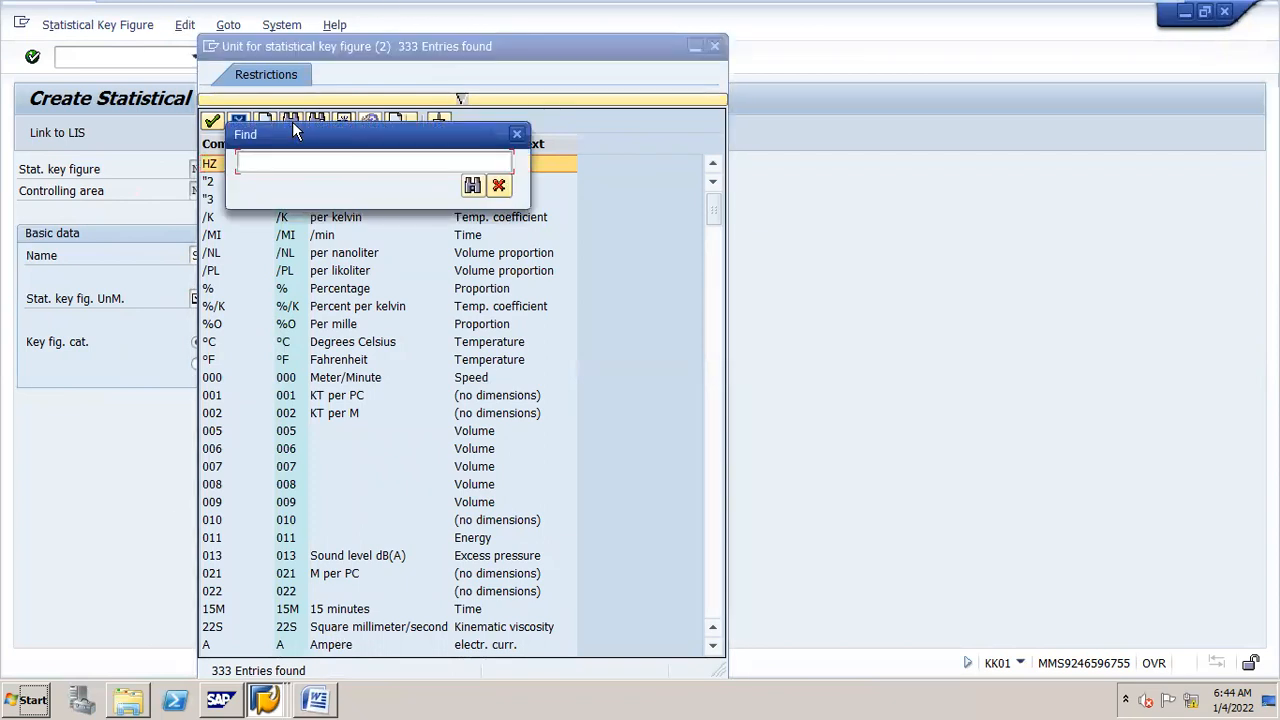
text(EACH)
key(Return)
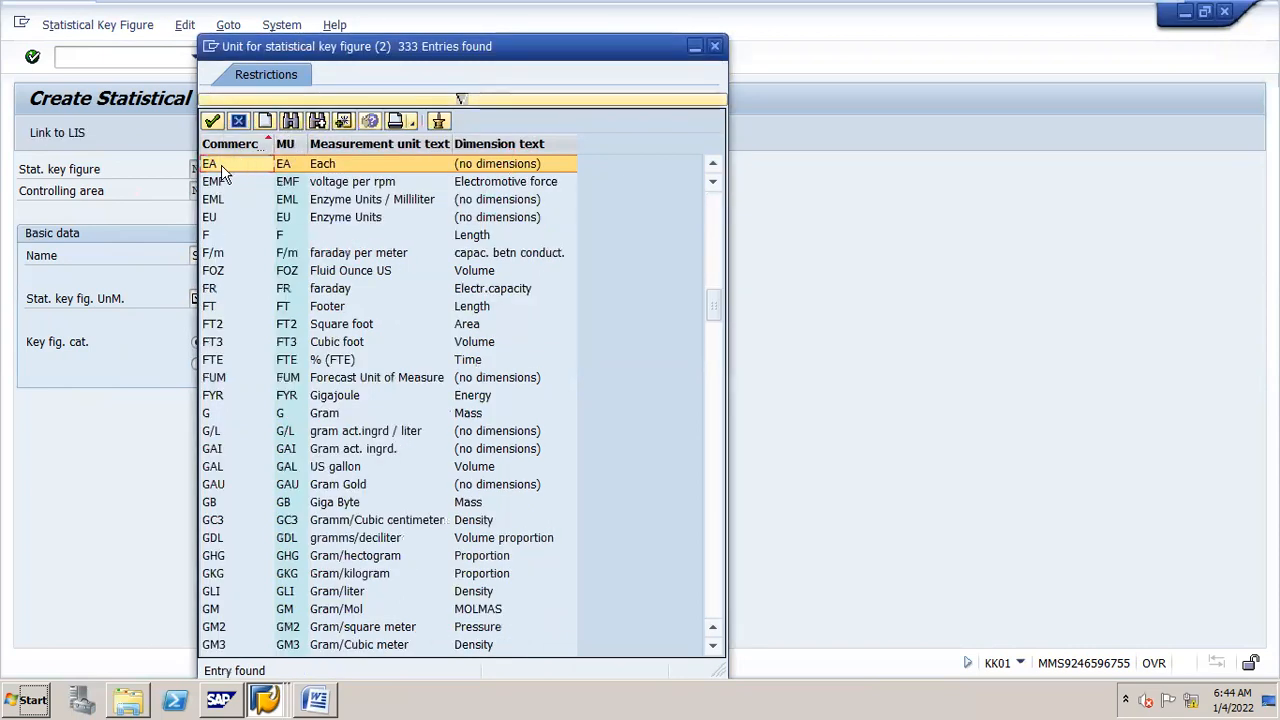
double_click(222, 166)
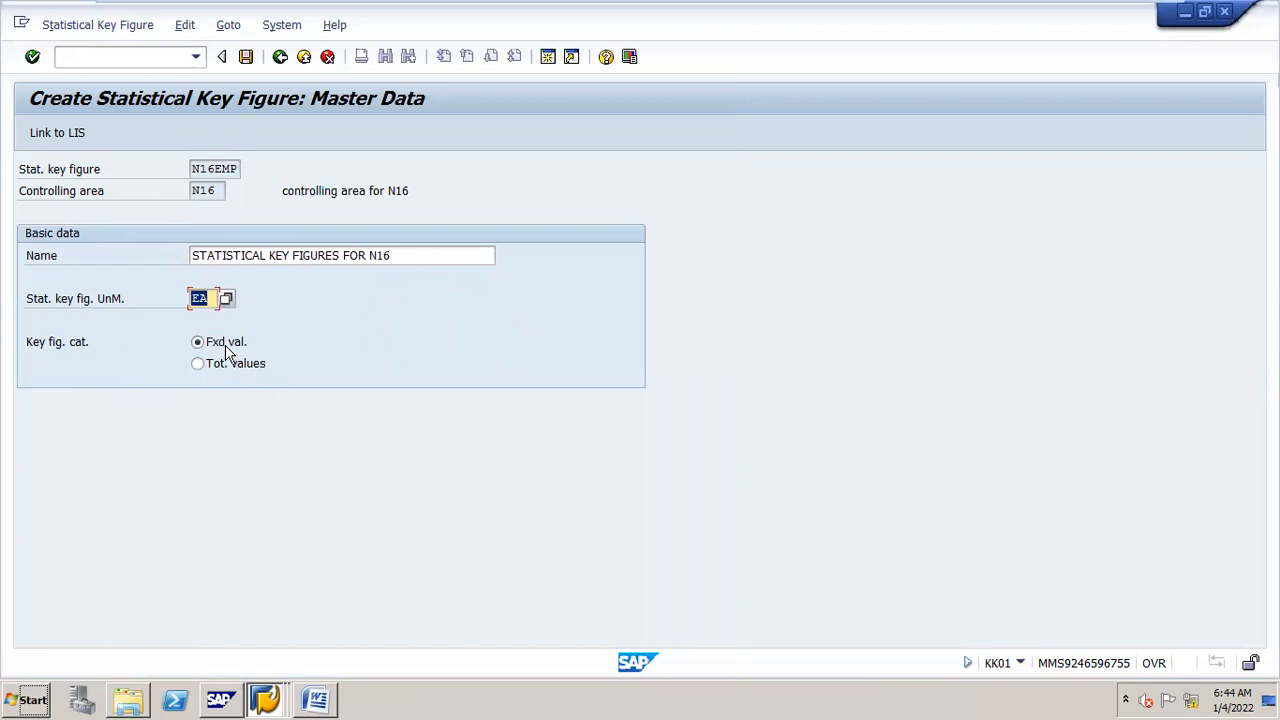
click(248, 58)
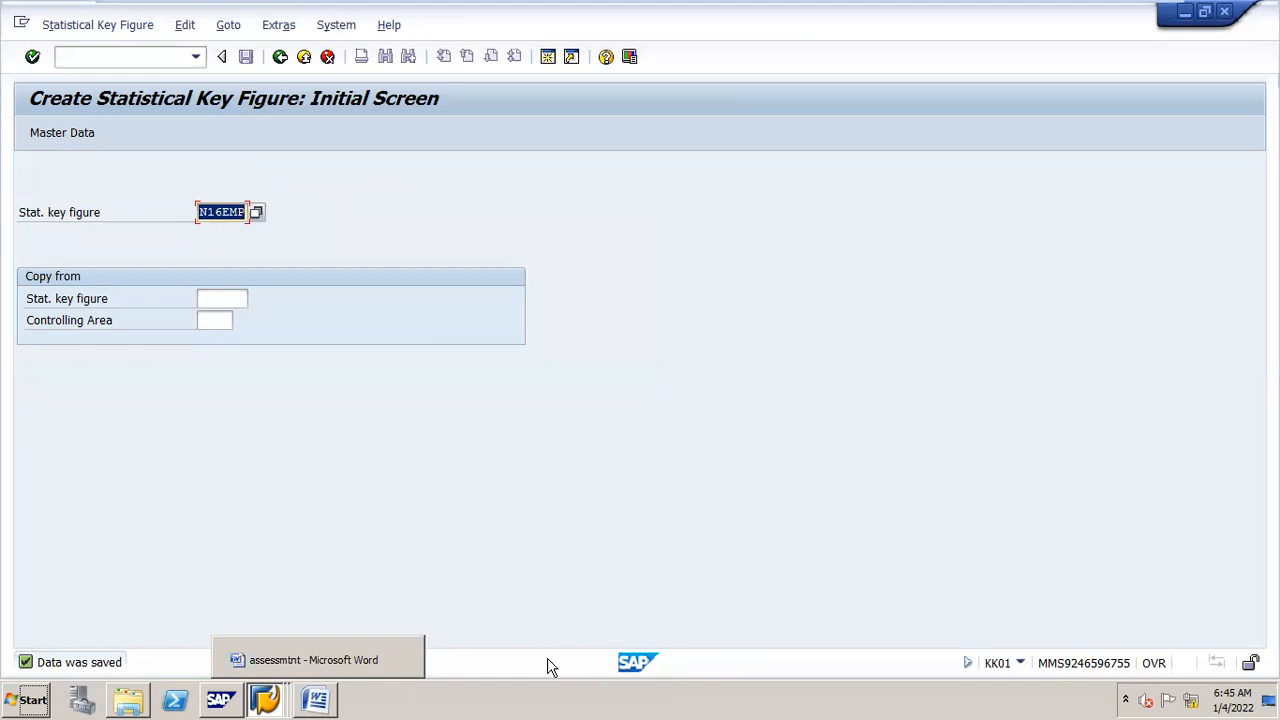
Look up the transaction code for entering statistical key figures in the Word notes and run KB31N in SAP.
click(322, 672)
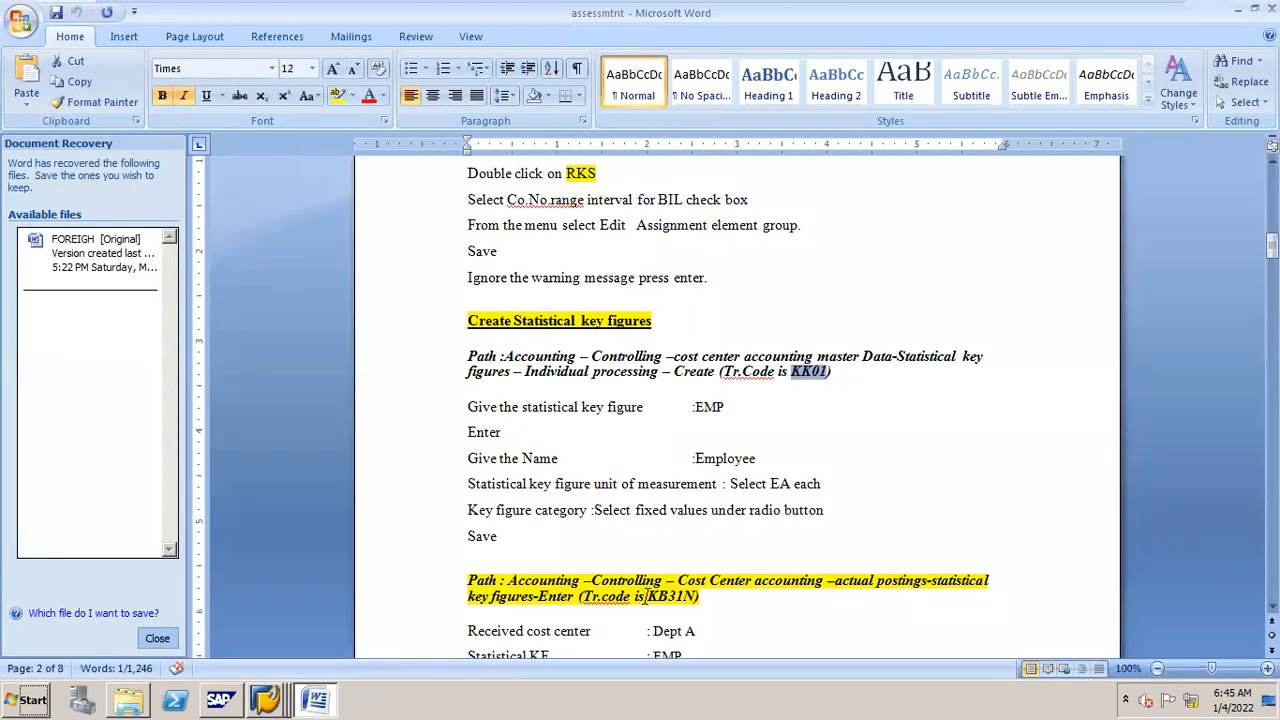
key(alt+Tab)
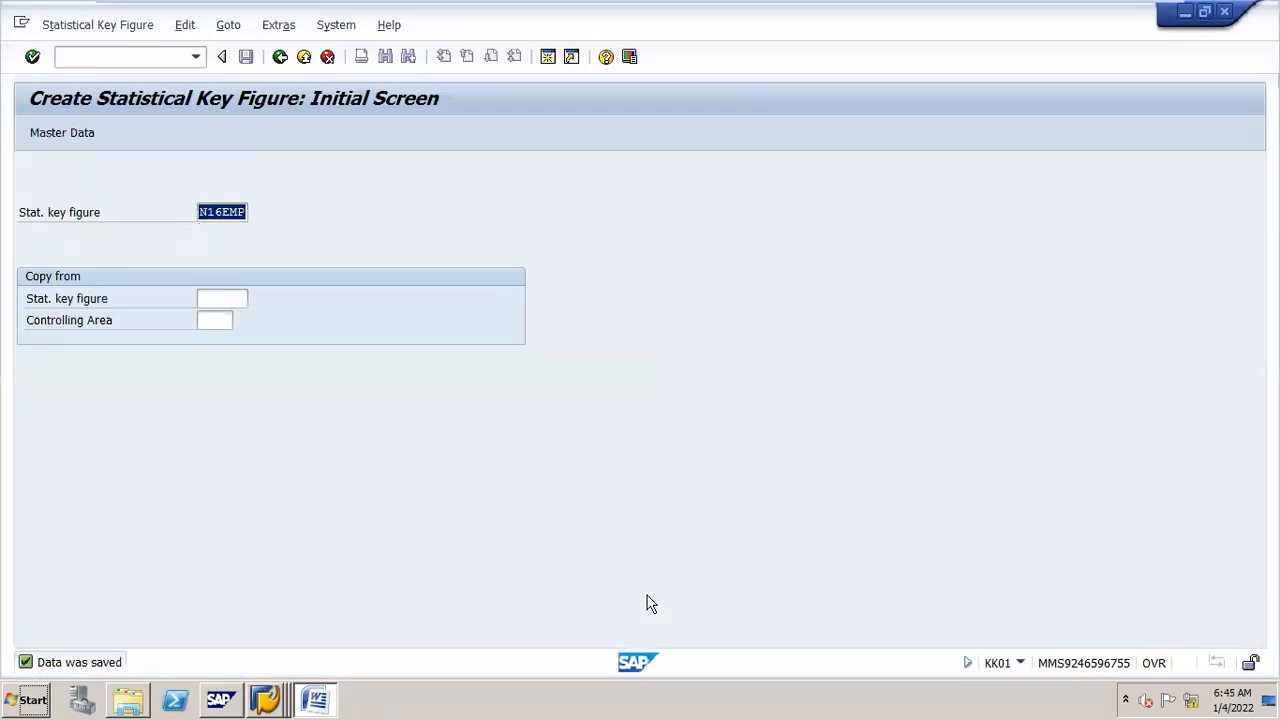
click(150, 56)
text(/NKB31N)
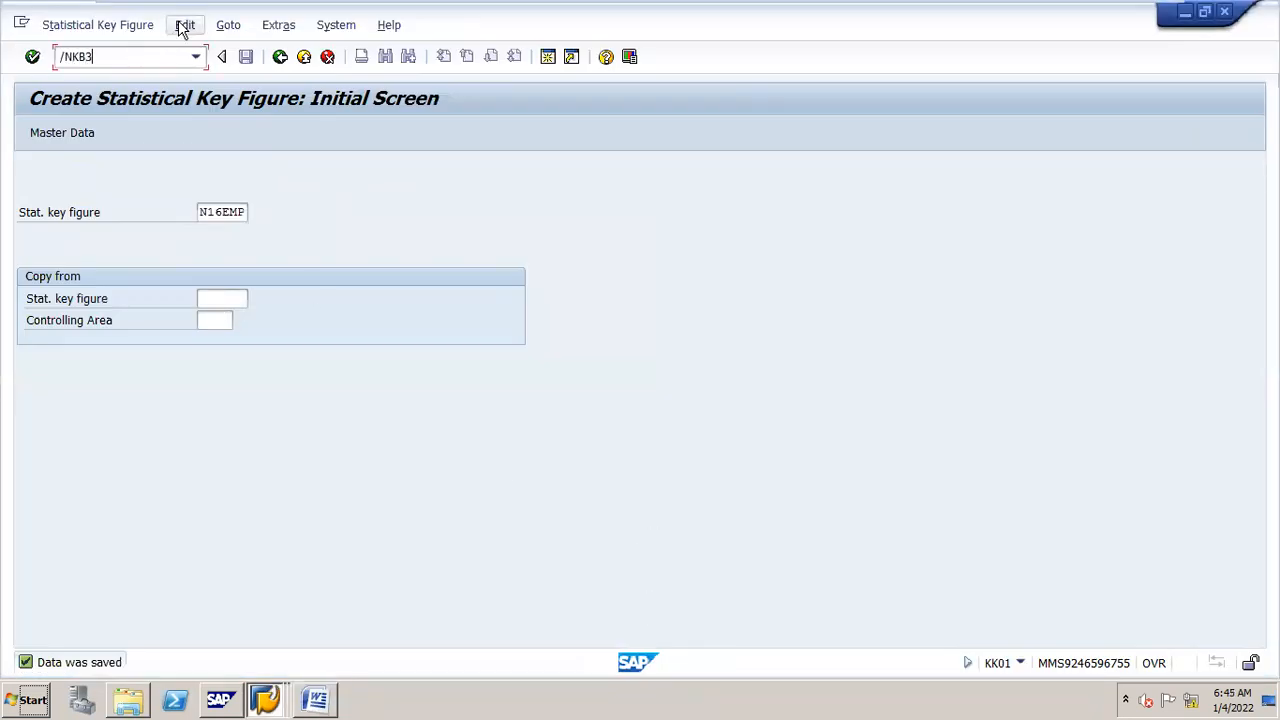
key(Return)
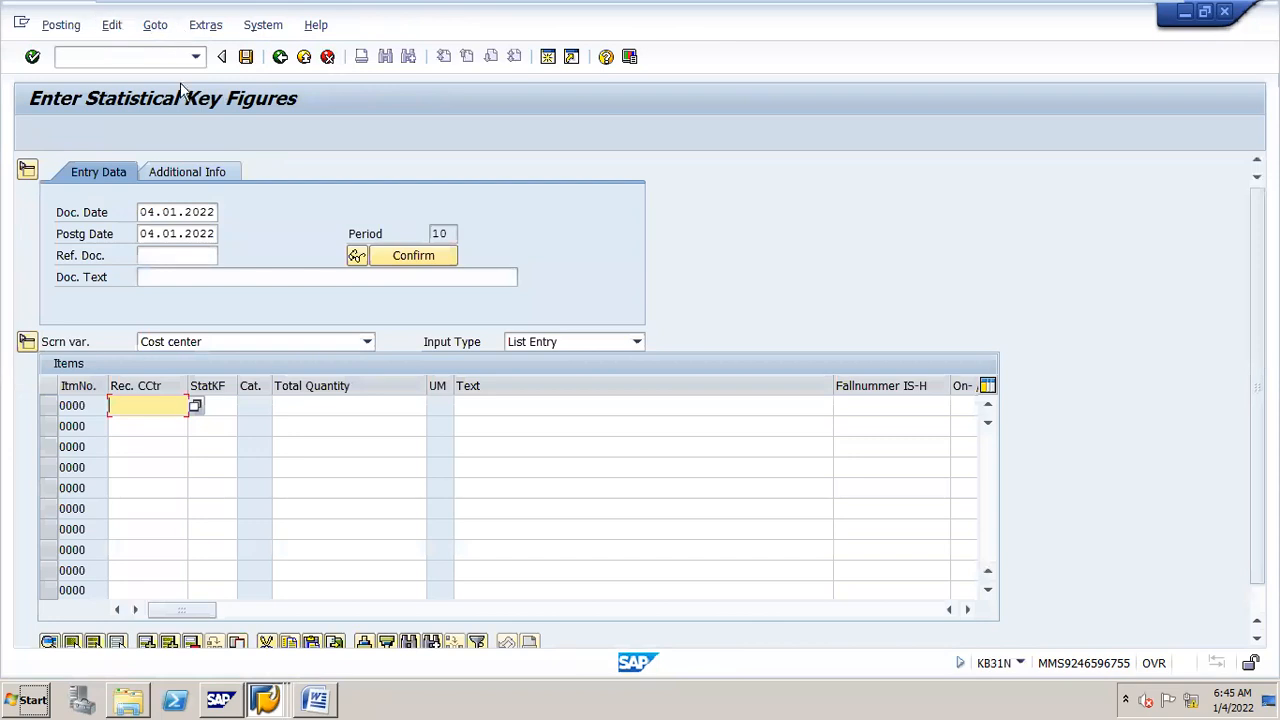
Set both the document date and the posting date of the statistical key figure entry to 01.04.2021.
click(171, 252)
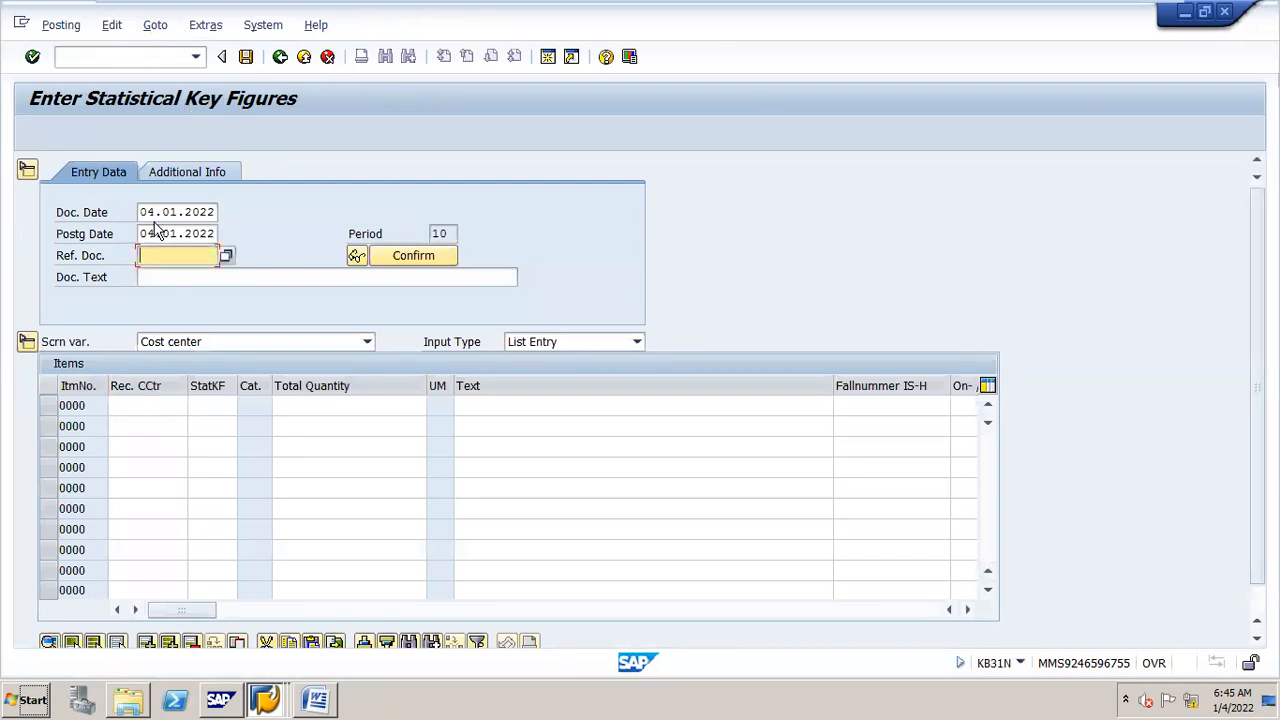
click(141, 212)
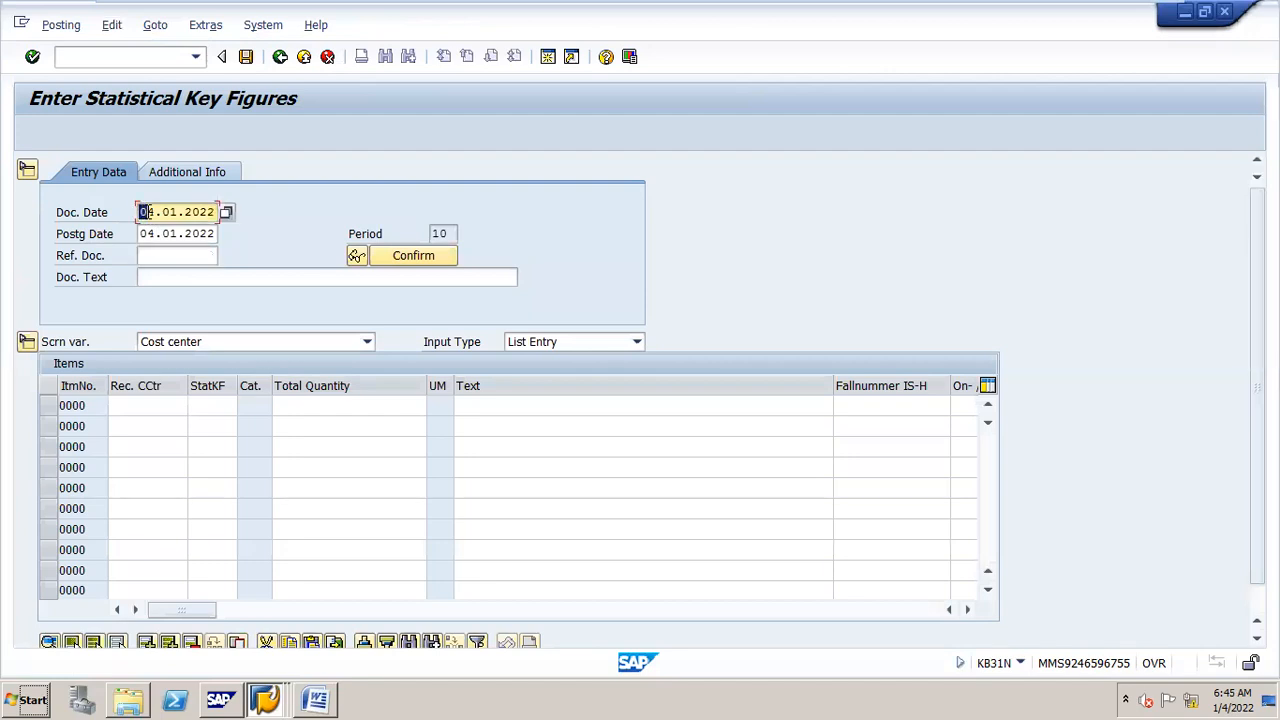
key(alt+Tab)
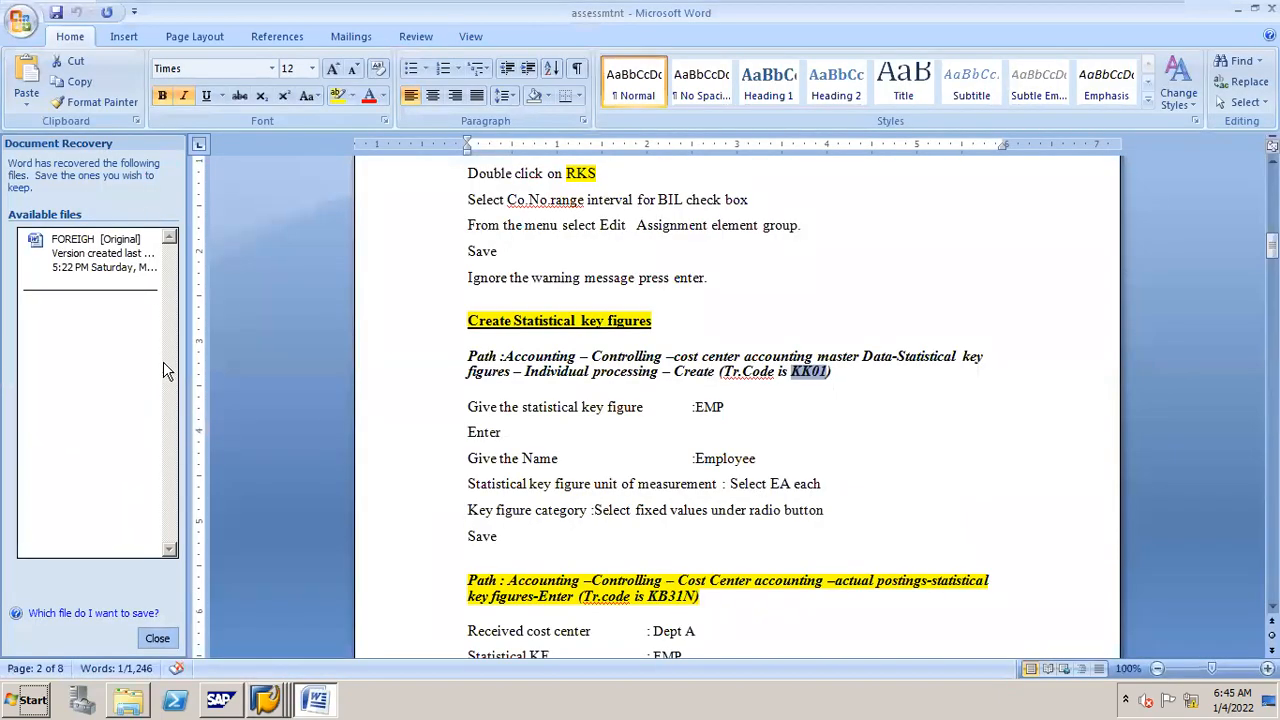
key(alt+Tab)
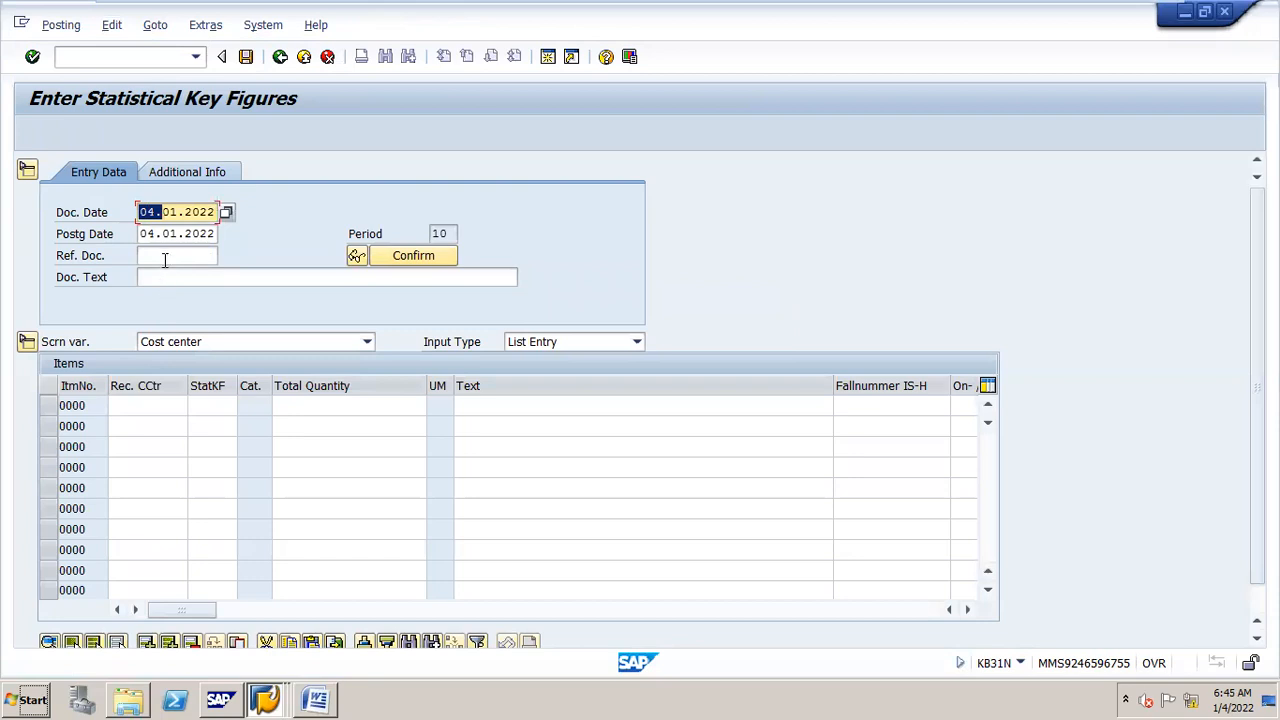
key(Delete)
key(shift+Right)
key(shift+Right)
key(shift+Right)
key(shift+Right)
key(shift+Right)
key(shift+Right)
key(shift+Right)
key(End)
key(BackSpace)
key(BackSpace)
key(BackSpace)
key(BackSpace)
key(BackSpace)
key(BackSpace)
key(BackSpace)
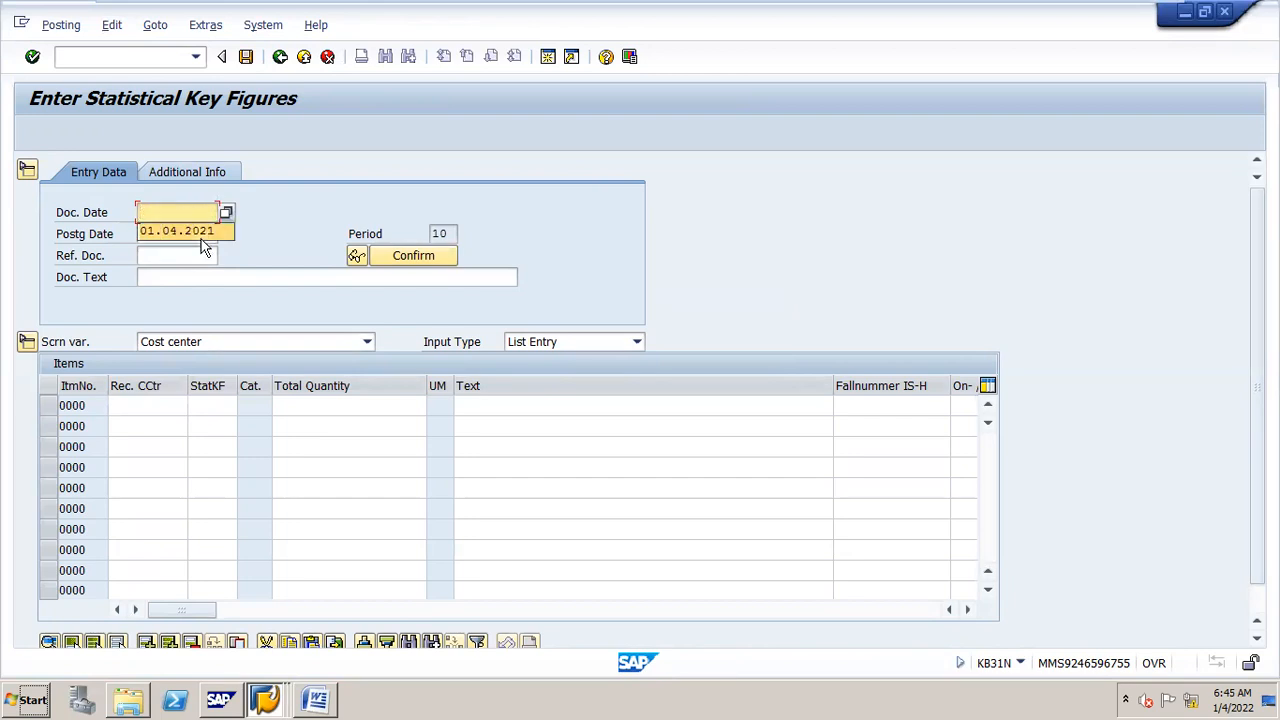
click(203, 233)
drag(140, 234, 225, 228)
text(01.04.2)
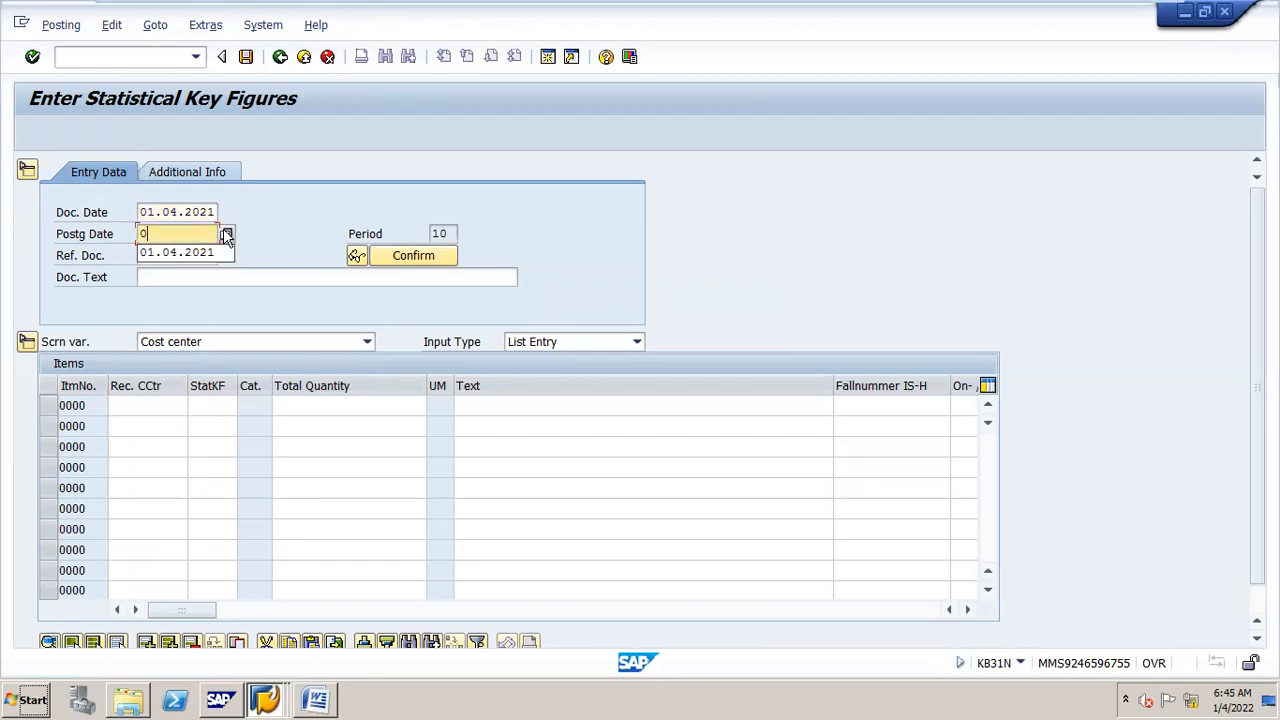
text(021)
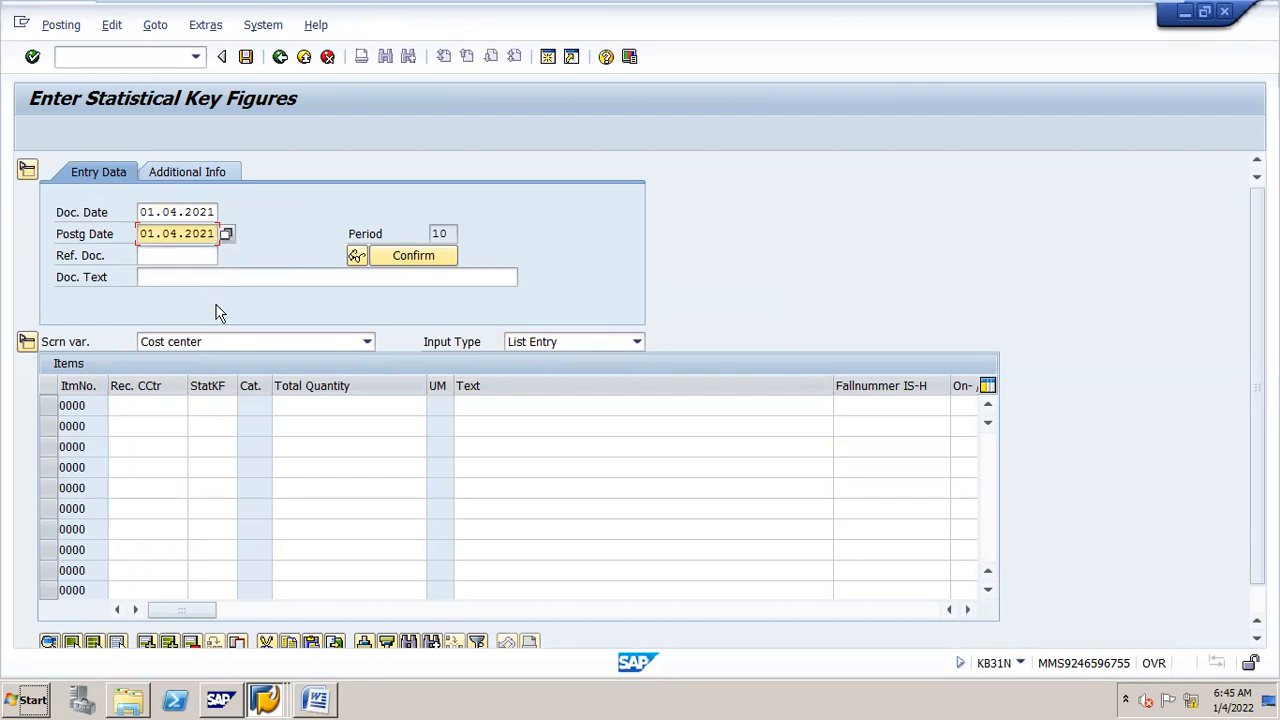
Enter the first item with receiving cost center DEPT M, statistical key figure N16EMP and total quantity 100.
click(176, 405)
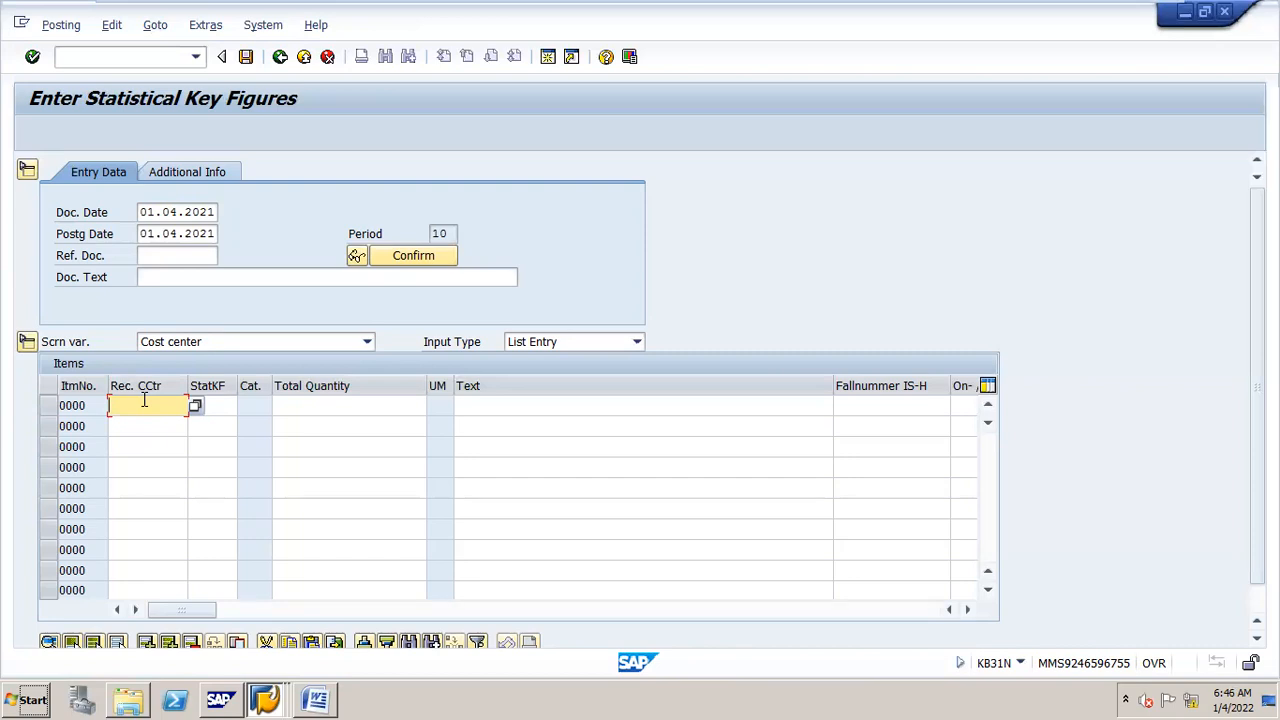
text(DEPT)
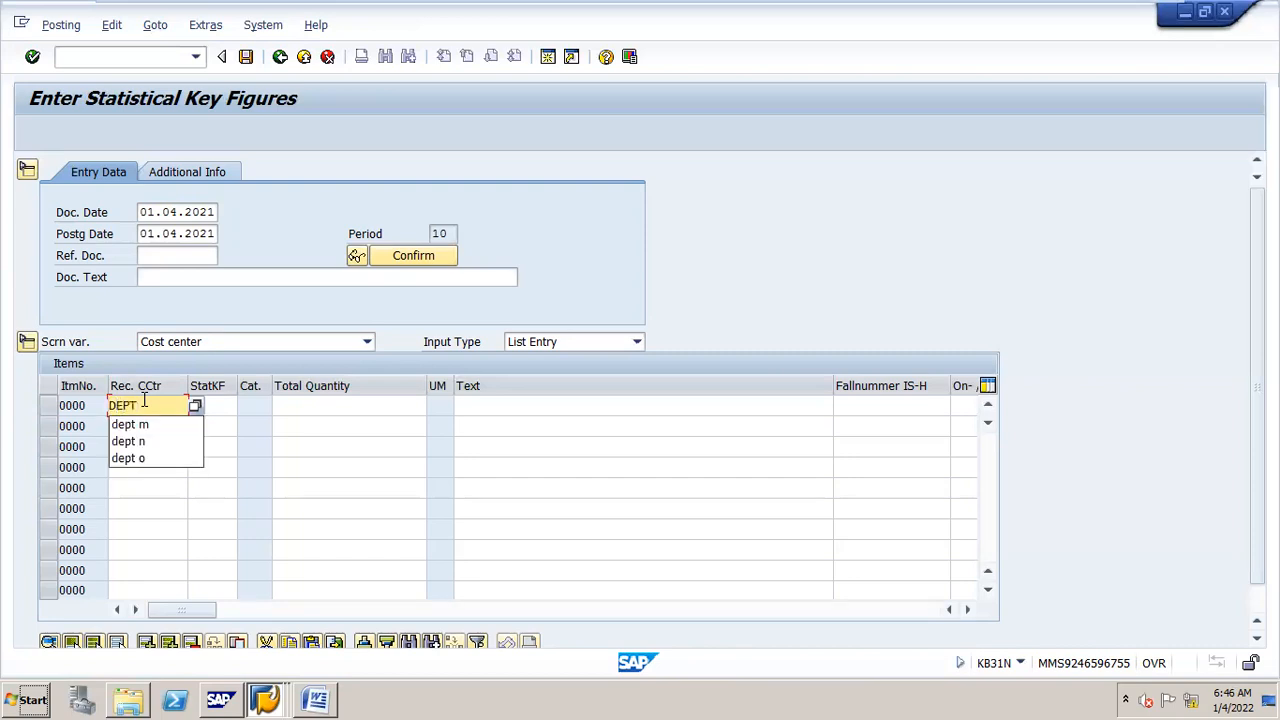
text( M)
key(Tab)
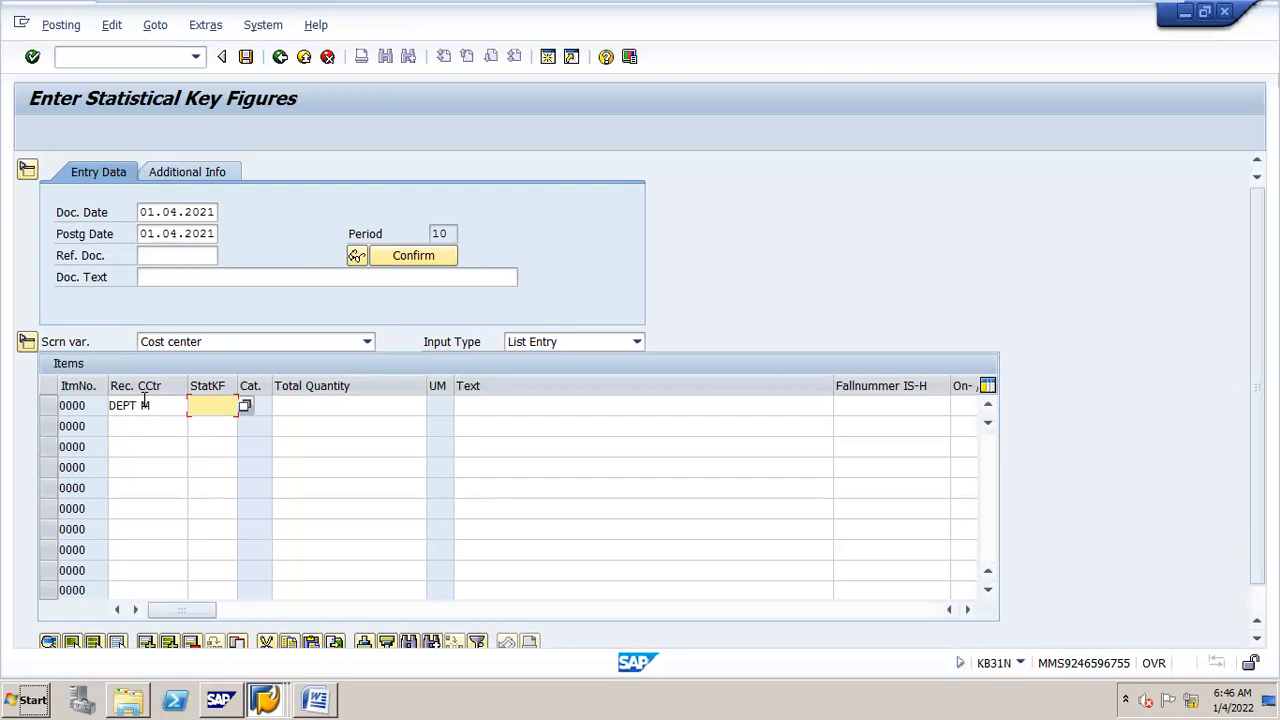
text(E)
key(BackSpace)
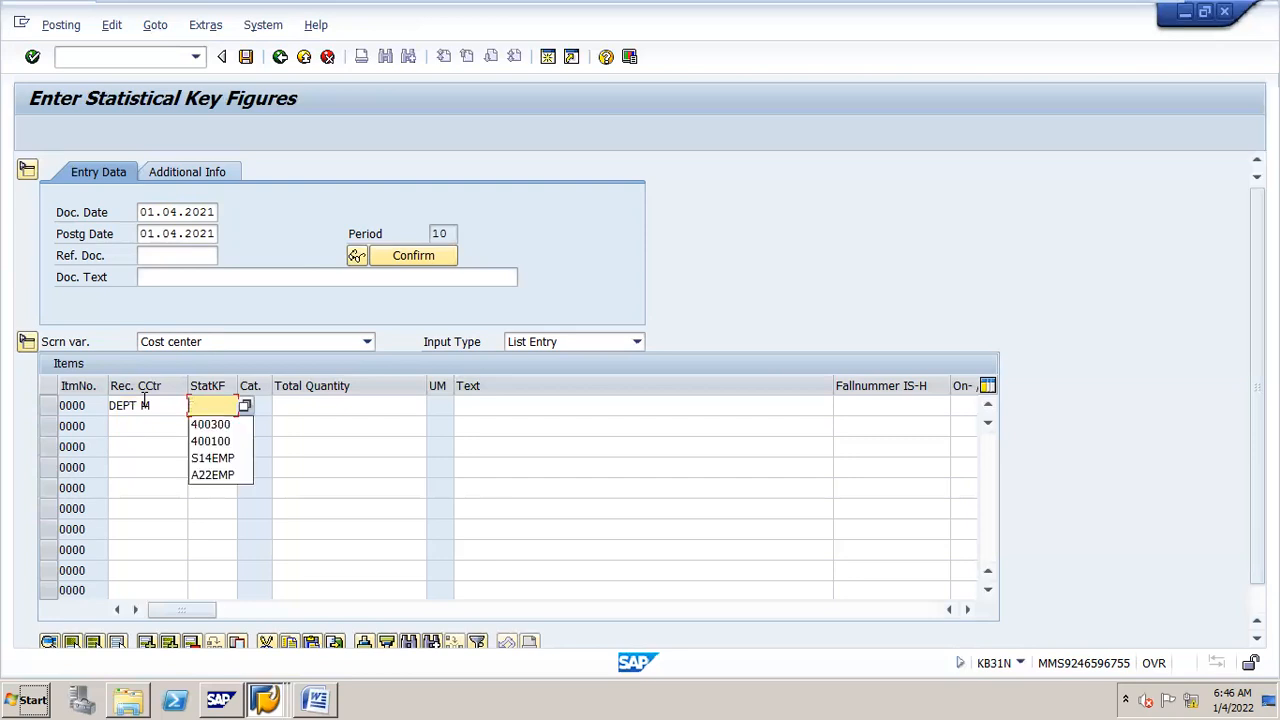
text(N16EMP)
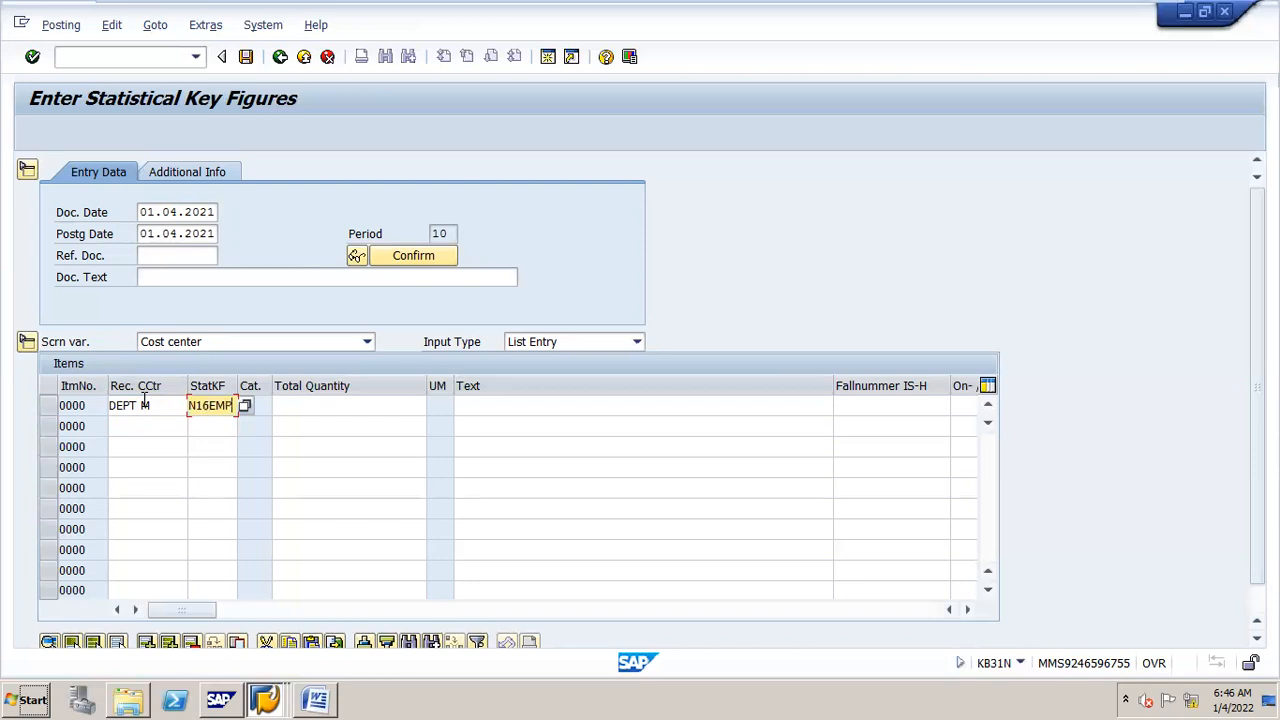
key(Tab)
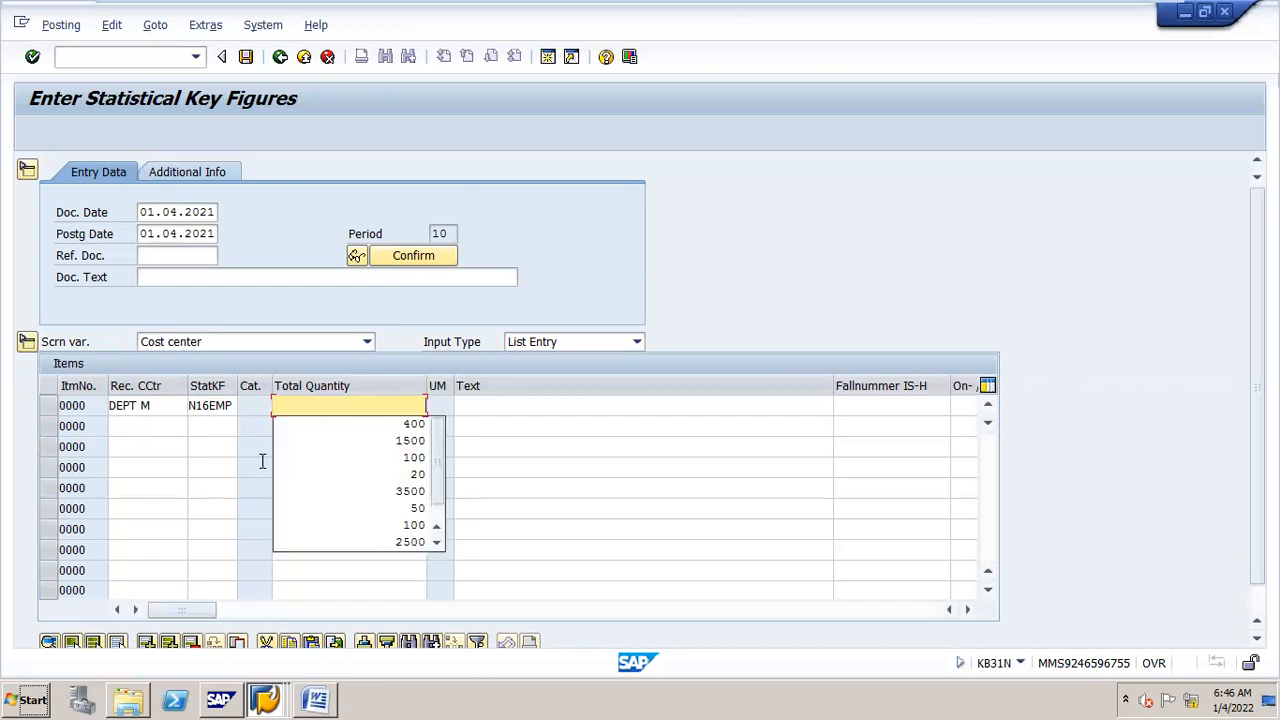
text(100)
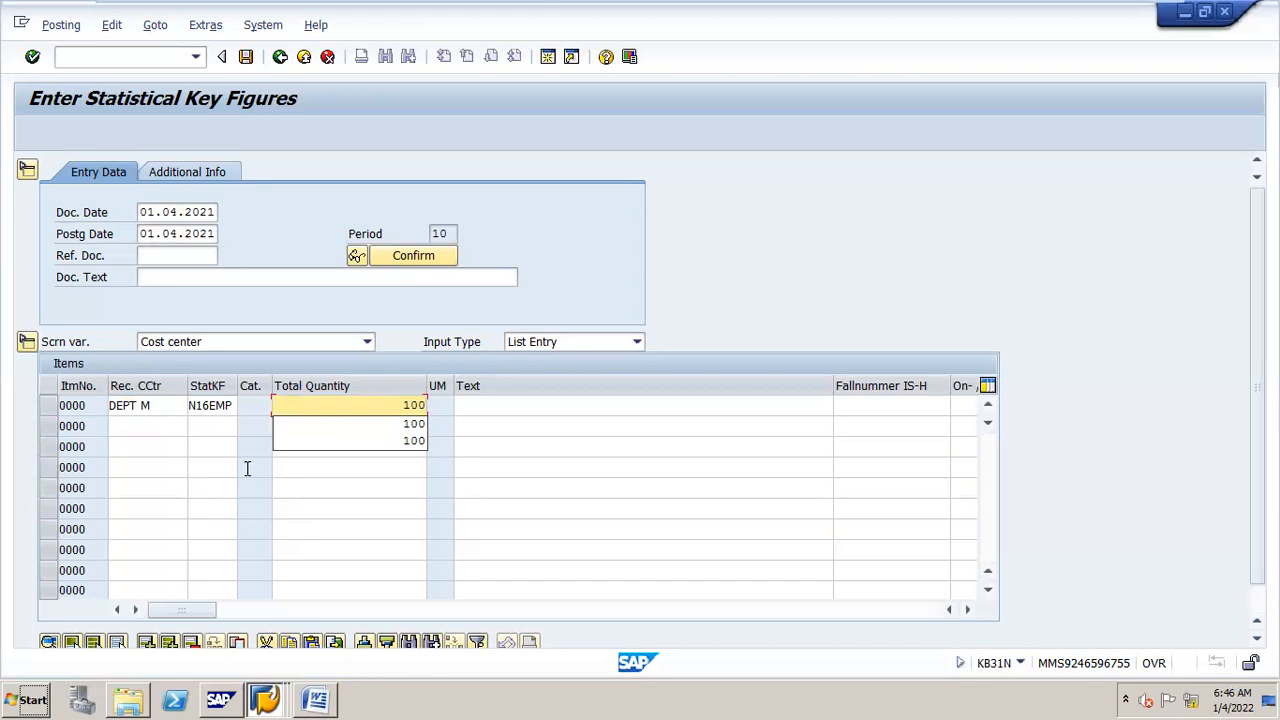
Add a second item for cost center DEPT N with key figure N16EMP and quantity 50, and post the document.
click(180, 422)
text(DEPT N)
key(Tab)
text(N16EMP)
key(Tab)
text(50)
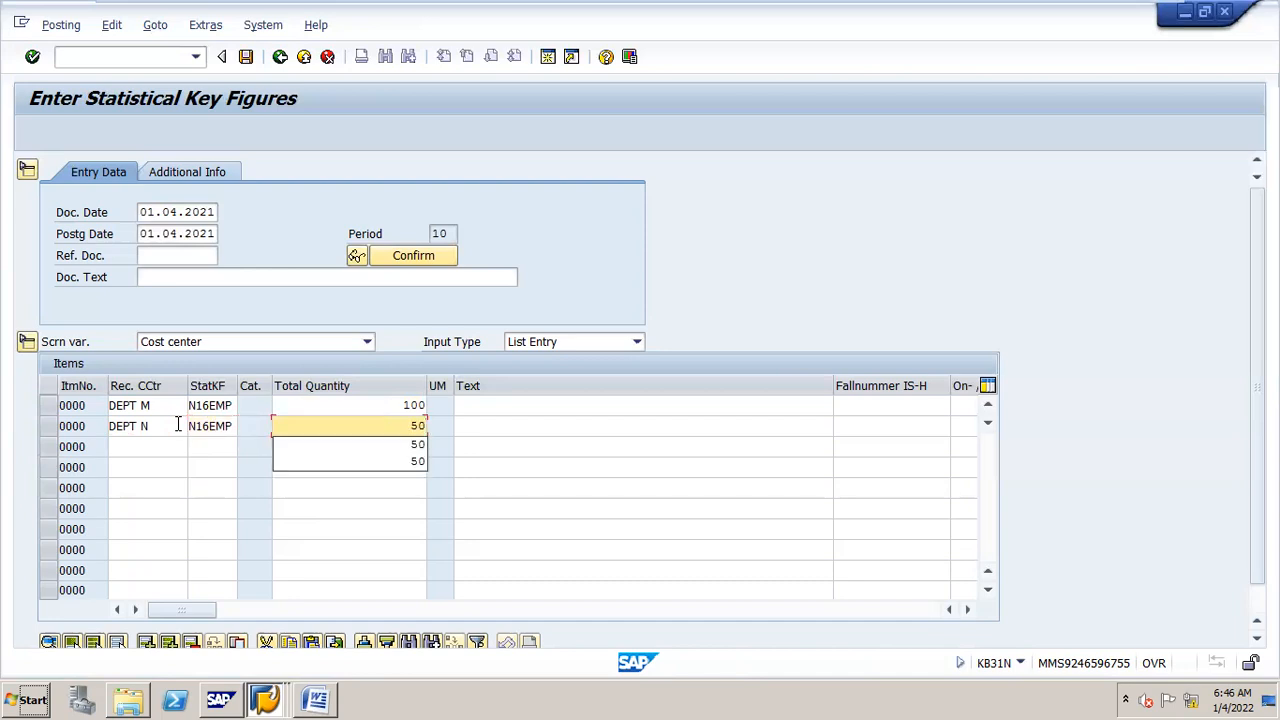
click(529, 444)
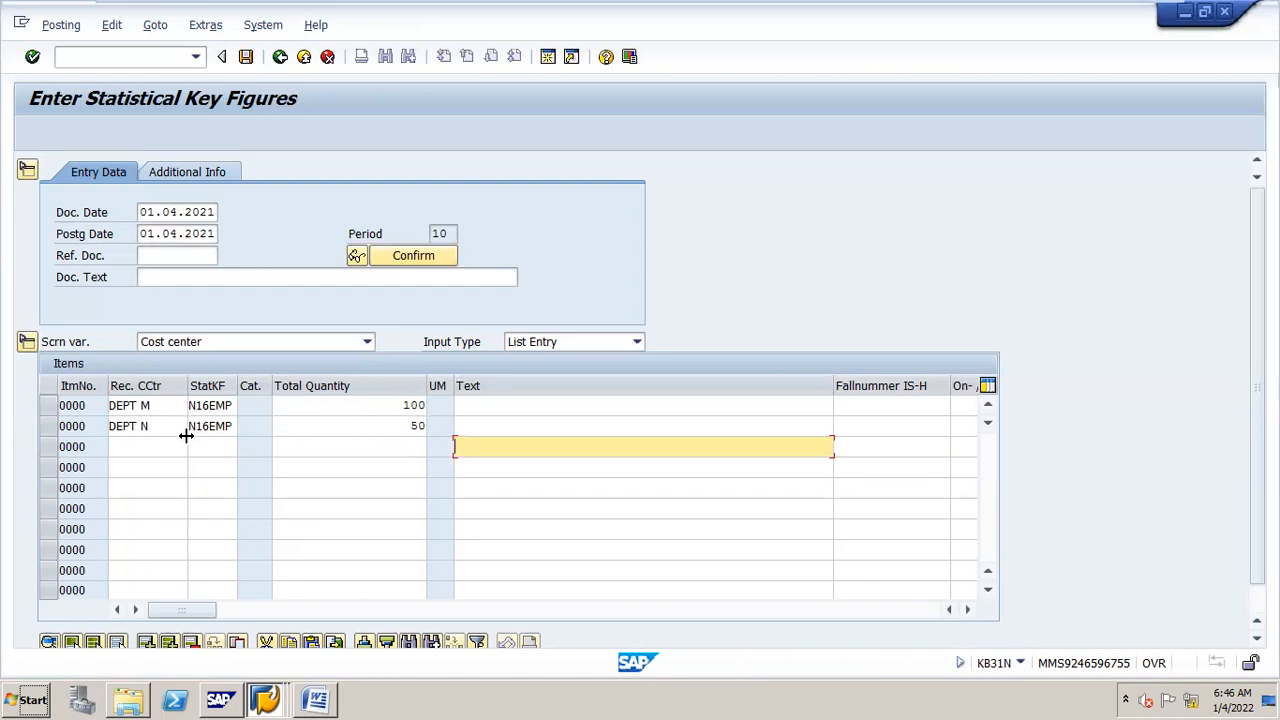
click(245, 57)
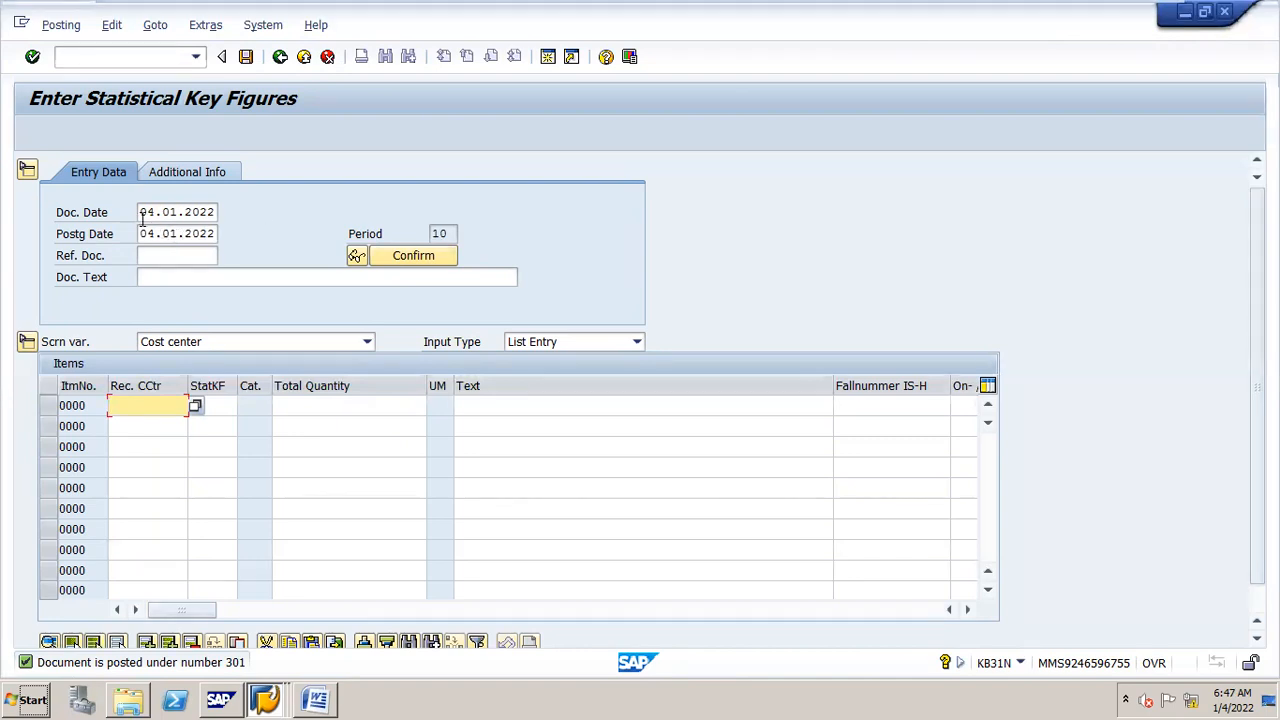
Set the document date of the new, empty key figure entry to 01.04.2021.
click(178, 255)
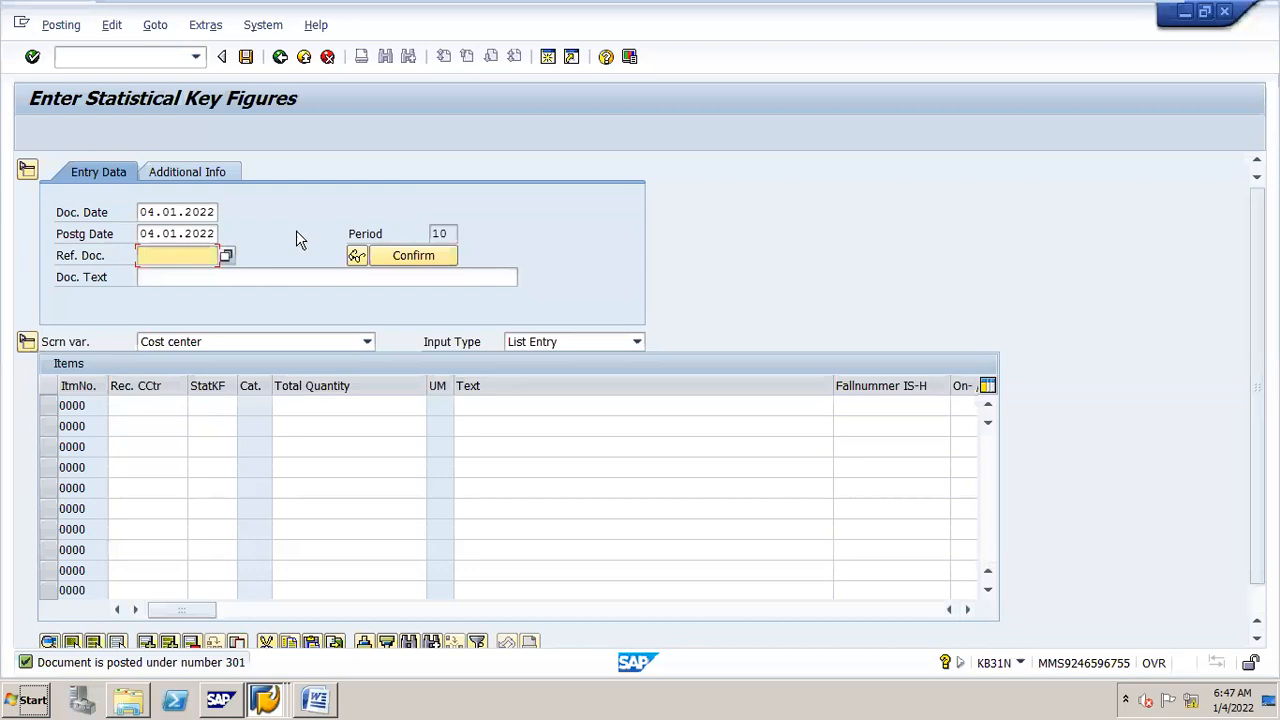
click(141, 212)
drag(141, 212, 227, 212)
click(228, 213)
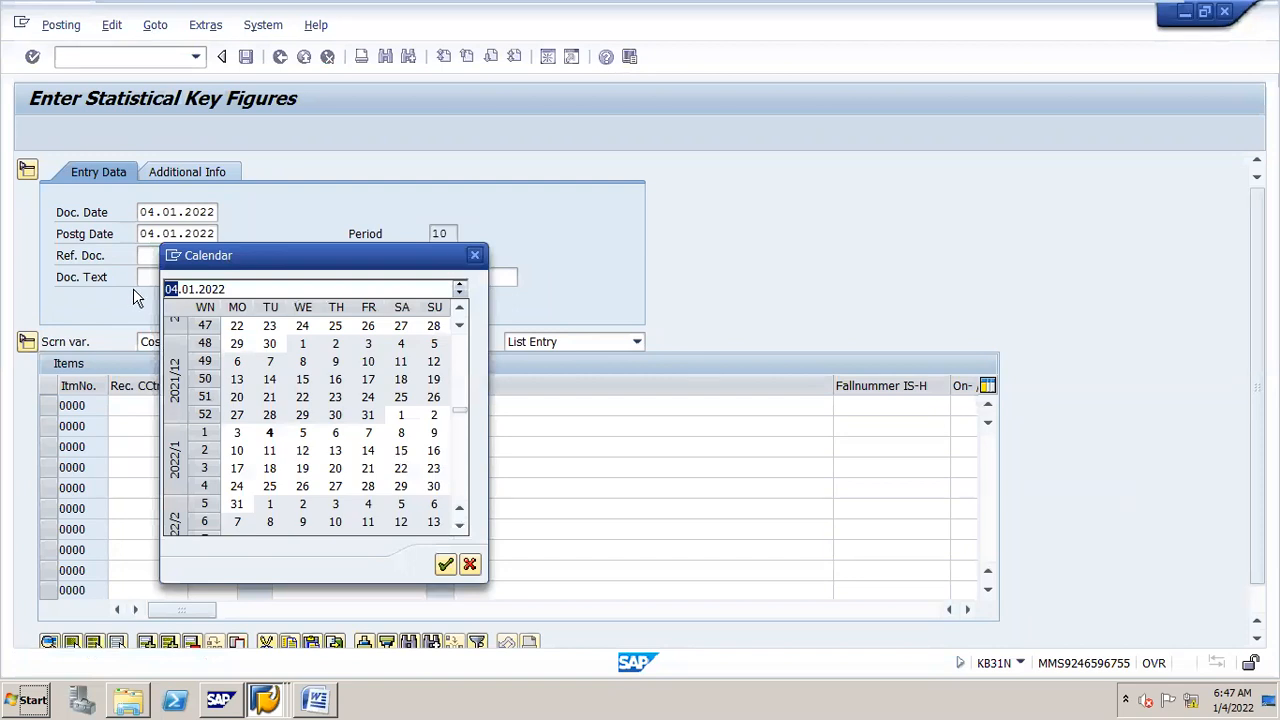
click(475, 255)
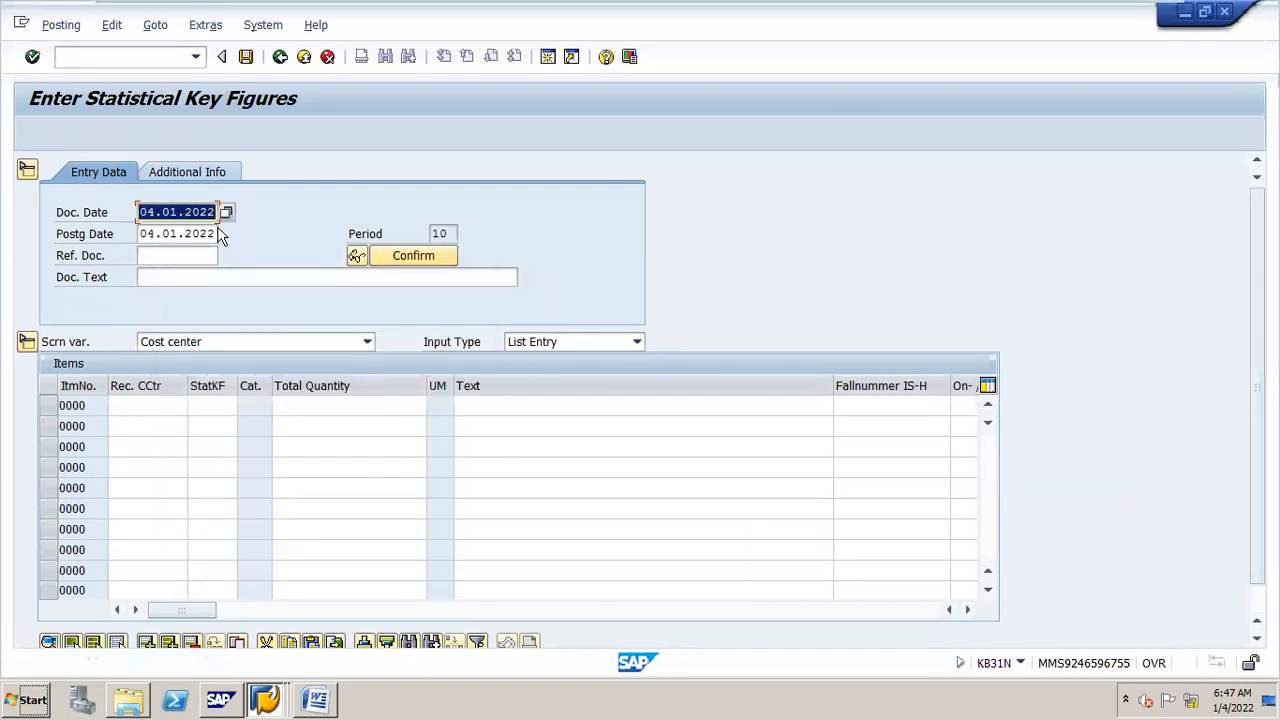
text(01)
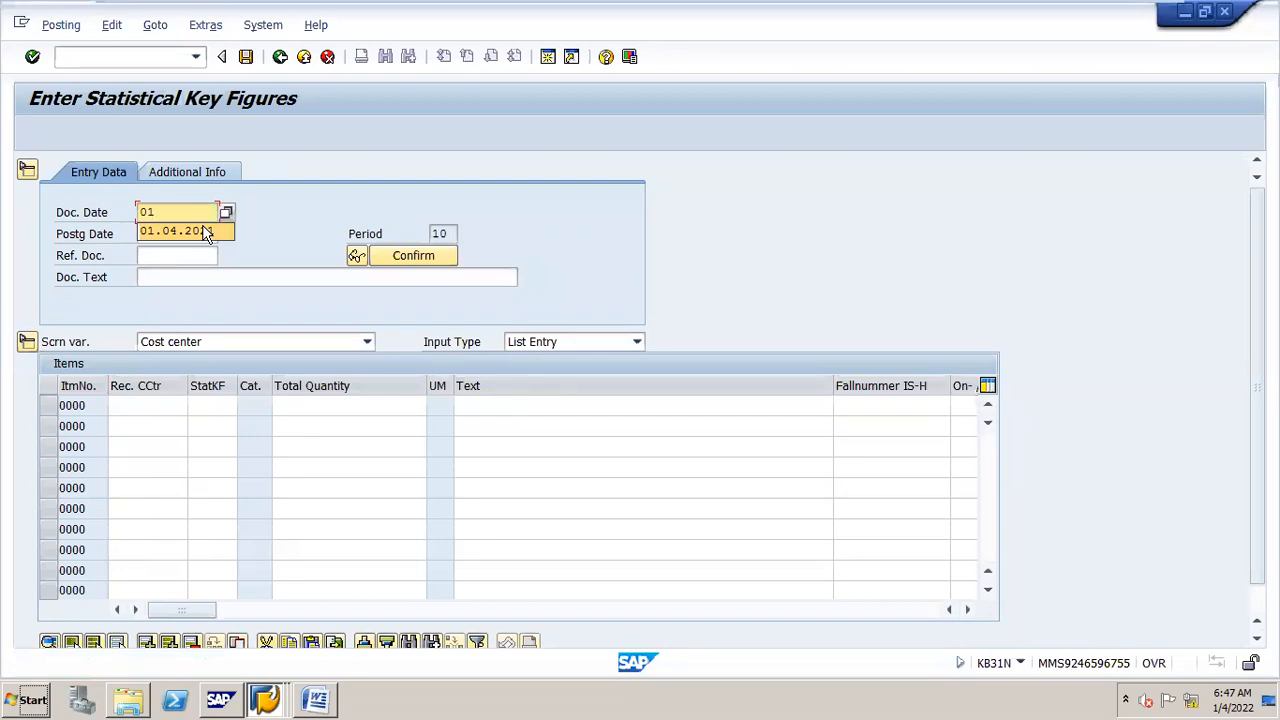
click(319, 192)
text(.20)
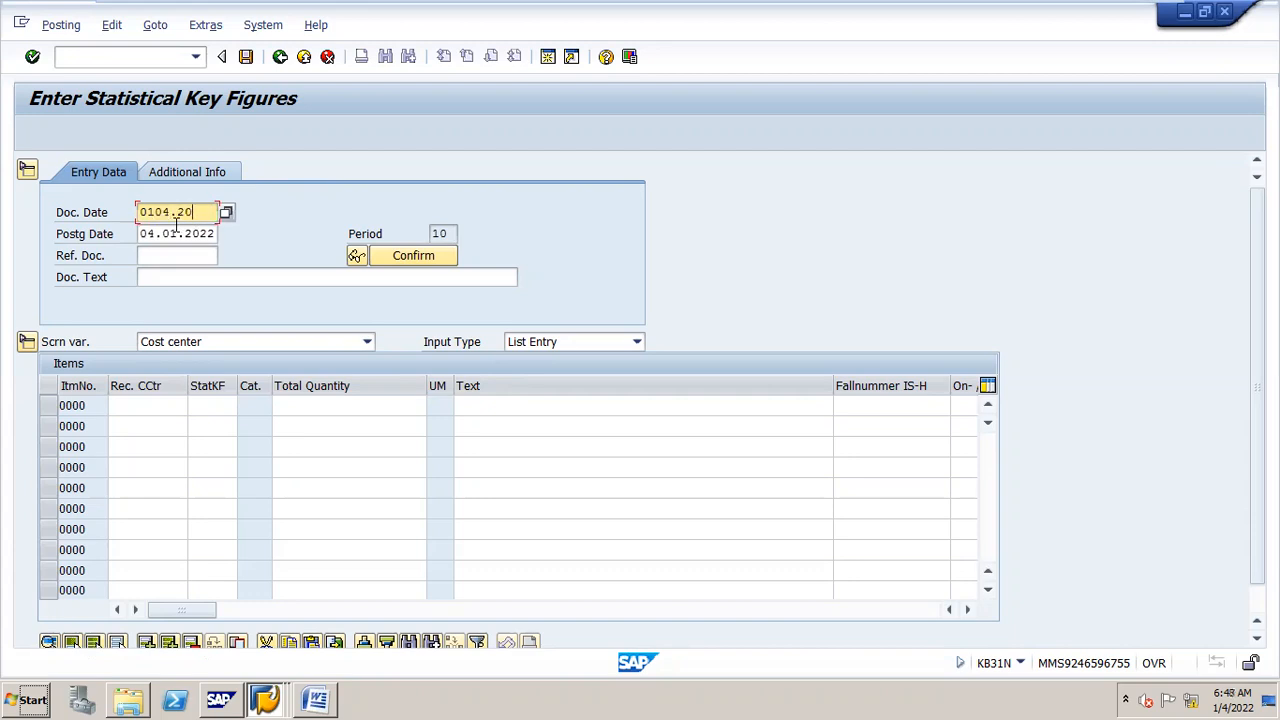
key(BackSpace)
key(BackSpace)
key(BackSpace)
key(BackSpace)
key(BackSpace)
key(BackSpace)
key(BackSpace)
key(BackSpace)
text(01.04.20)
Set the posting date to 01.04.2021 and try to post the entry without any items.
click(177, 231)
click(176, 228)
key(BackSpace)
key(BackSpace)
key(BackSpace)
key(BackSpace)
key(BackSpace)
key(BackSpace)
key(BackSpace)
key(BackSpace)
key(BackSpace)
key(BackSpace)
text(01.)
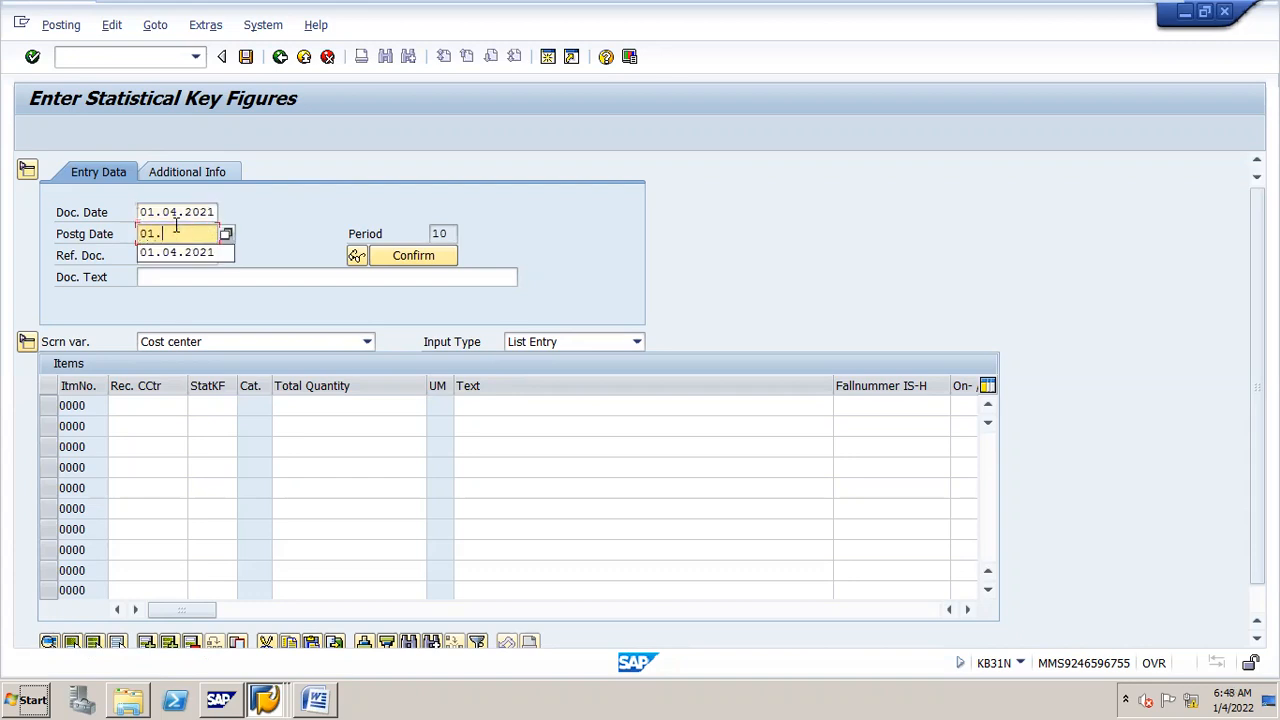
text(04.2021)
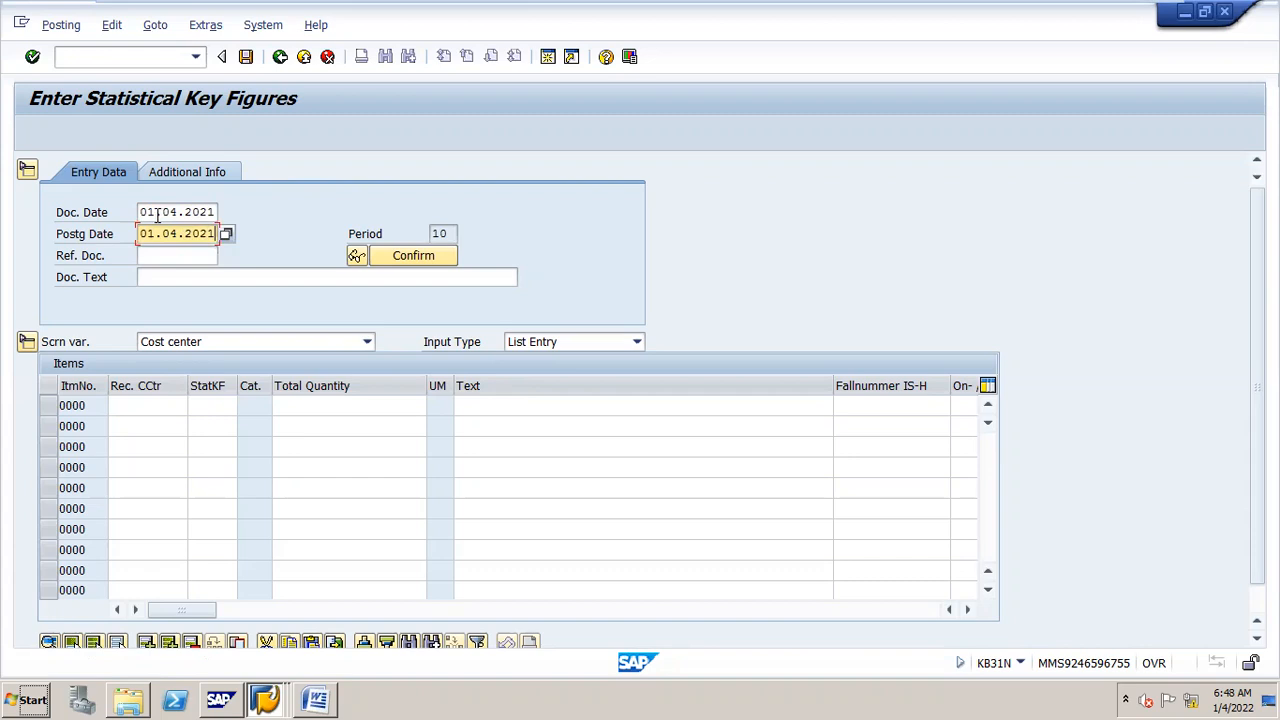
click(245, 57)
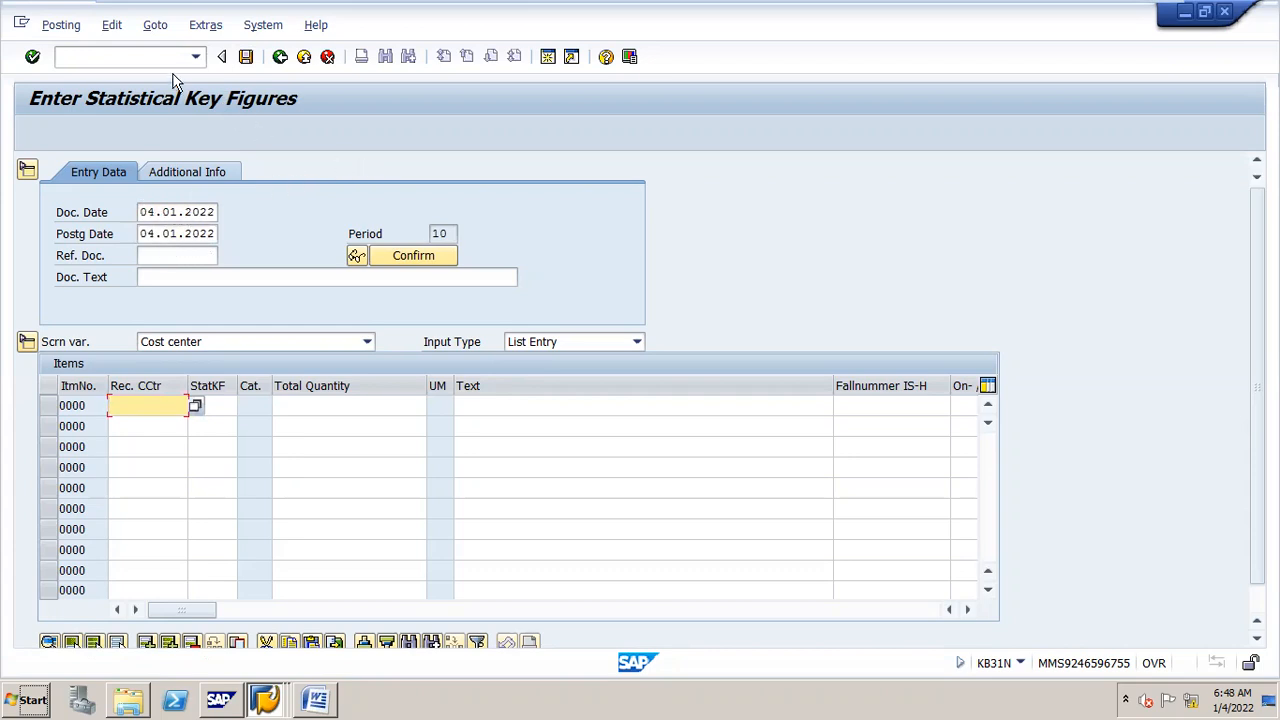
click(70, 25)
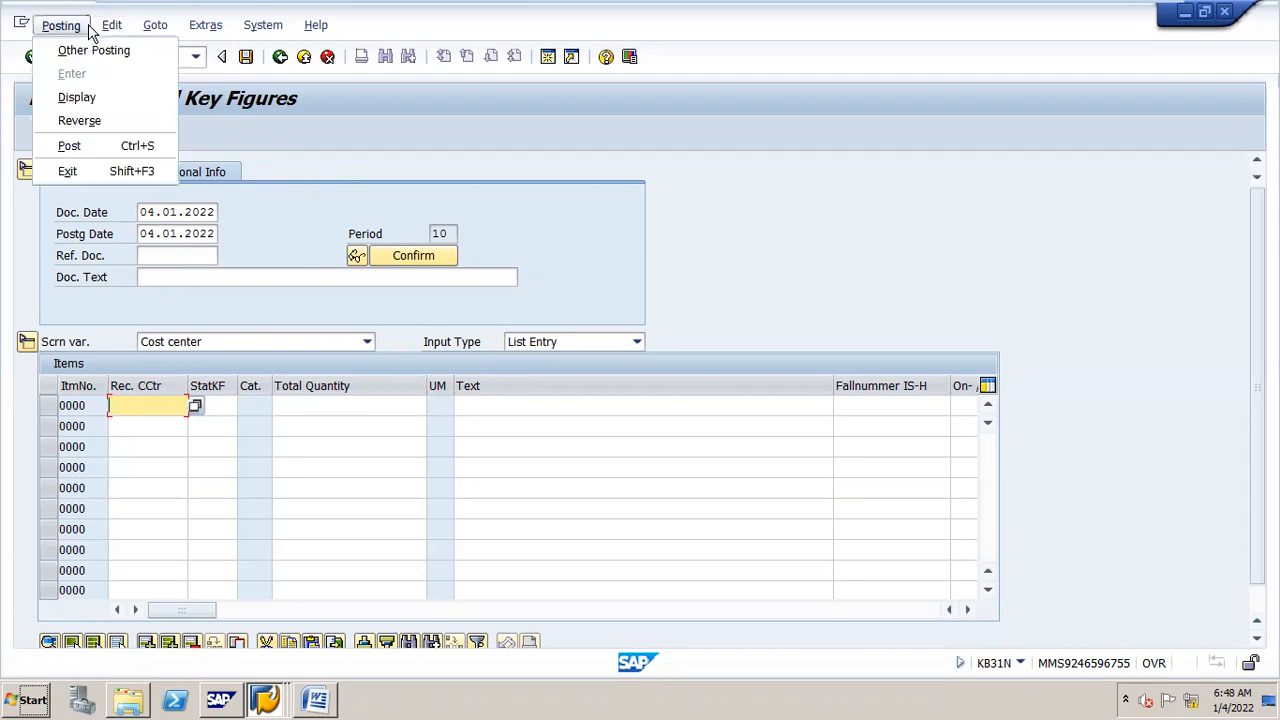
click(420, 215)
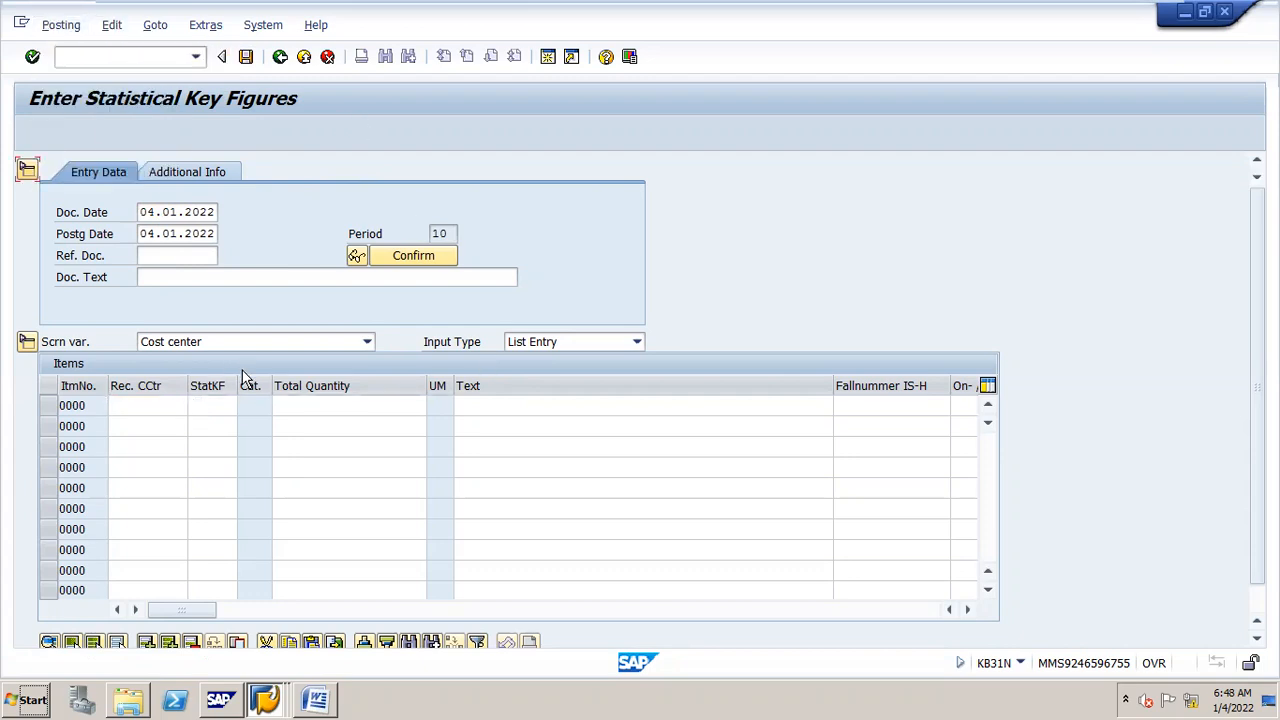
click(330, 692)
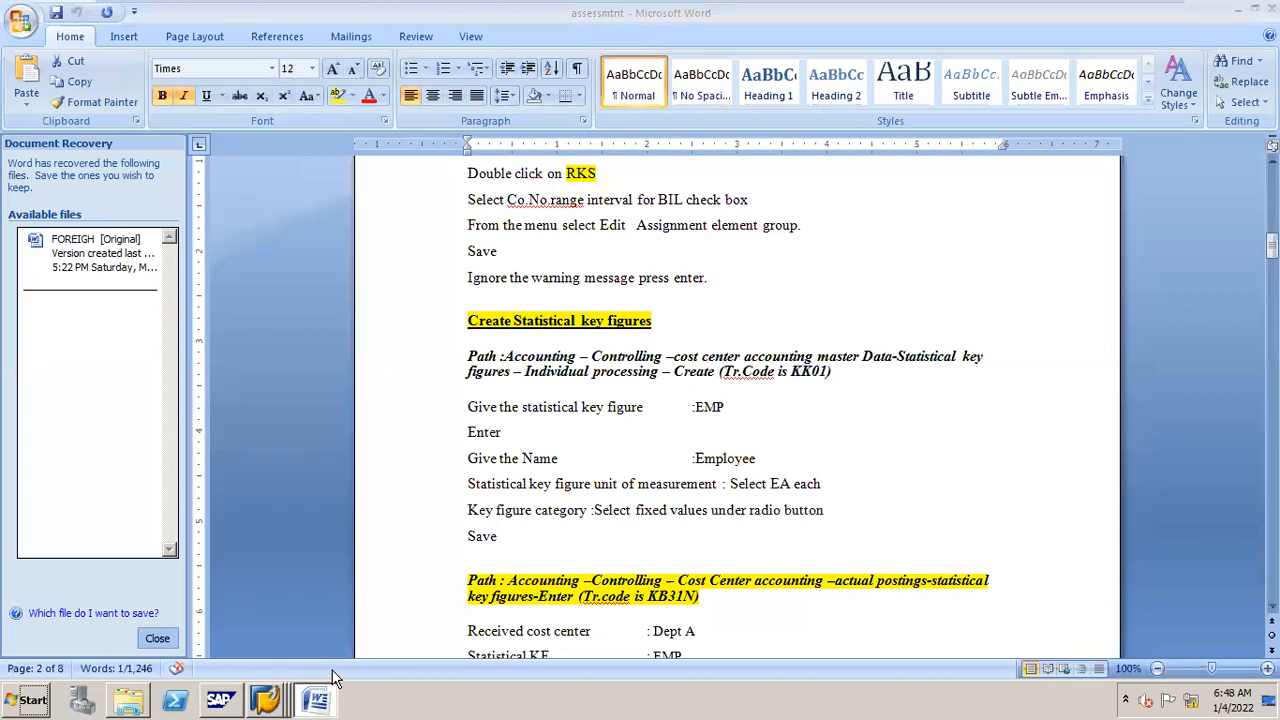
click(328, 692)
Reduce the window size and switch from entering to displaying statistical key figure documents.
click(157, 56)
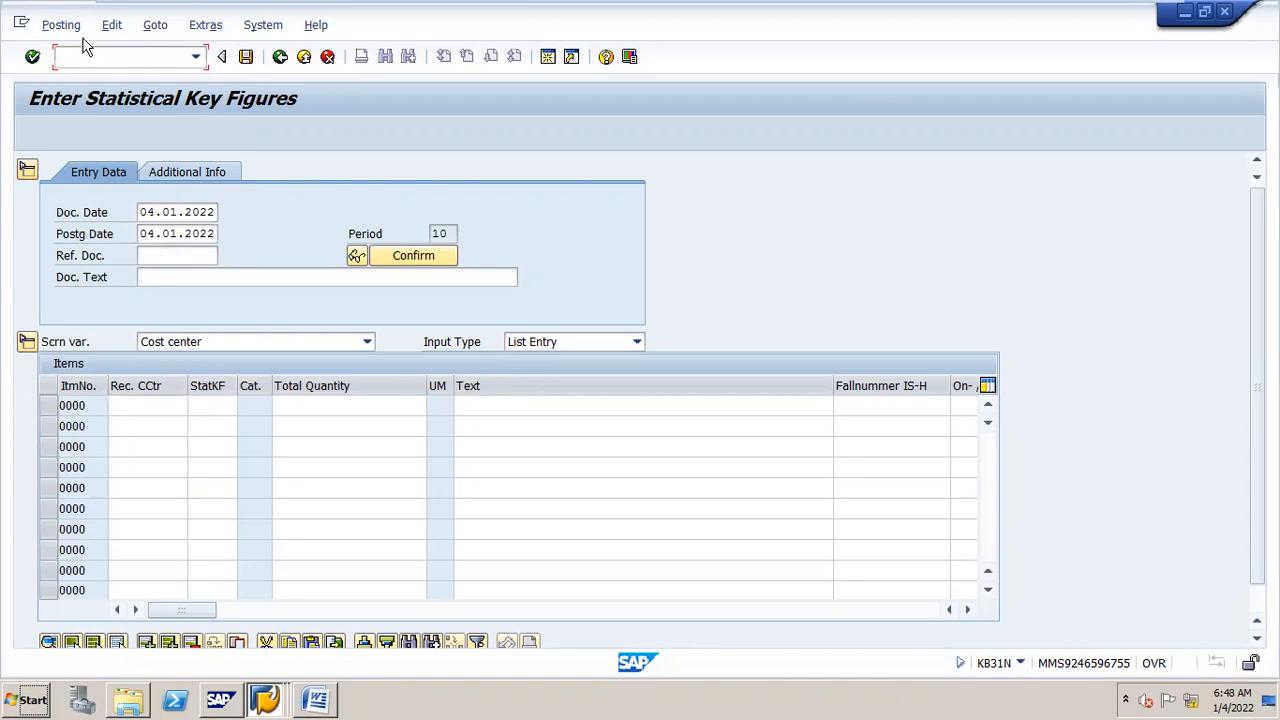
drag(457, 17, 725, 46)
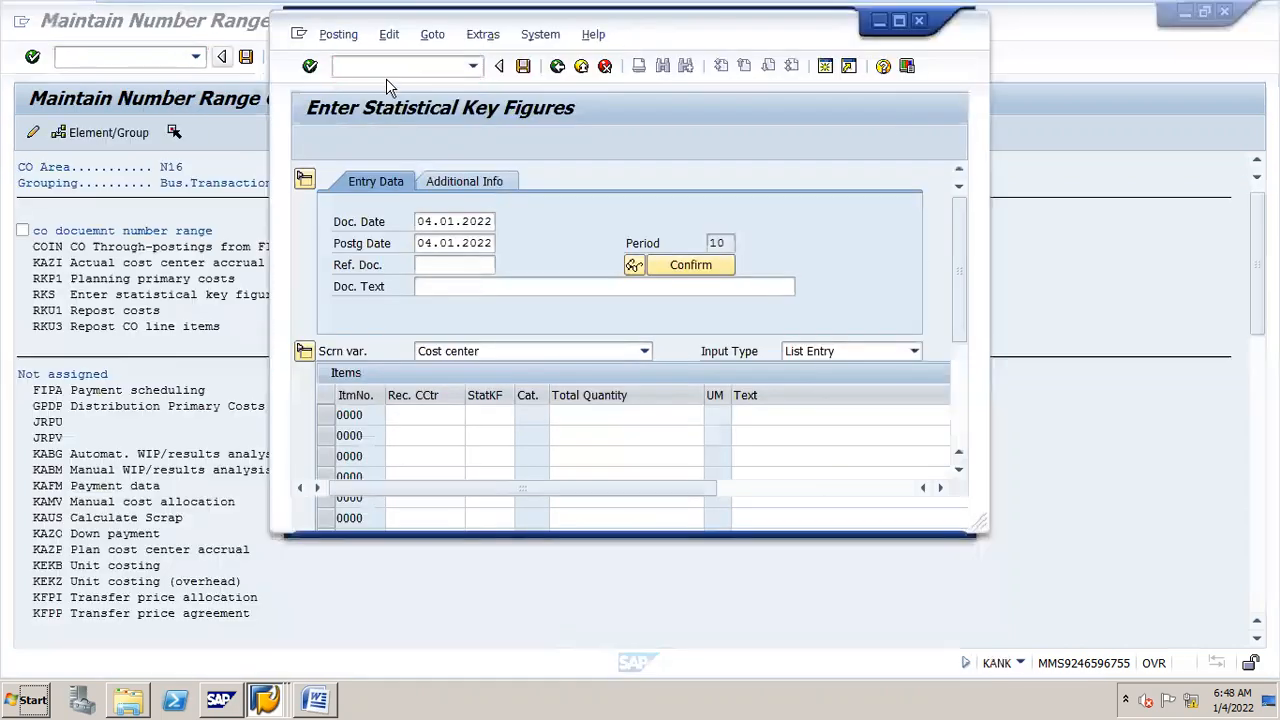
click(338, 34)
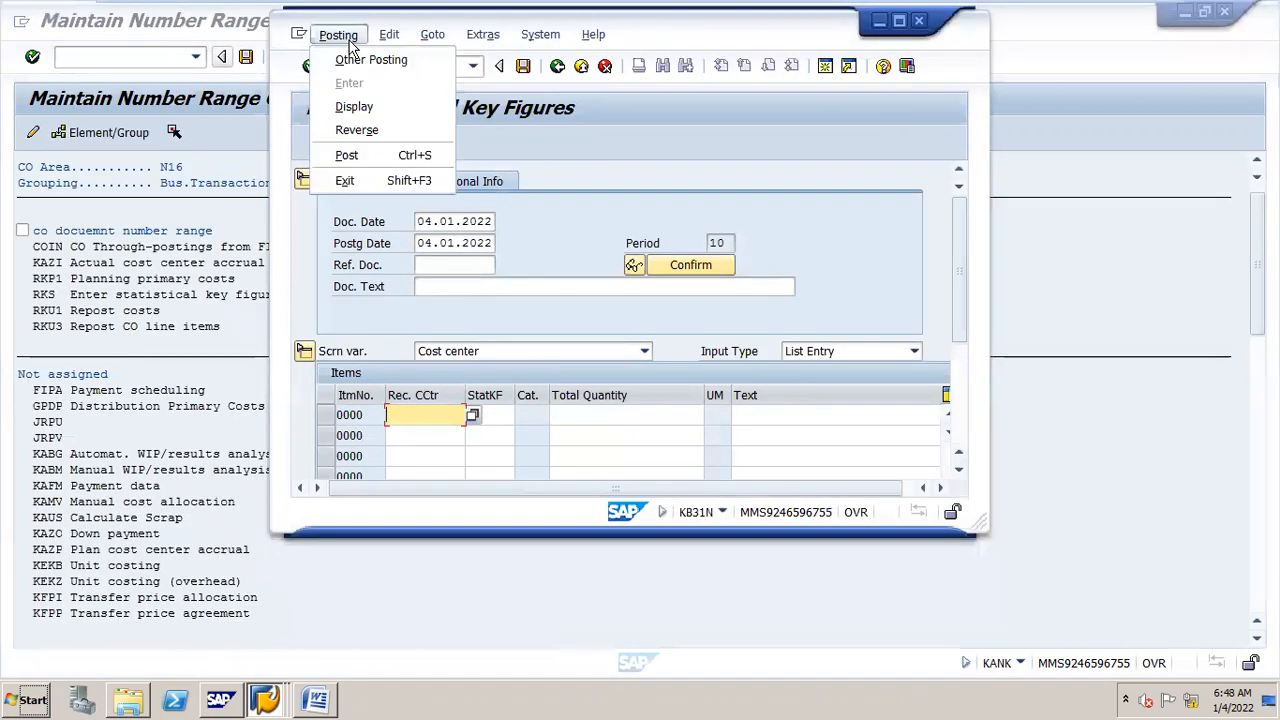
click(360, 107)
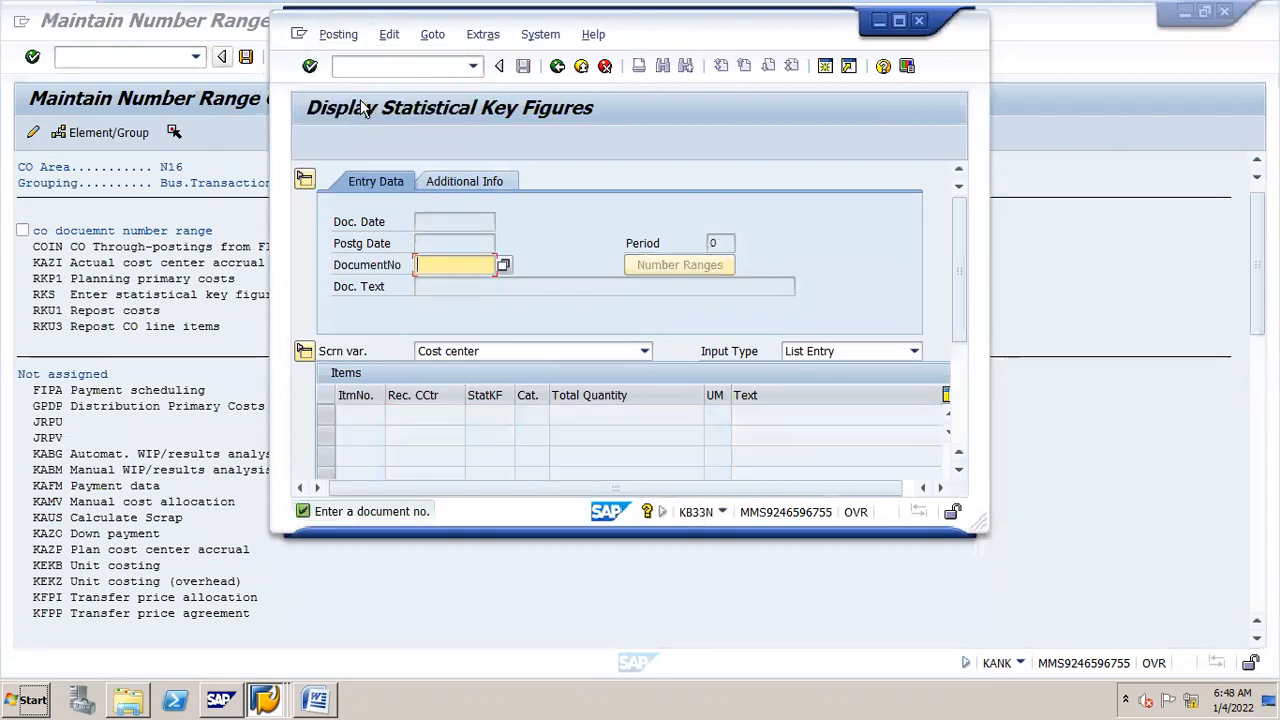
Leave the document display and restart the statistical key figure entry with /NKB31N.
click(605, 66)
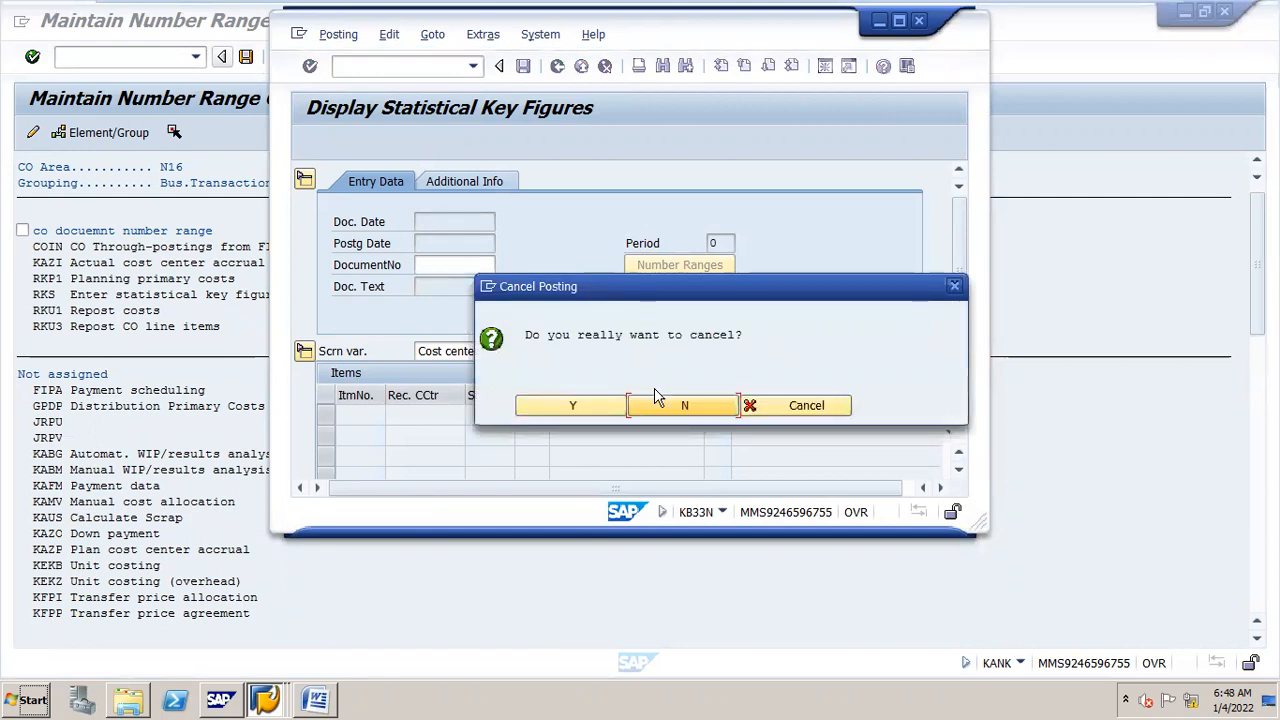
click(619, 407)
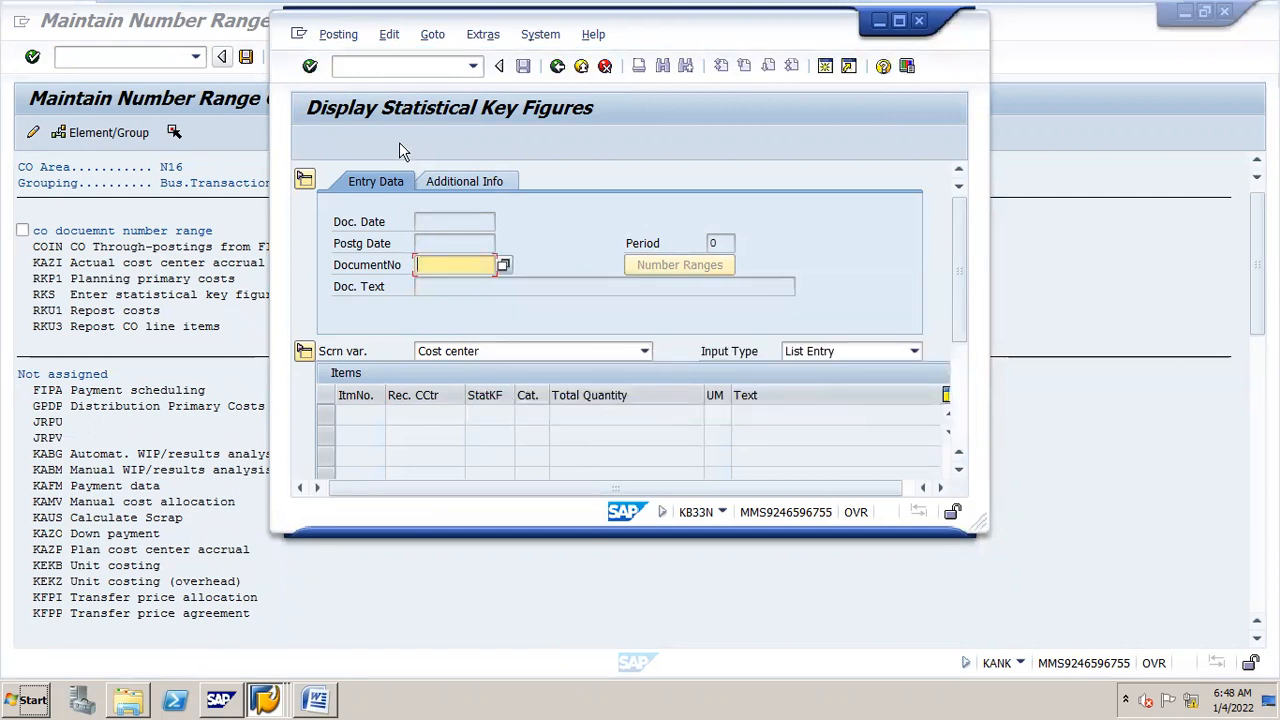
click(406, 68)
text(/)
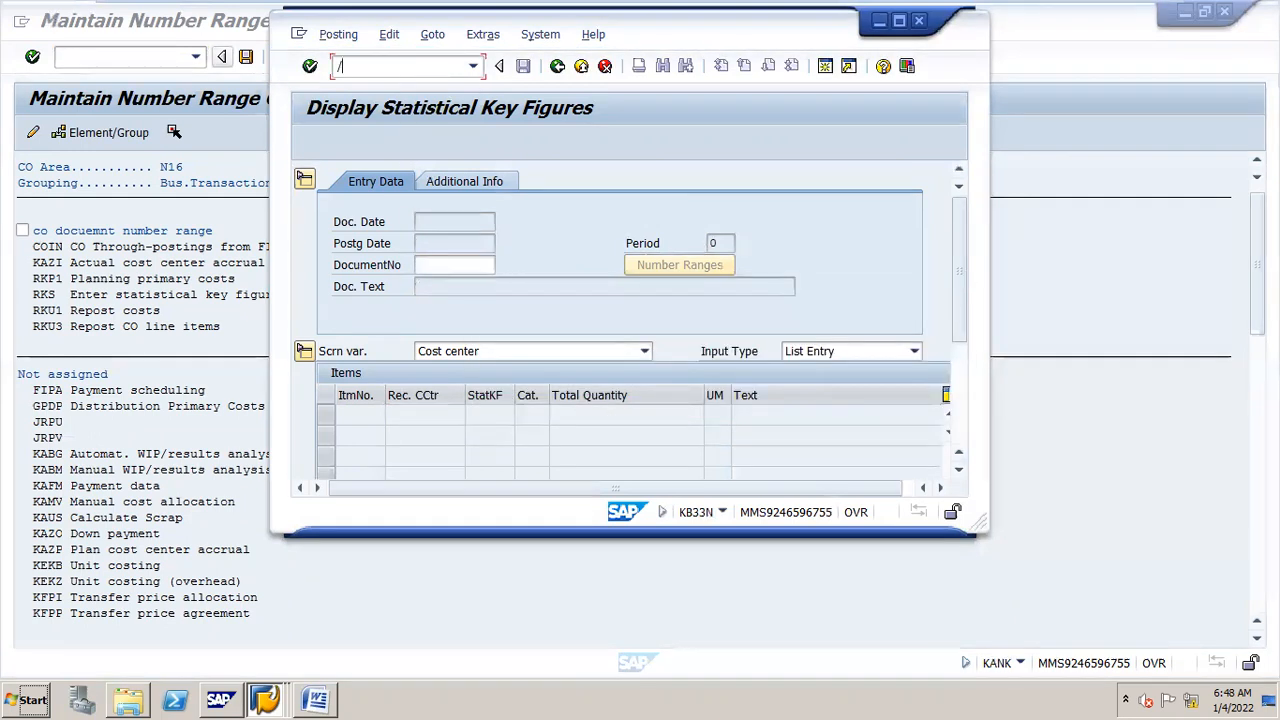
text(NKB31N)
key(Return)
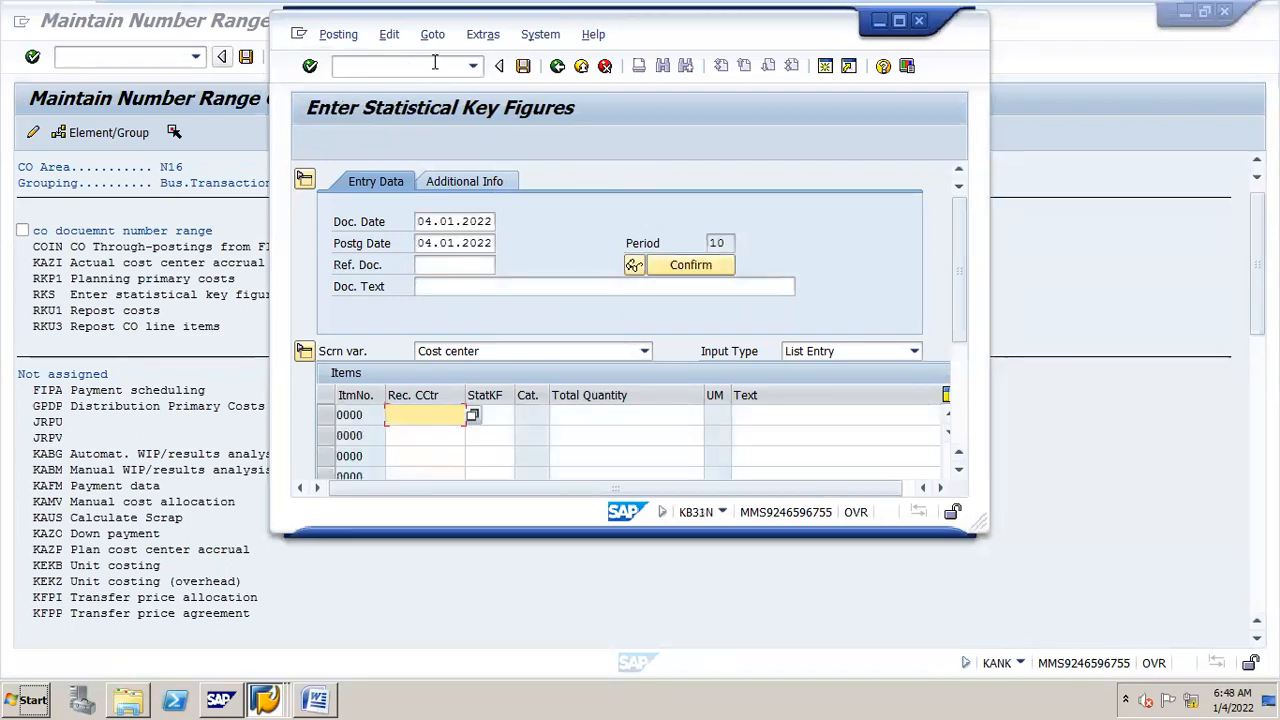
click(354, 40)
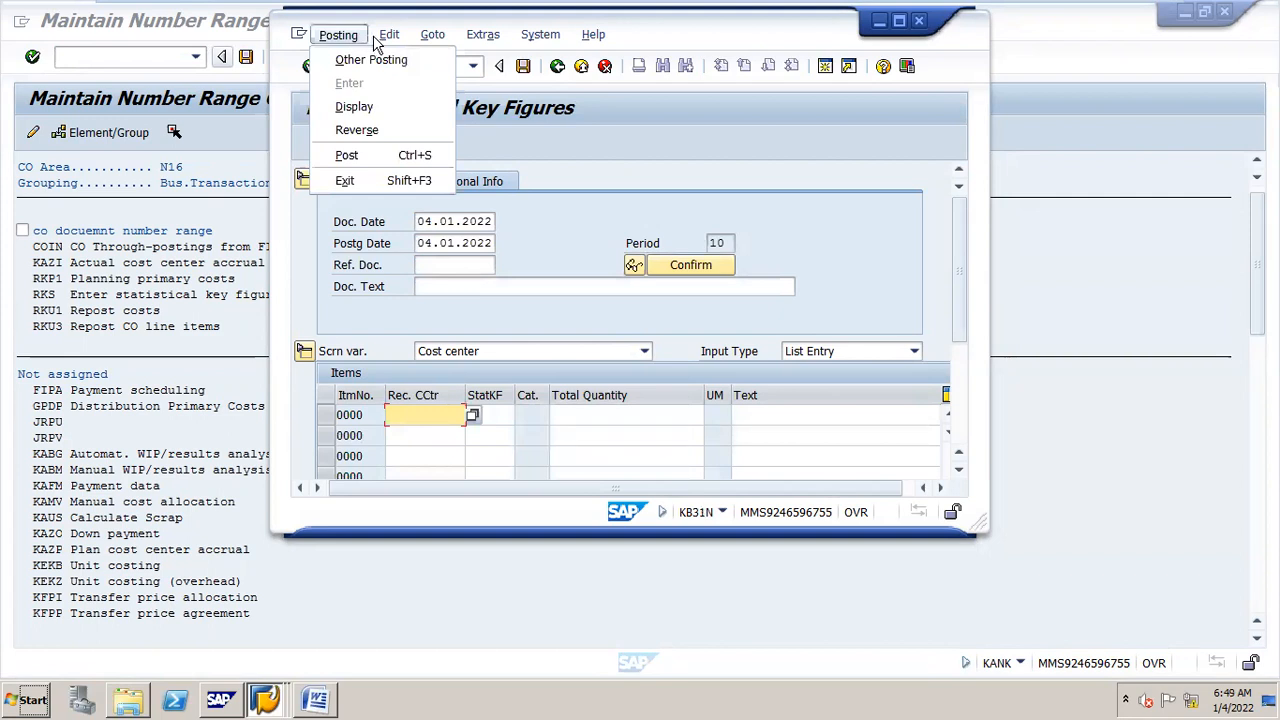
mouse_move(382, 40)
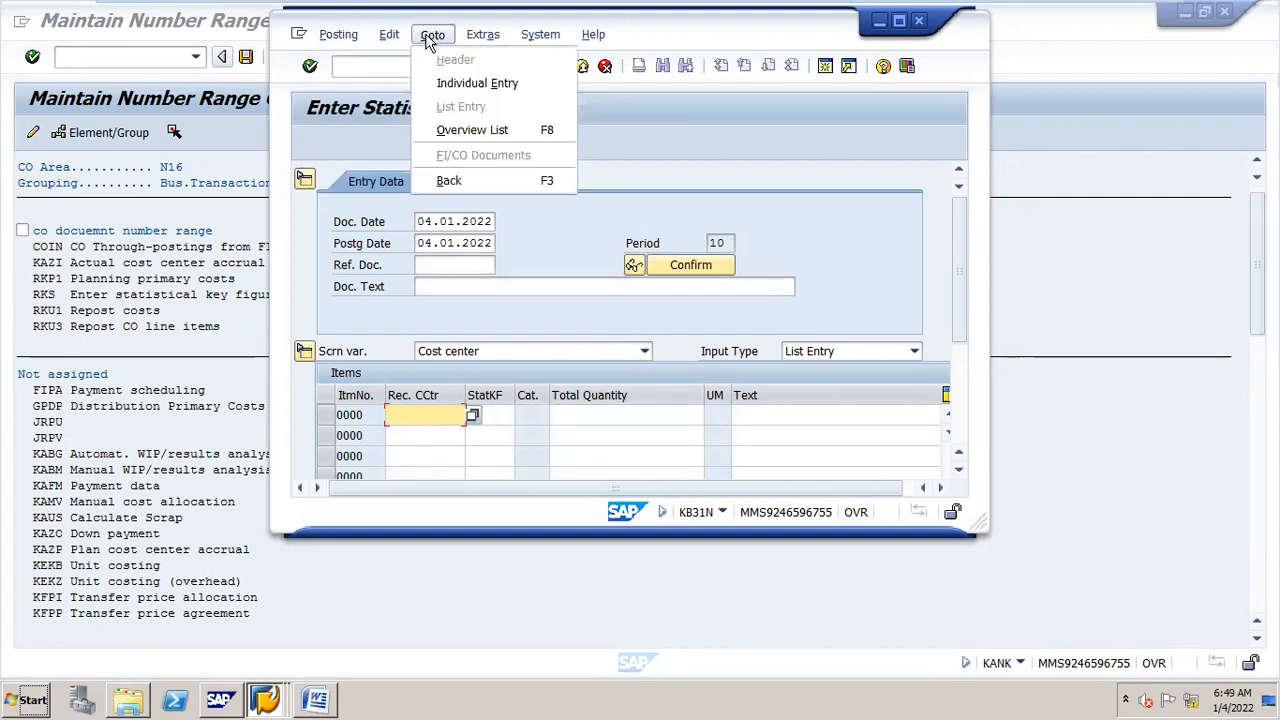
click(608, 242)
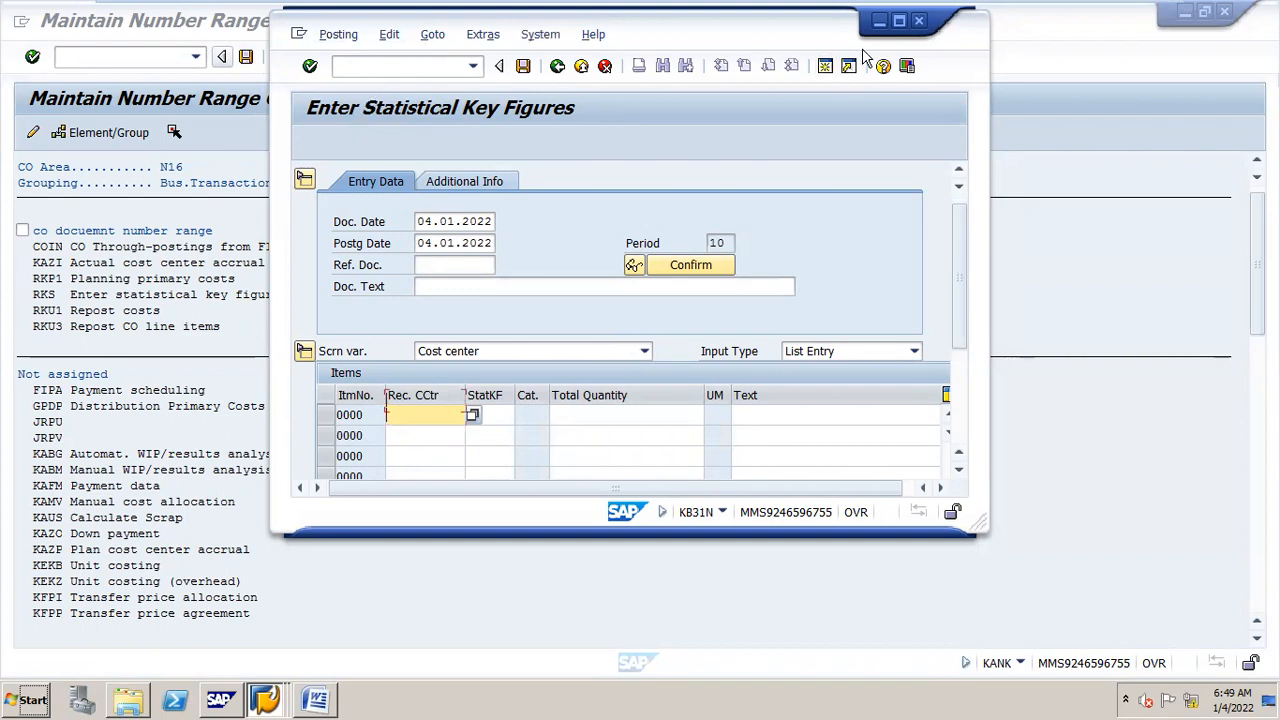
scroll(865, 56, down, 3)
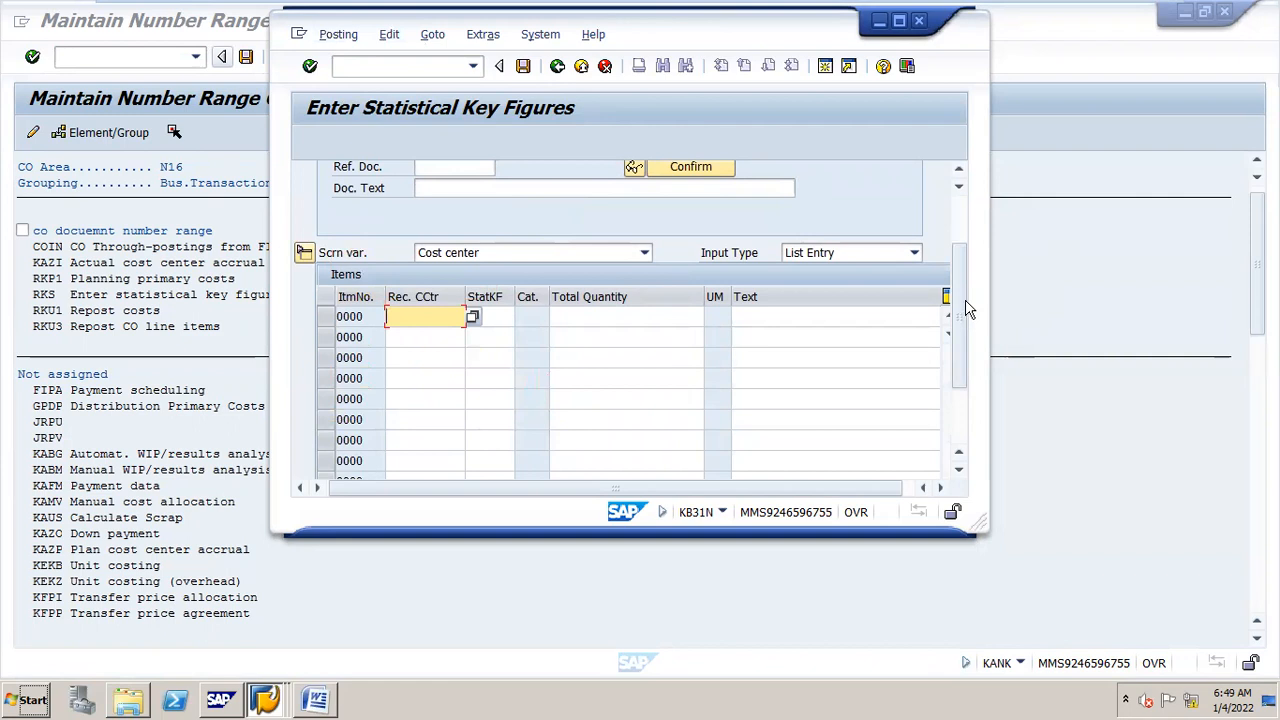
scroll(963, 228, up, 3)
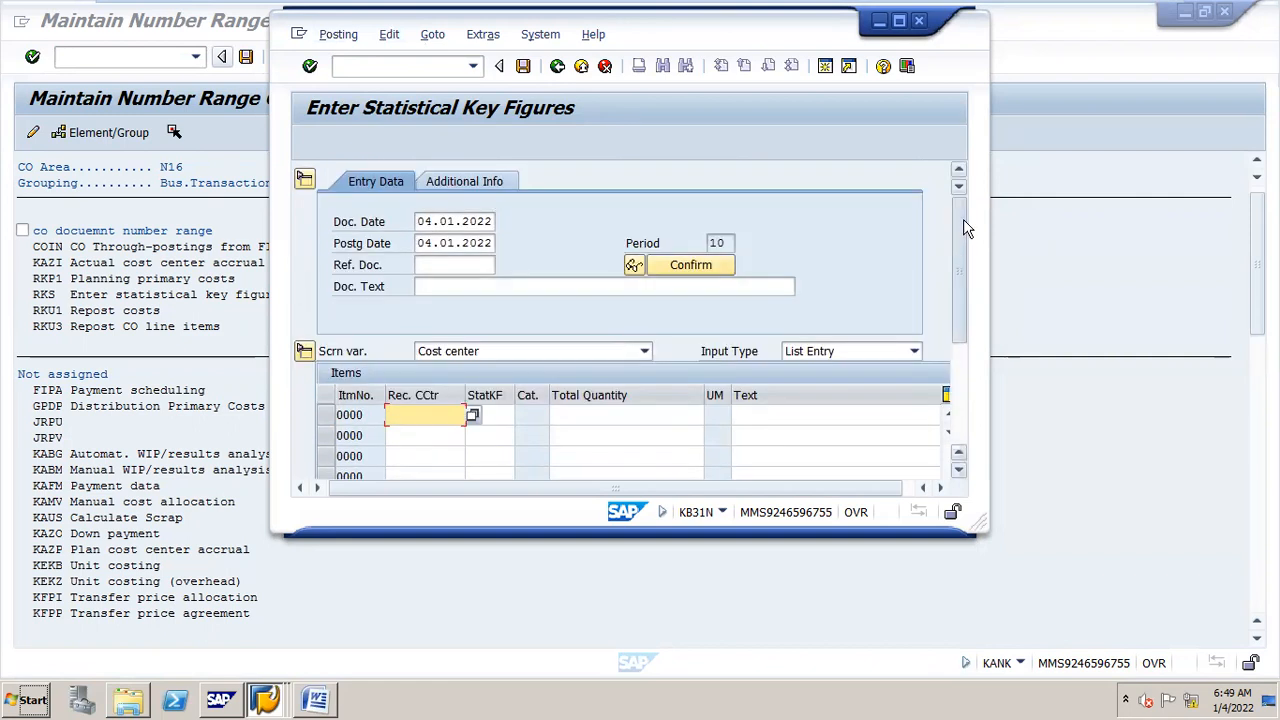
click(334, 36)
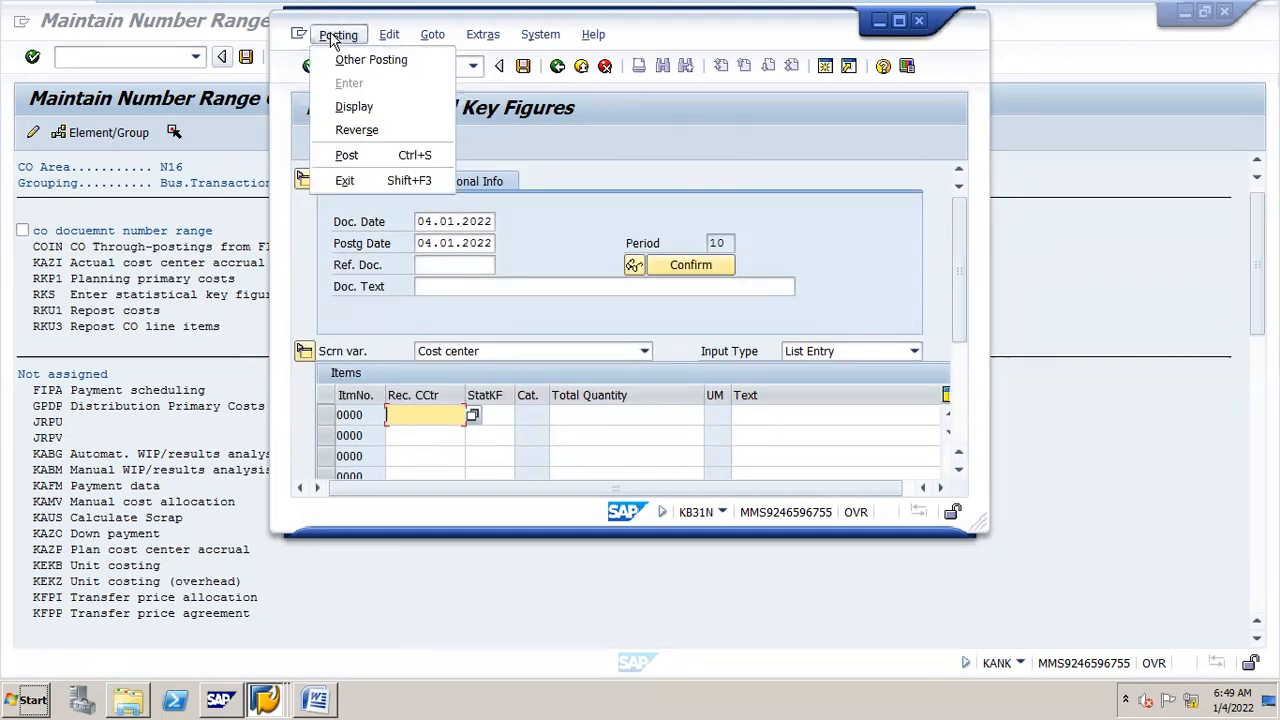
Switch from entering to displaying statistical key figure documents and maximize the window.
click(334, 36)
click(338, 36)
click(355, 106)
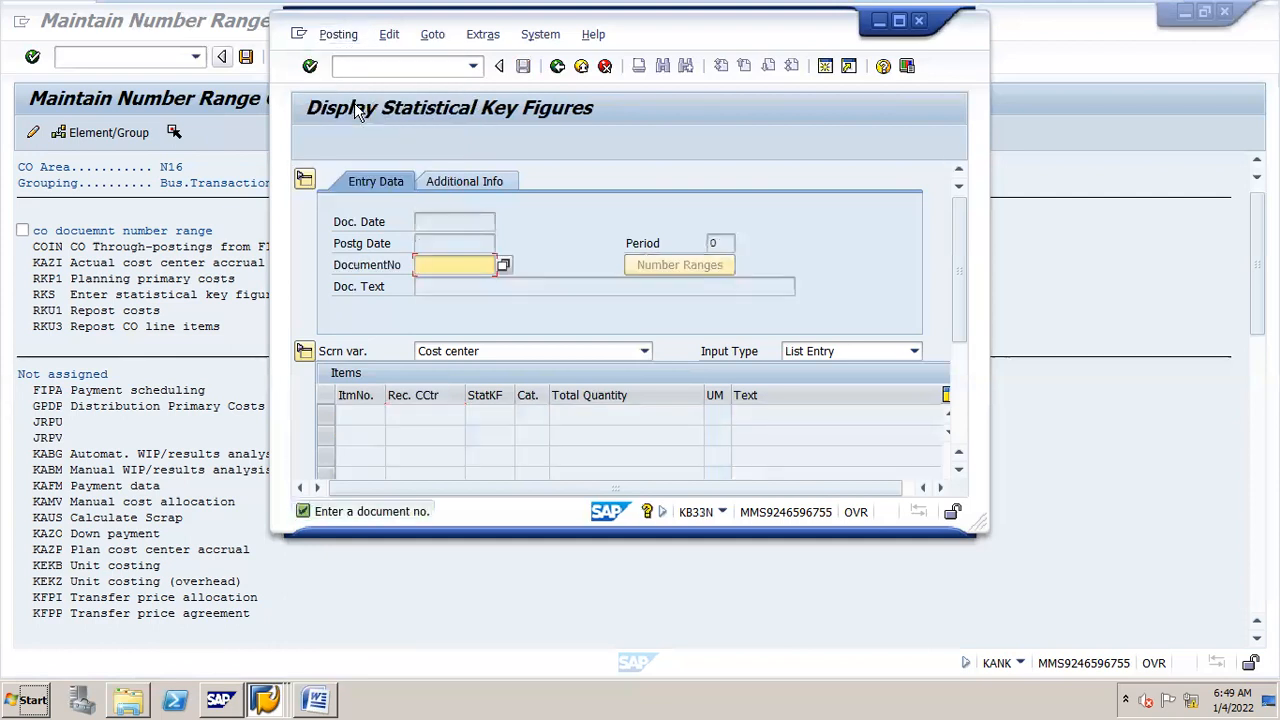
click(389, 34)
mouse_move(483, 34)
click(603, 117)
click(899, 21)
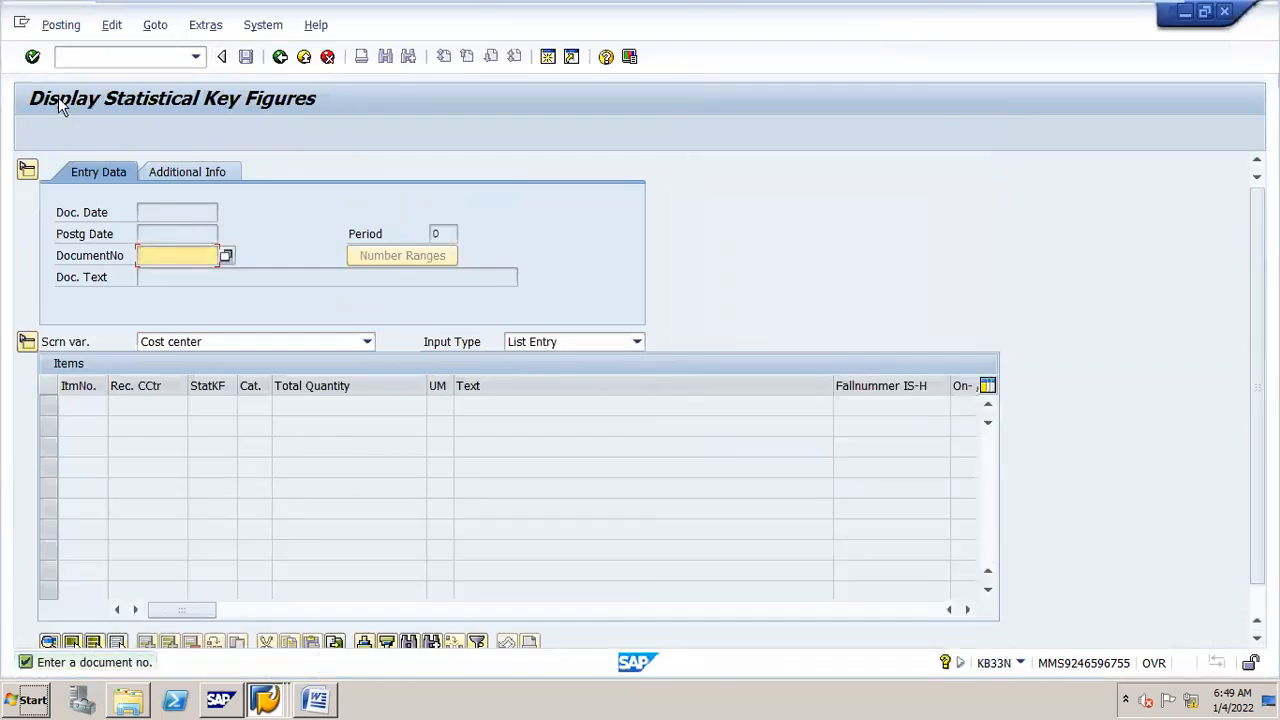
Start the G/L account posting transaction F-02 and set its document date to 01.04.2021.
click(192, 57)
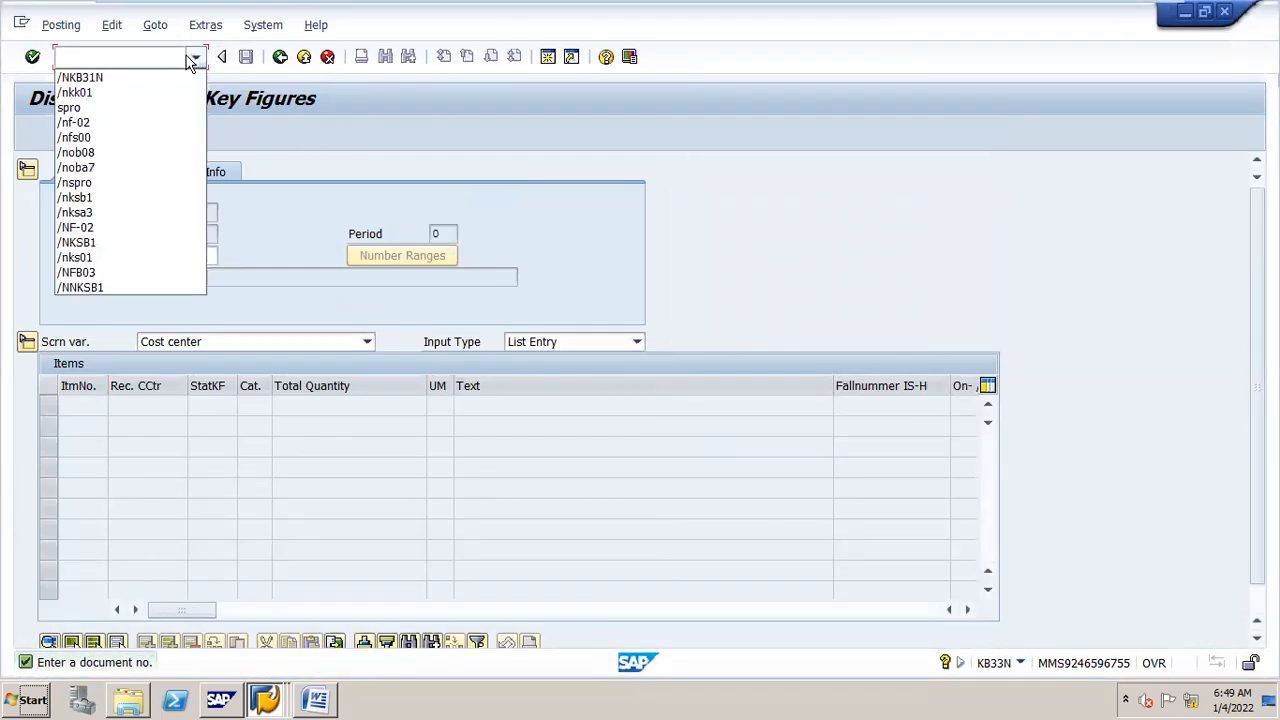
click(152, 59)
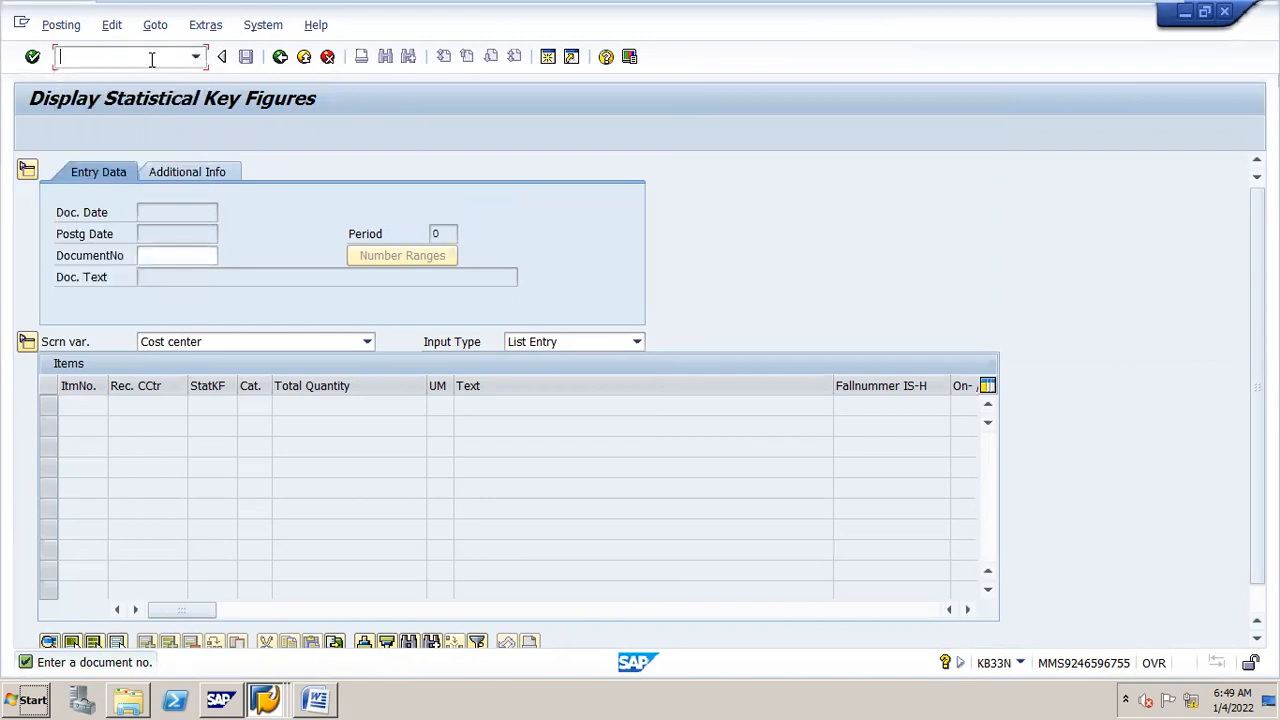
text(/NF)
key(Return)
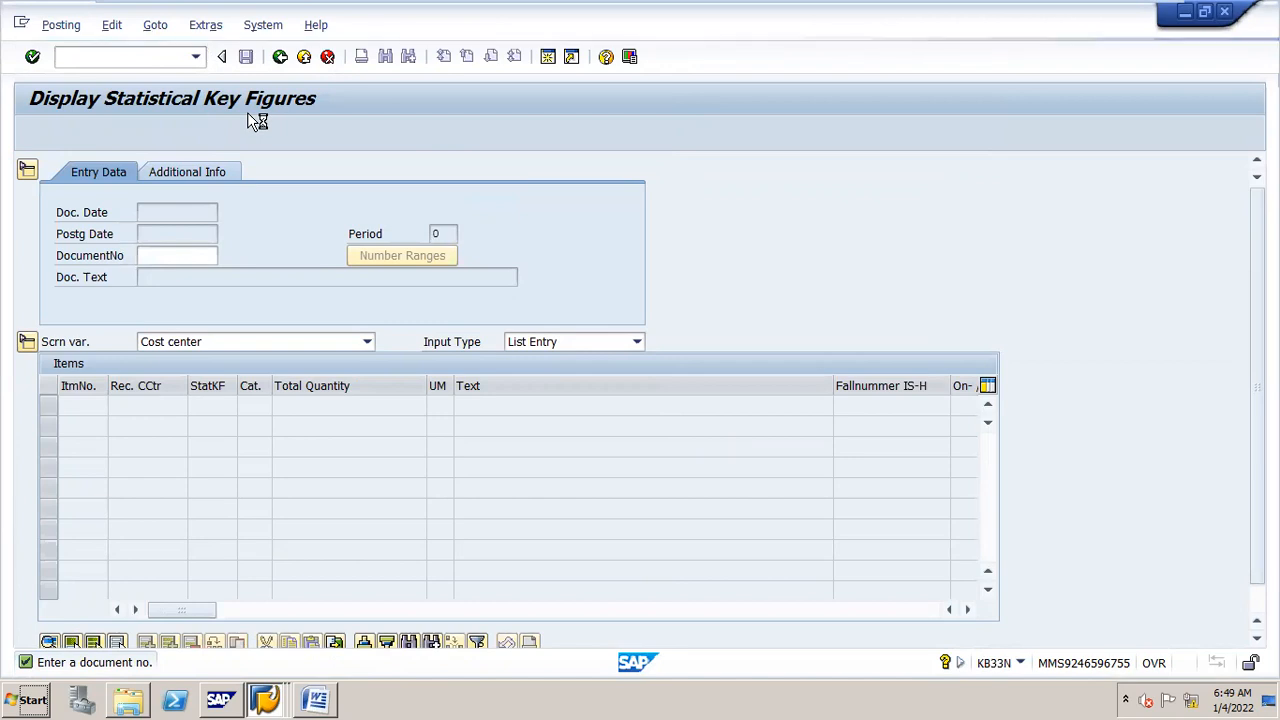
text(01.04.2021)
key(Tab)
Set the posting date of the G/L document to 01.04.2021.
key(BackSpace)
key(BackSpace)
key(BackSpace)
key(BackSpace)
key(BackSpace)
key(BackSpace)
key(BackSpace)
key(BackSpace)
key(BackSpace)
key(BackSpace)
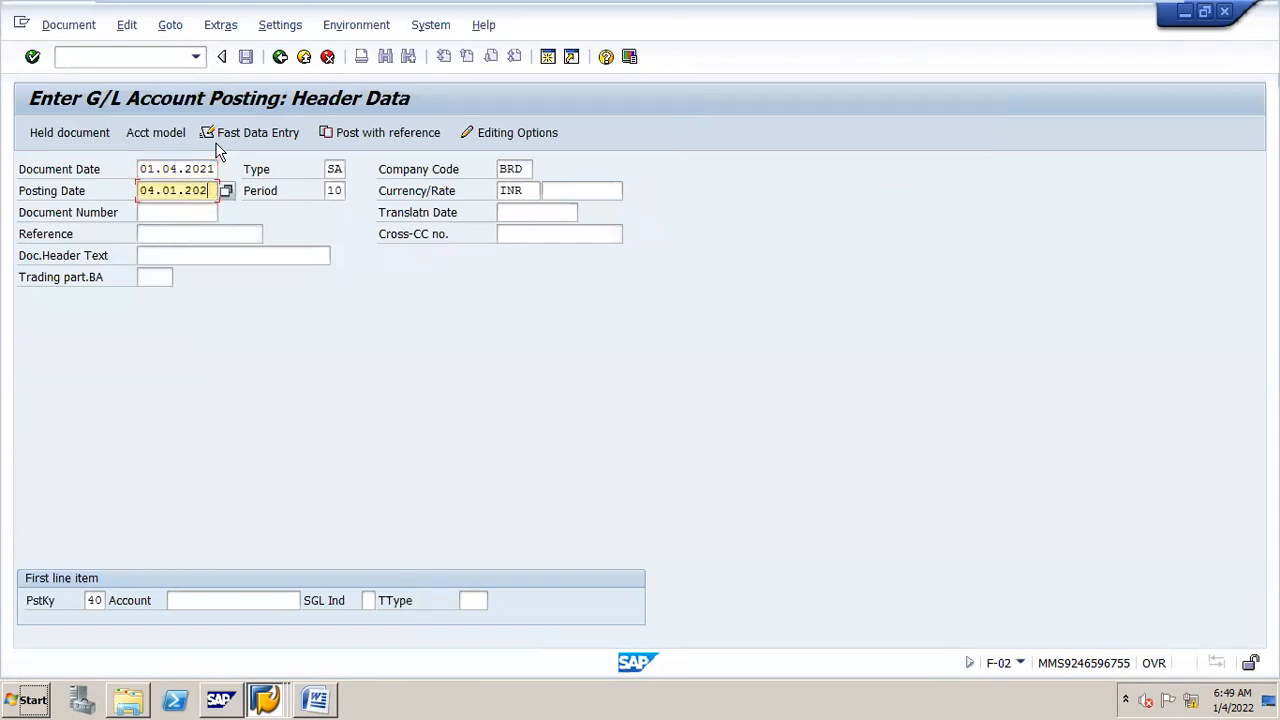
text(01.04.2021)
Set the company code to N16, enter account 200100 for the first line item, and proceed to the item details.
double_click(534, 167)
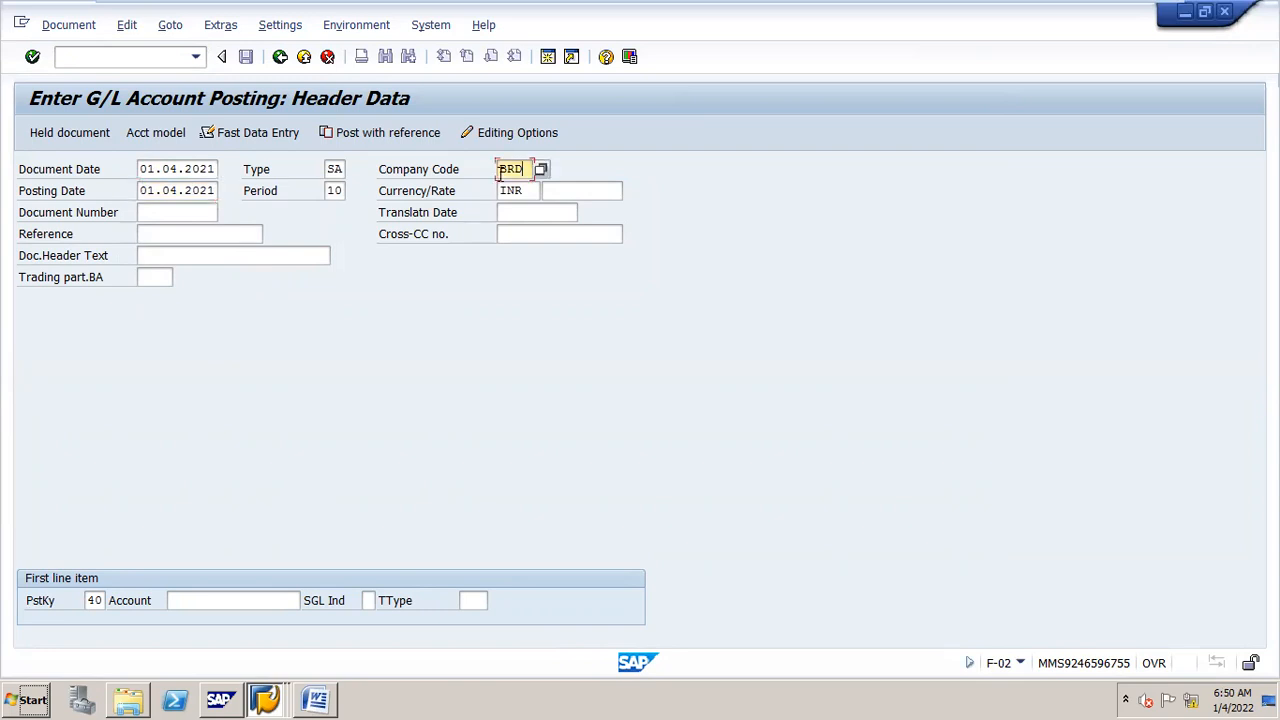
text(N16)
key(Return)
click(277, 600)
text(200100)
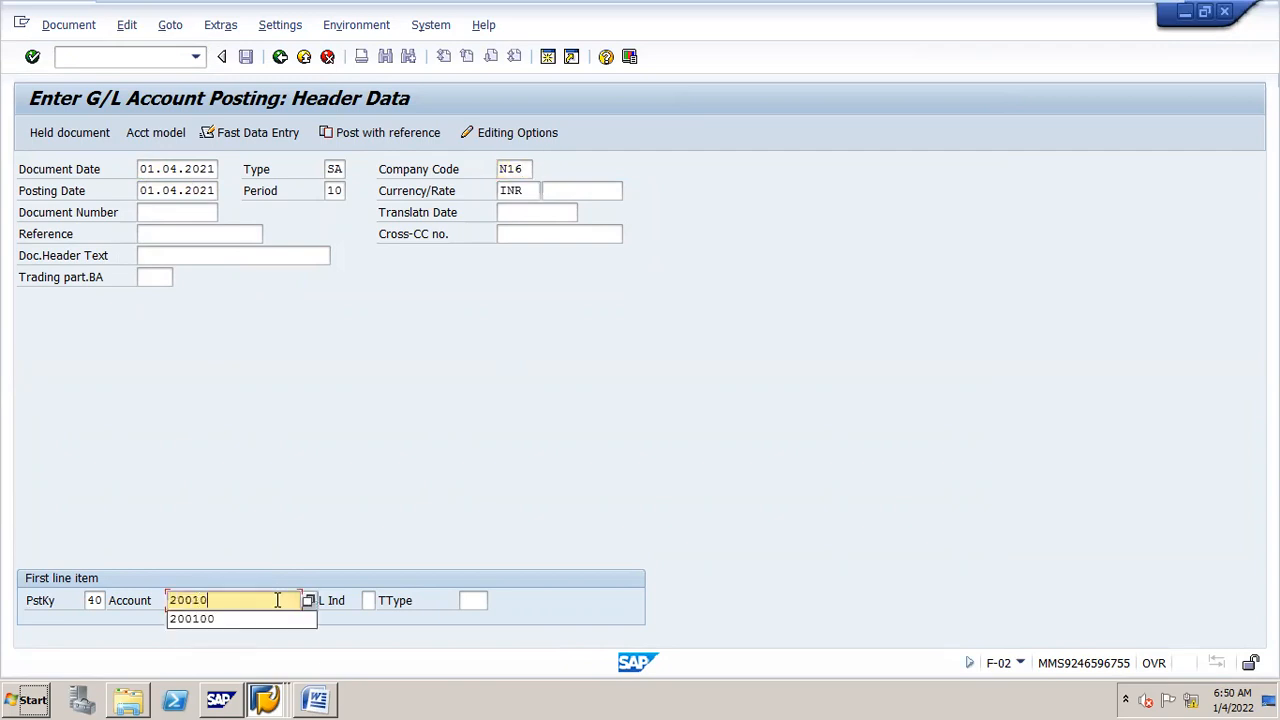
key(Return)
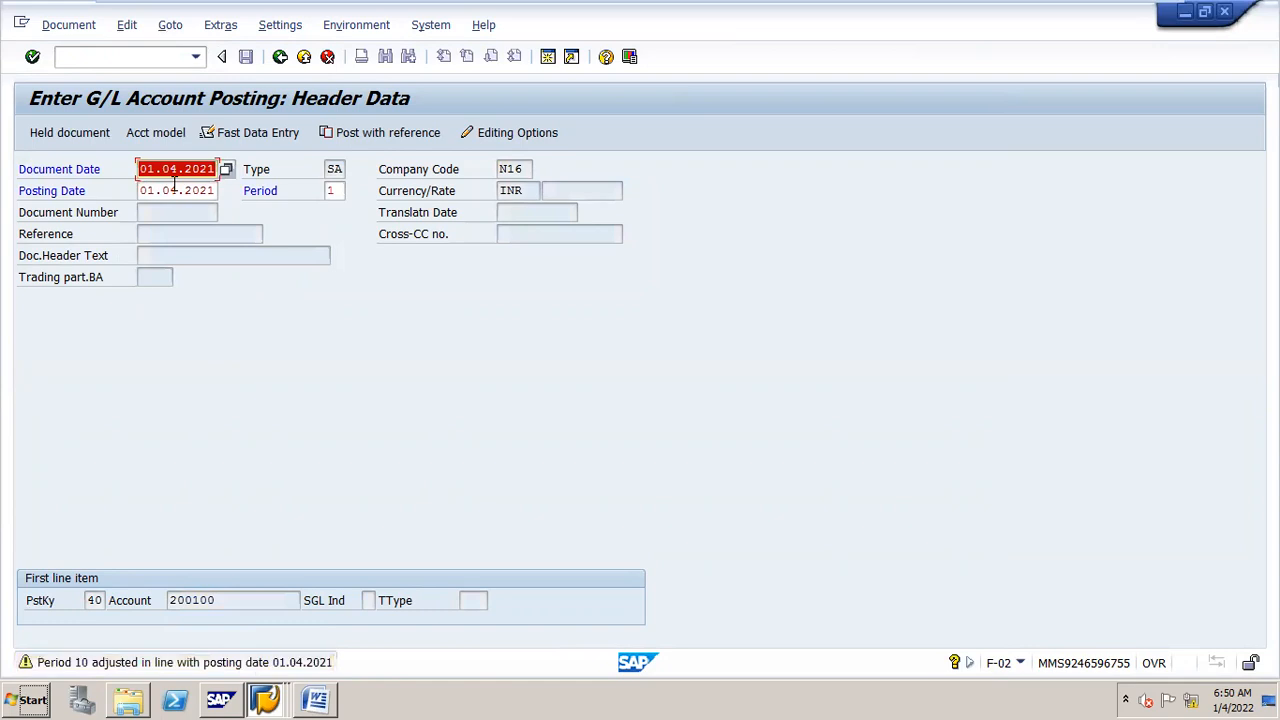
key(Return)
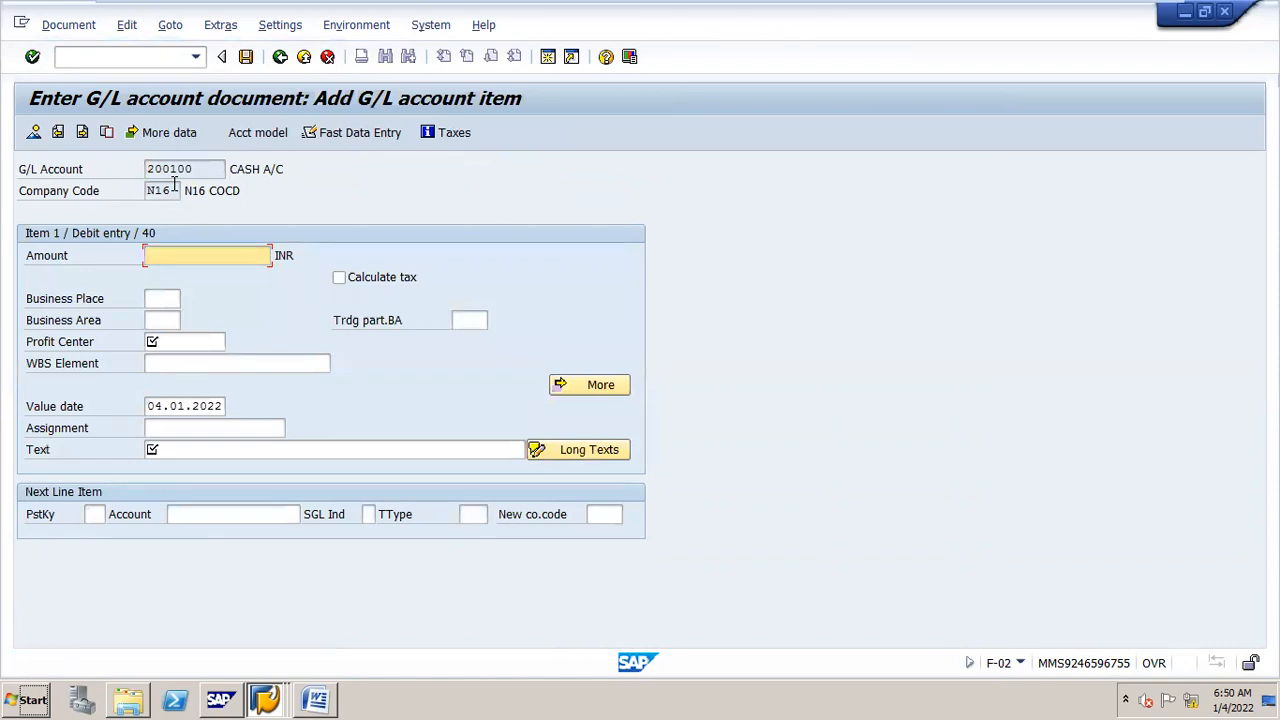
Fill in the cash account debit item with amount 25000, profit center STEEL and text SJA;LKFDJSL;DJK.
text(250)
key(Down)
key(Return)
key(Down)
key(Down)
key(Down)
key(space)
key(Down)
key(Return)
key(Down)
key(Down)
key(Down)
key(Down)
key(Down)
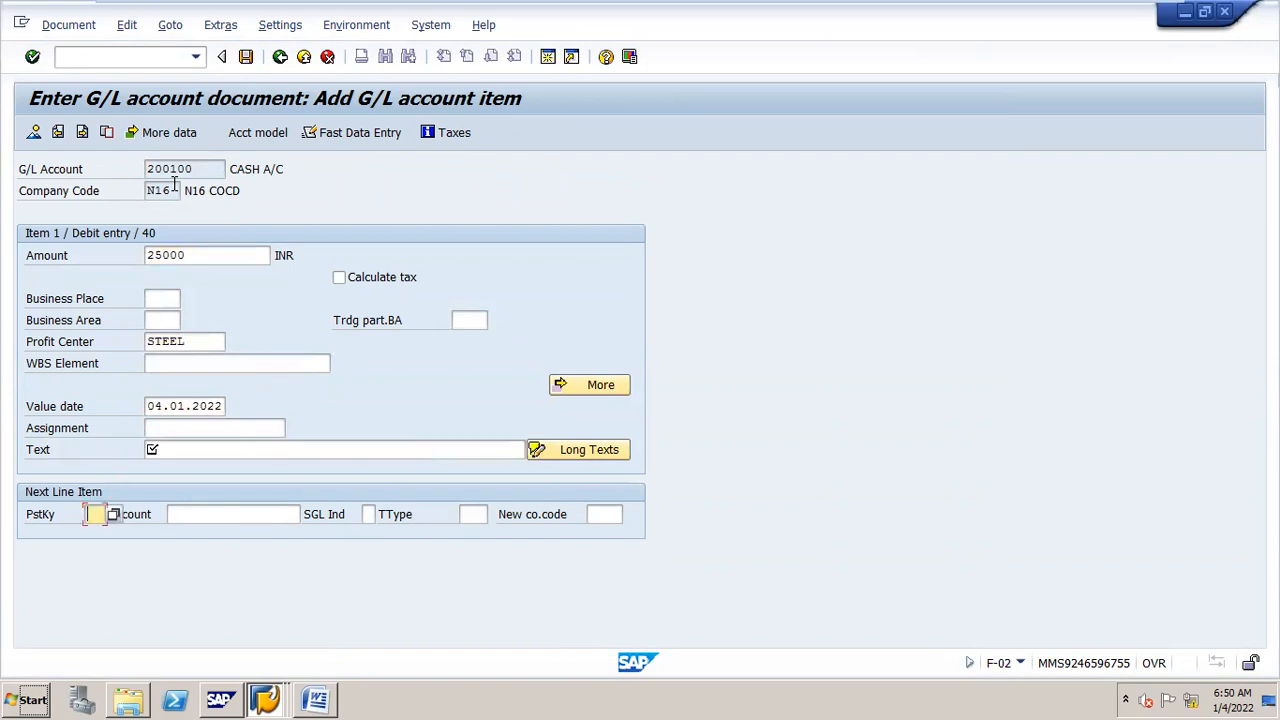
click(378, 447)
text(SJA;LKFDJSL;DJK)
key(Tab)
key(Tab)
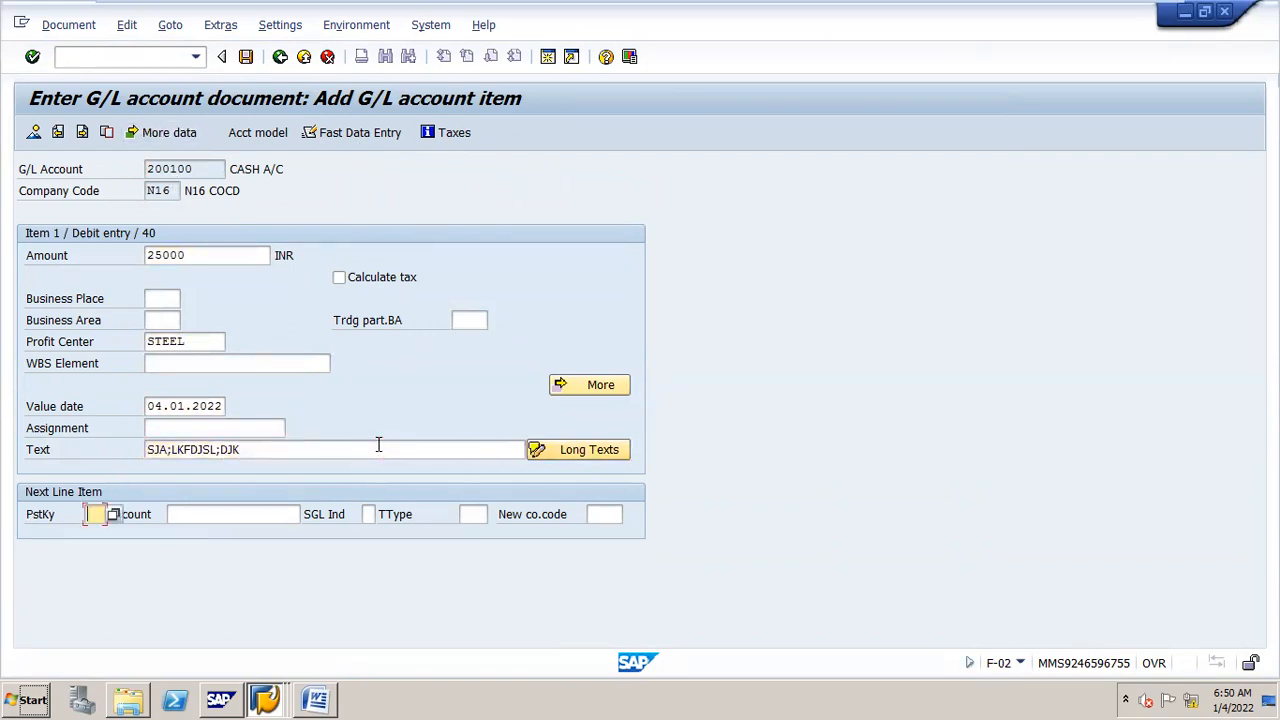
Add a second line item with posting key 40 and account 100000.
text(40)
key(Tab)
text(100)
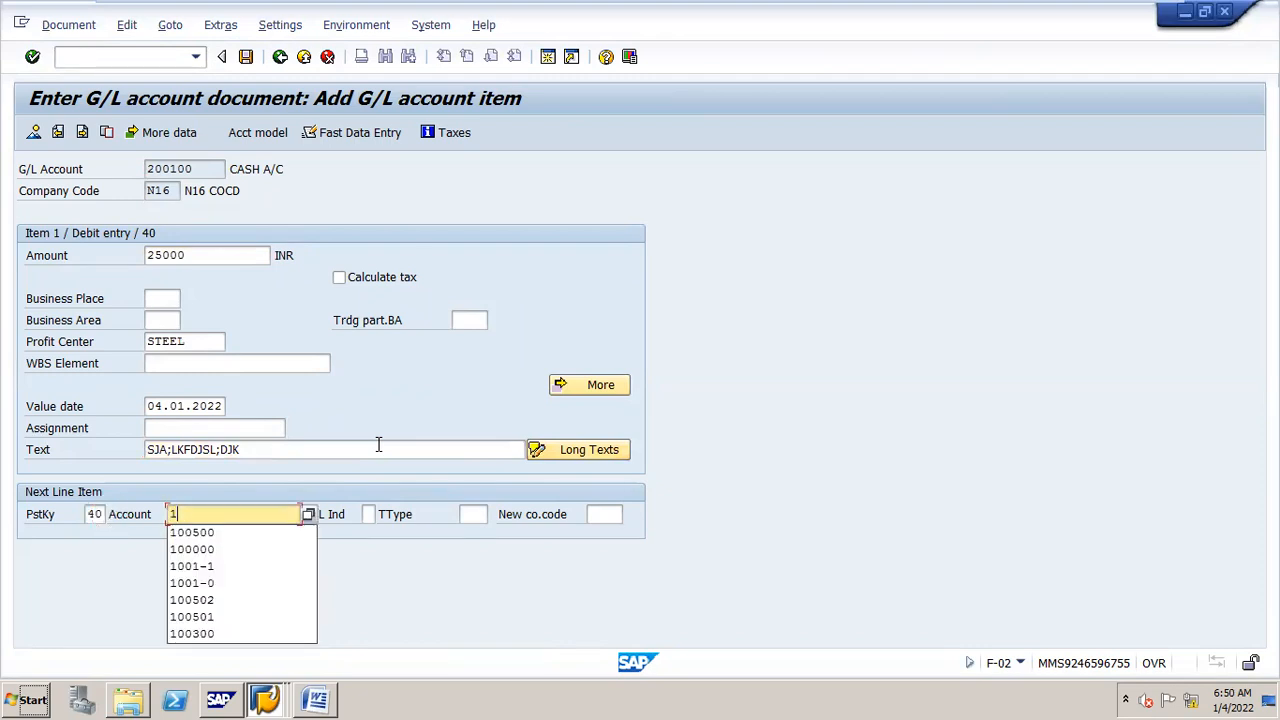
key(Down)
key(Down)
key(Down)
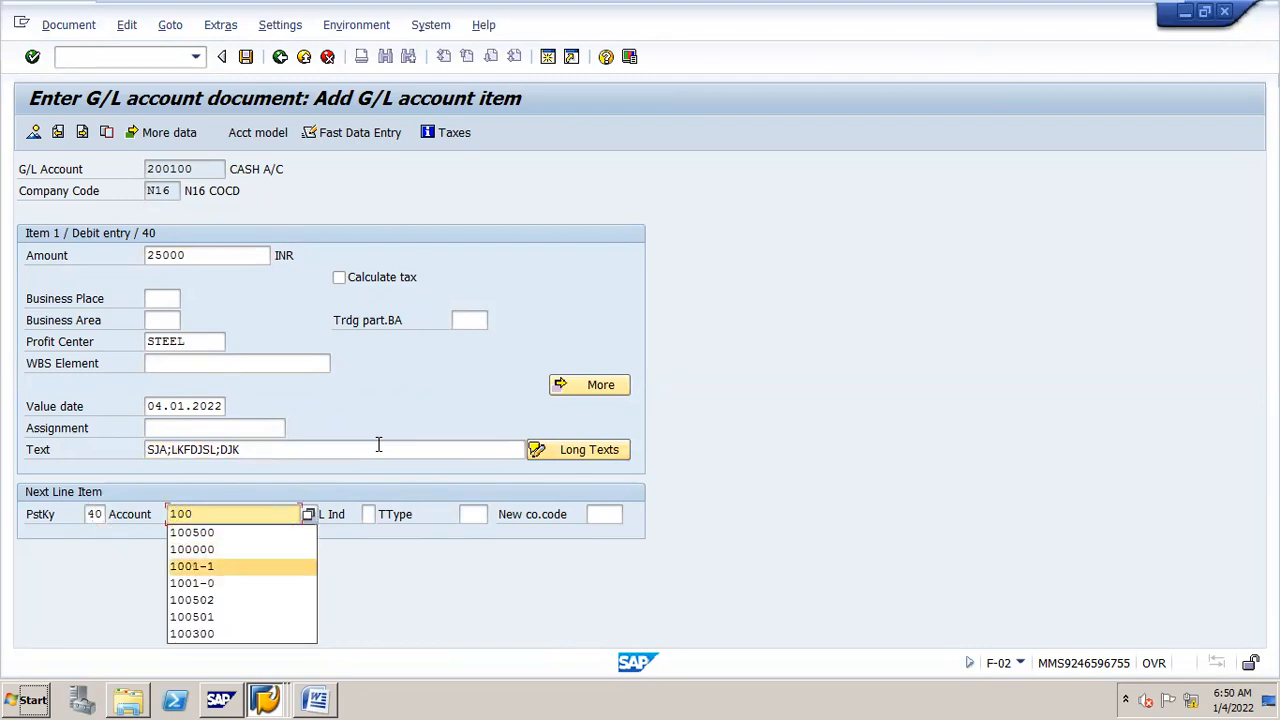
key(Up)
key(Return)
key(Return)
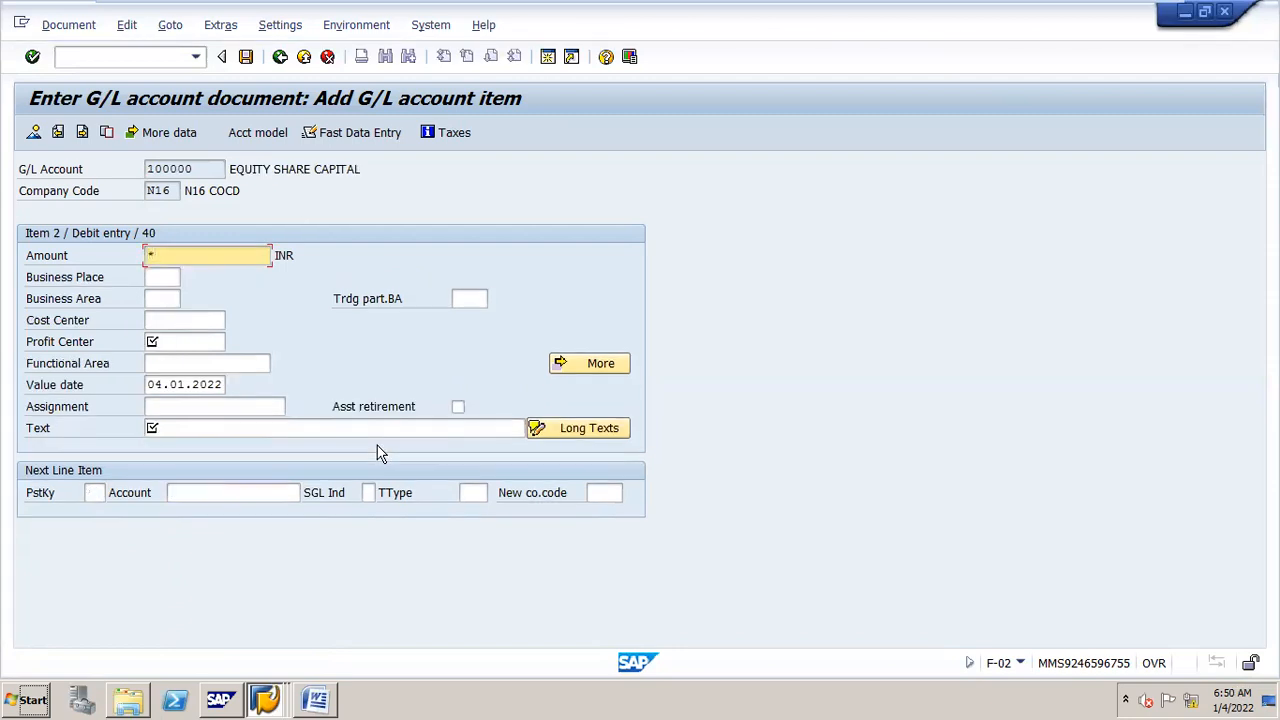
Try to complete the equity share capital item with amount *, profit center STEEL and text +4.
key(Tab)
key(Tab)
key(Tab)
key(Tab)
text(STEEL)
key(Tab)
key(Tab)
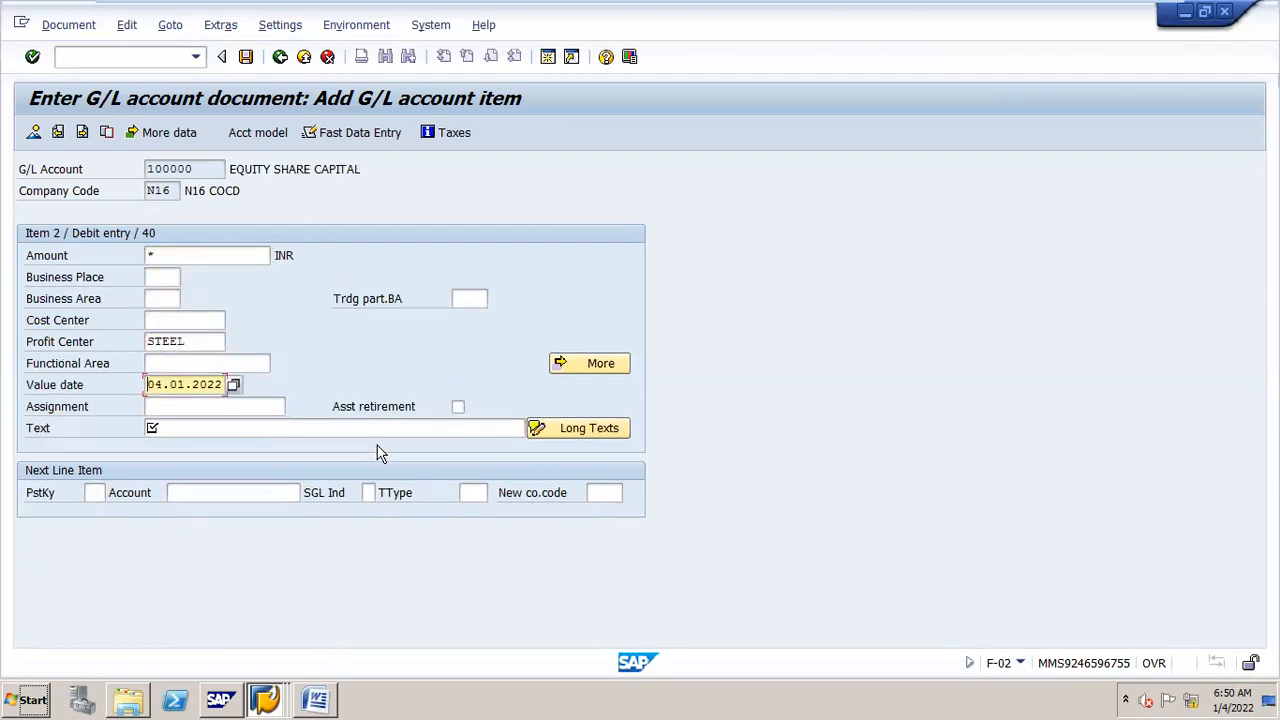
key(Tab)
key(Tab)
key(Tab)
text(+4)
key(Return)
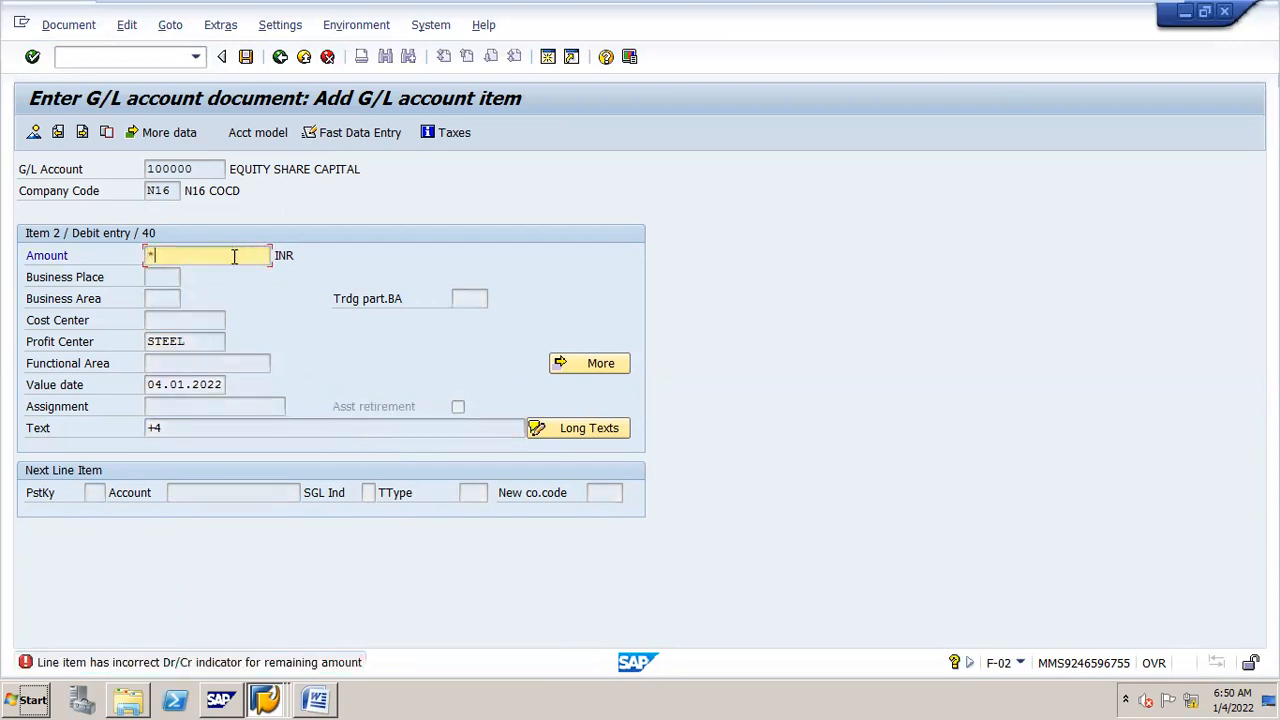
Retry the equity share capital item with * as its amount, and cancel that line item.
text(*)
key(Return)
key(Return)
click(327, 56)
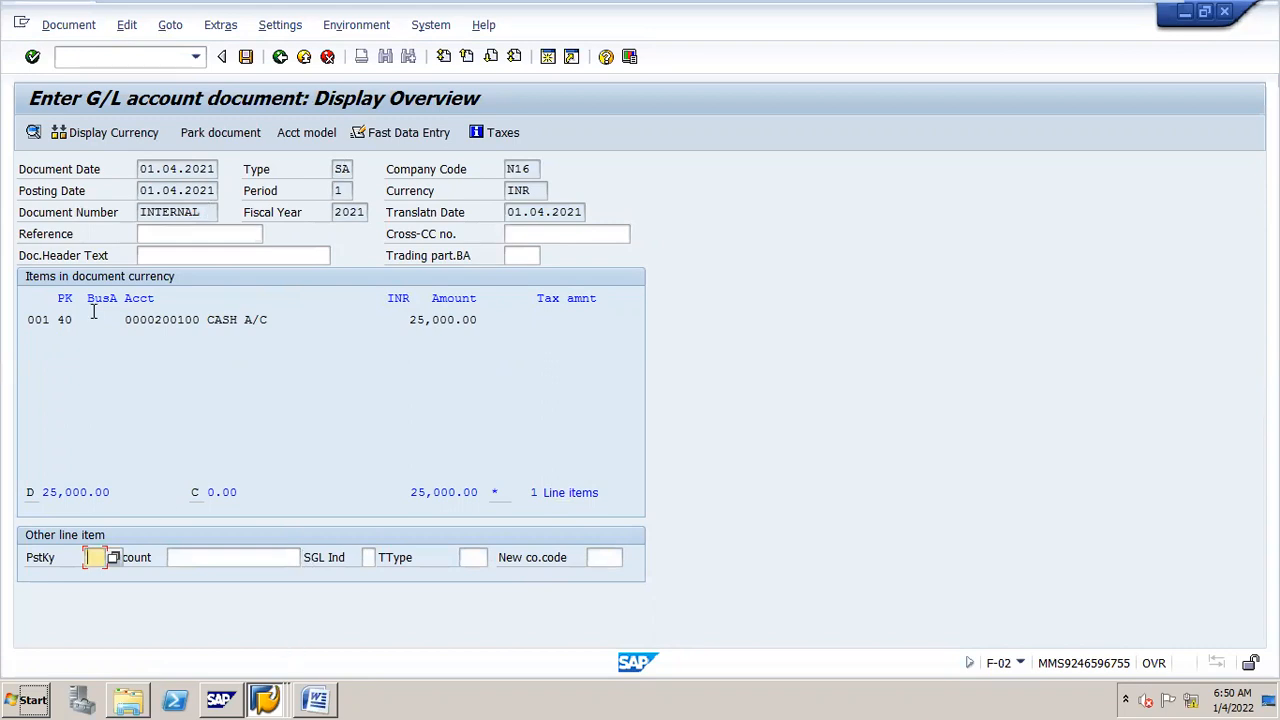
Abandon the unsaved G/L document and start the statistical key figure entry with /NKB31N.
click(167, 55)
text(/NKB31N)
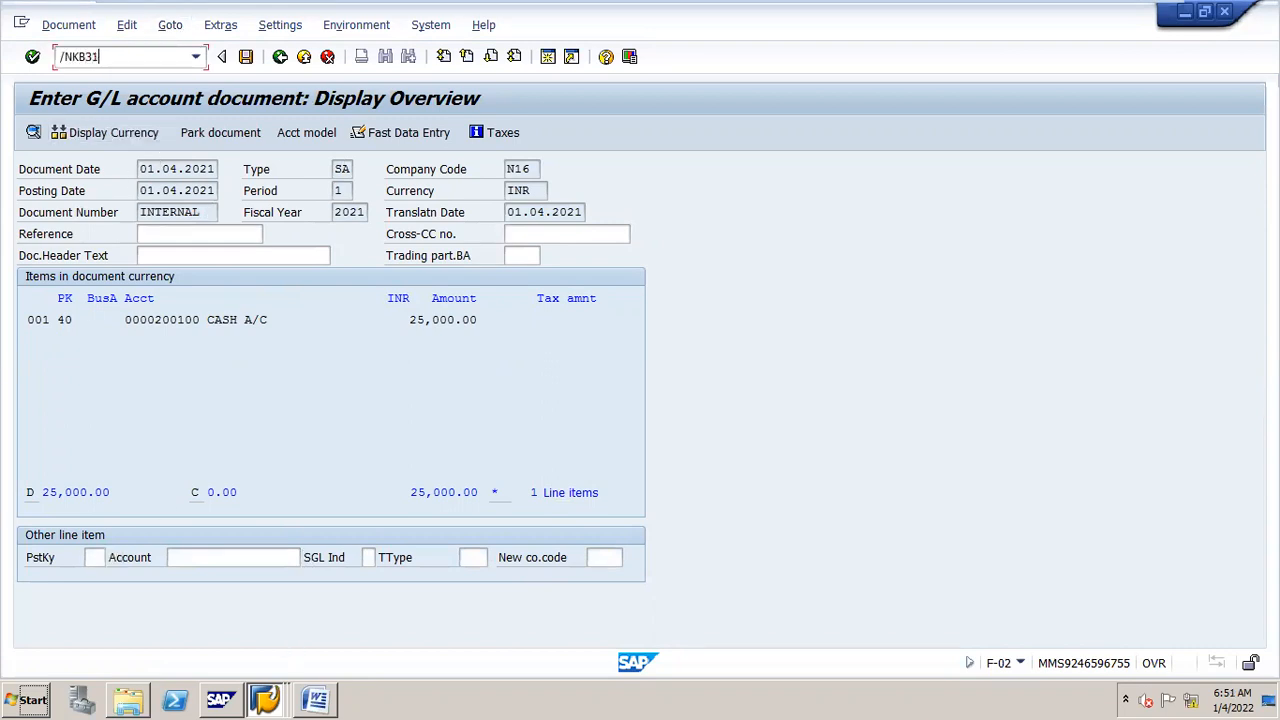
key(Return)
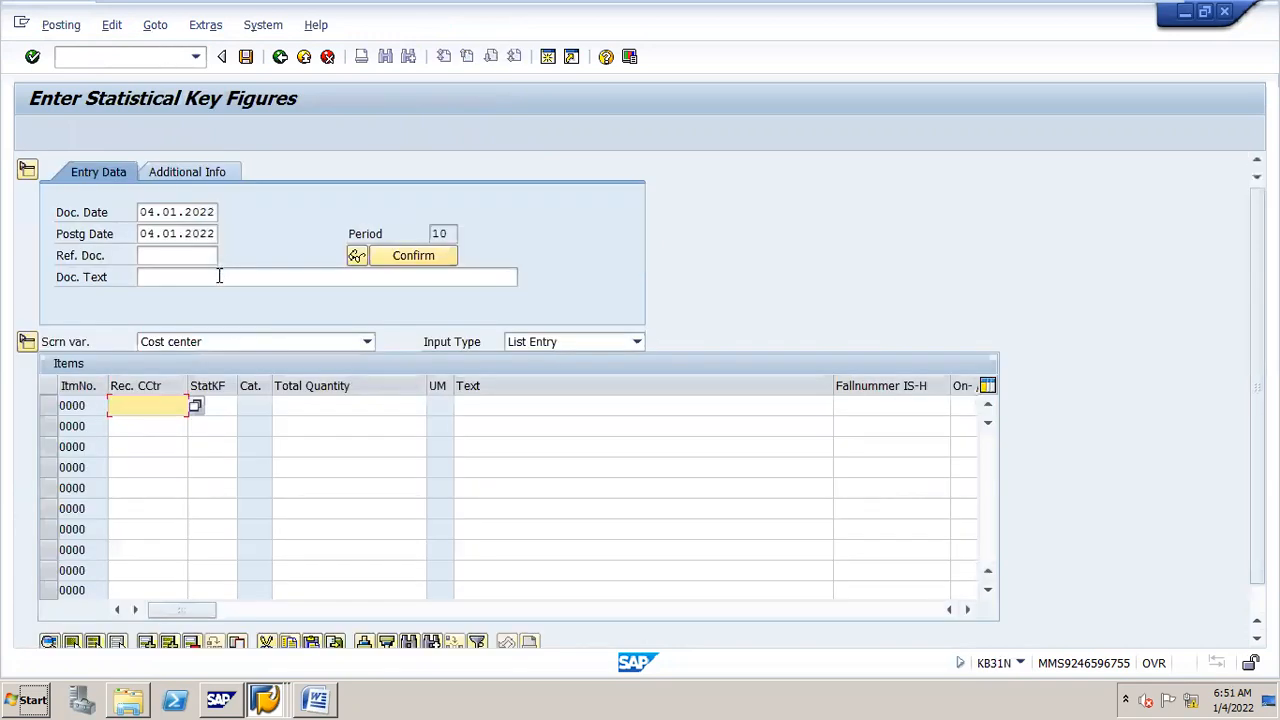
Reduce the window size, open the display of statistical key figure documents, and maximize the window again.
click(114, 27)
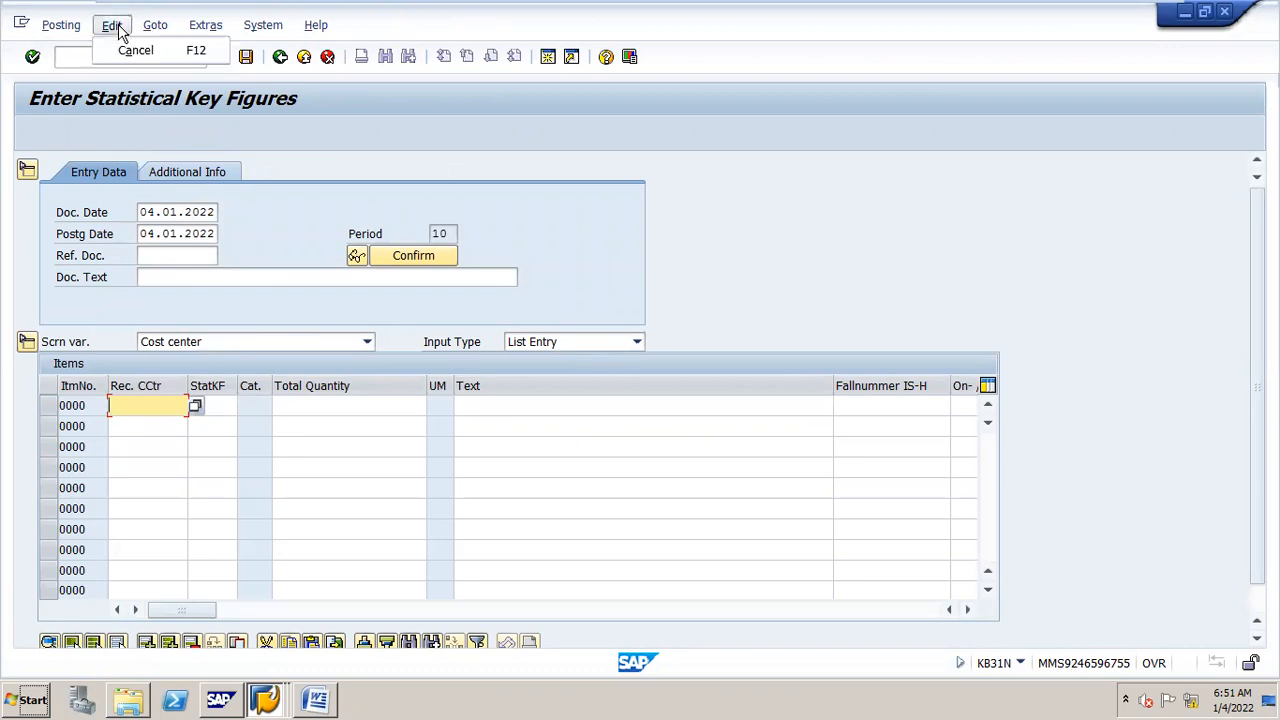
mouse_move(201, 28)
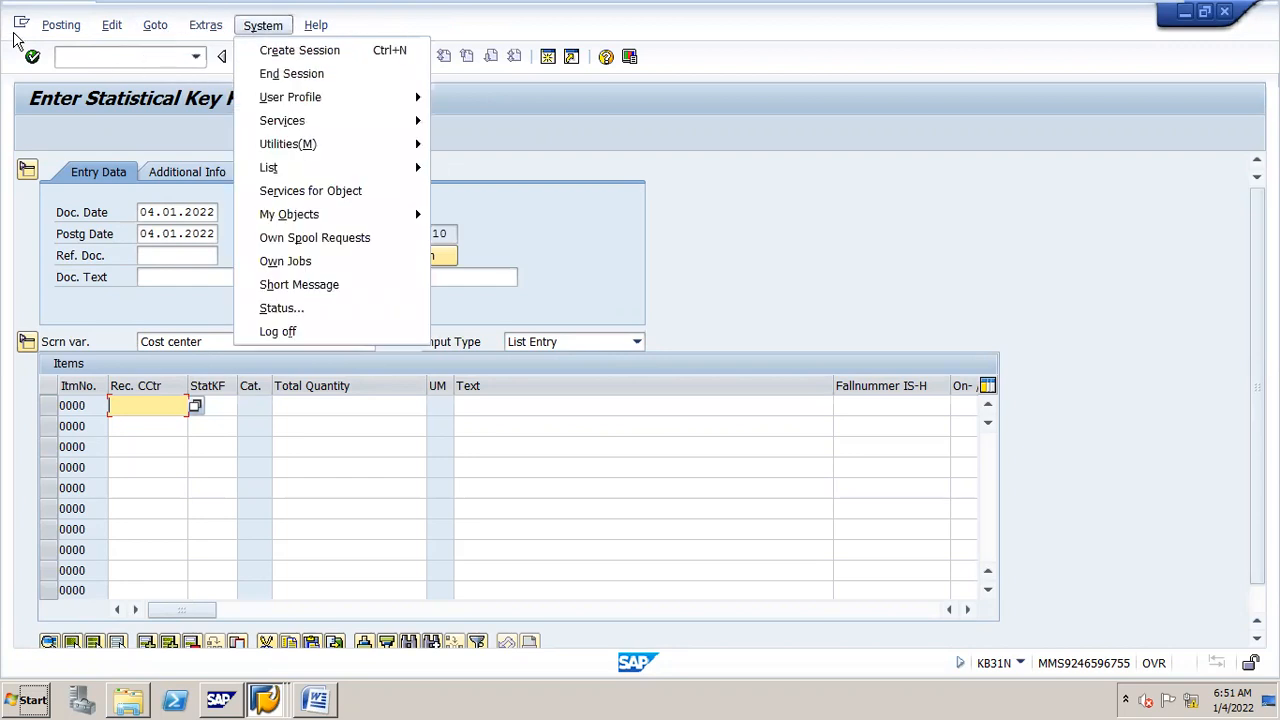
mouse_move(55, 28)
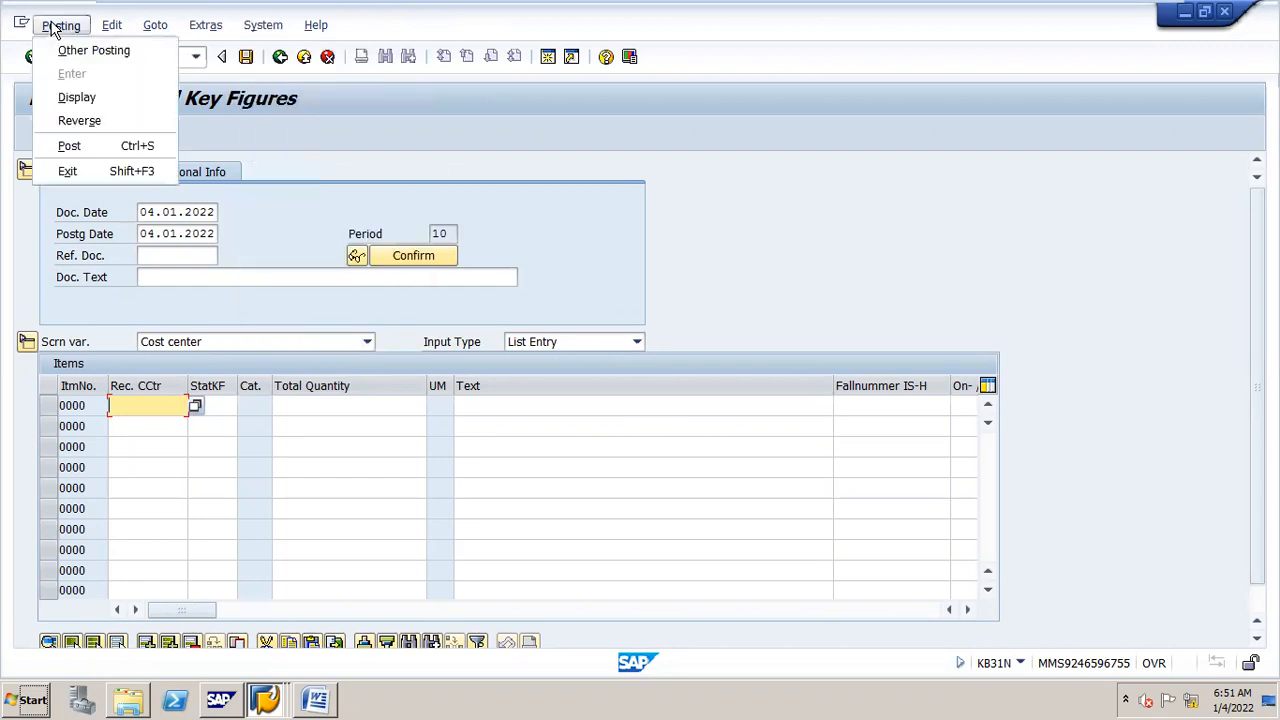
click(485, 33)
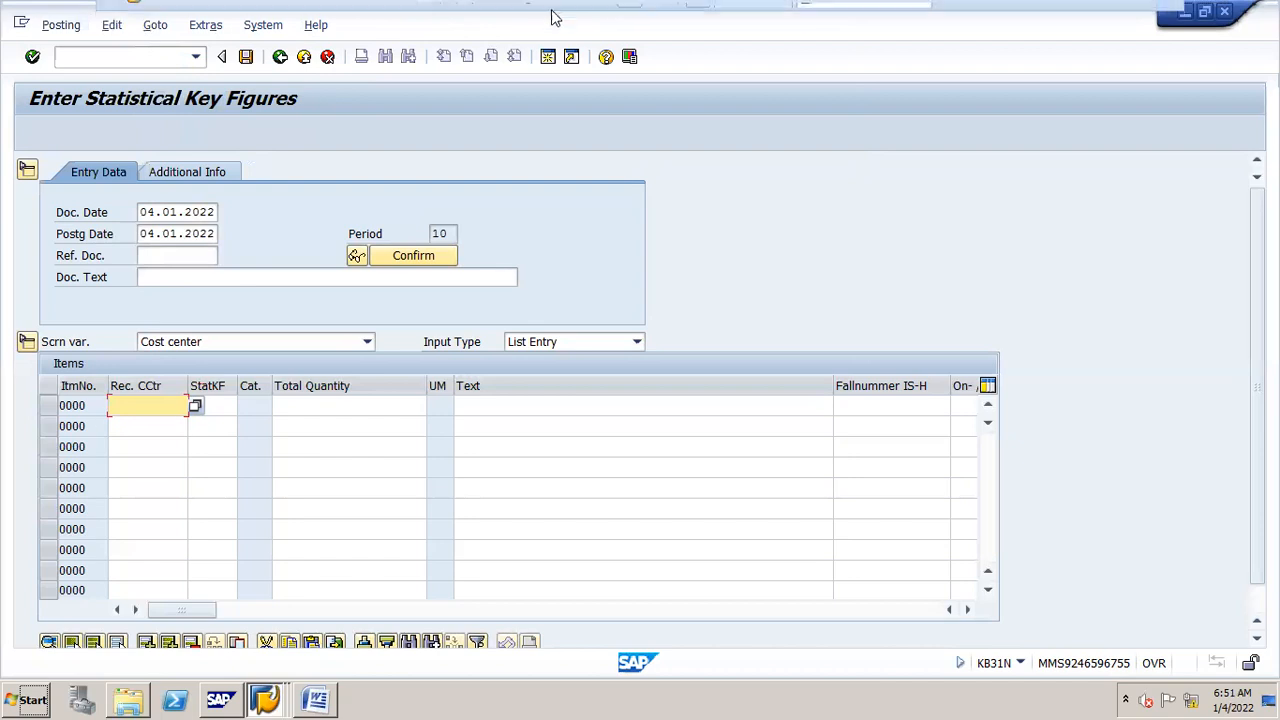
mouse_move(555, 18)
double_click(458, 40)
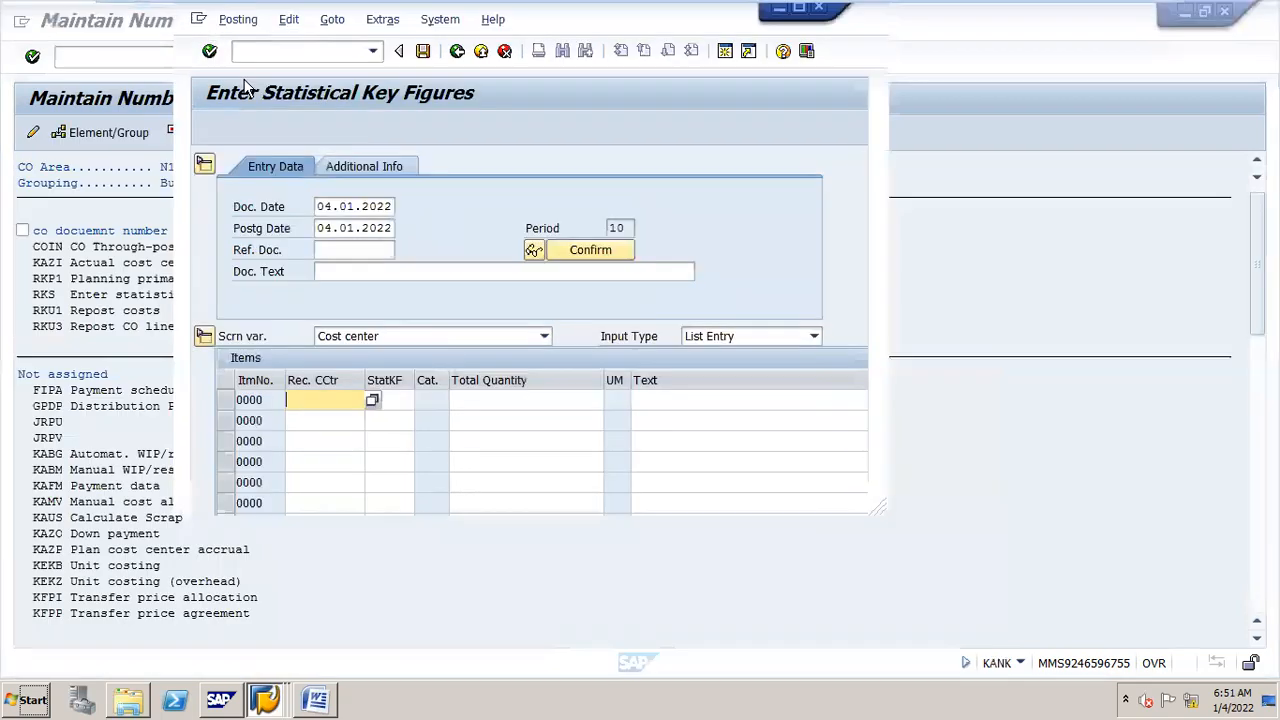
click(242, 22)
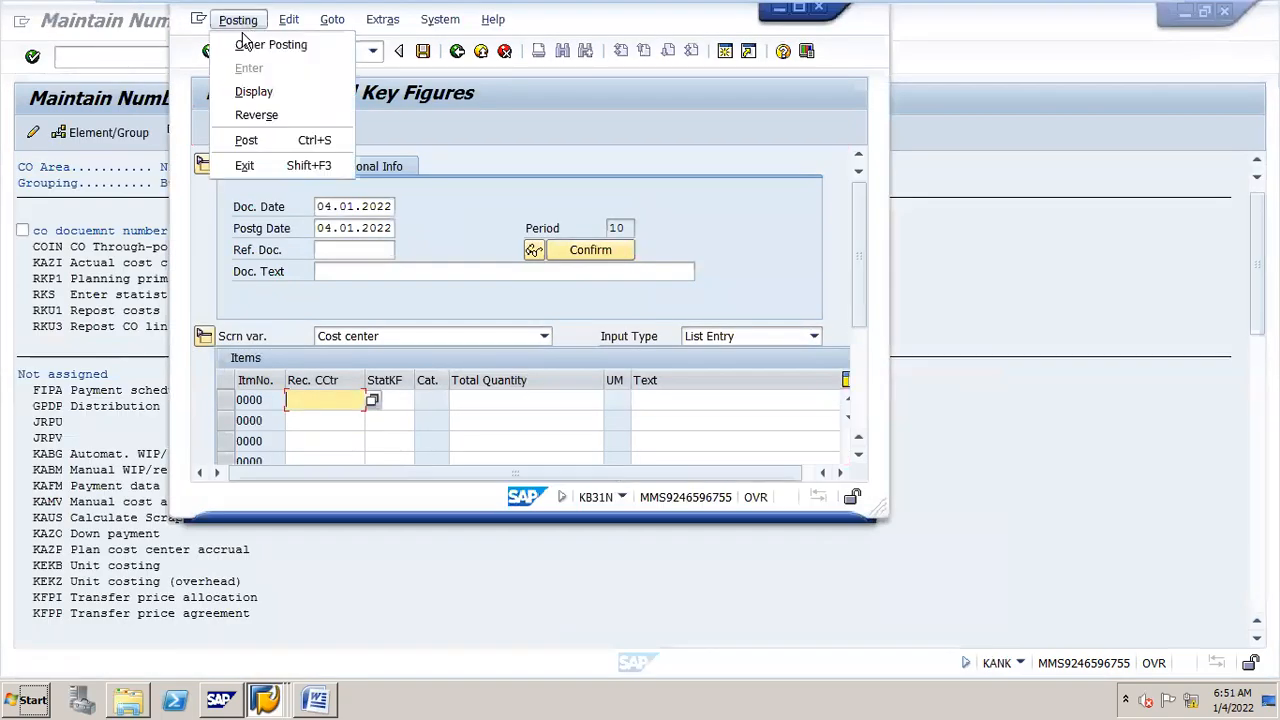
click(257, 98)
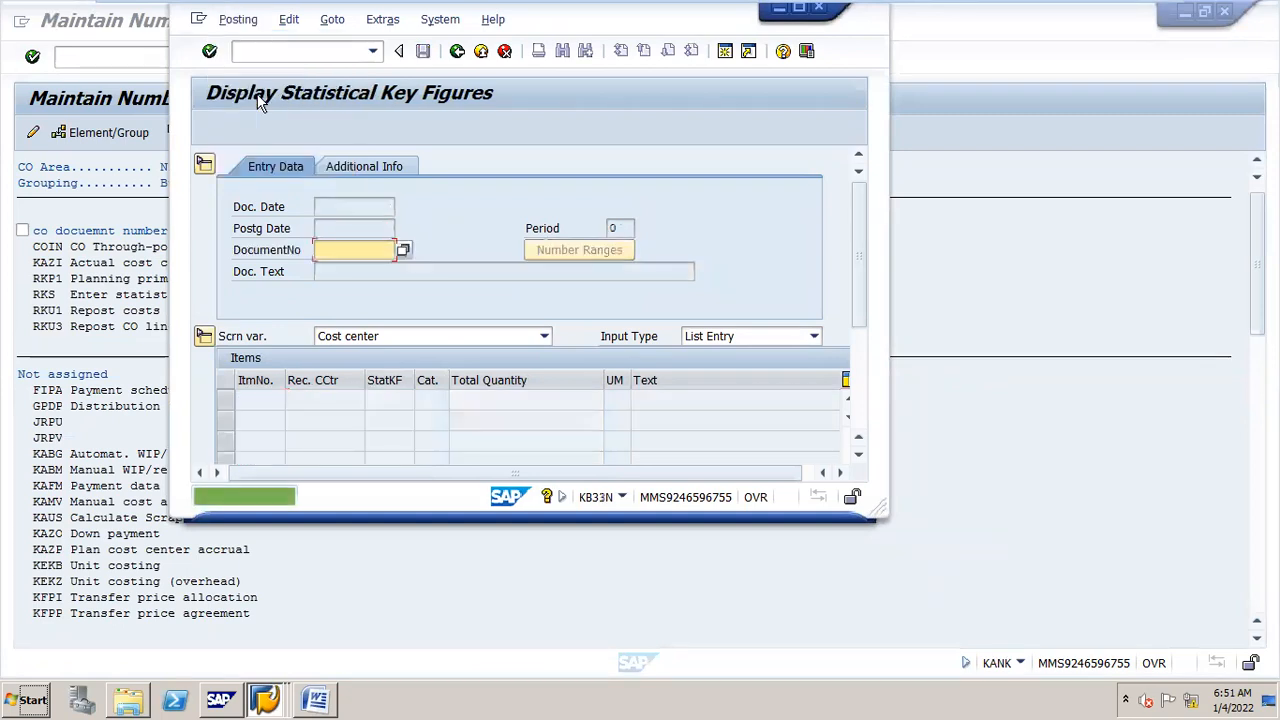
click(799, 12)
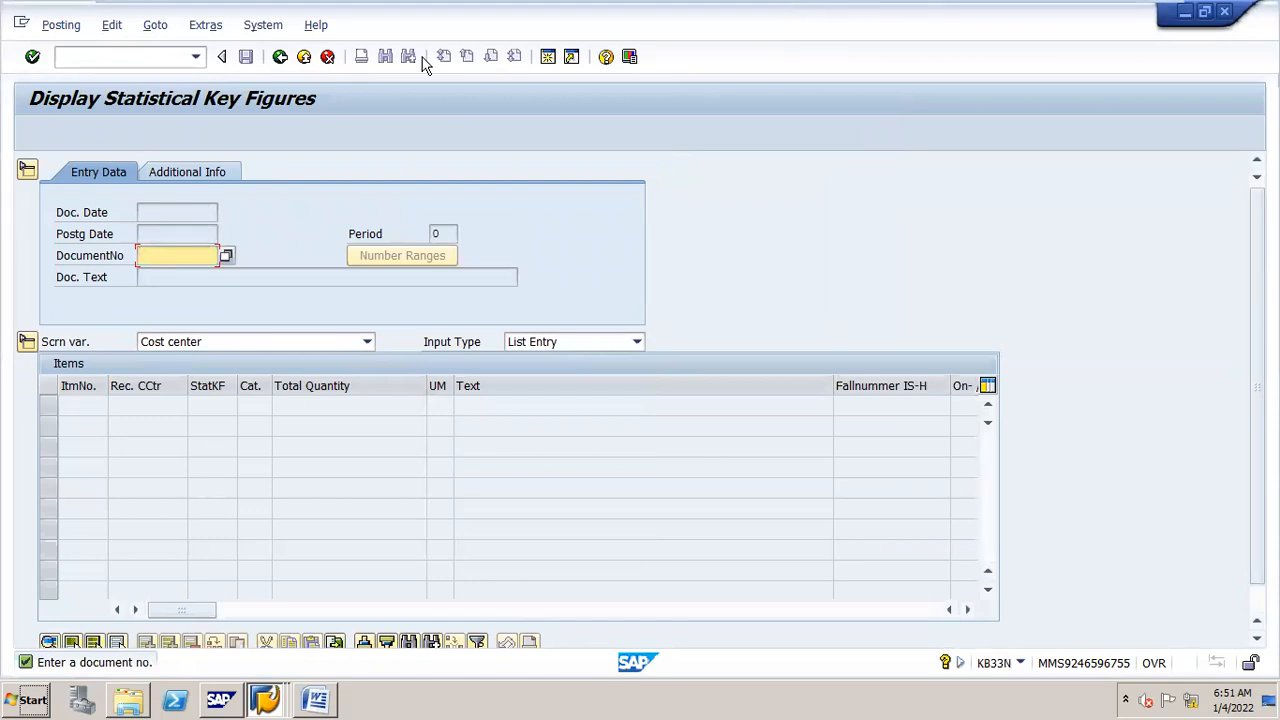
Try to open transaction KB32N twice, and check the key figure instructions in the Word document.
click(174, 58)
text(/NKB)
text(33N)
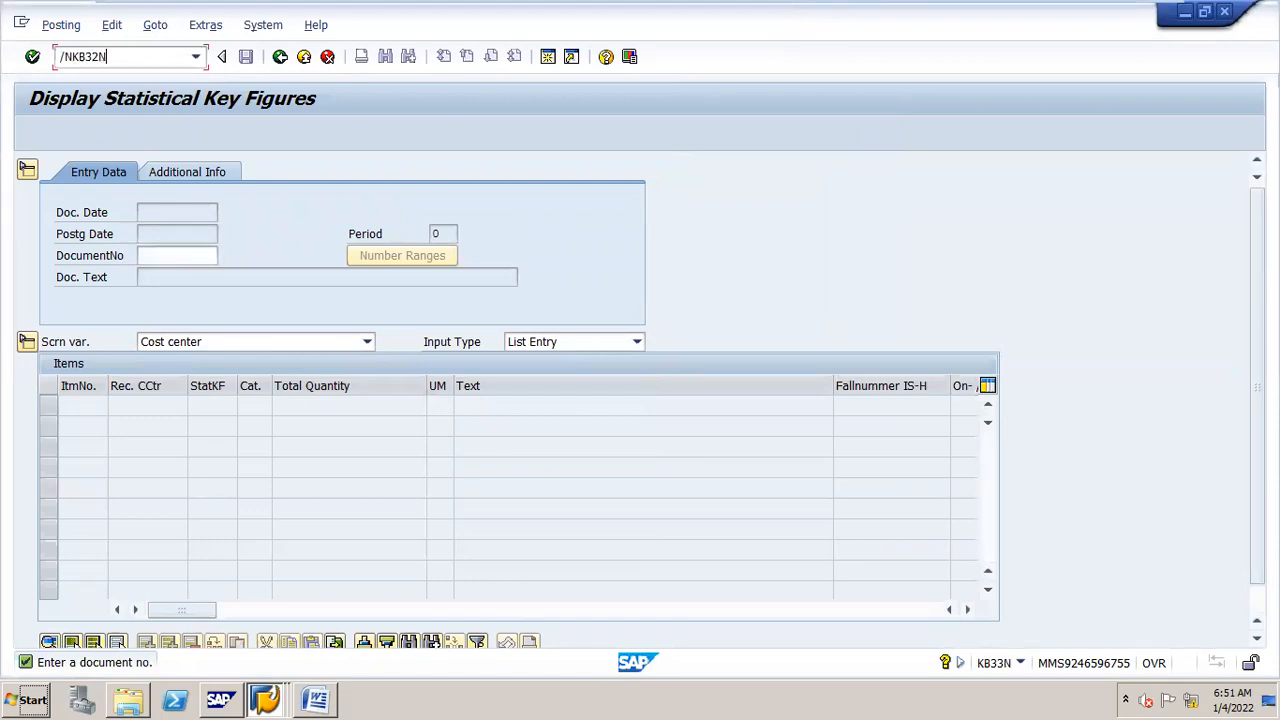
key(Return)
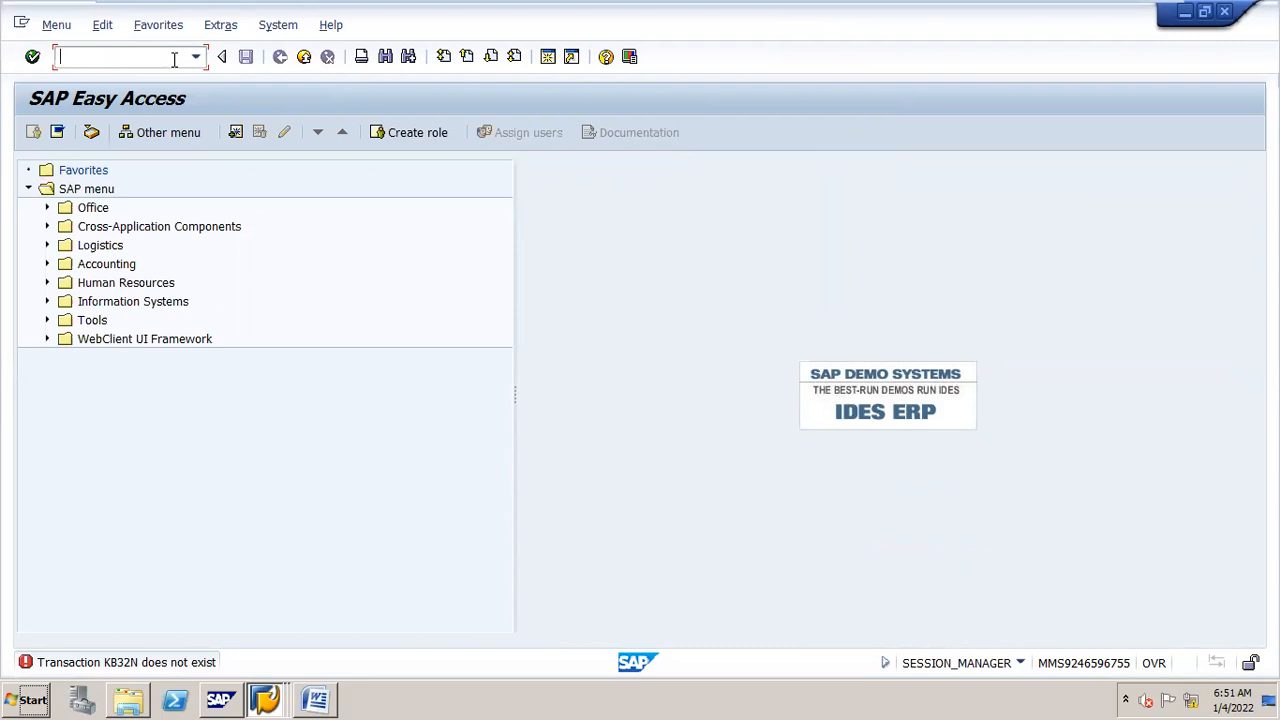
text(KB32N)
key(Return)
key(alt+Tab)
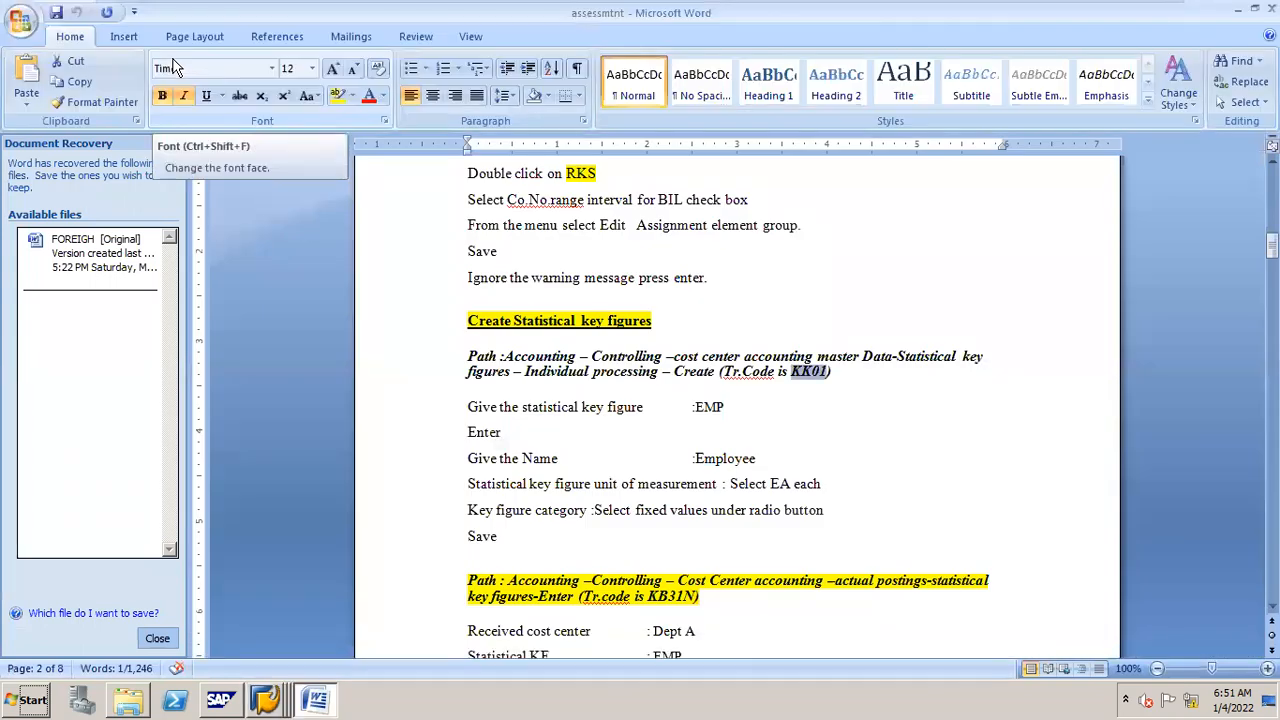
key(alt+Tab)
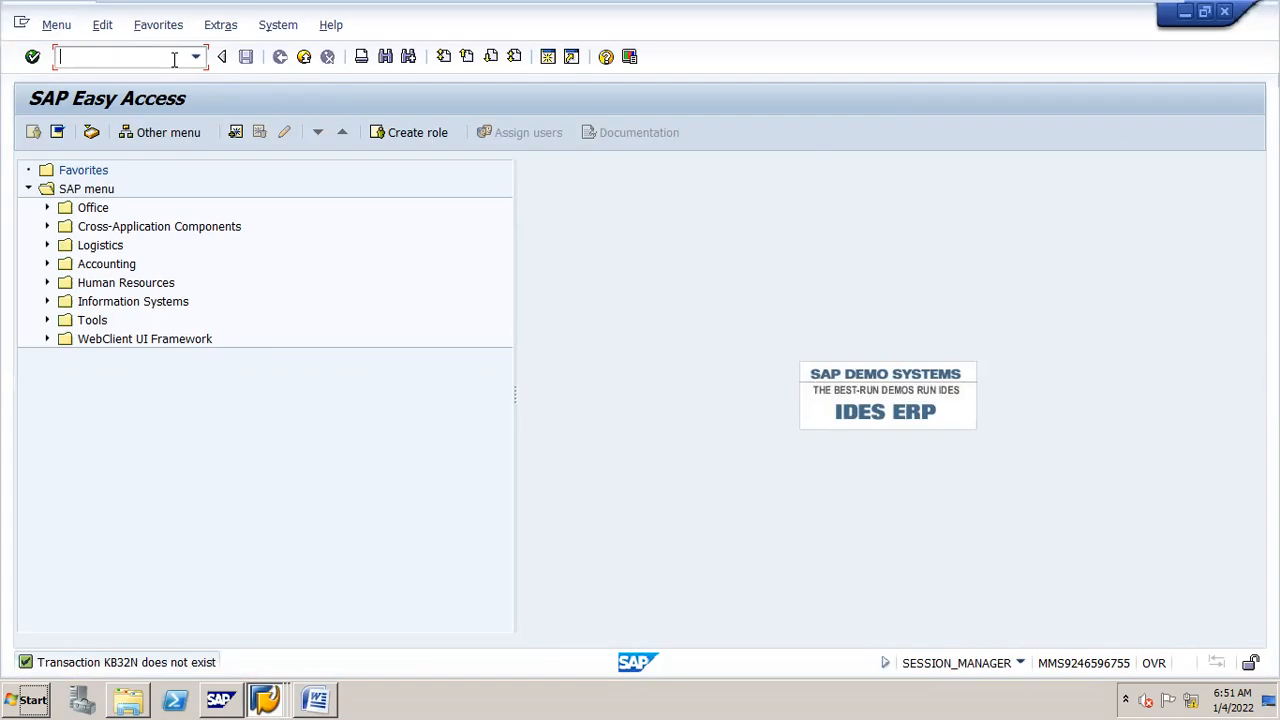
Try transaction /NKB32, and open the statistical key figure display with /NKB33N.
text(/NKB32)
key(Return)
text(/NKB33N)
key(Return)
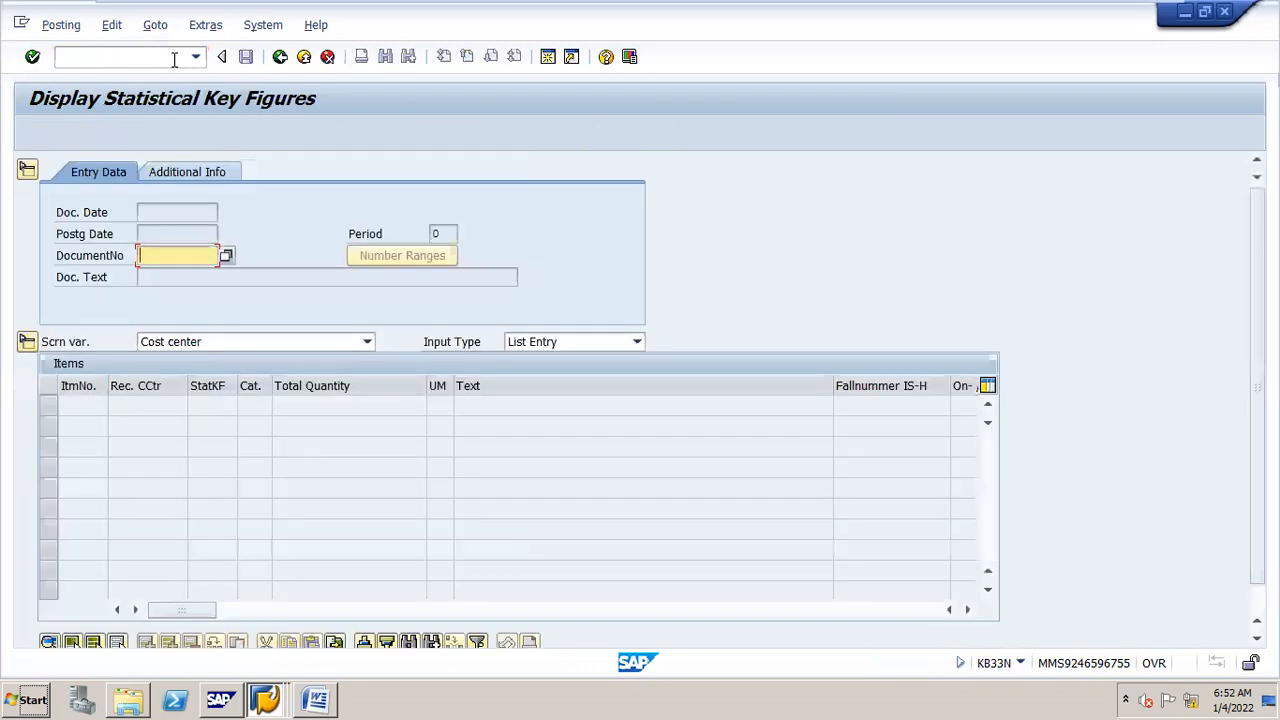
Reduce the window size and switch from displaying to entering statistical key figures.
double_click(437, 28)
click(370, 24)
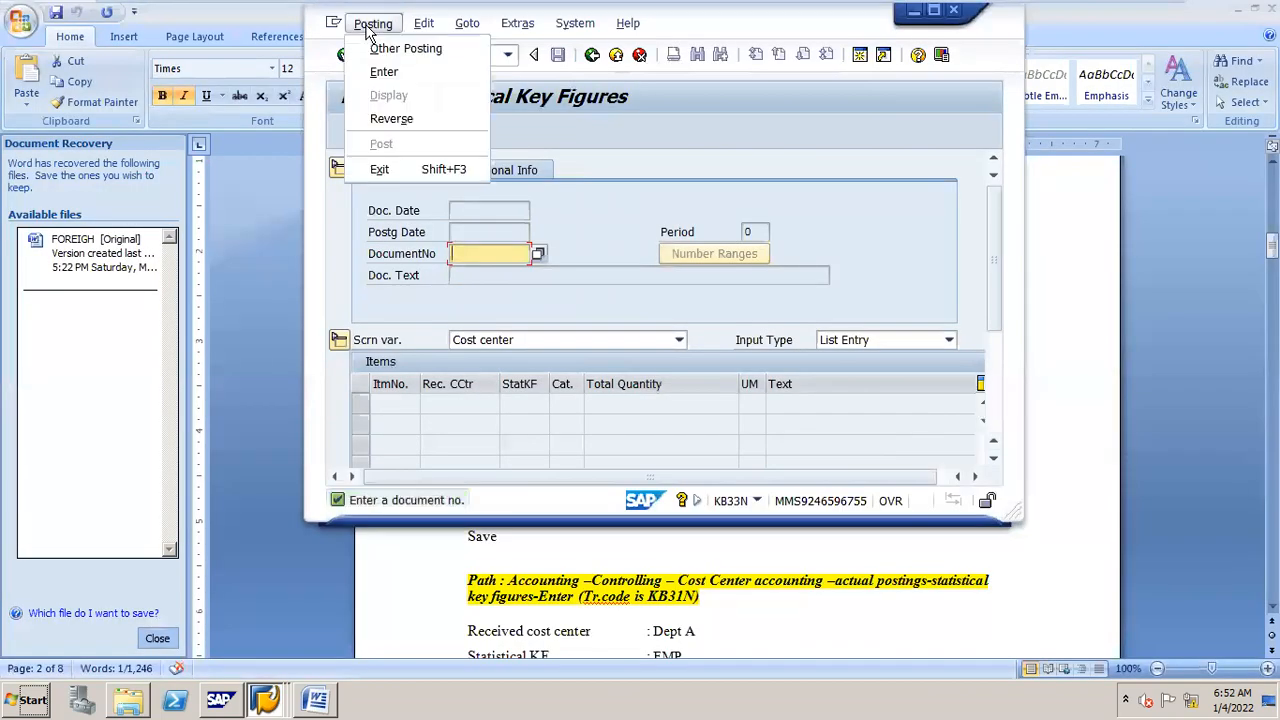
click(384, 71)
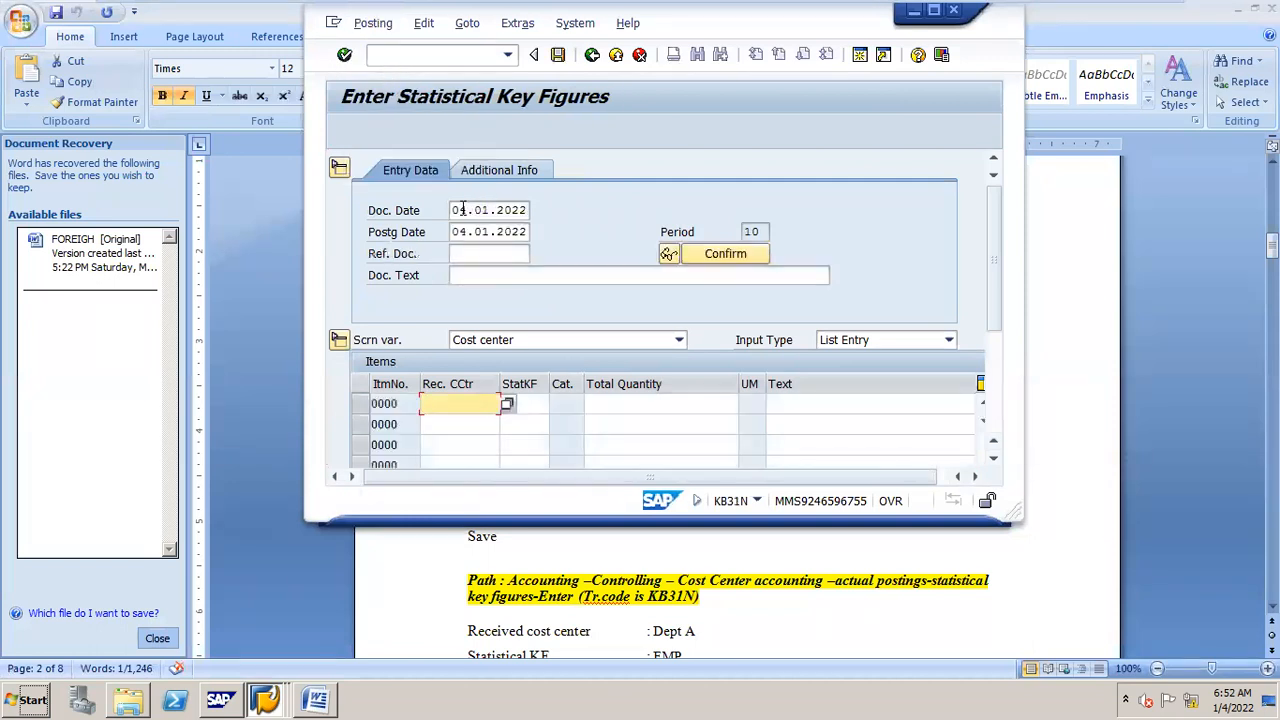
Maximize the window and set both the document date and the posting date to 01.04.2021.
click(934, 12)
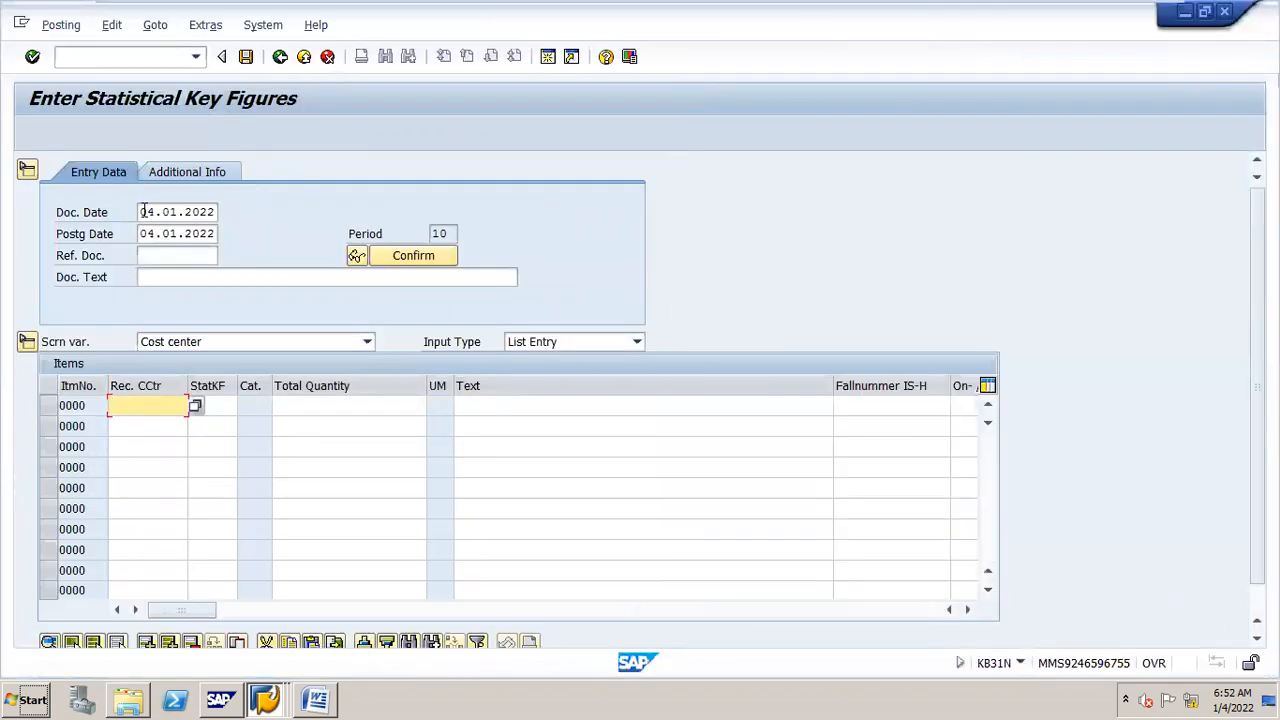
drag(144, 211, 418, 204)
text(01.04.2021)
key(Tab)
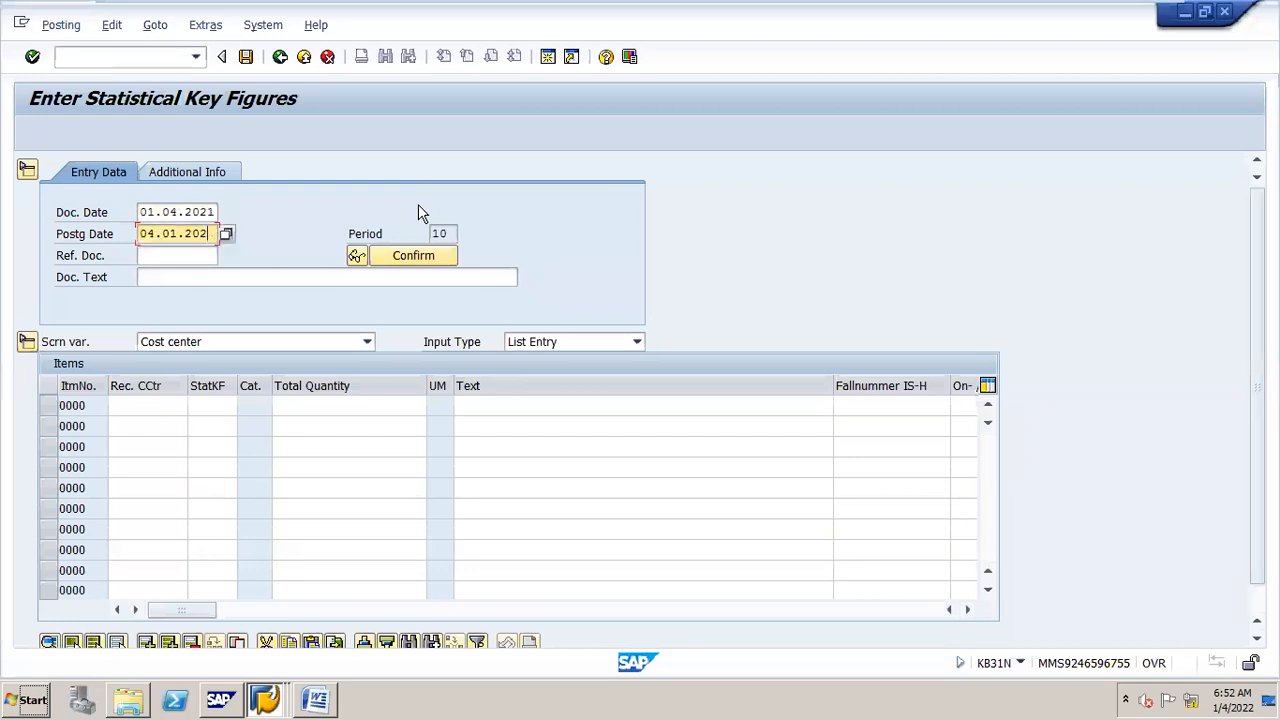
key(BackSpace)
key(BackSpace)
key(BackSpace)
key(BackSpace)
key(BackSpace)
key(BackSpace)
key(BackSpace)
key(BackSpace)
key(BackSpace)
key(BackSpace)
text(01.)
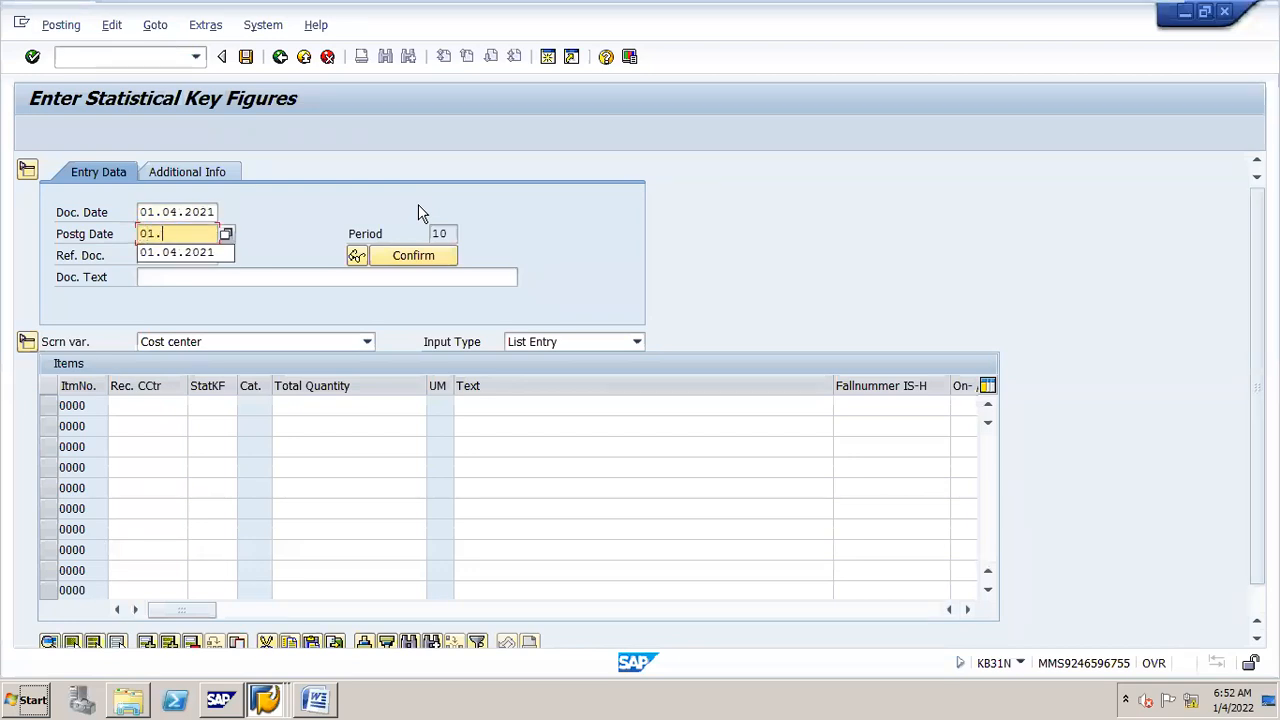
text(04.2021)
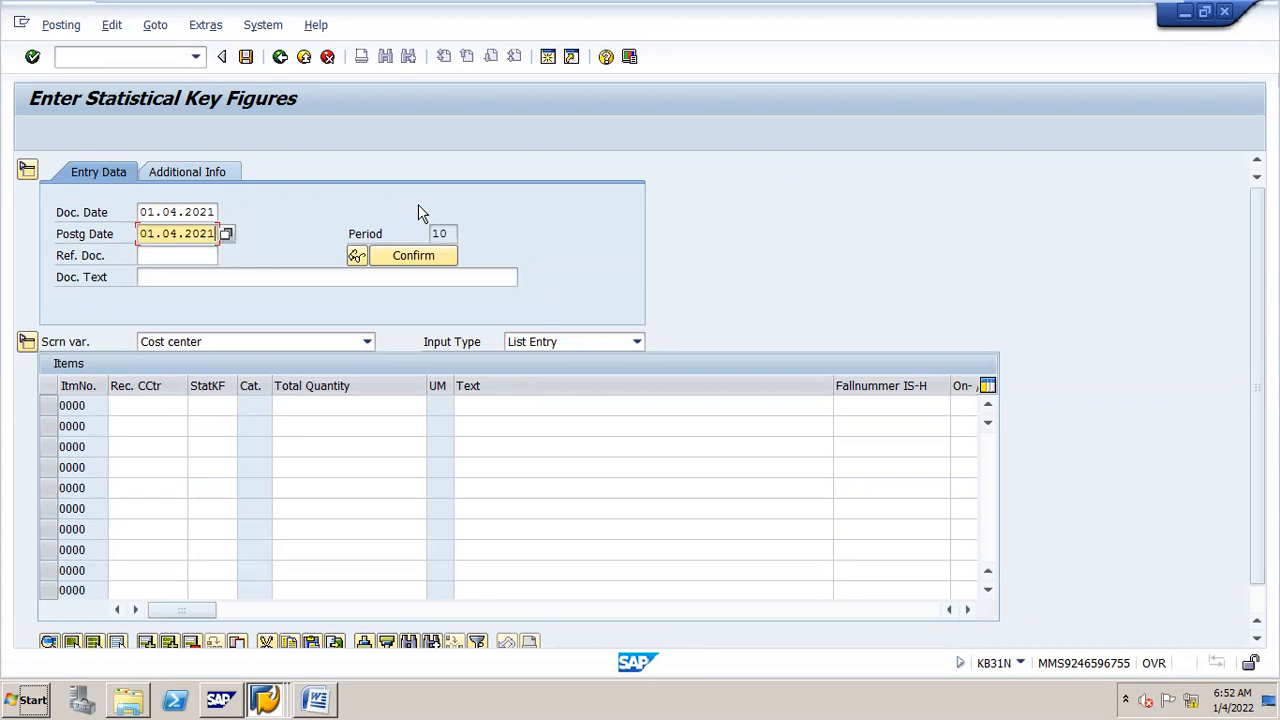
Enter the first item with receiving cost center dept m, statistical key figure N16EMP and total quantity 100.
click(170, 400)
key(Down)
key(Down)
key(Return)
key(Tab)
key(Down)
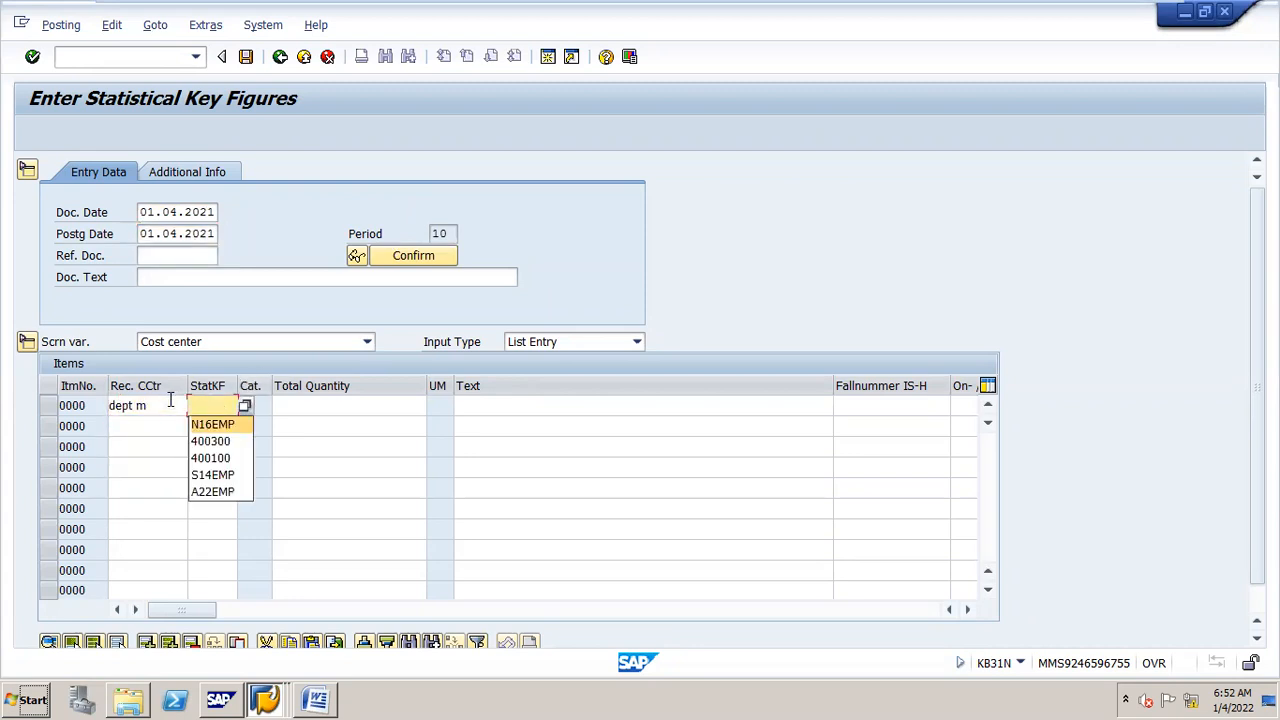
key(Return)
key(Tab)
text(100)
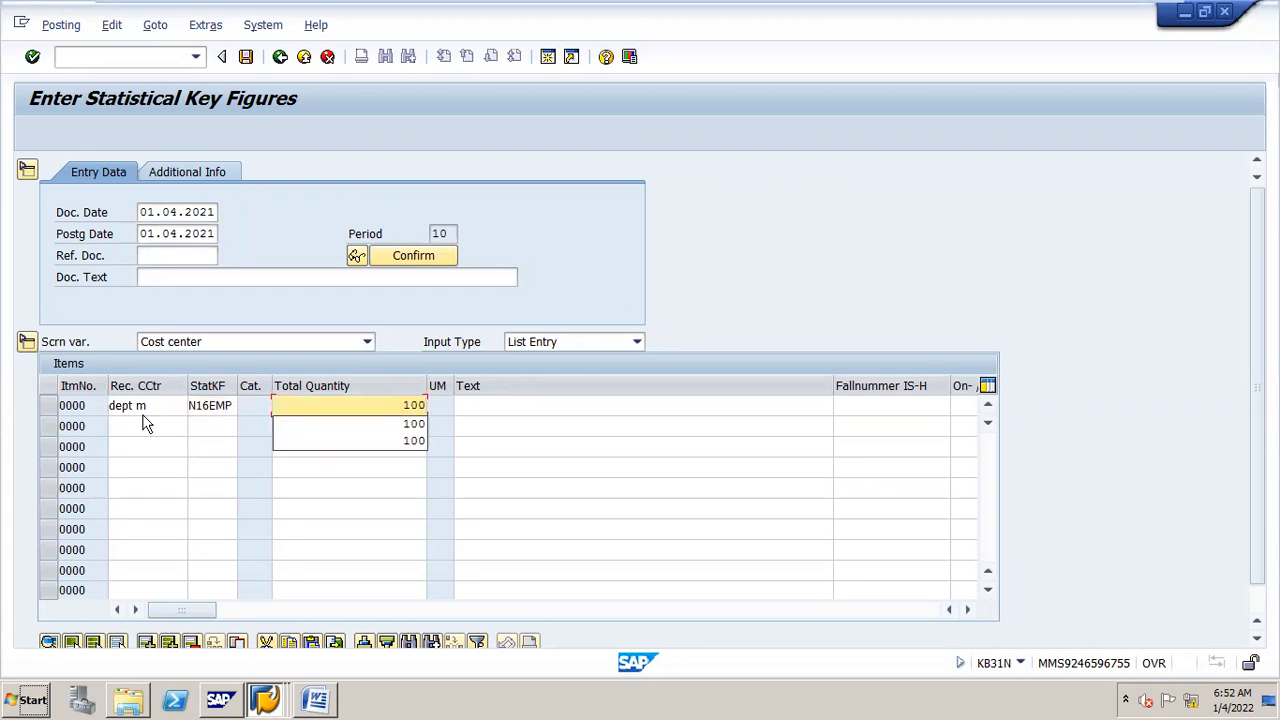
Add a second item for cost center DEPT N with key figure N16EMP and quantity 50, and post the document.
click(144, 425)
text(DEPT)
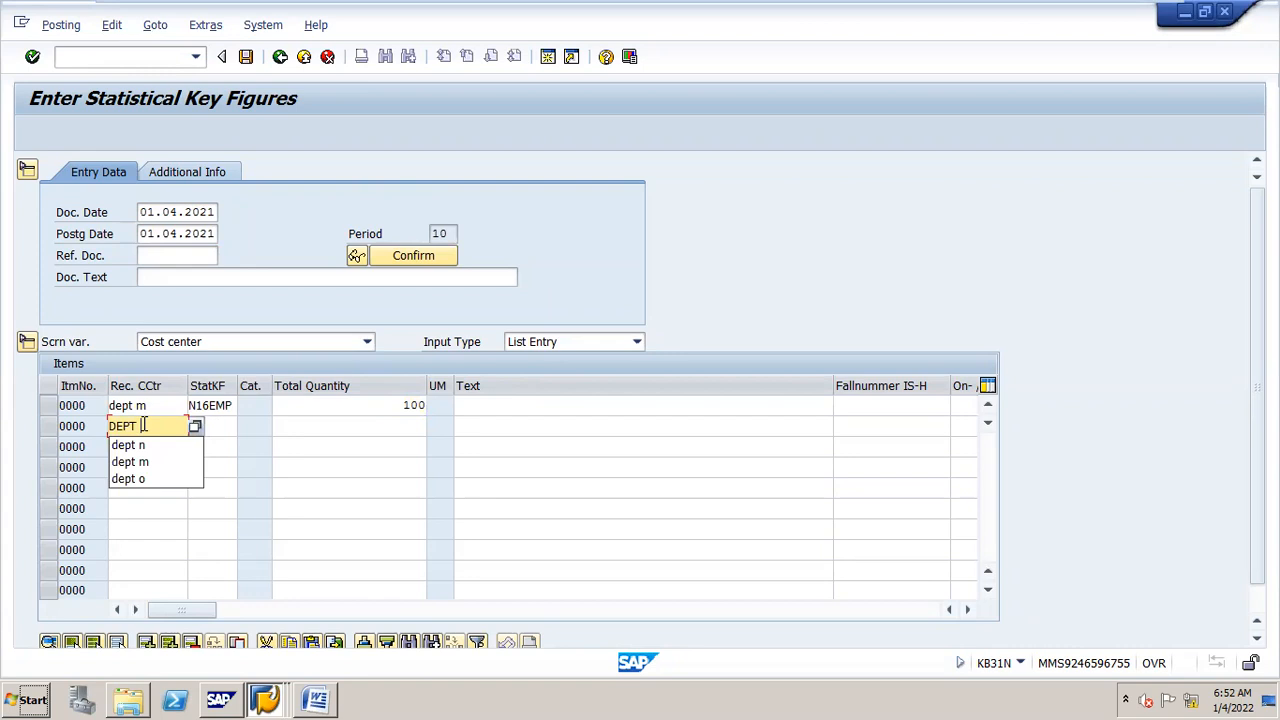
text( N)
key(Tab)
text(N)
key(Down)
key(Tab)
text(50)
click(678, 186)
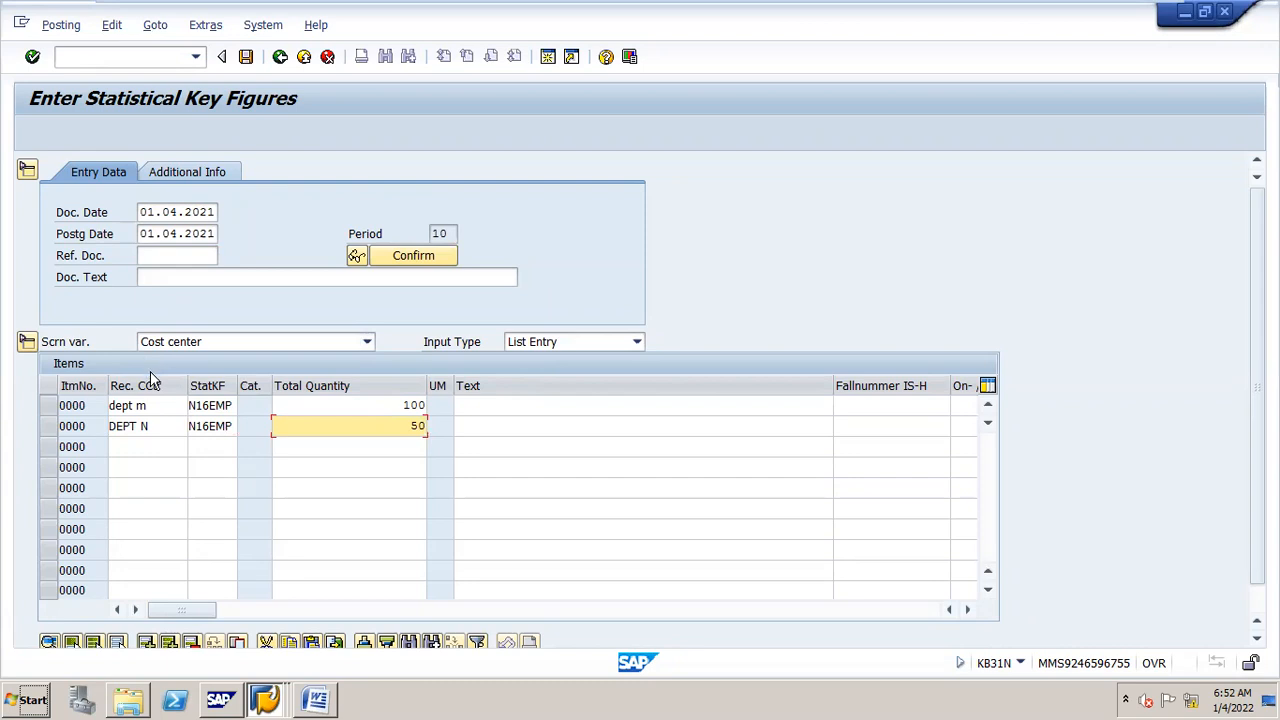
click(246, 64)
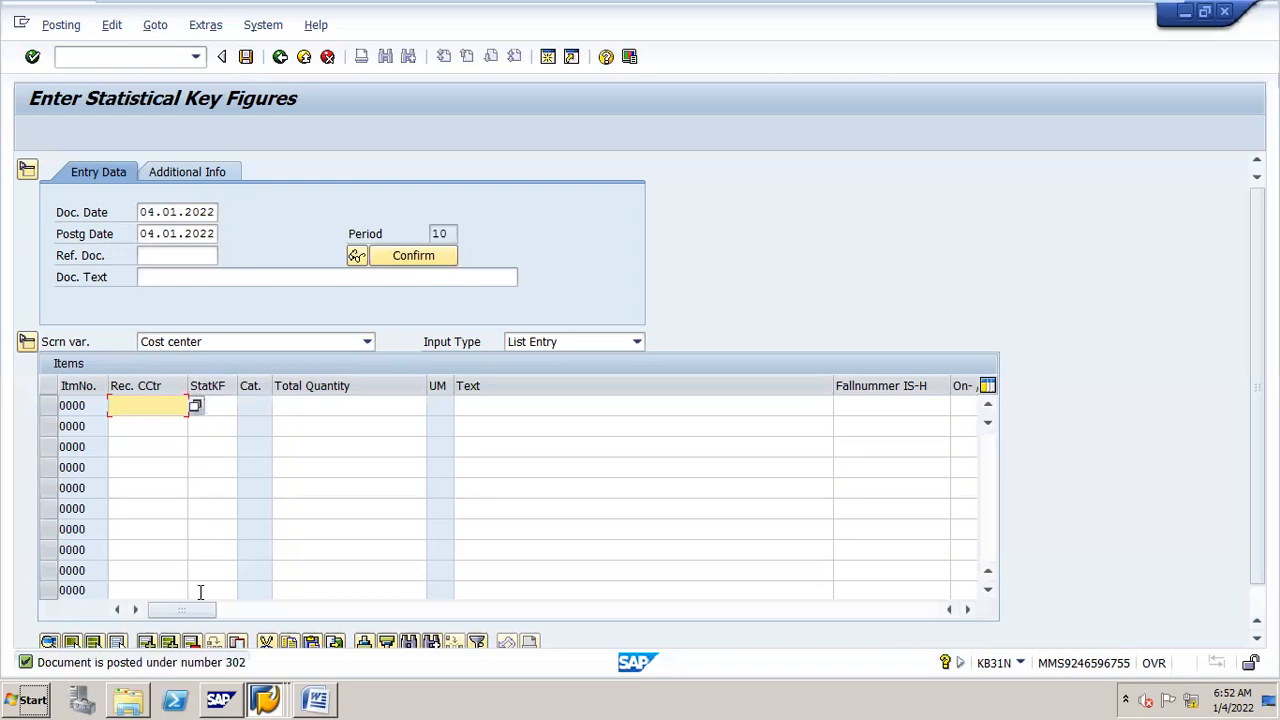
View the long text of the posting message, dismissing the security notice, and close the help window.
click(213, 665)
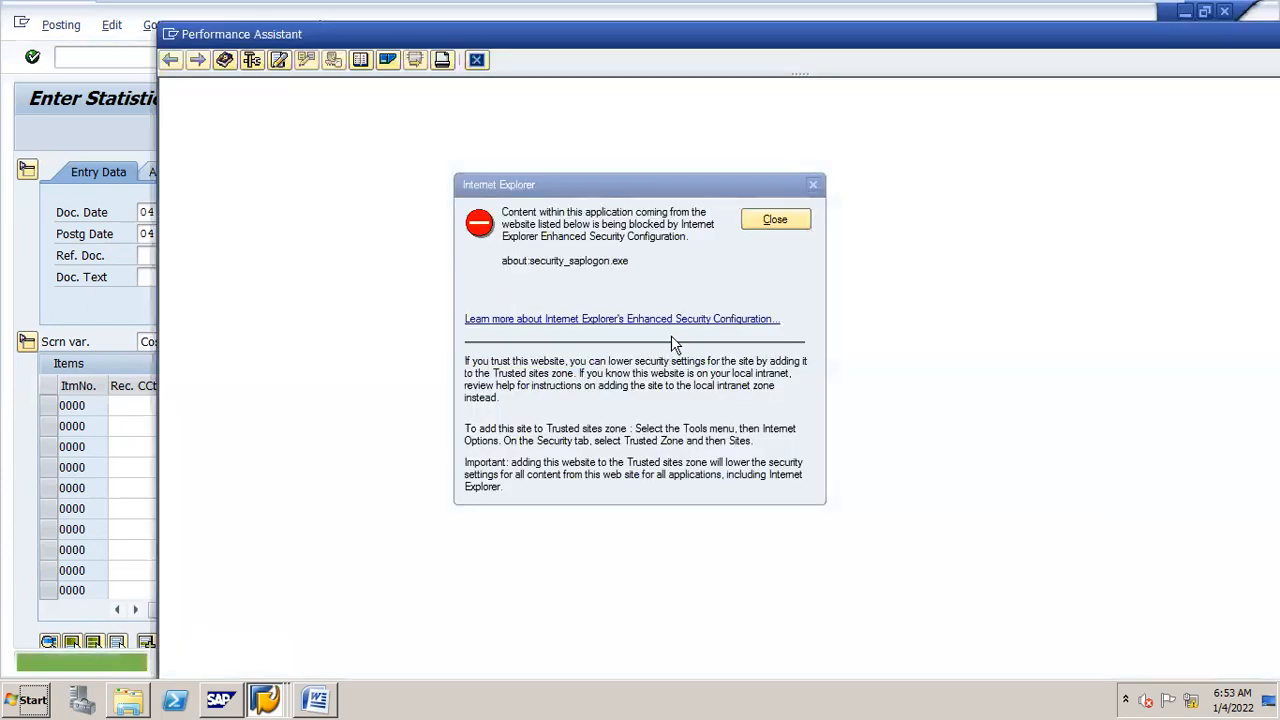
click(776, 221)
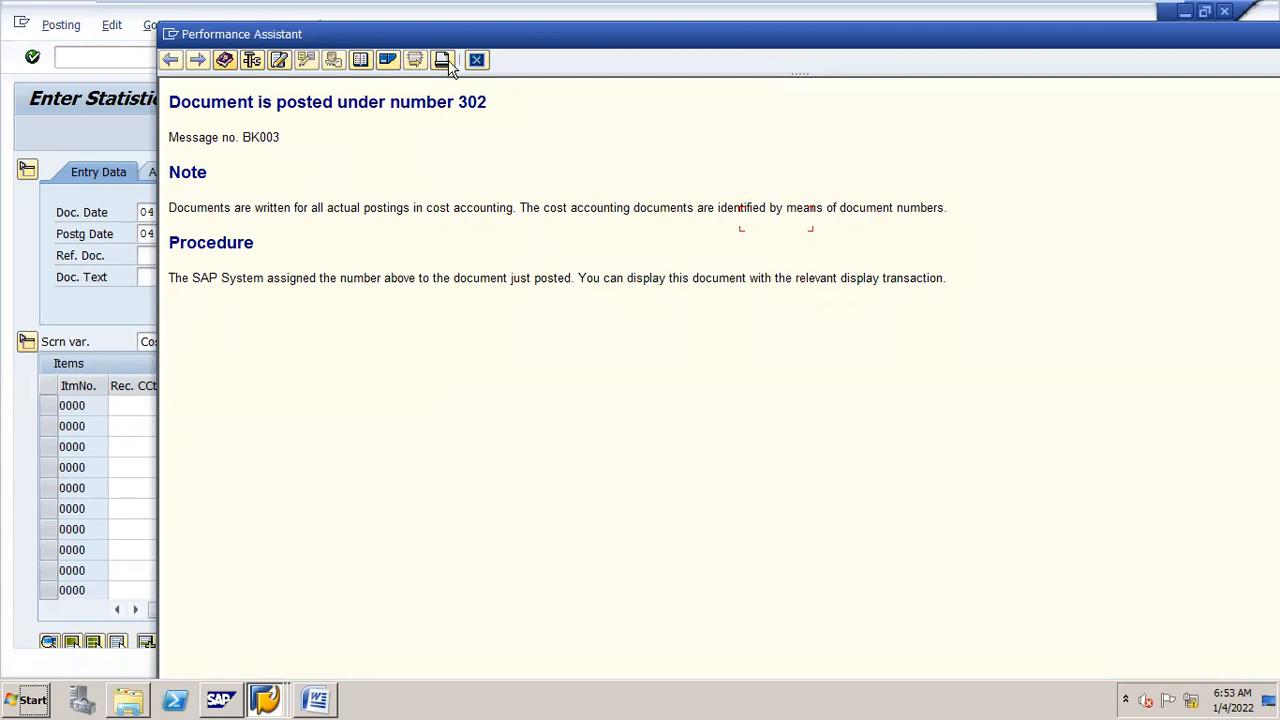
click(476, 60)
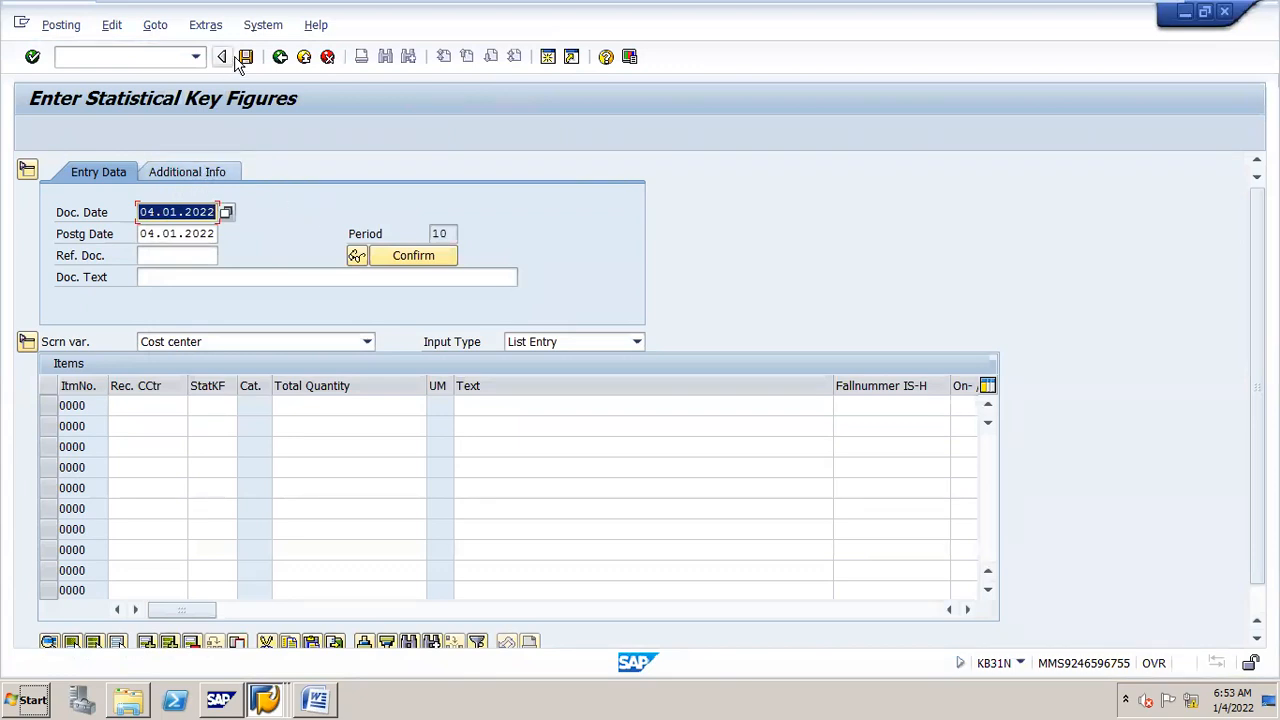
click(116, 32)
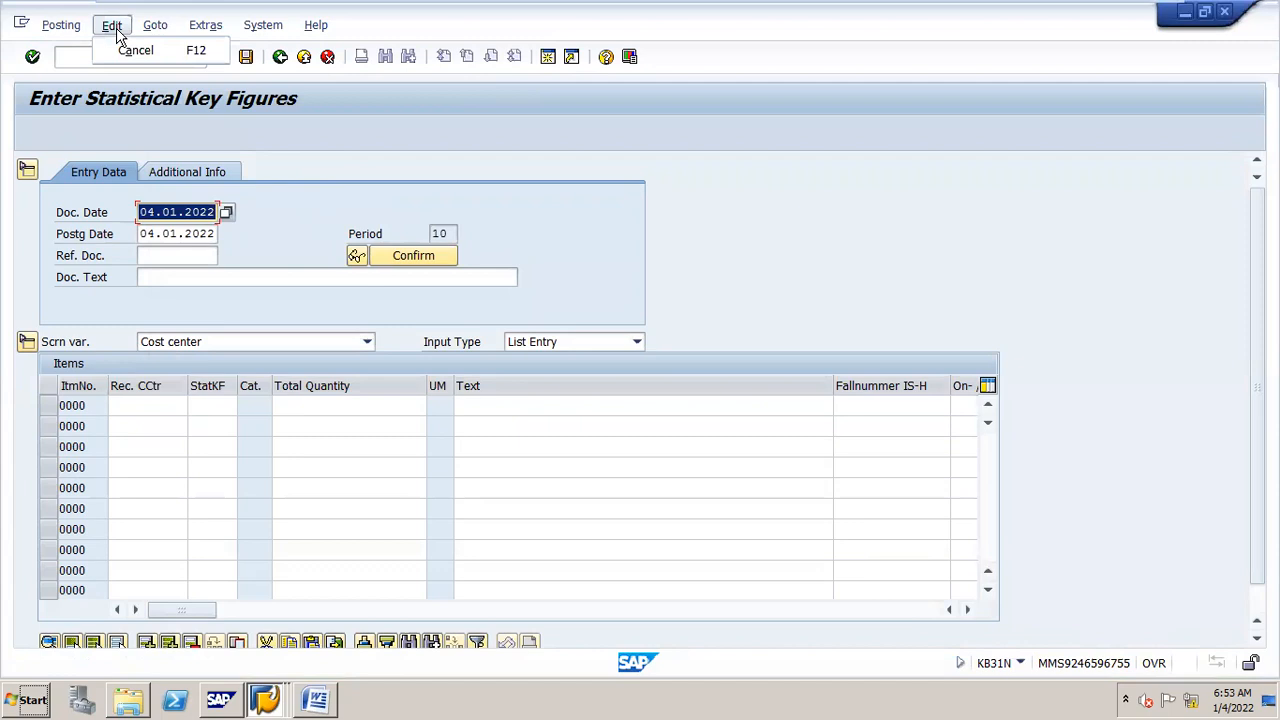
click(63, 33)
click(558, 138)
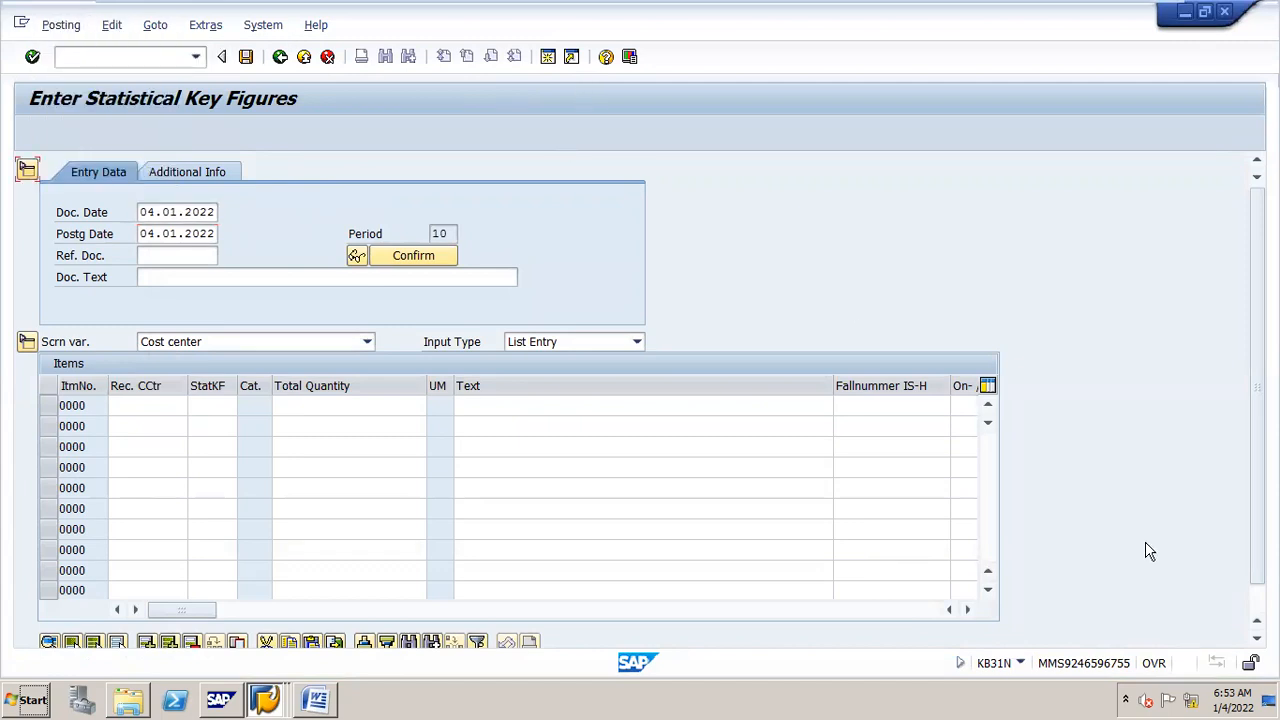
Switch to the Word document and read the Dept O allocation example with its cycle options.
mouse_move(1218, 678)
click(314, 697)
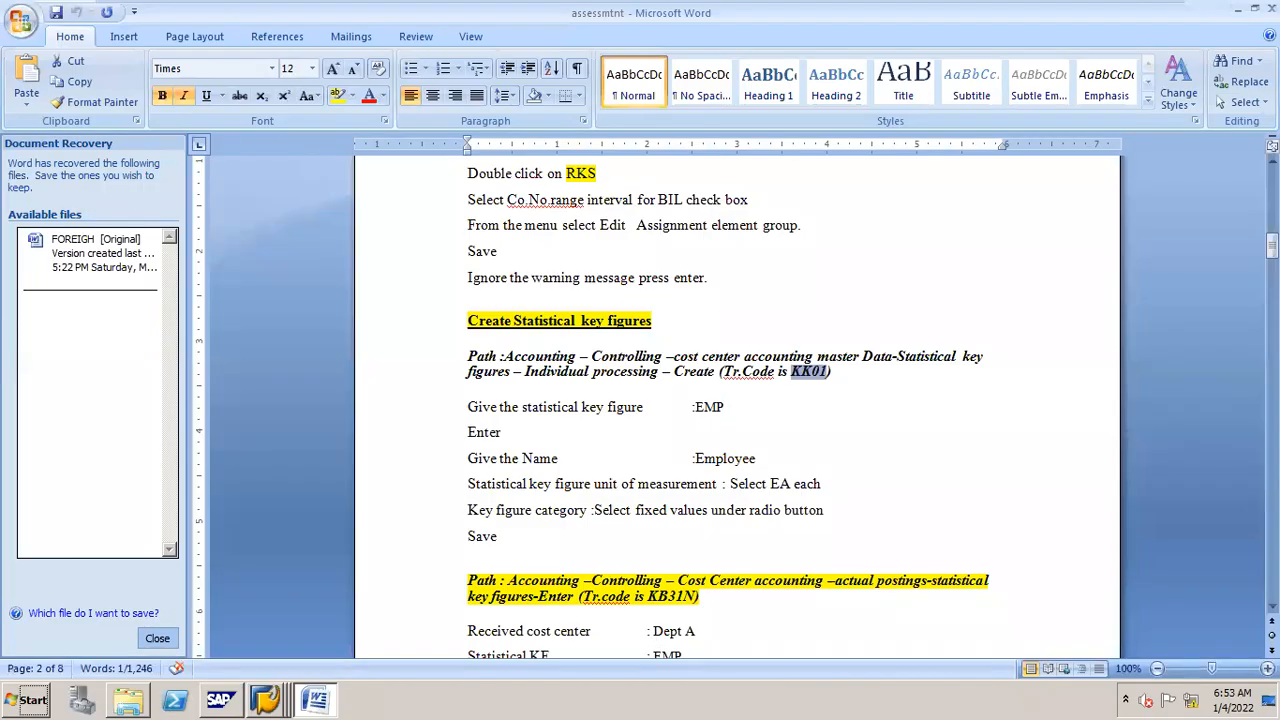
drag(1272, 245, 1272, 340)
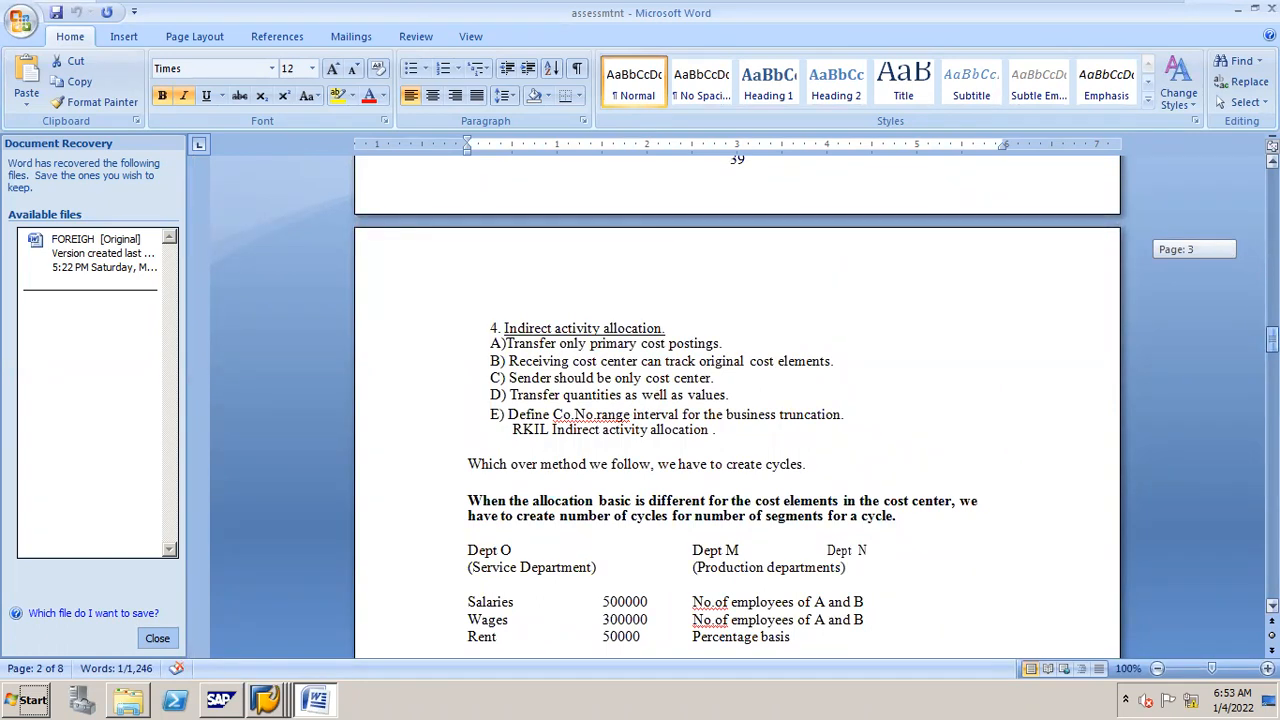
drag(1272, 340, 1272, 358)
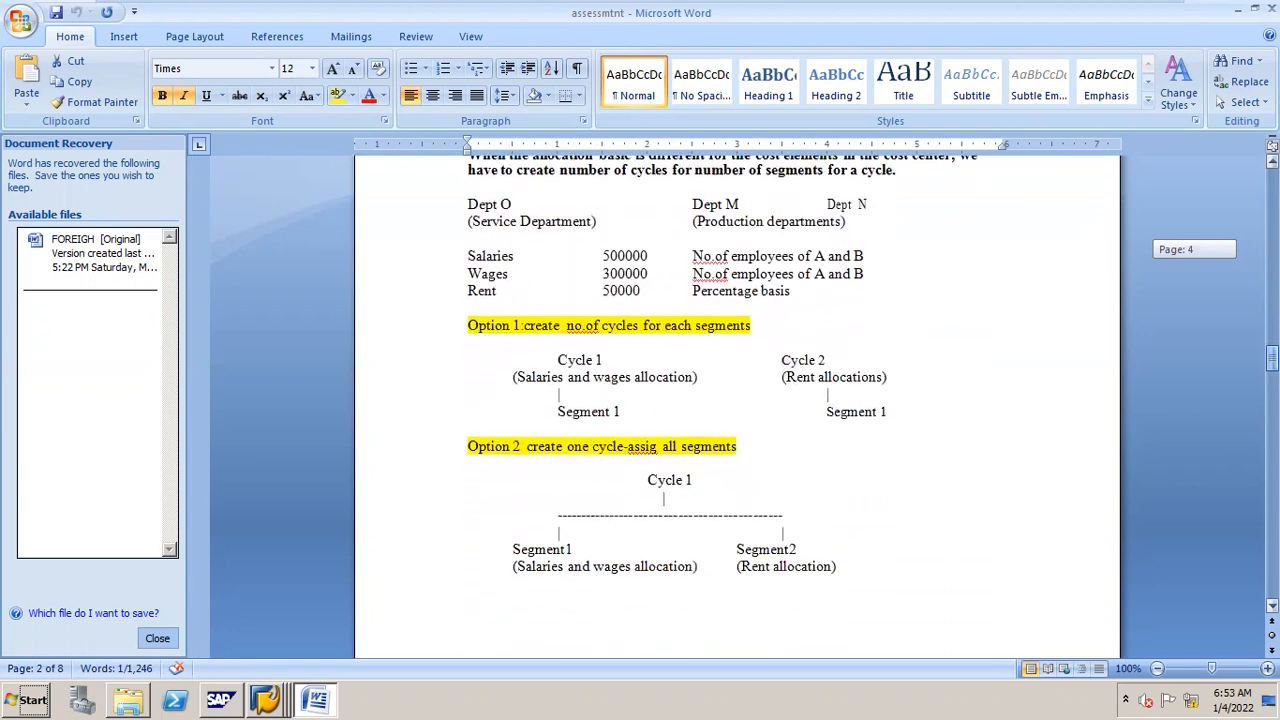
drag(1272, 358, 1272, 358)
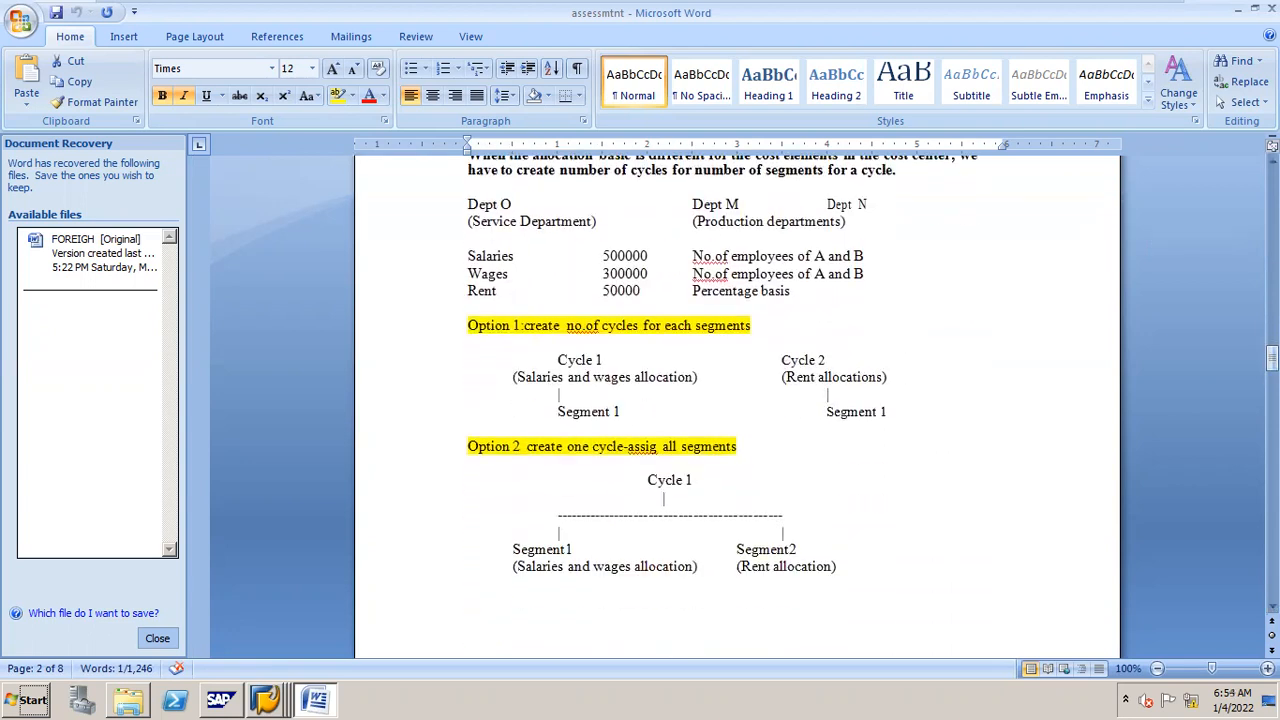
click(1232, 700)
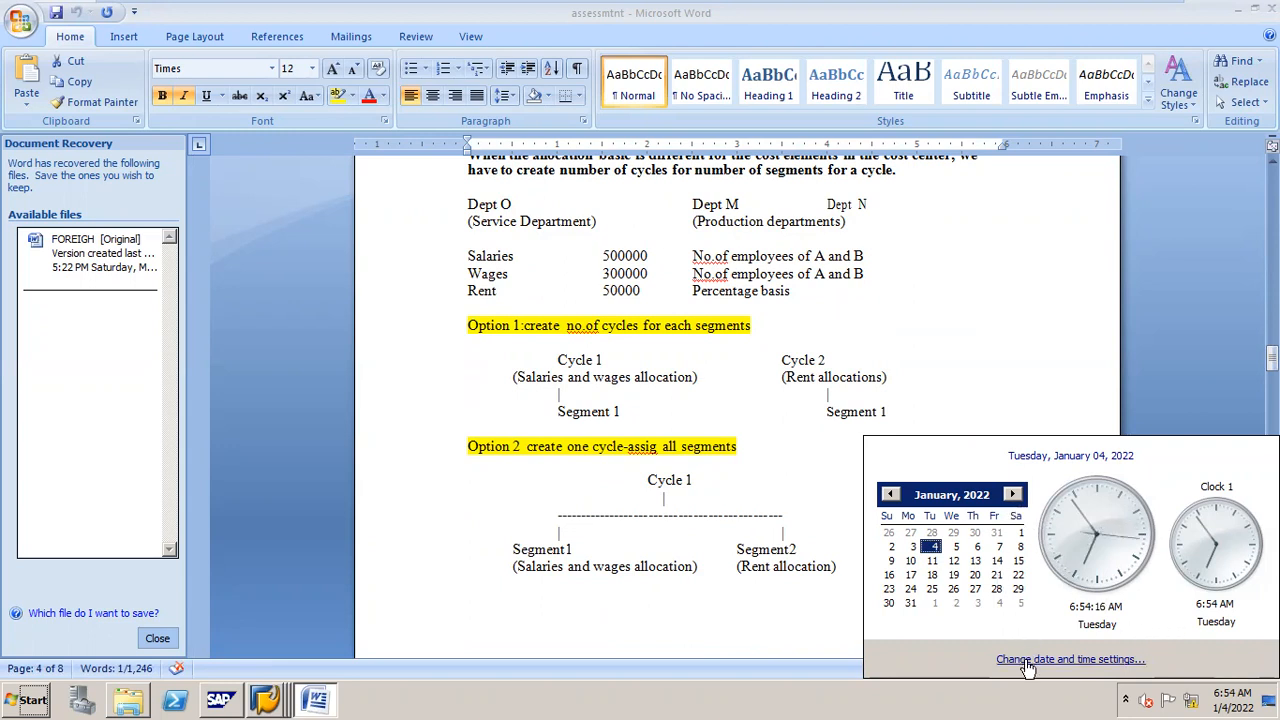
key(Escape)
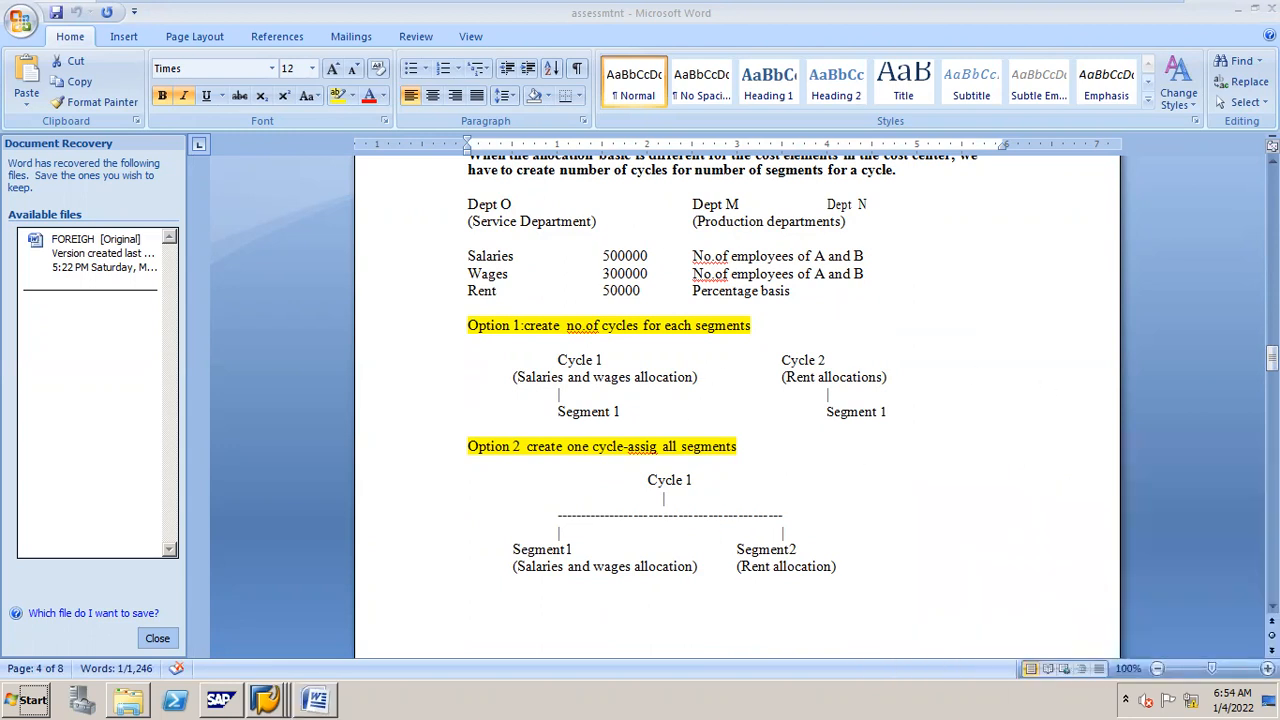
Examine the assessment cost element instructions and compare the one-cycle and multiple-cycle segment options in the document.
scroll(737, 400, down, 10)
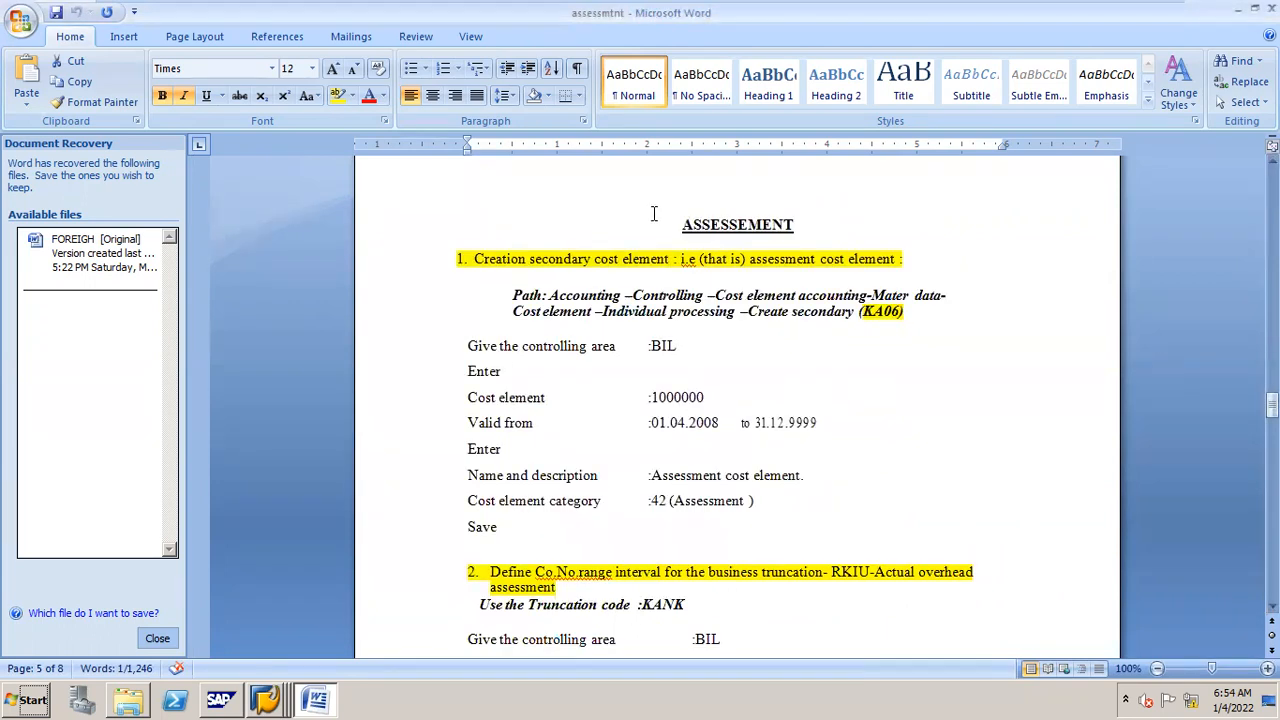
scroll(737, 400, up, 15)
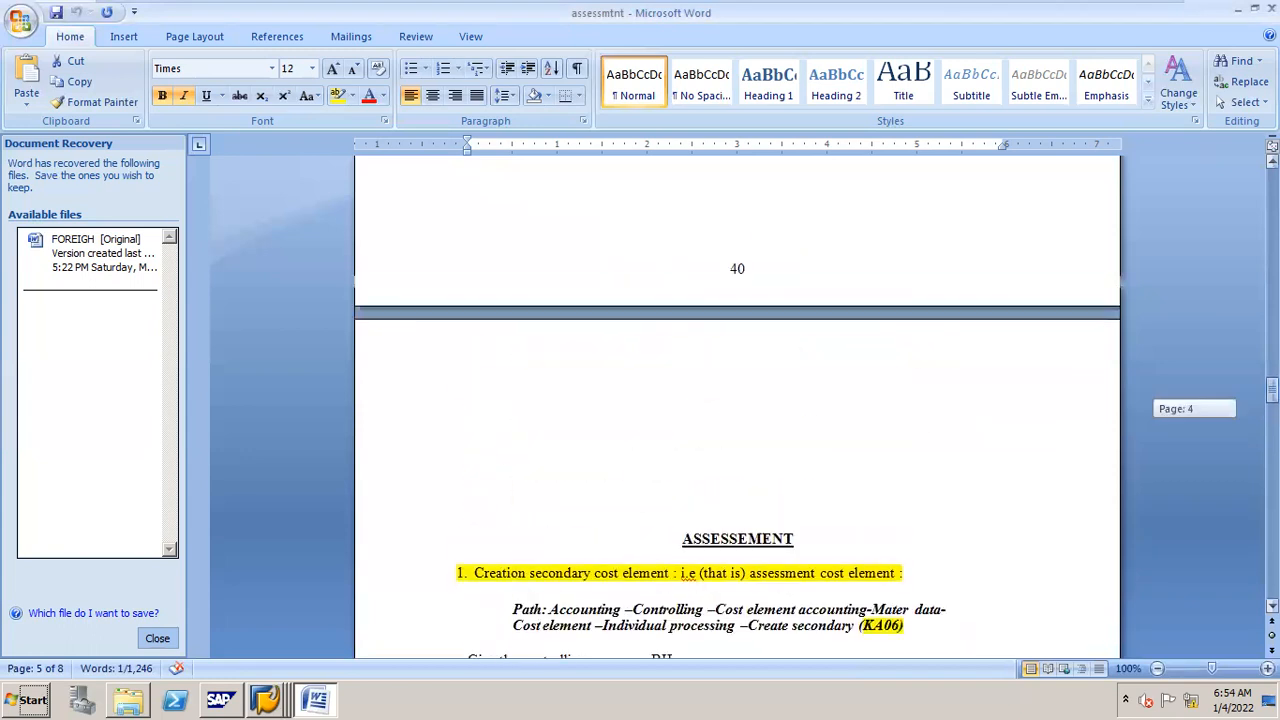
drag(1272, 356, 1272, 354)
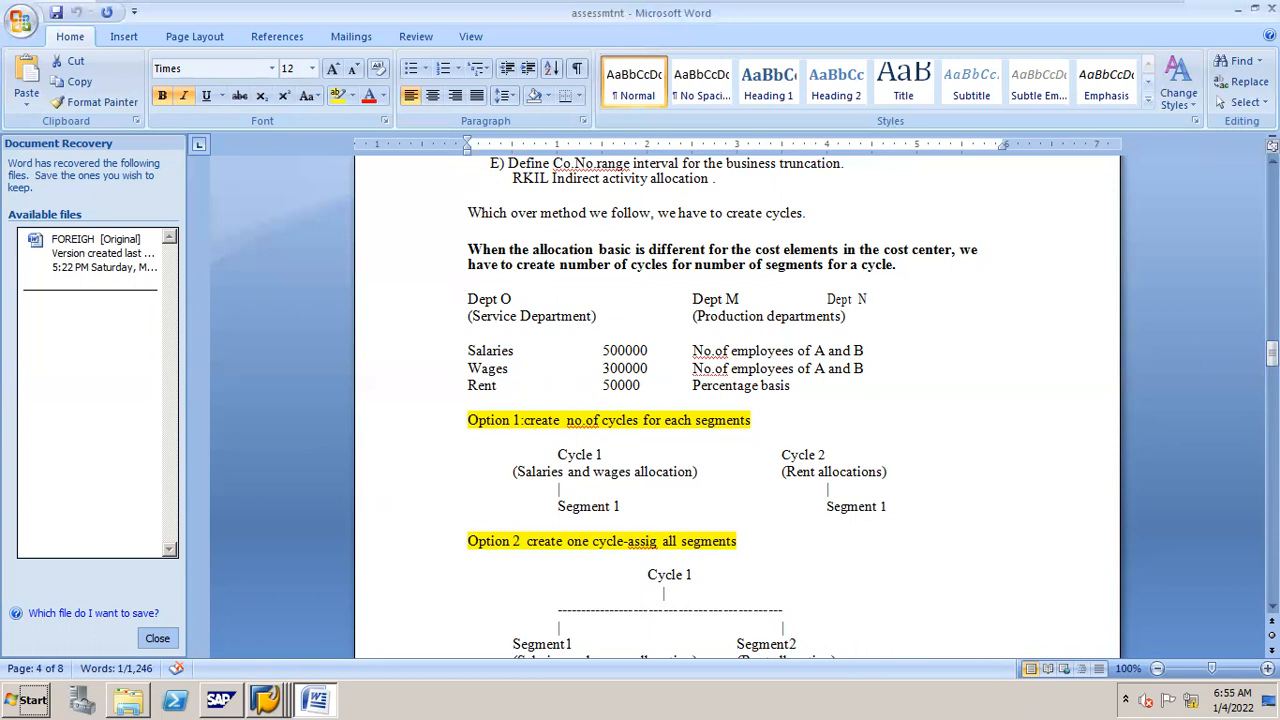
drag(1272, 354, 1272, 362)
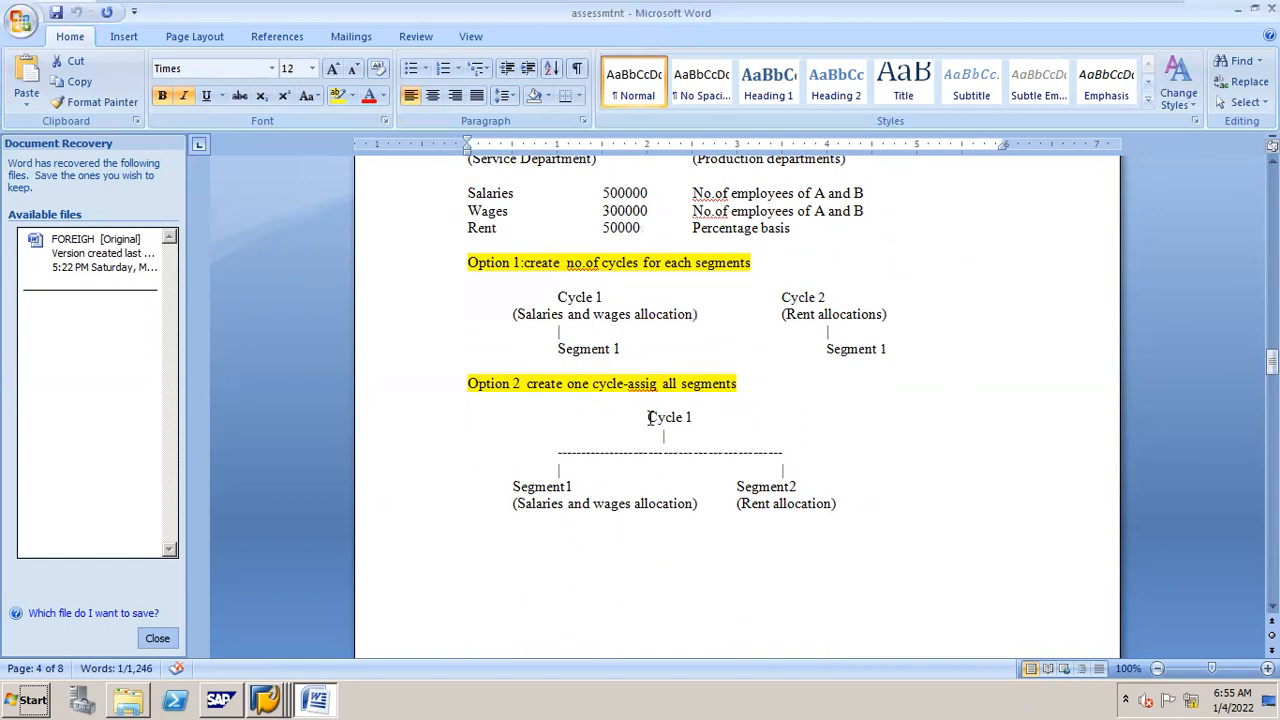
drag(647, 418, 686, 410)
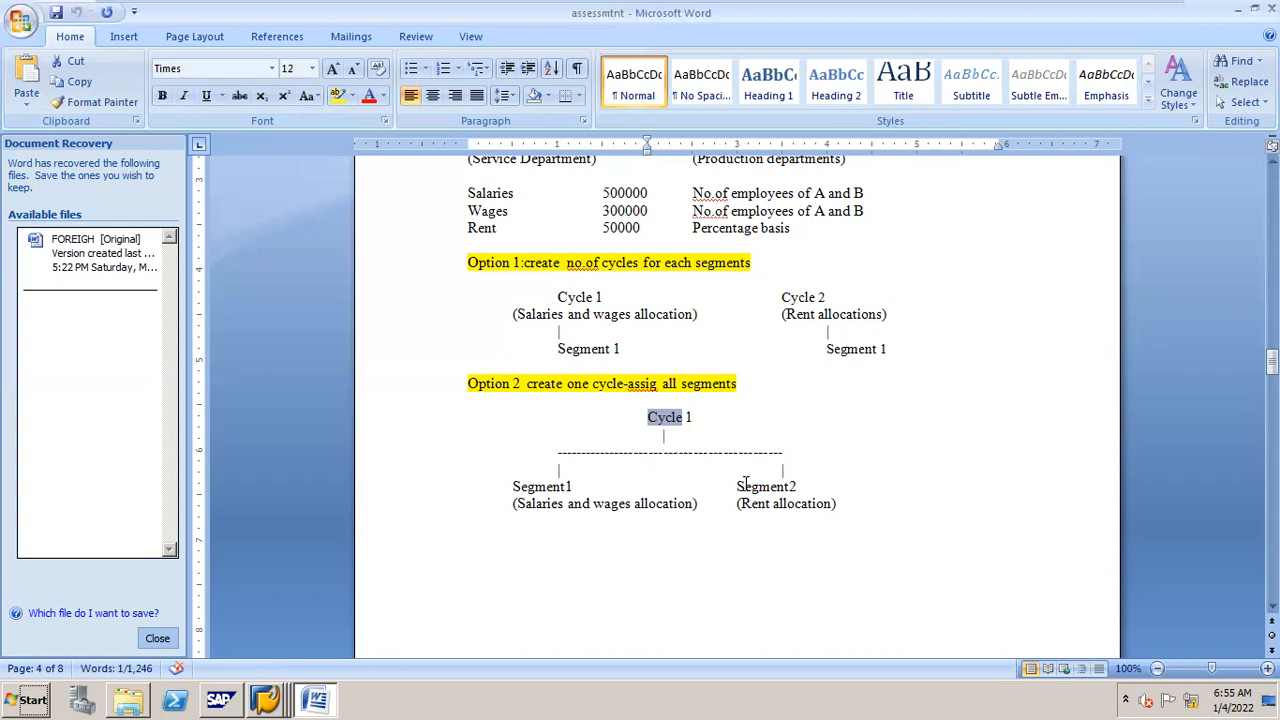
click(803, 511)
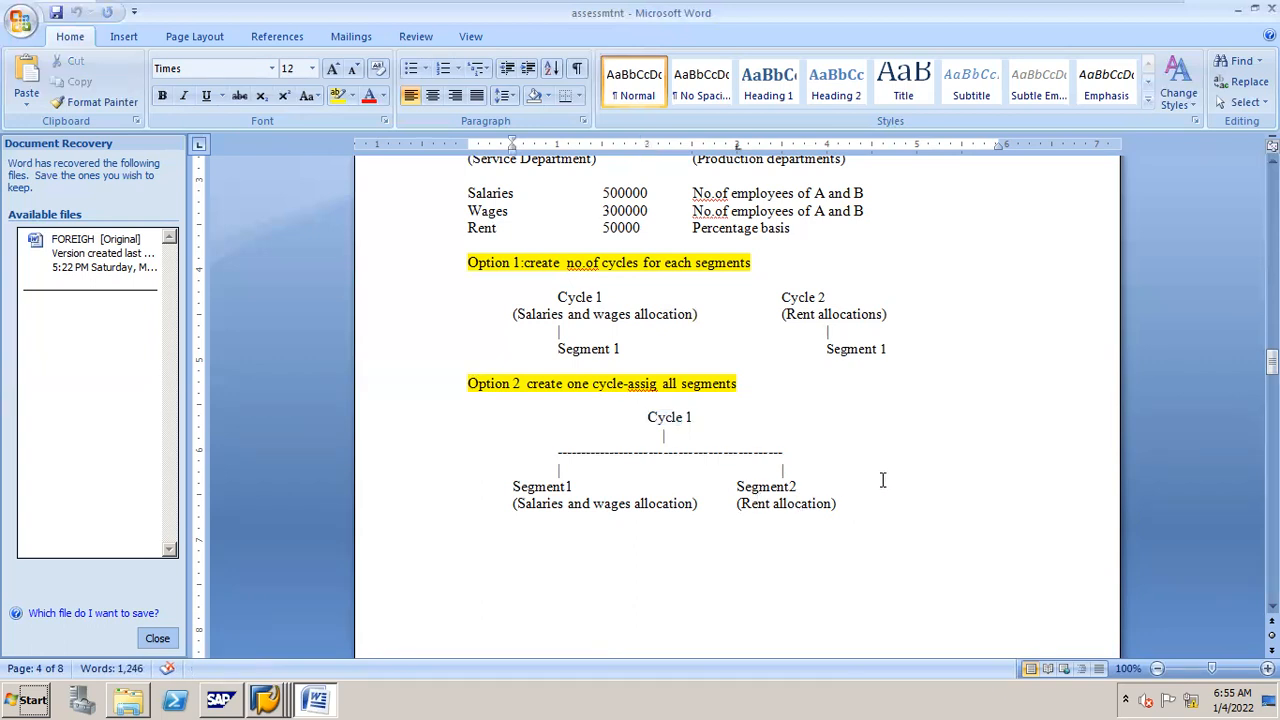
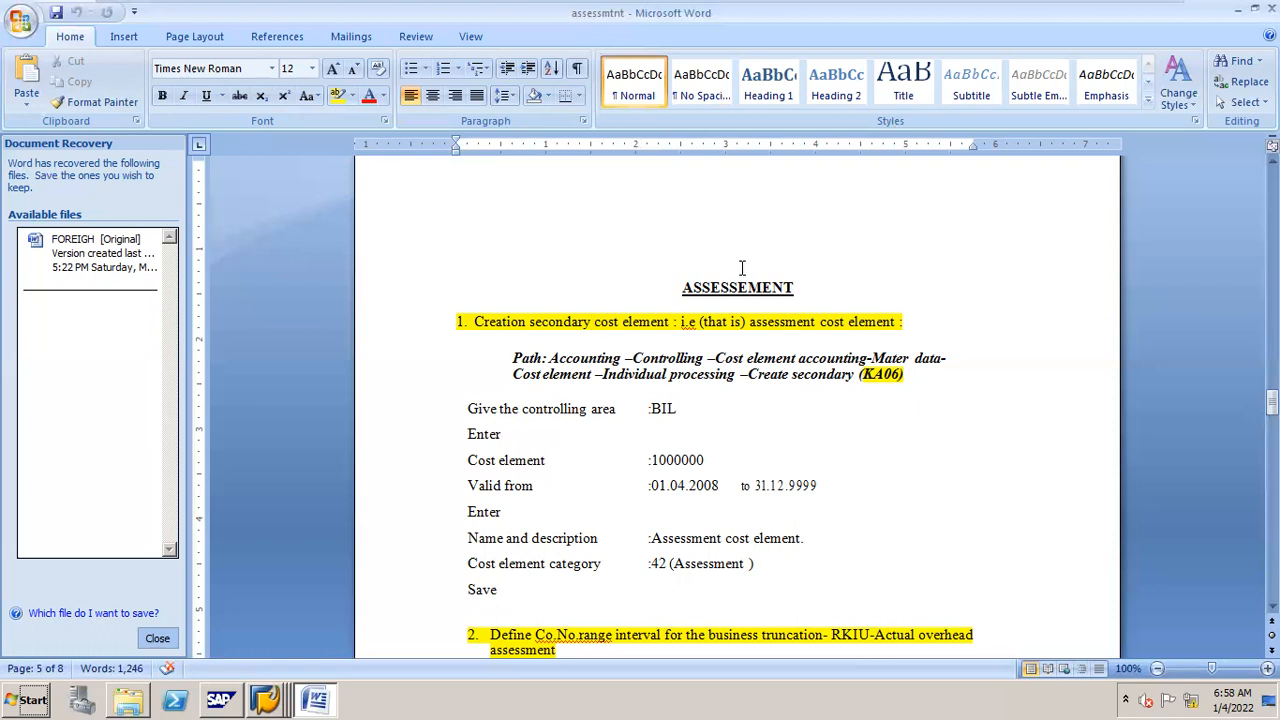
drag(1272, 400, 1272, 357)
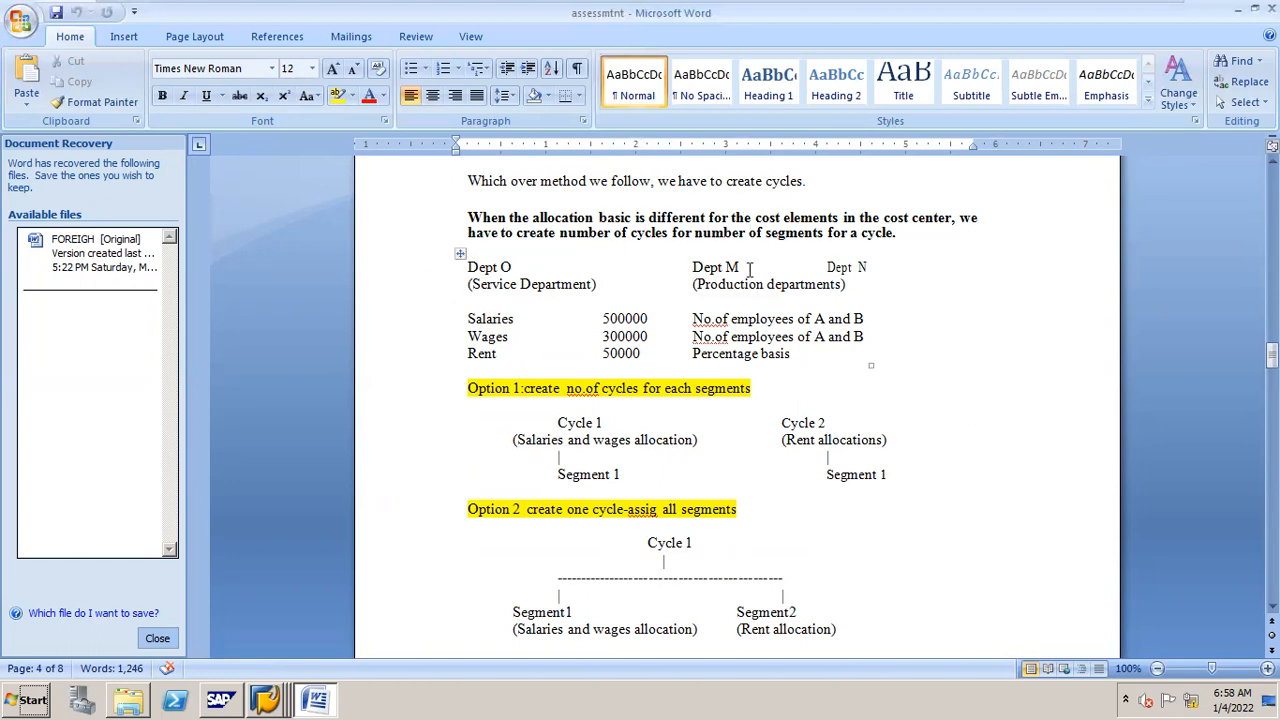
drag(1272, 357, 1272, 403)
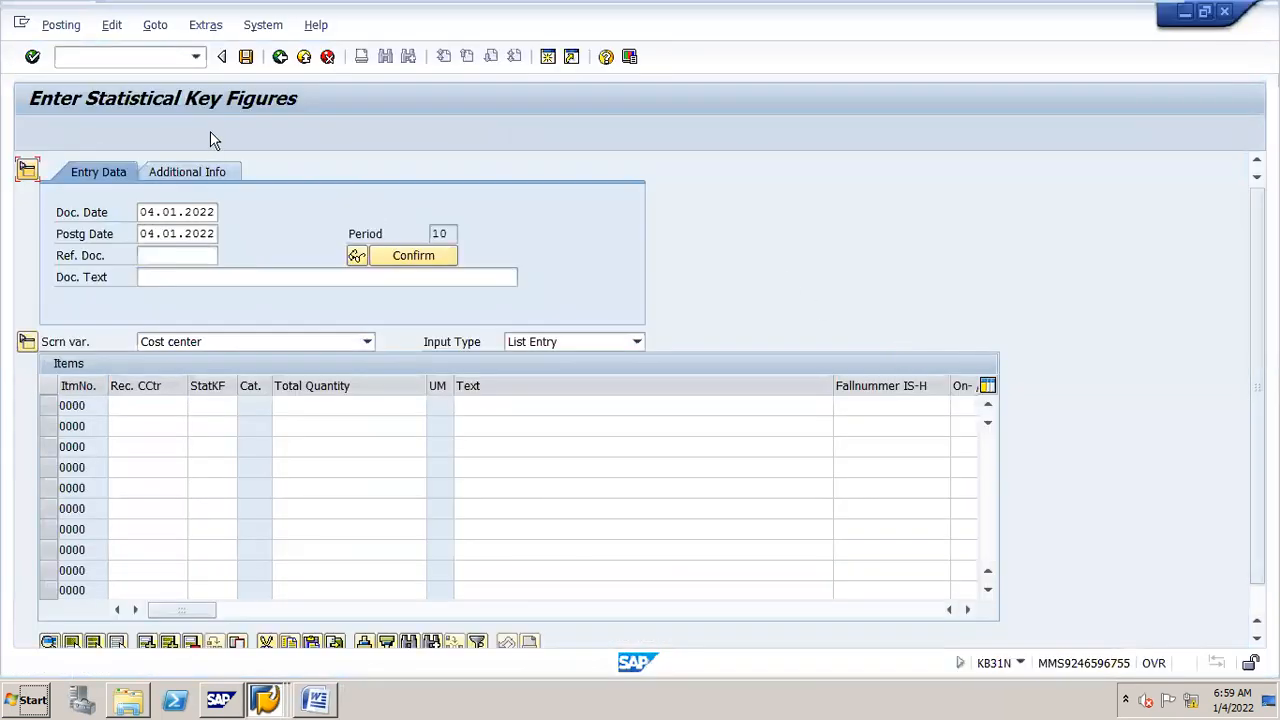
Return to SAP and open the creation of secondary cost elements with transaction KA06.
click(168, 56)
text(/nkb31n)
key(Return)
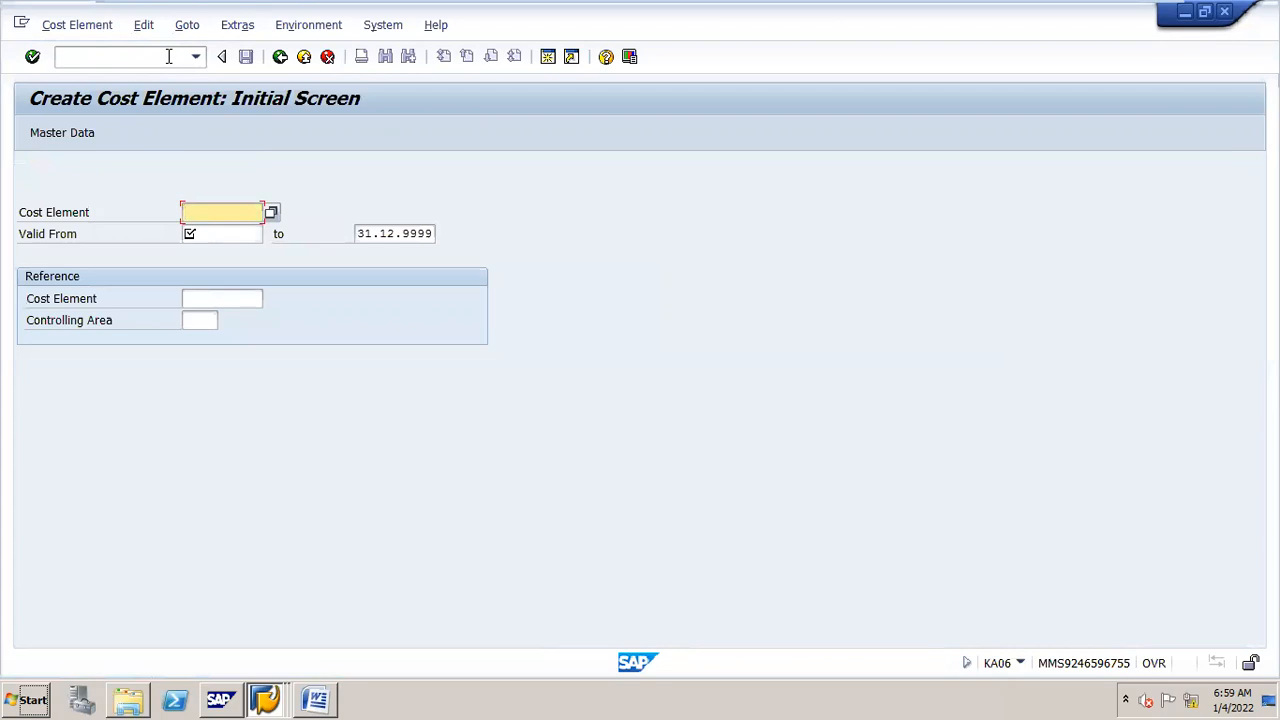
Start cost element 1000000 with valid-from date 01.04.2021 and continue to its basic data.
text(10)
key(Down)
key(Down)
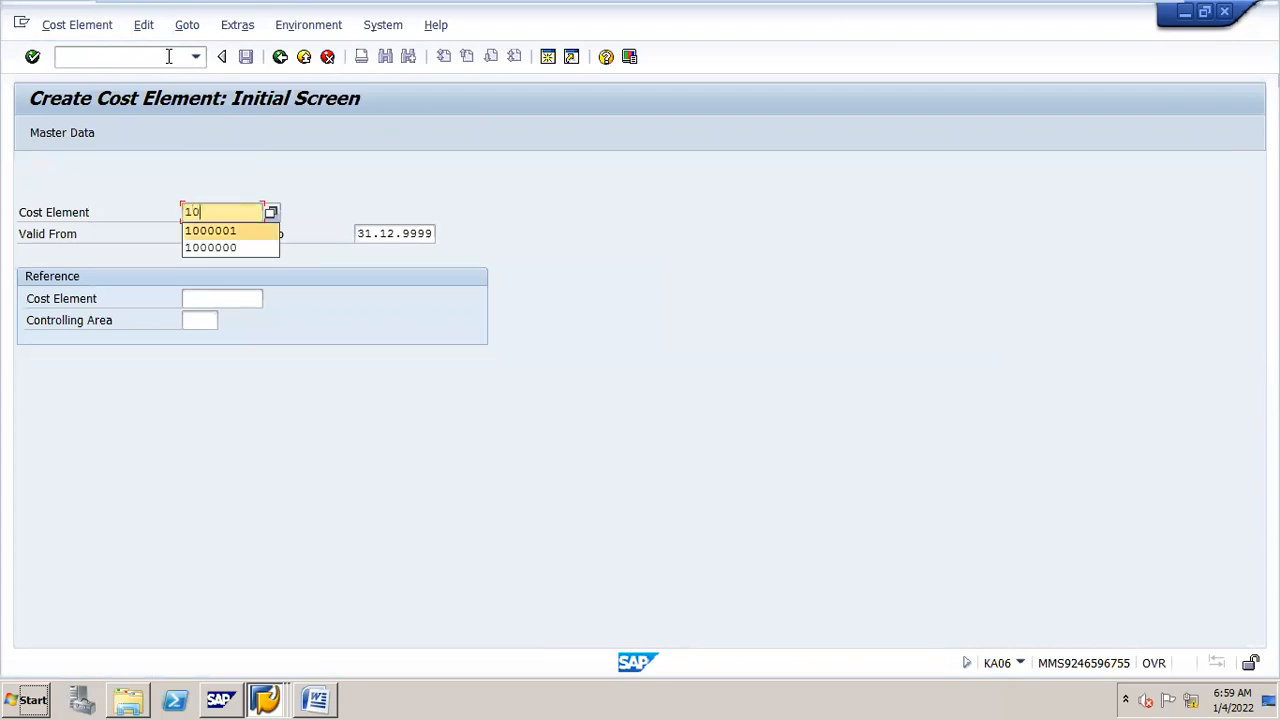
key(Return)
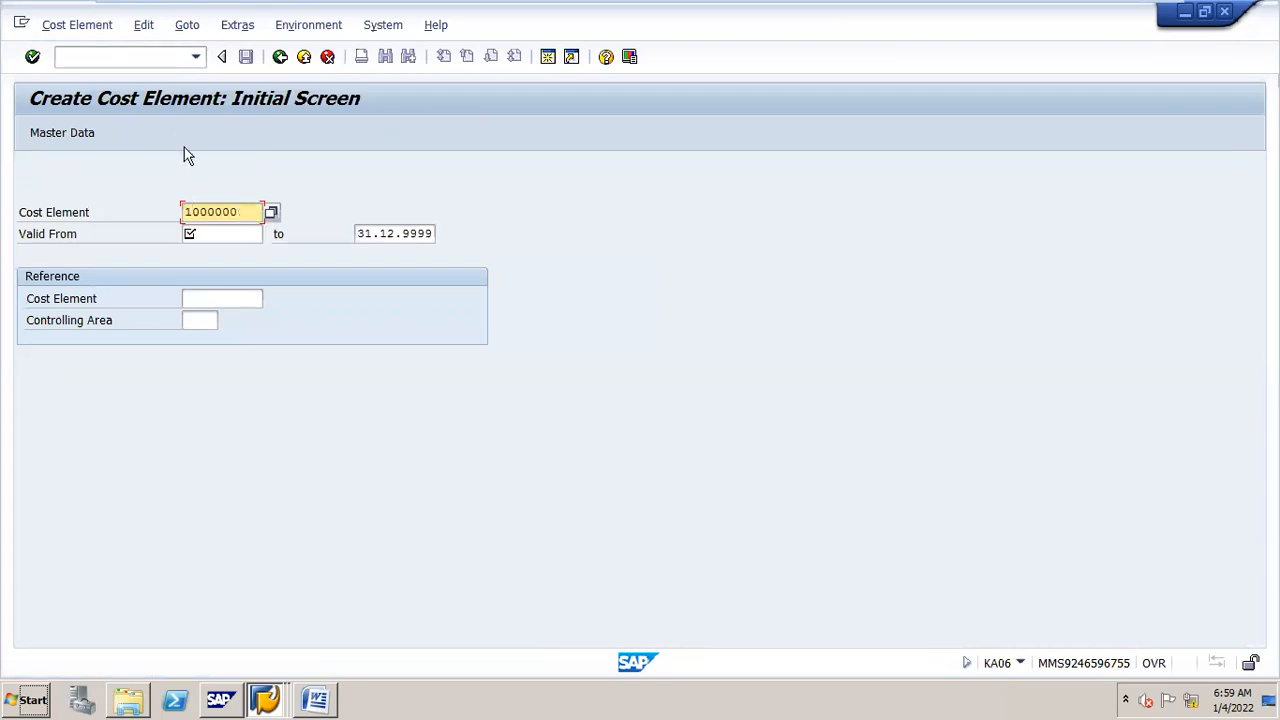
click(257, 234)
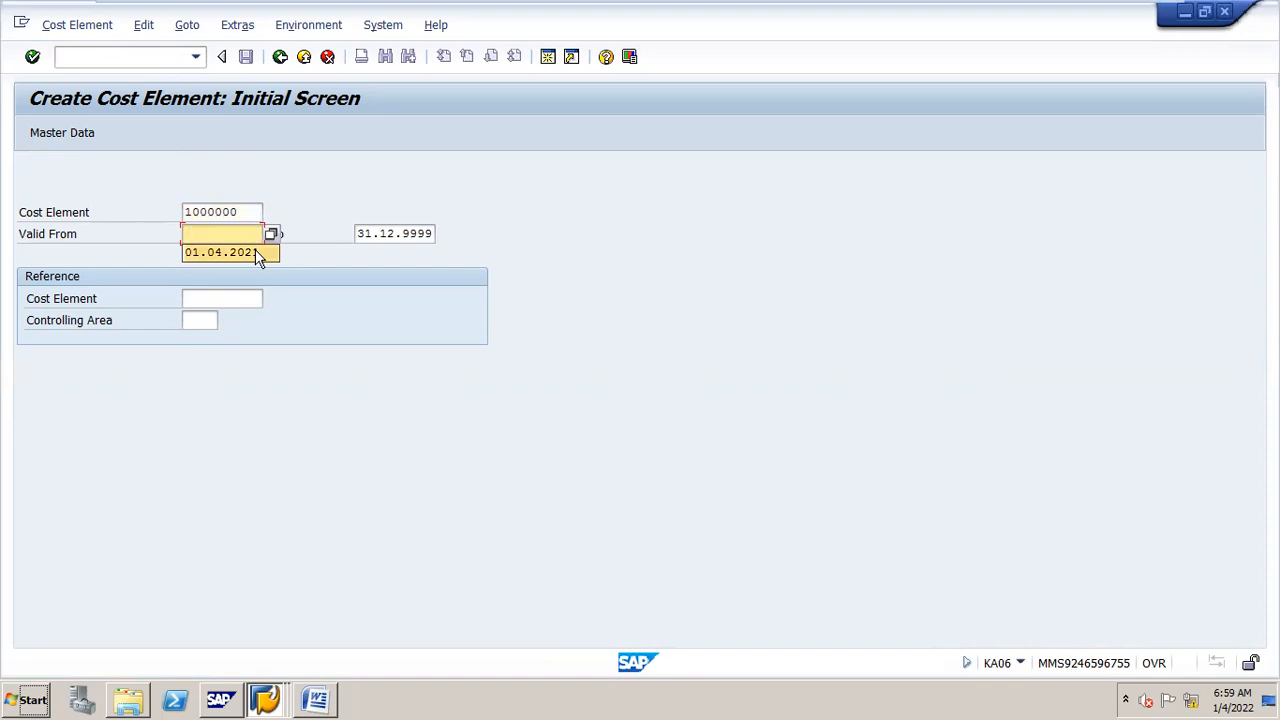
click(256, 251)
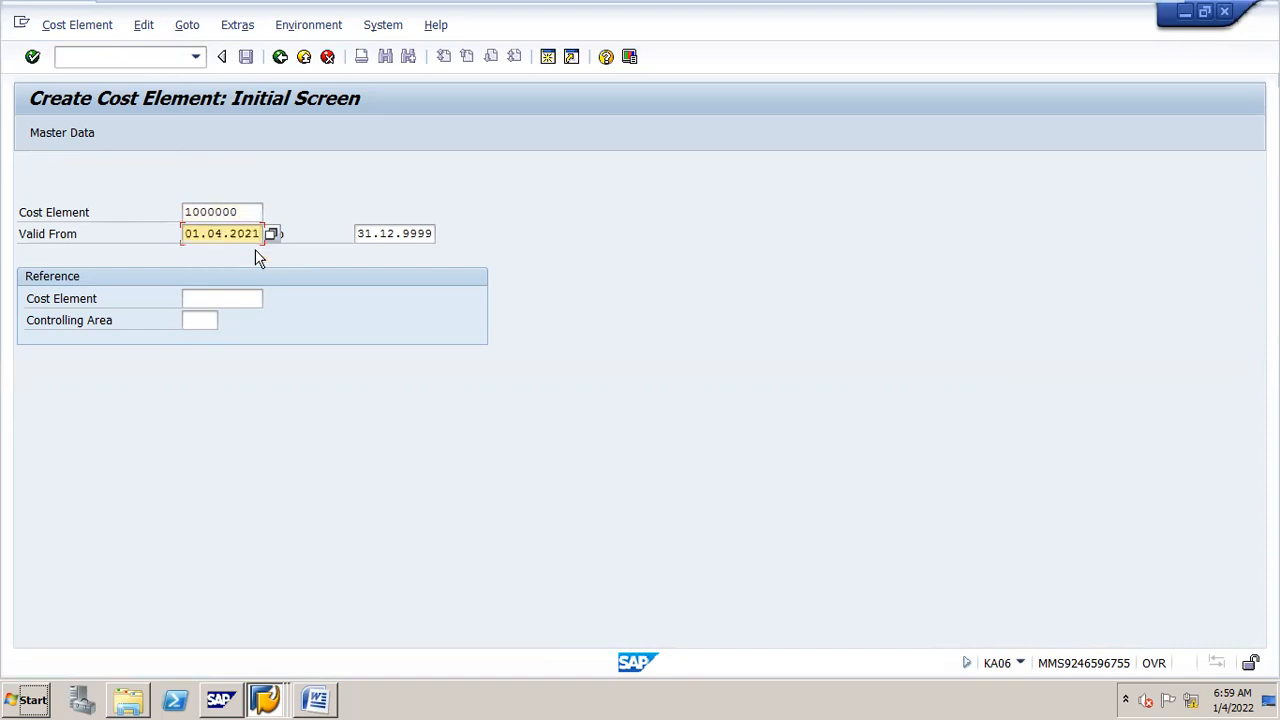
key(Return)
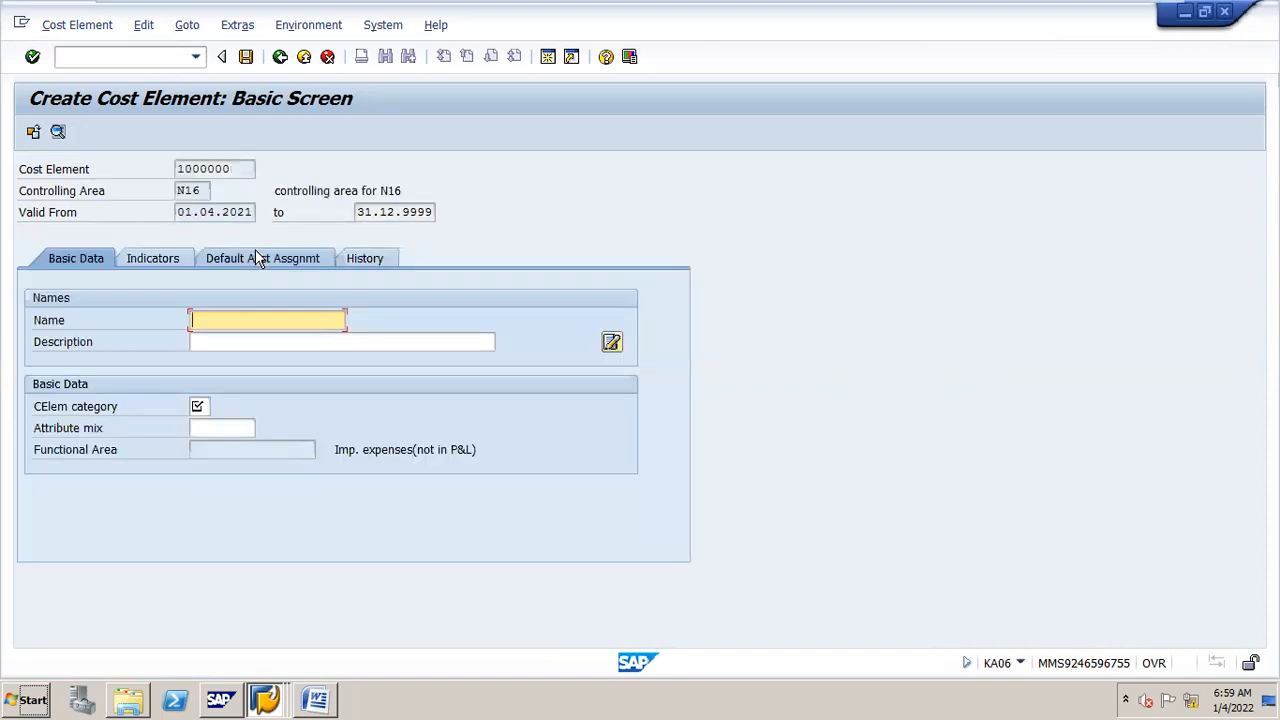
Enter ASSET COST ELE as both the name and the description of cost element 1000000.
click(247, 314)
key(Down)
key(Down)
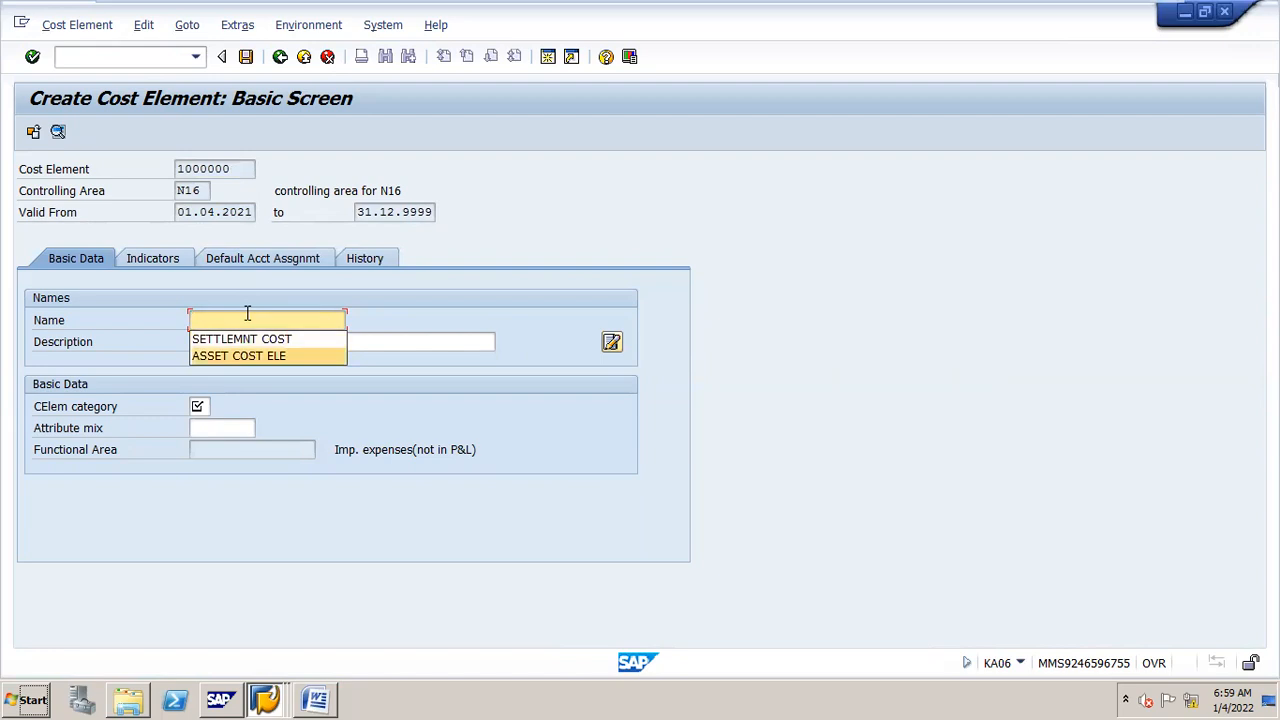
key(Return)
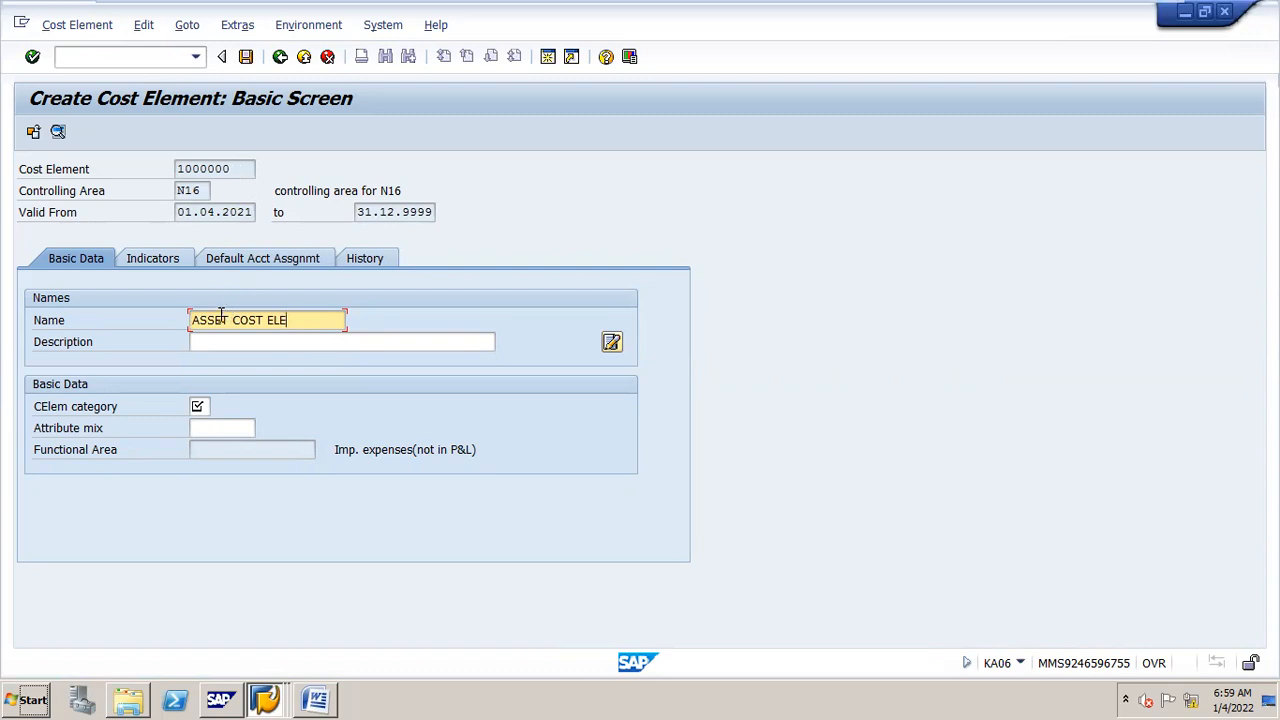
click(292, 341)
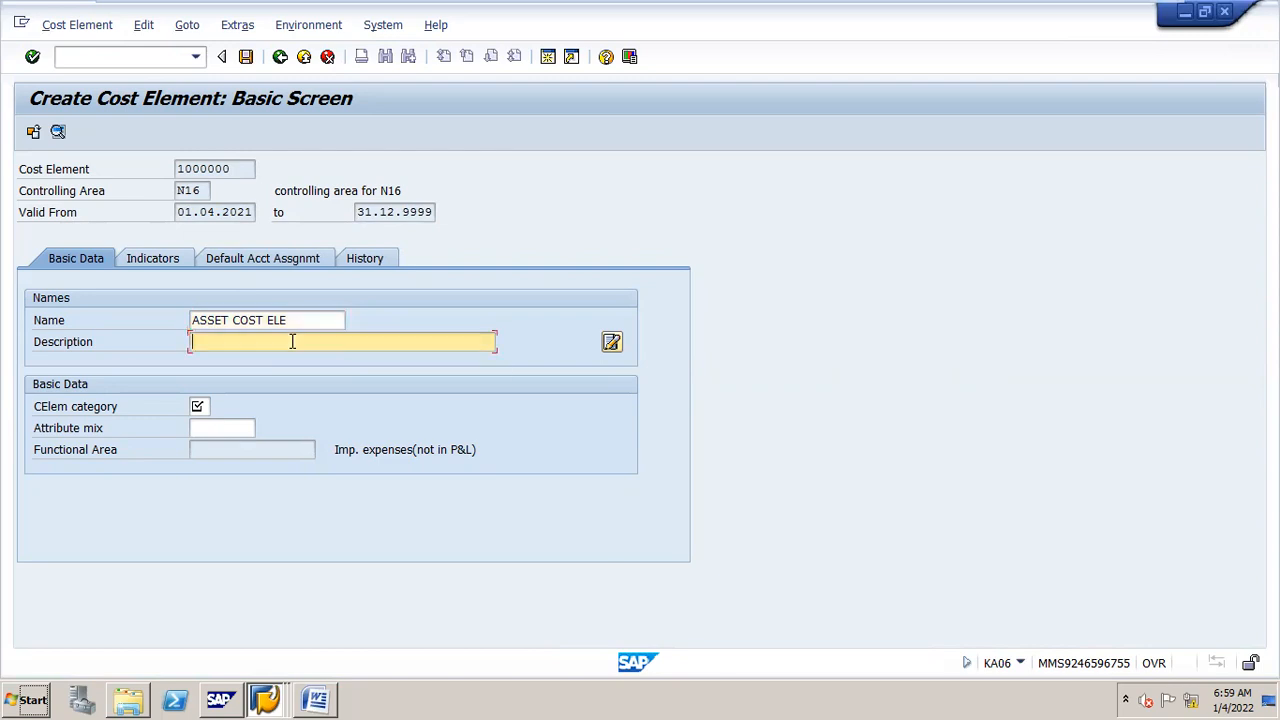
key(Down)
key(Down)
key(Return)
Set the cost element category to 42 (Assessment) and save the cost element.
click(197, 406)
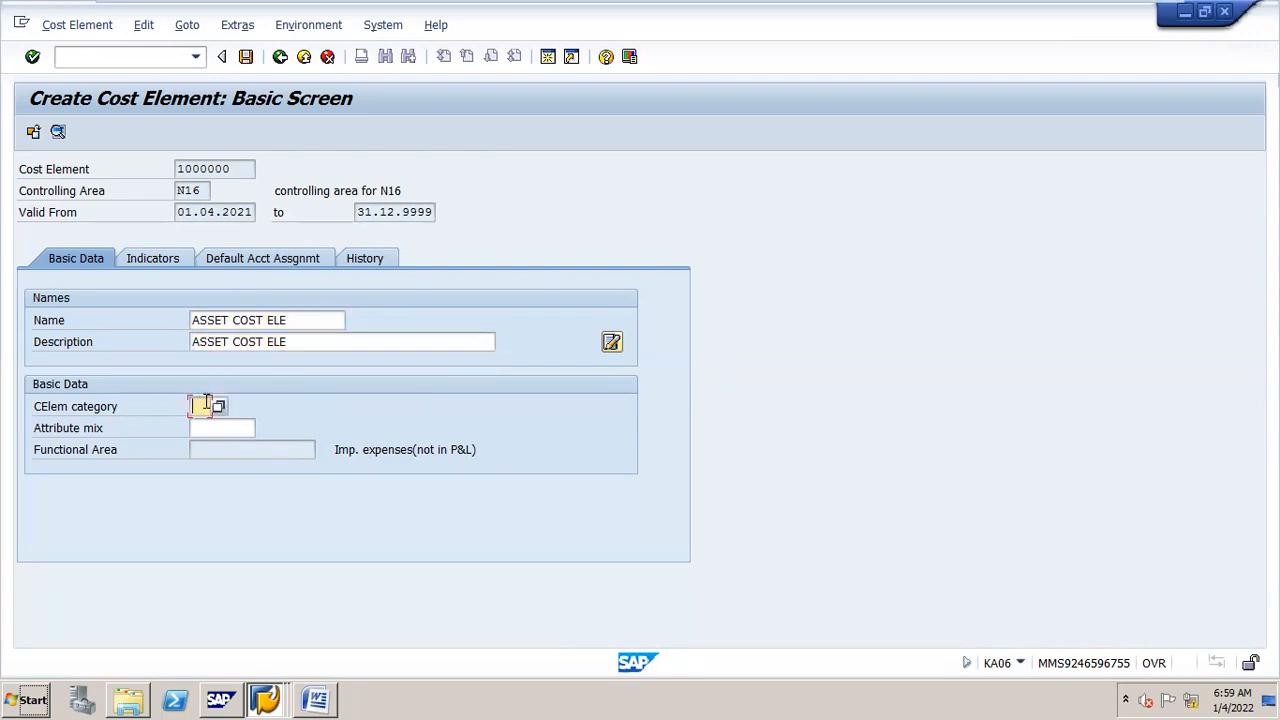
key(F4)
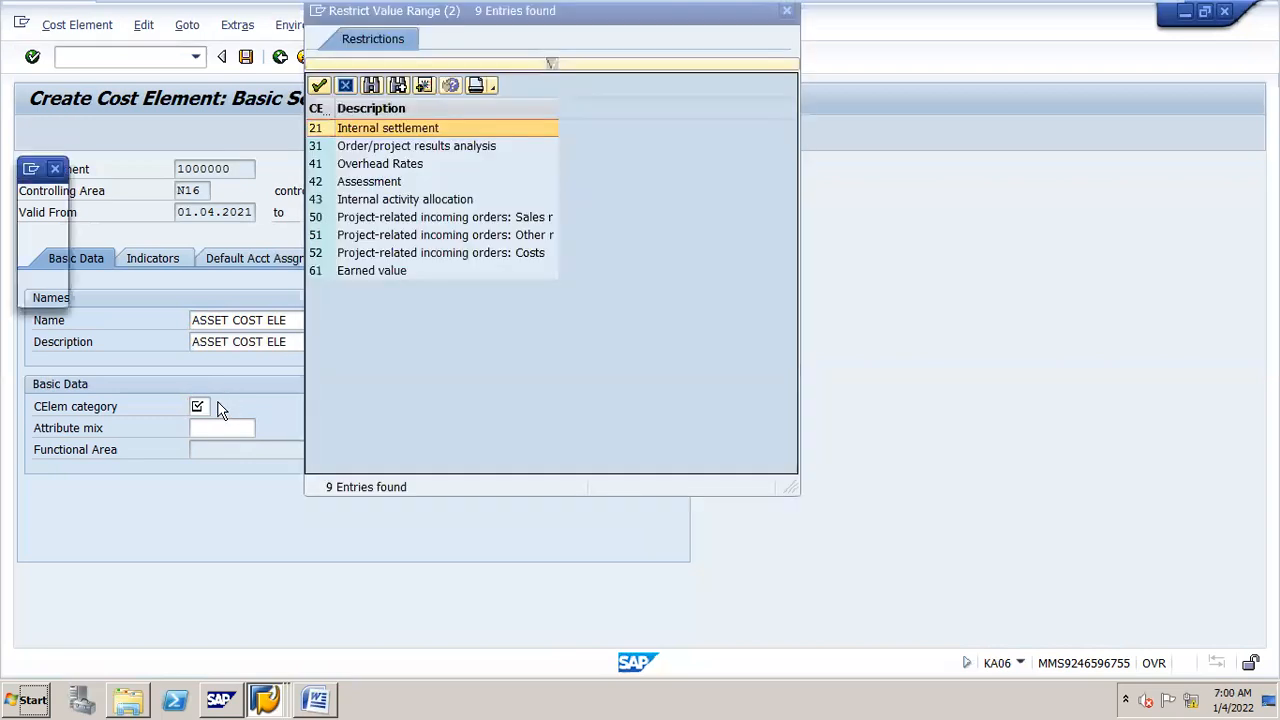
double_click(353, 186)
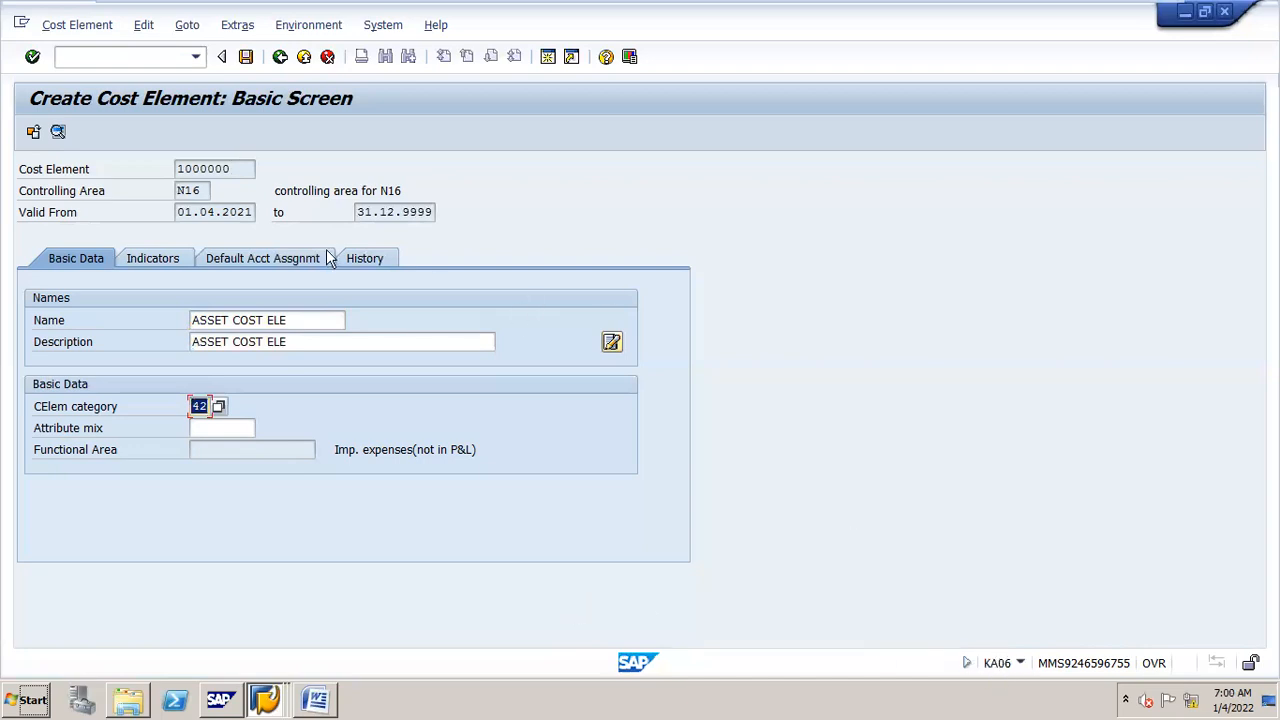
click(245, 57)
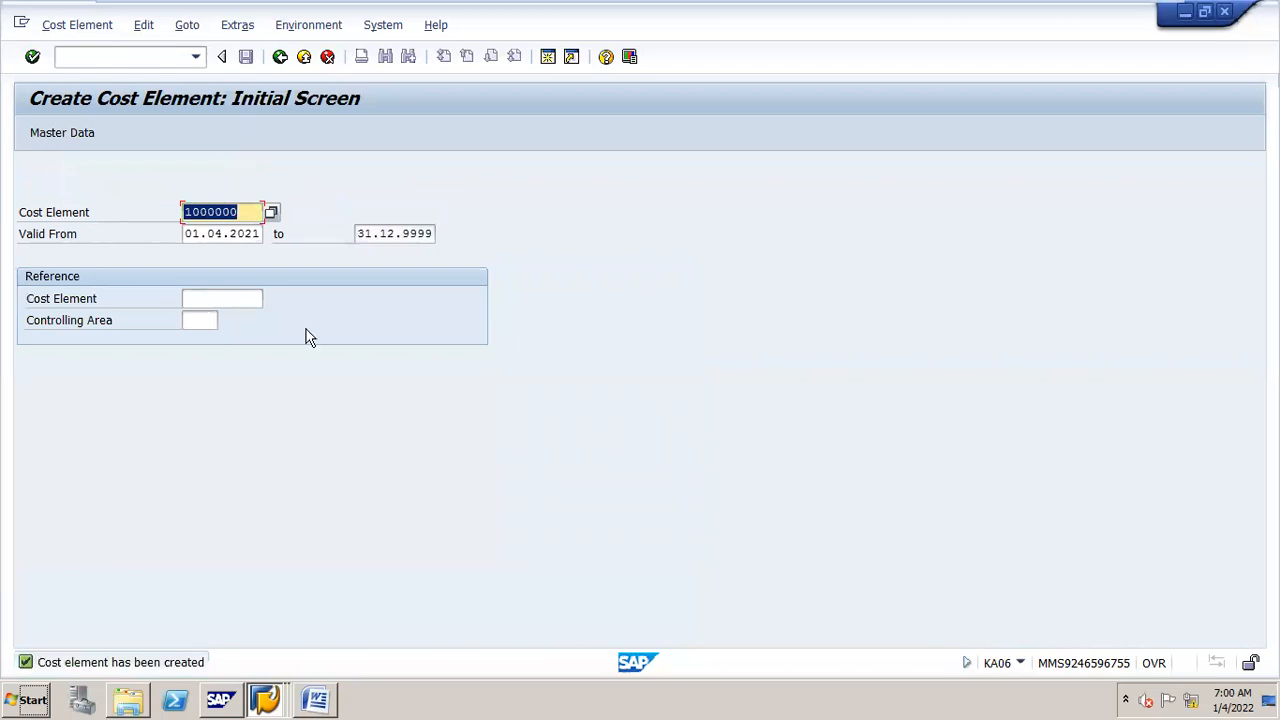
Switch to the Word document and compare the KANK number range instructions for RKIU with those for RKS.
click(313, 677)
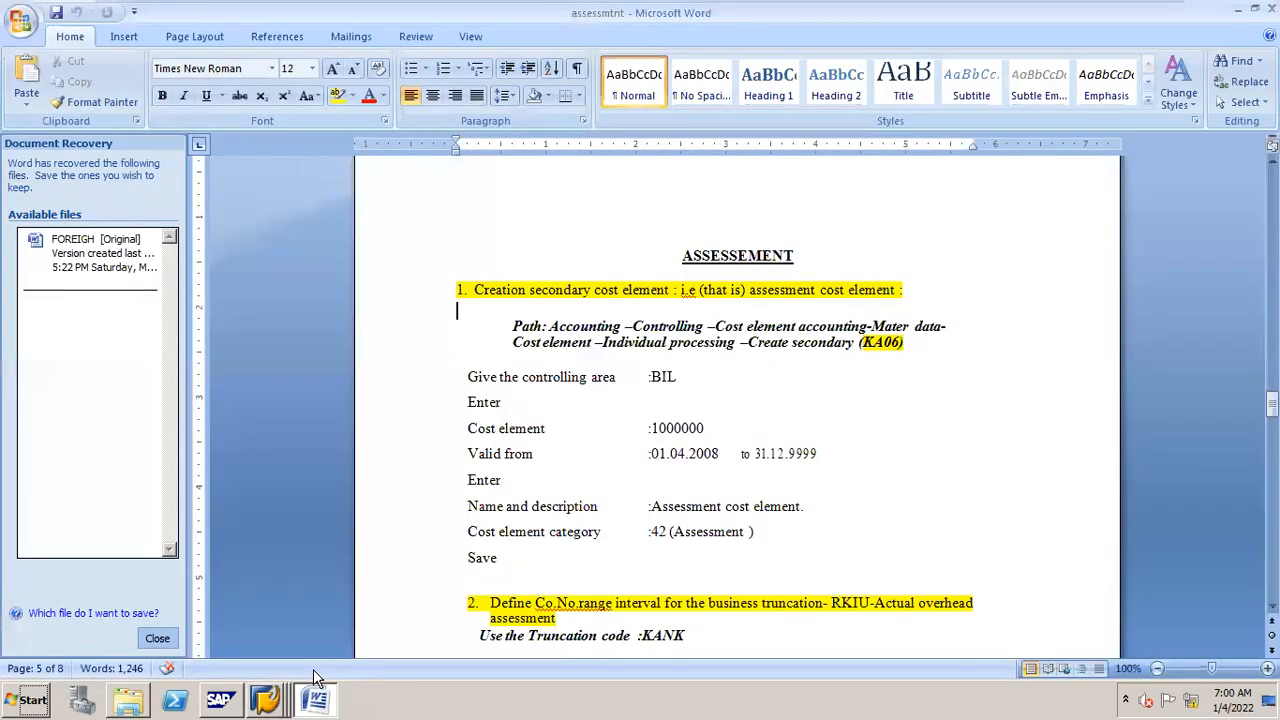
drag(1272, 403, 1272, 420)
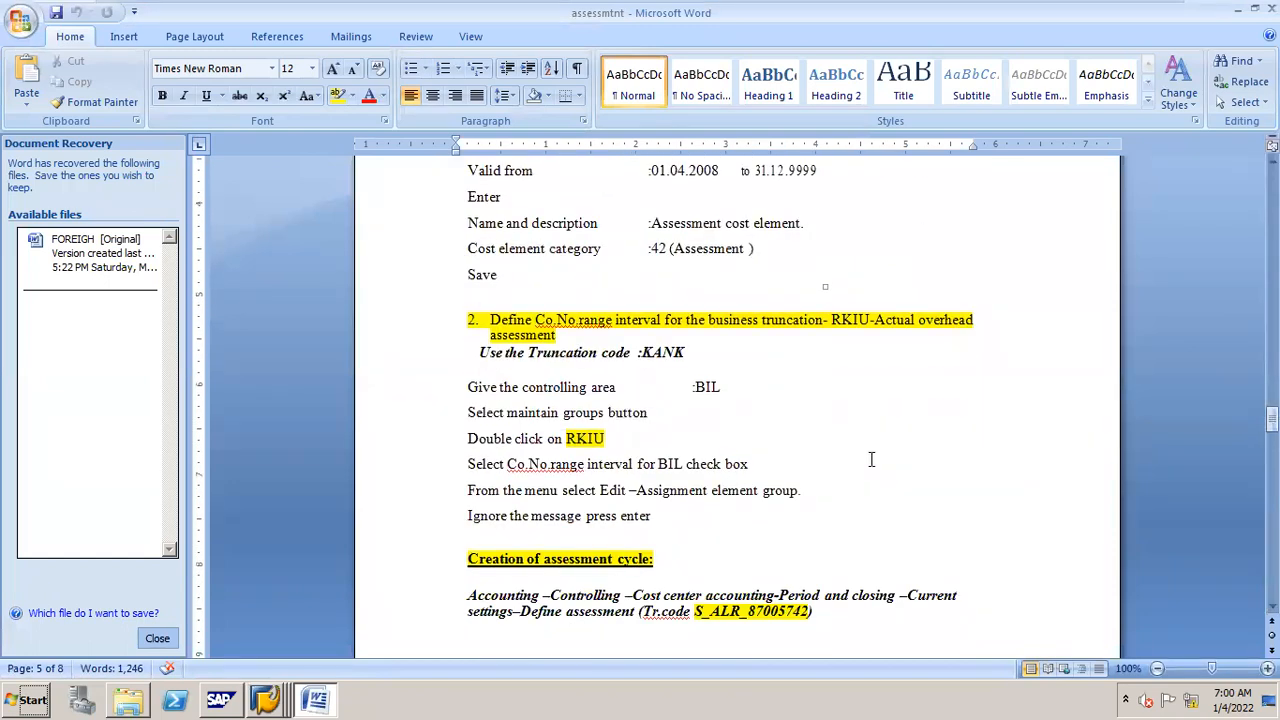
drag(567, 440, 610, 440)
drag(1271, 420, 1271, 232)
drag(566, 427, 596, 427)
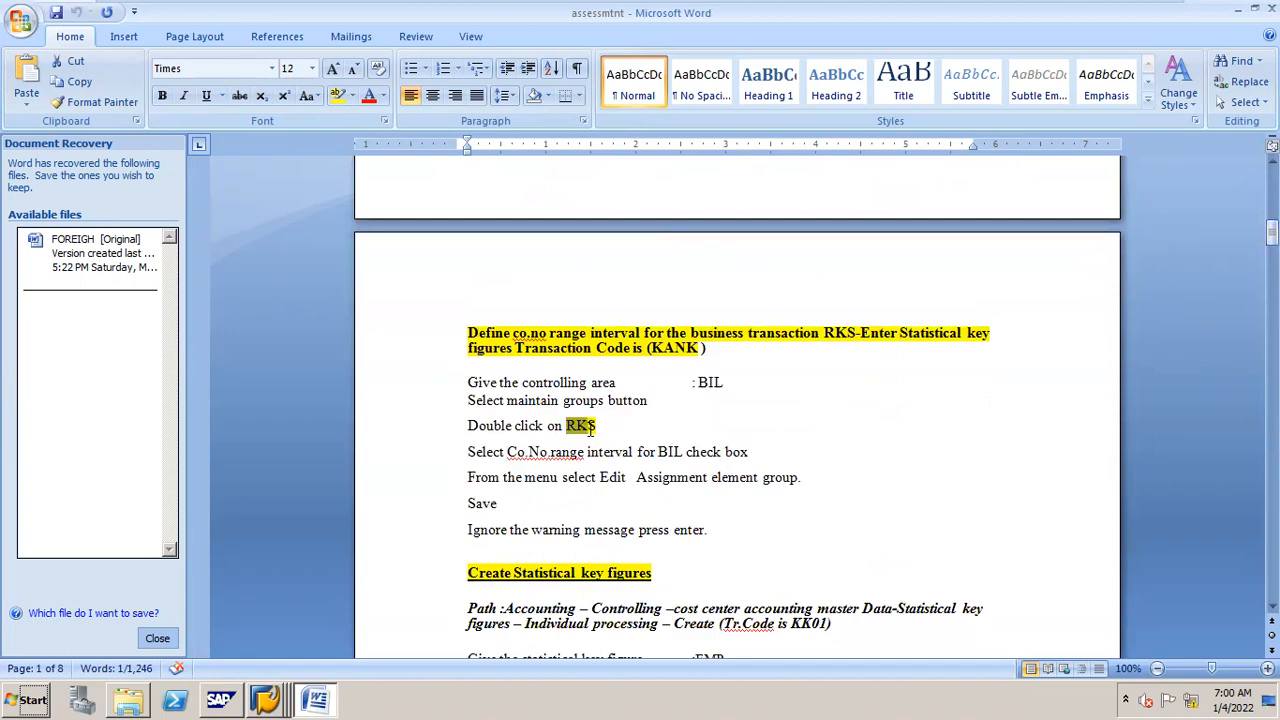
drag(1271, 232, 1271, 427)
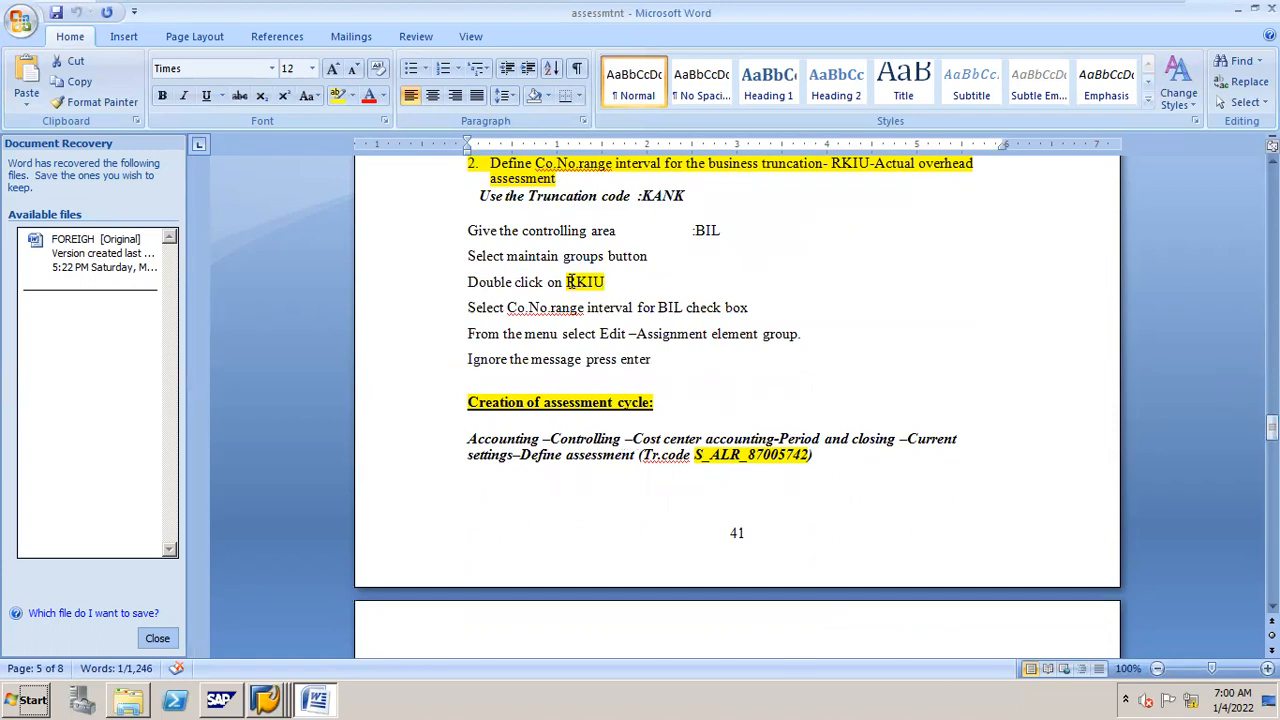
Switch to the SAP session for maintaining number range groups and select the CO document number range group.
key(alt+Tab)
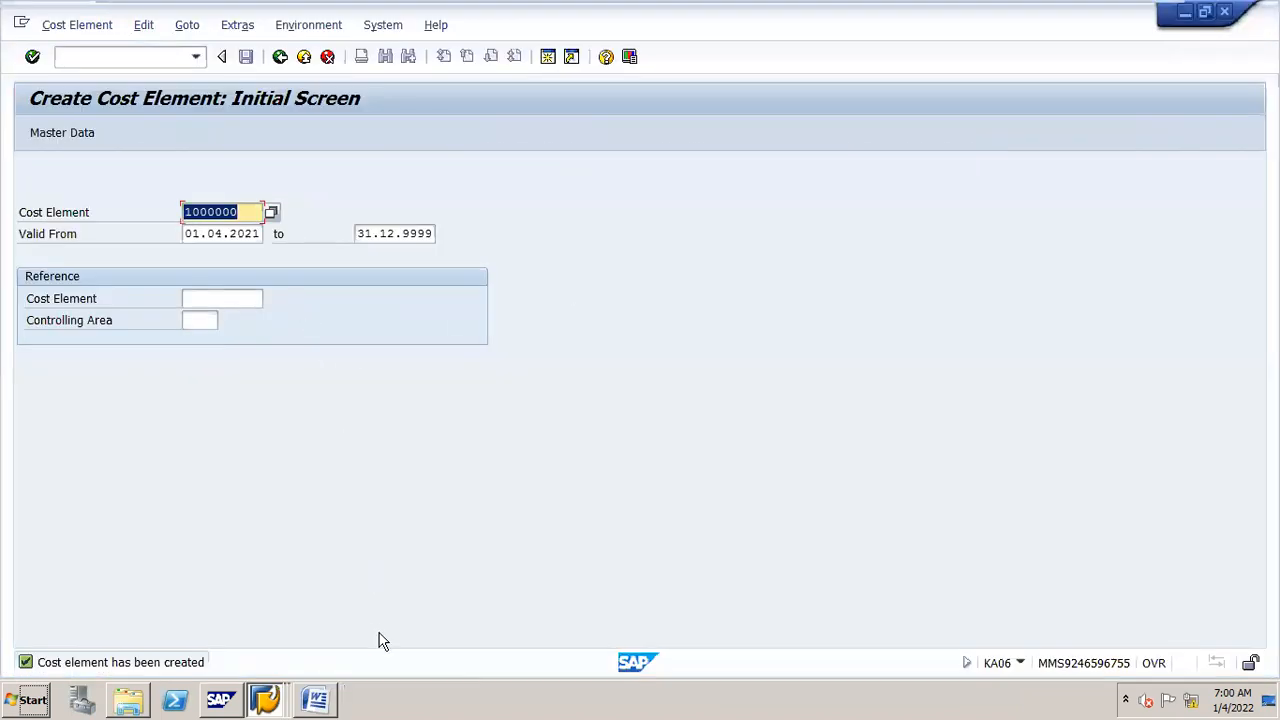
click(272, 690)
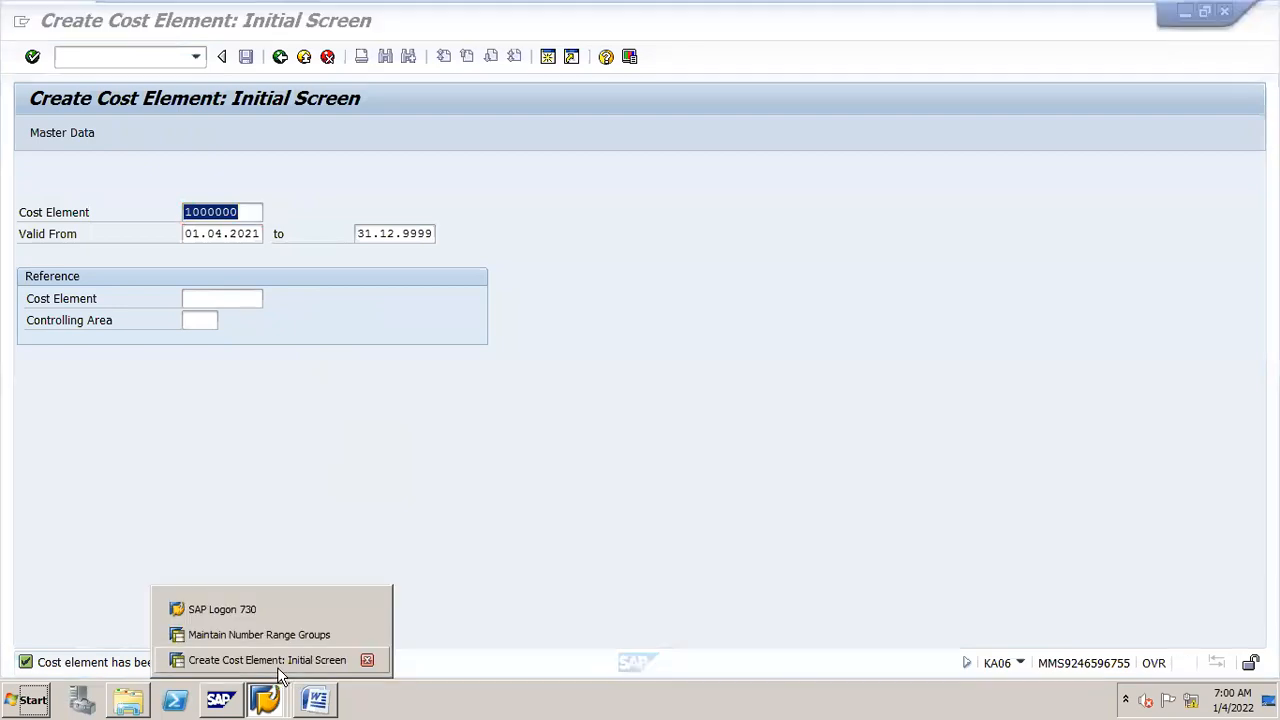
click(278, 667)
click(267, 696)
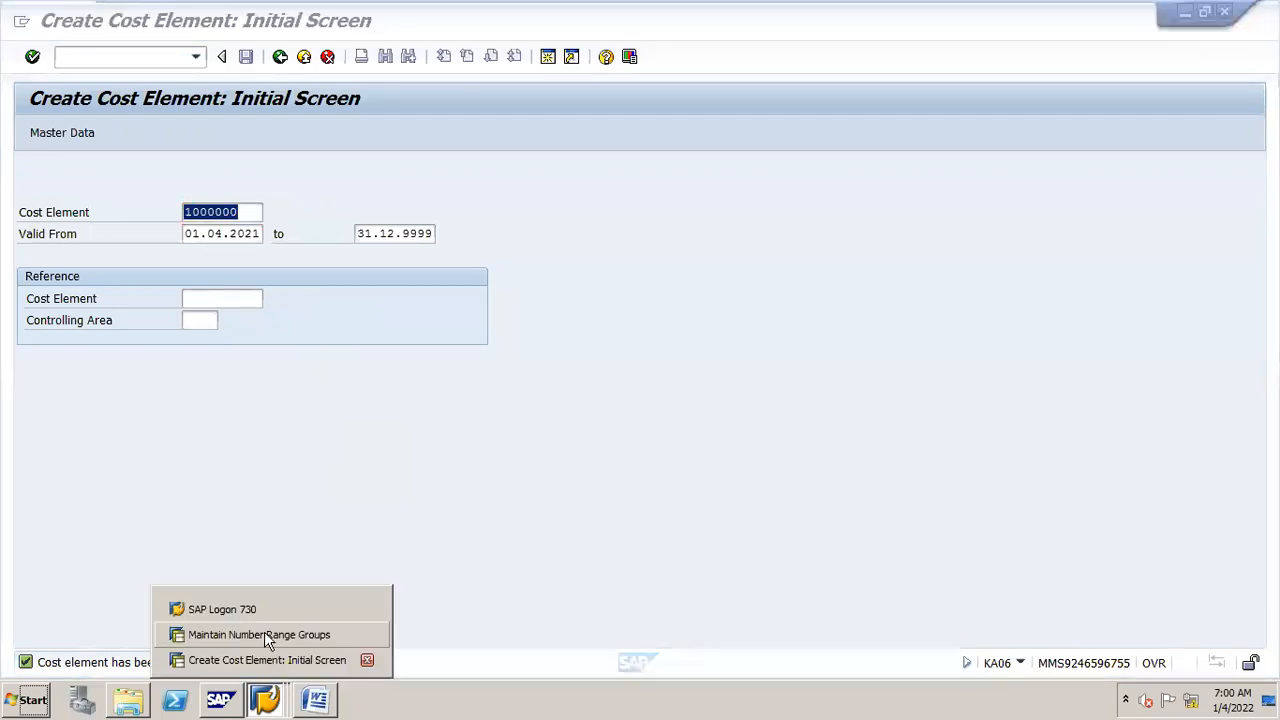
click(272, 632)
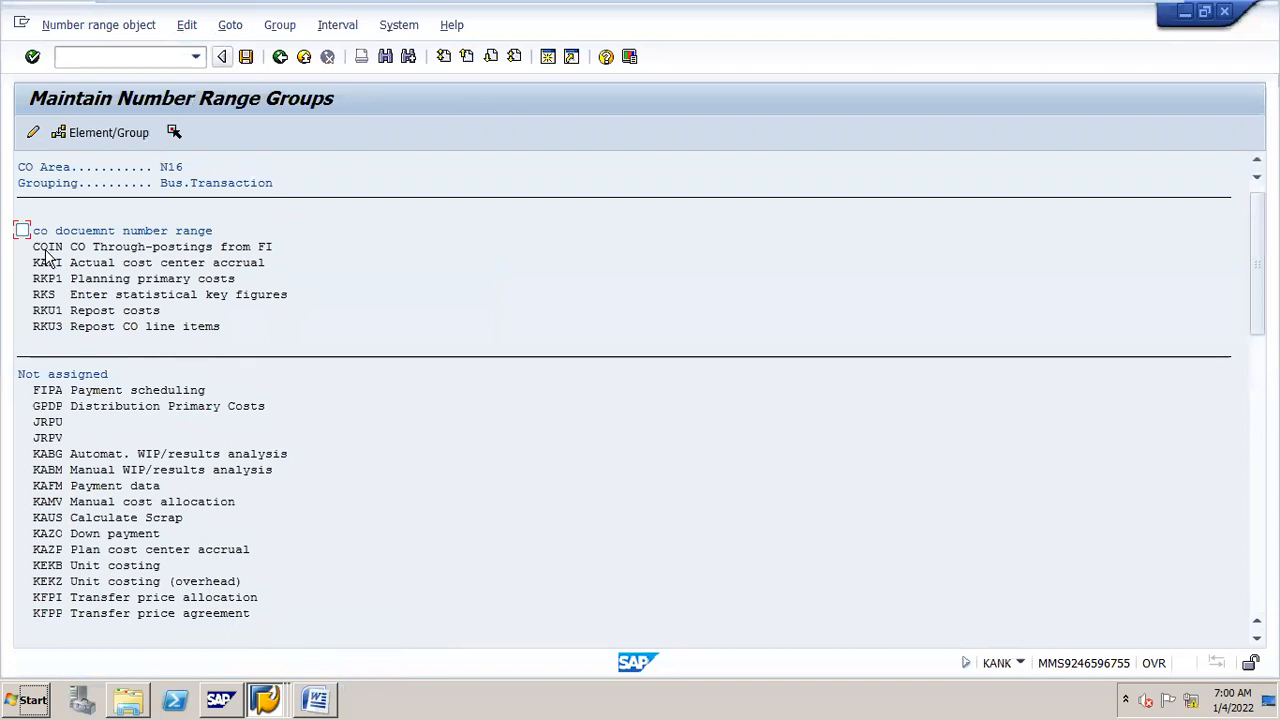
click(22, 230)
Find business transaction RKIU, assign it to the selected CO document number range group and save.
click(388, 56)
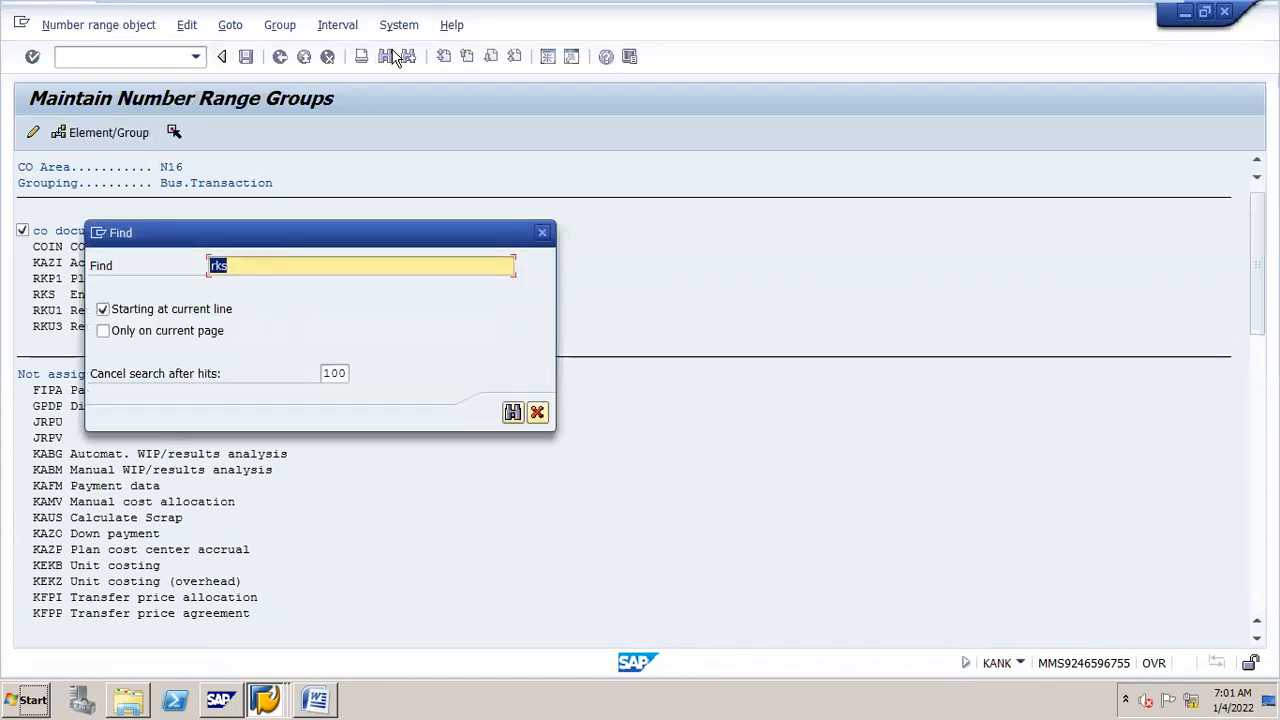
text(RKIU)
key(Return)
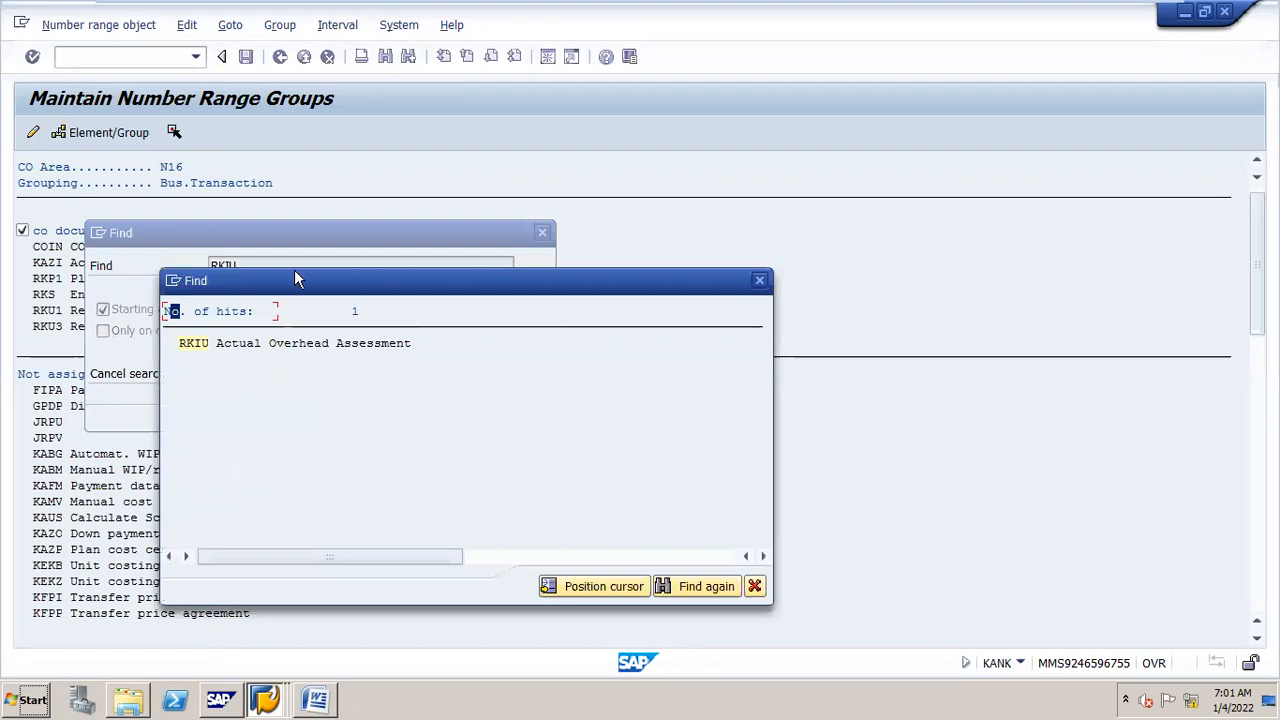
click(191, 345)
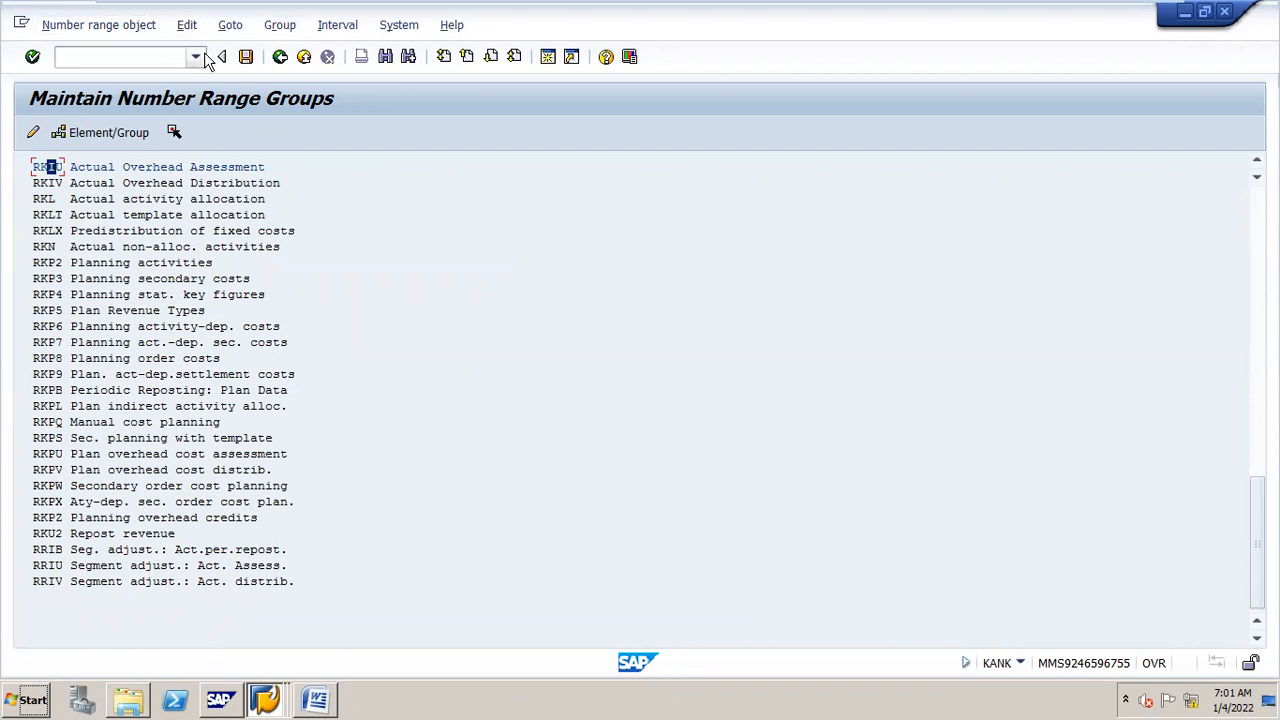
click(187, 25)
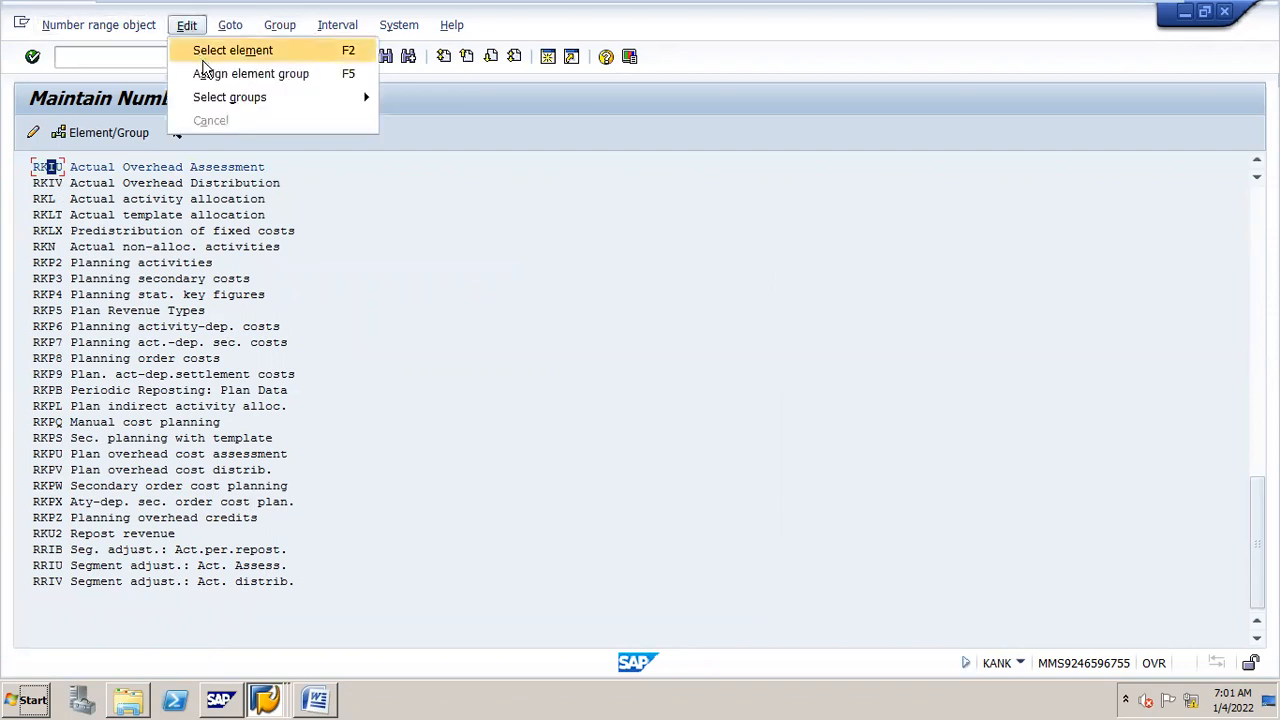
click(215, 71)
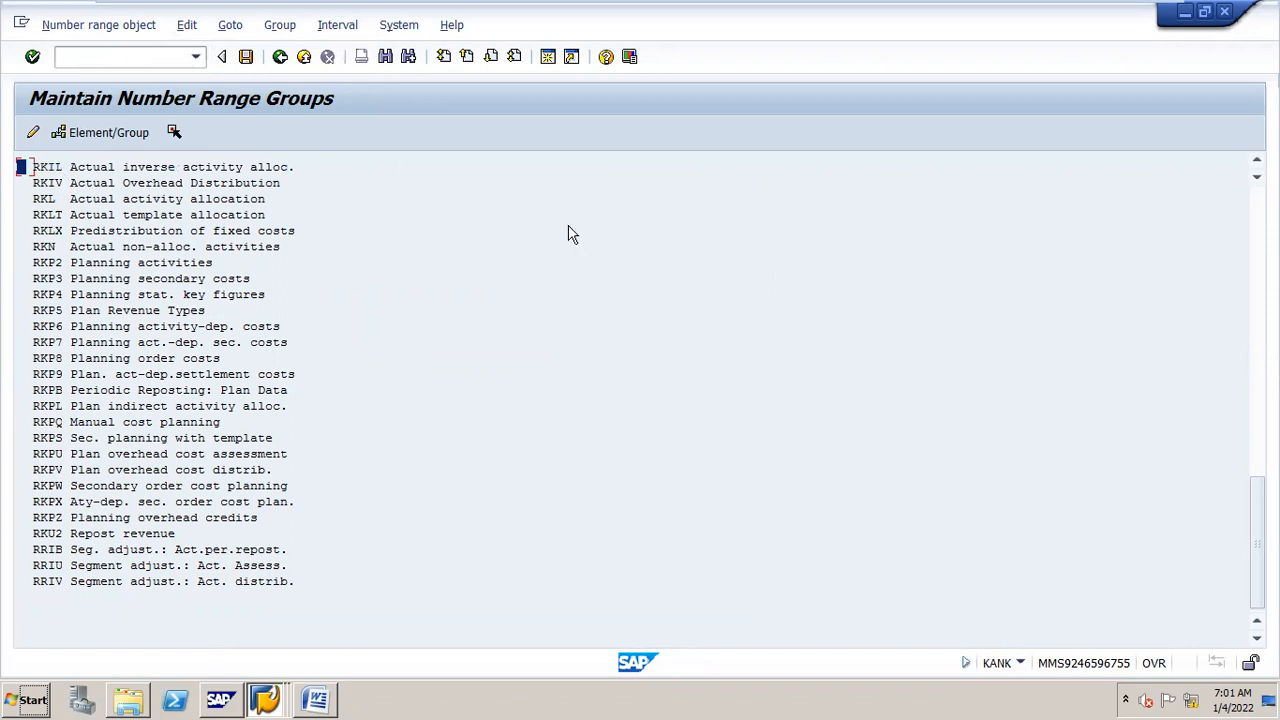
drag(1257, 545, 1257, 263)
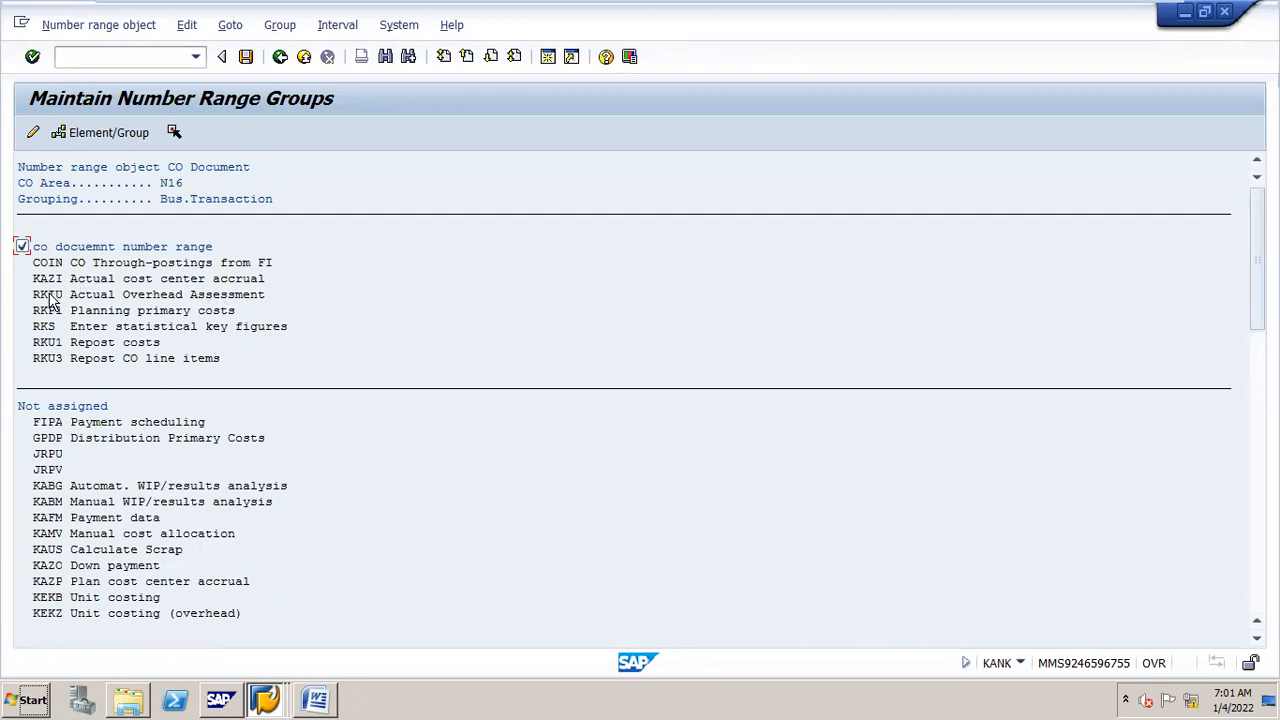
click(246, 56)
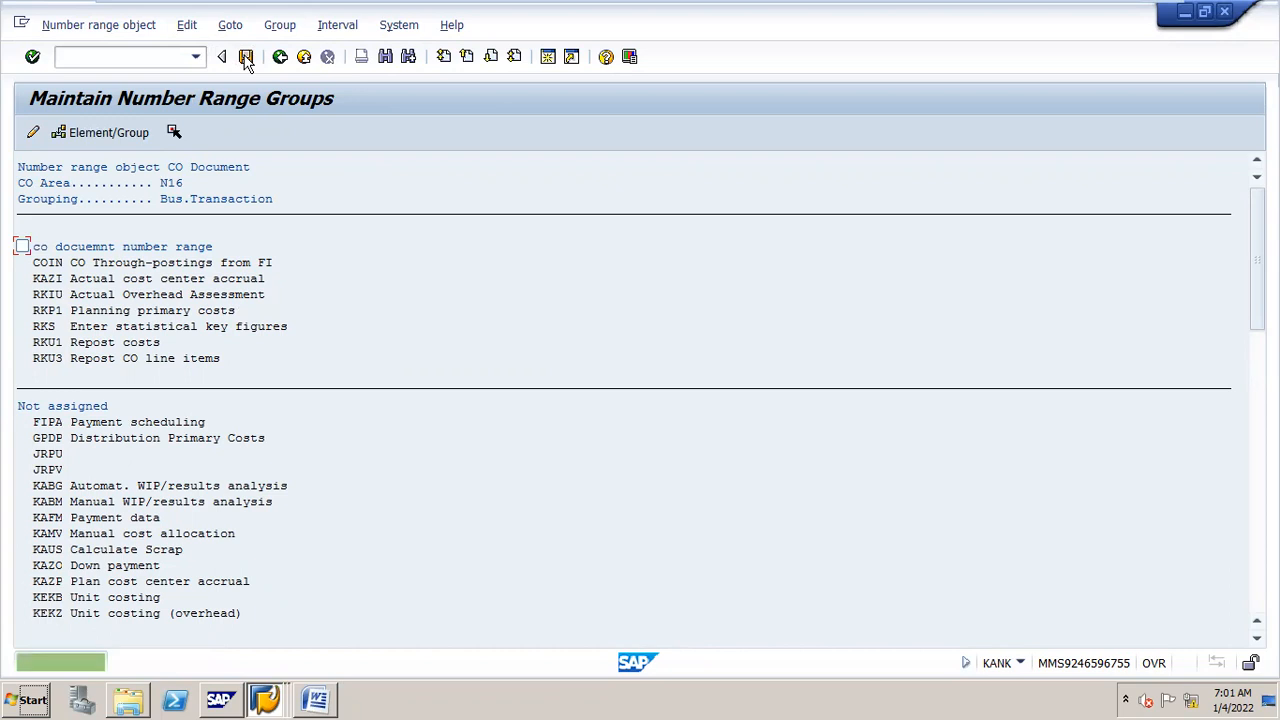
Copy transaction code S_ALR_87005742 from the Word document and run it in SAP to open assessment cycle creation.
click(315, 682)
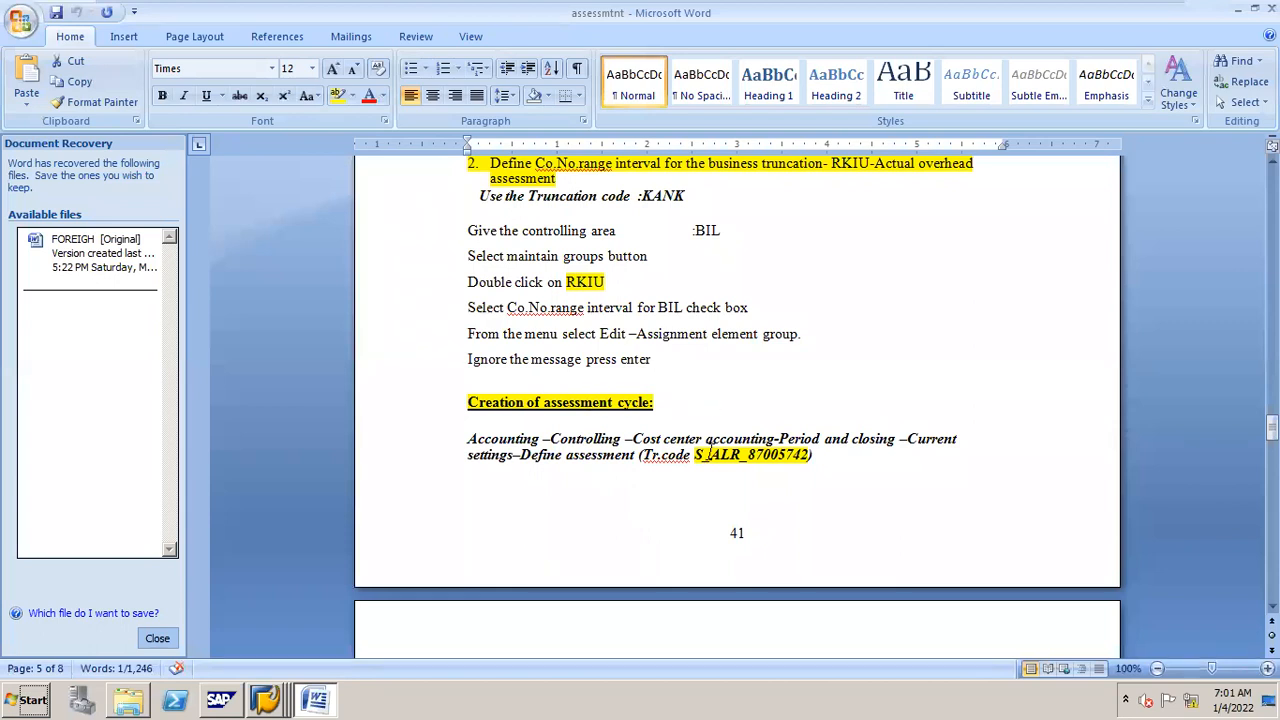
drag(695, 454, 789, 459)
key(ctrl+c)
key(alt+Tab)
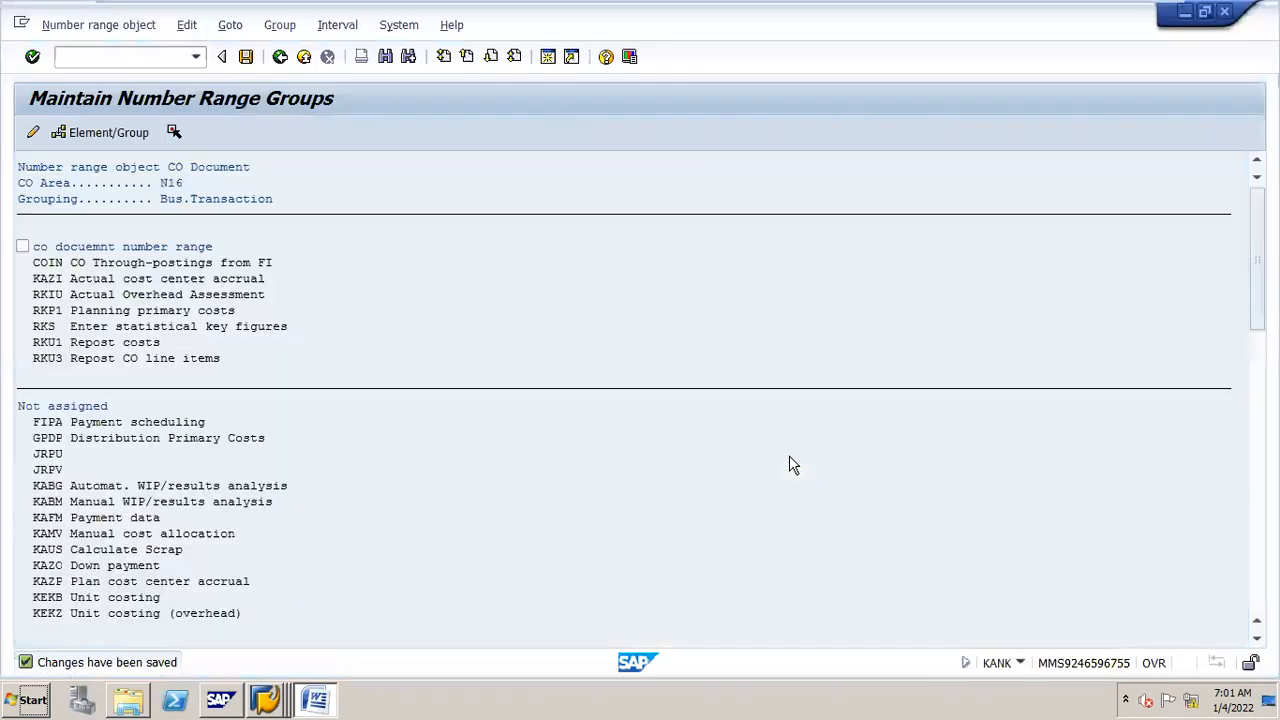
click(176, 60)
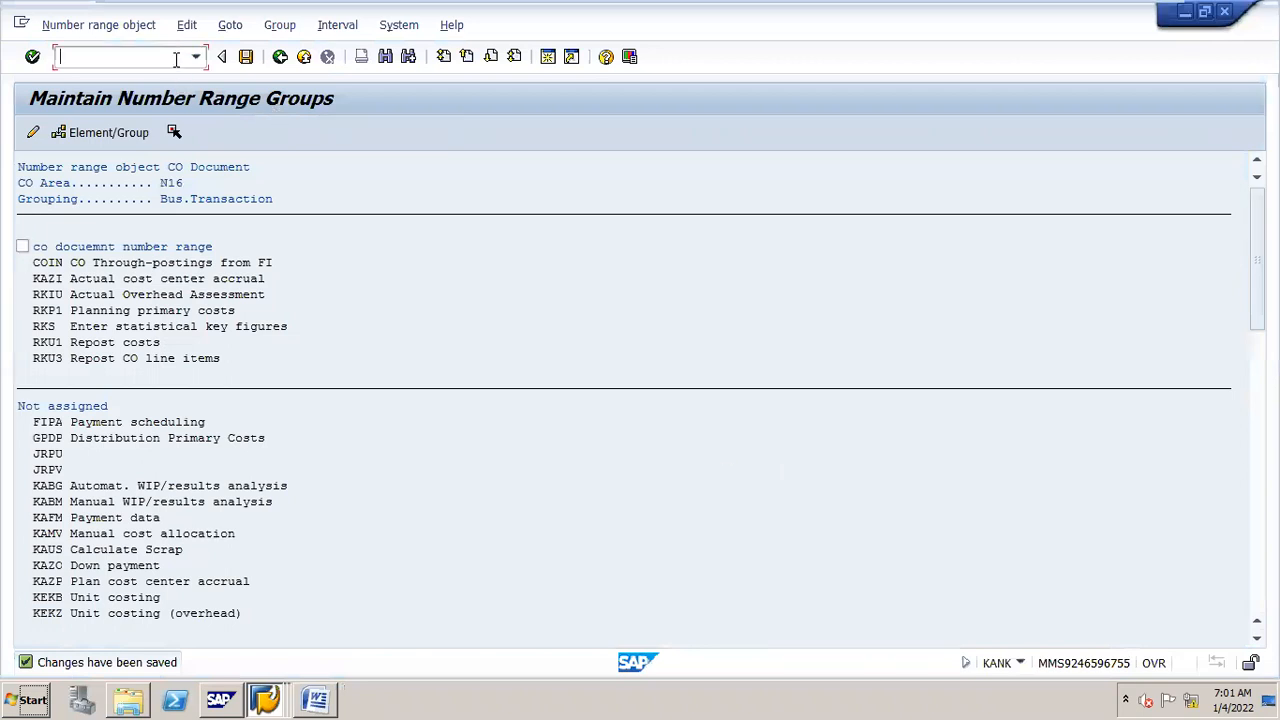
text(/n)
key(ctrl+v)
key(Return)
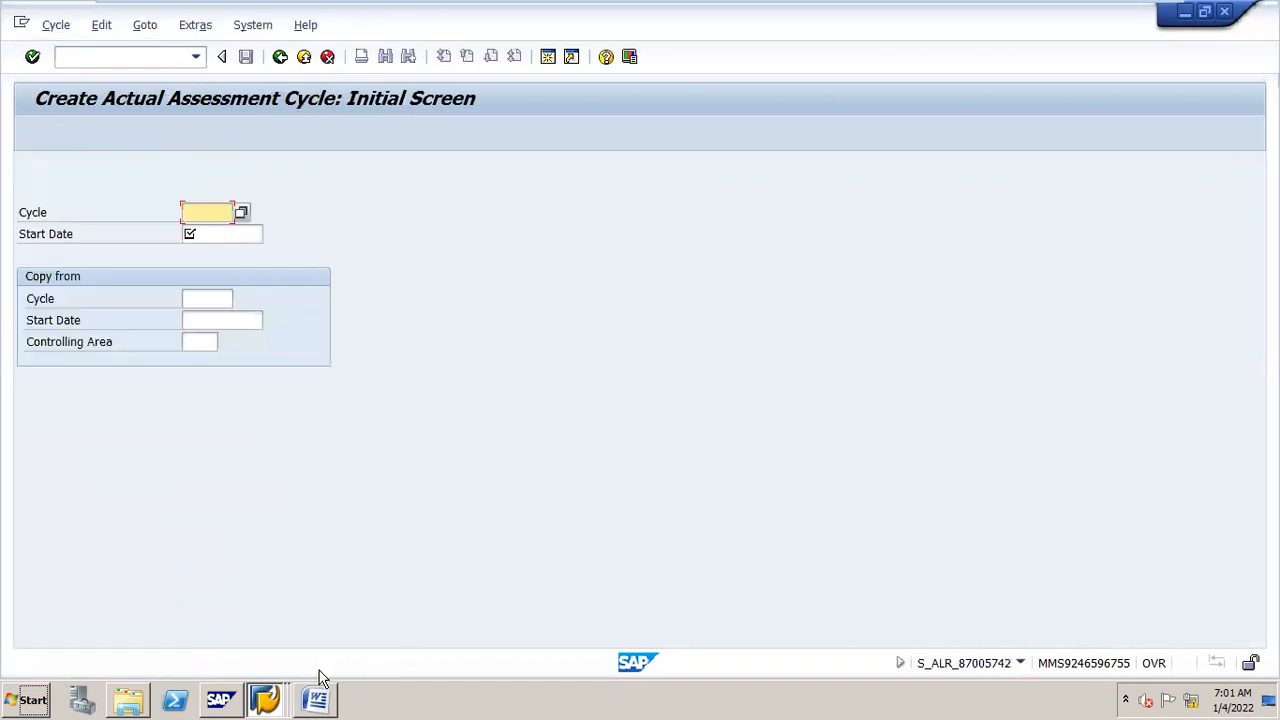
Start actual assessment cycle N16 with start date 01.04.2021 and continue to its header data.
click(315, 699)
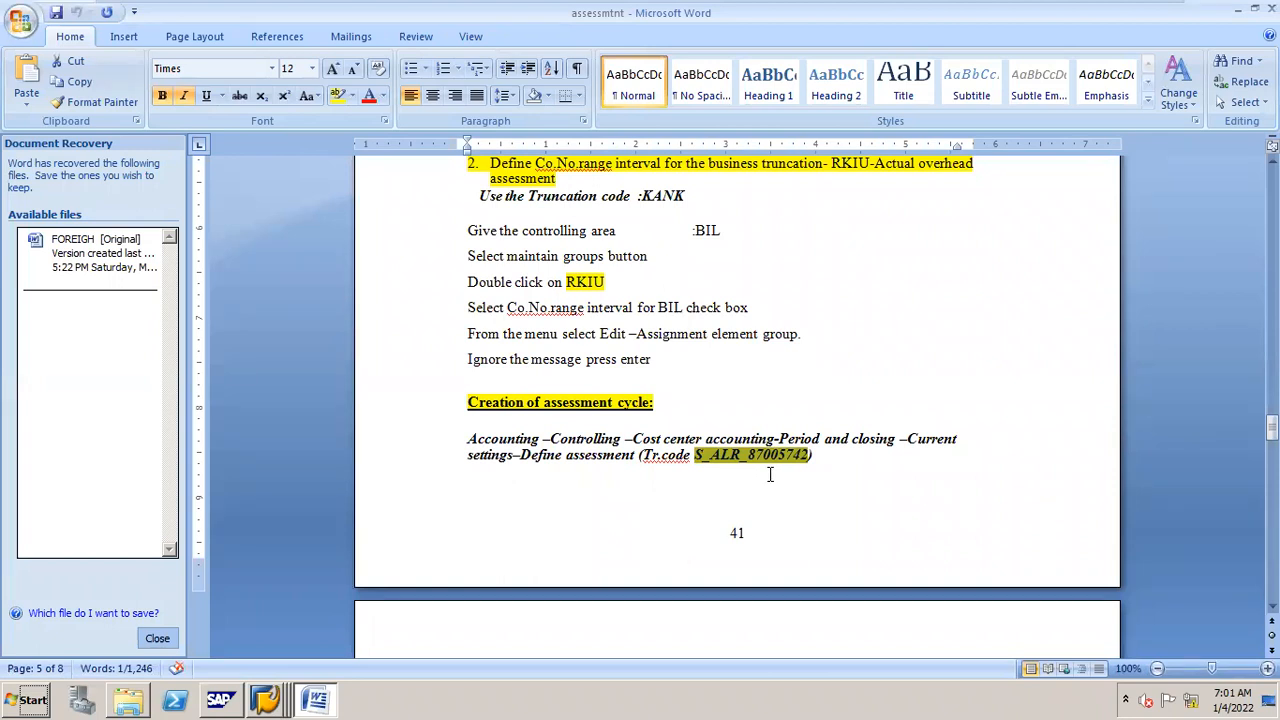
key(alt+Tab)
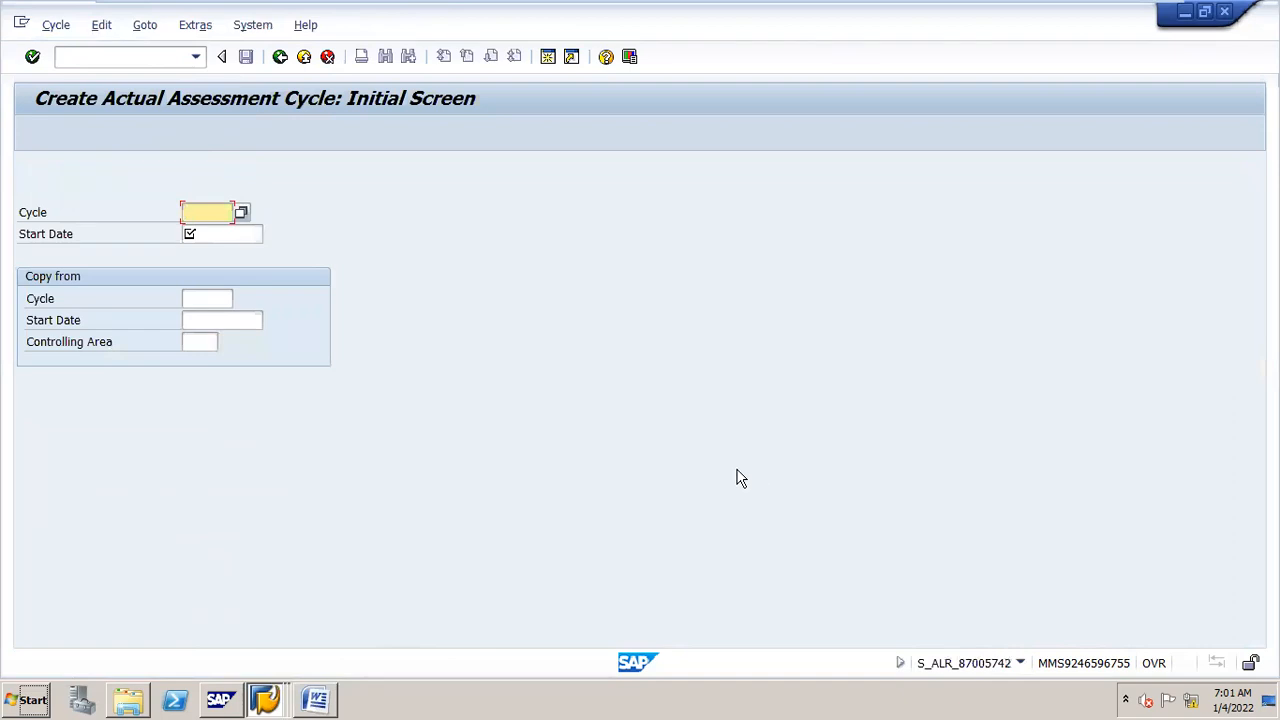
text(N16)
key(Tab)
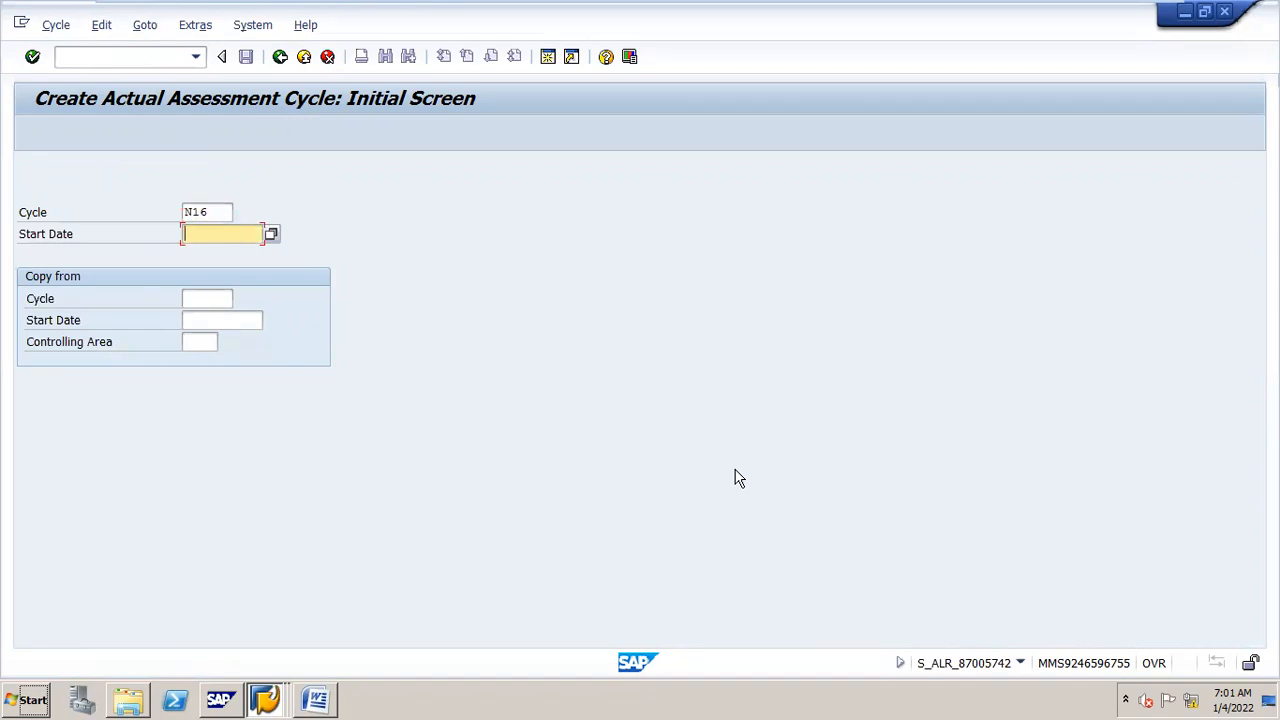
text(01)
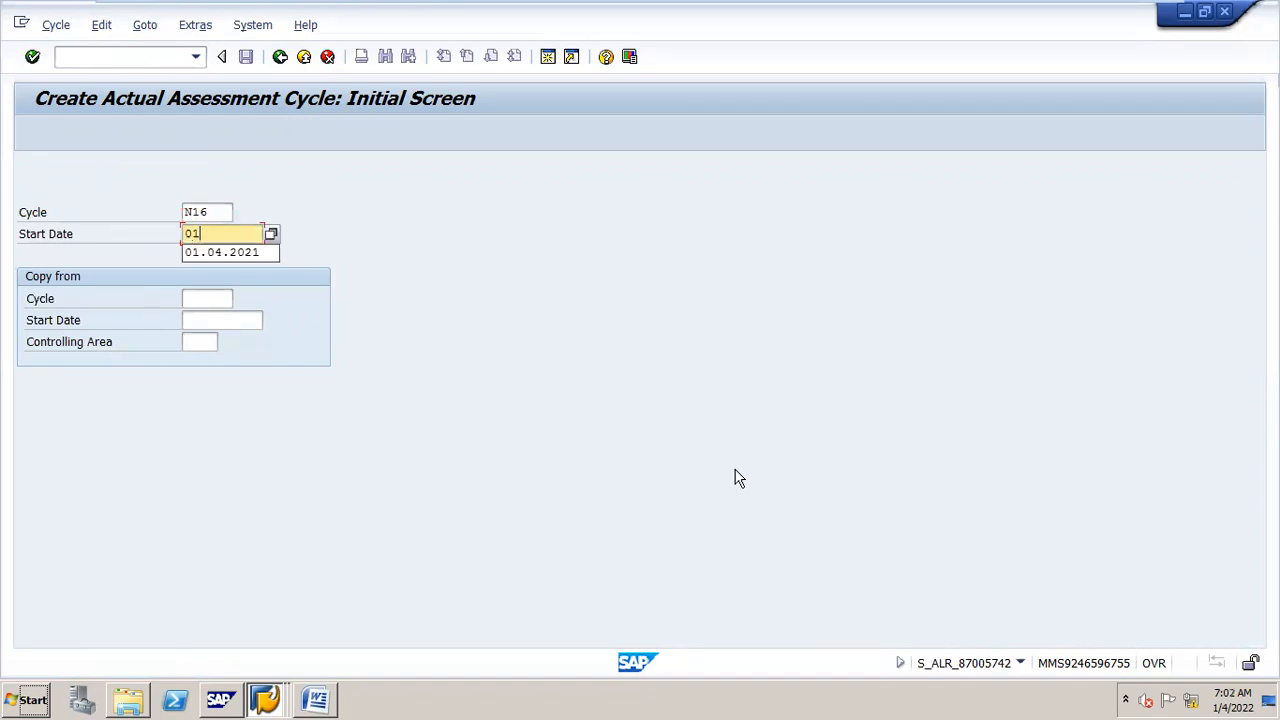
text(.04.2021)
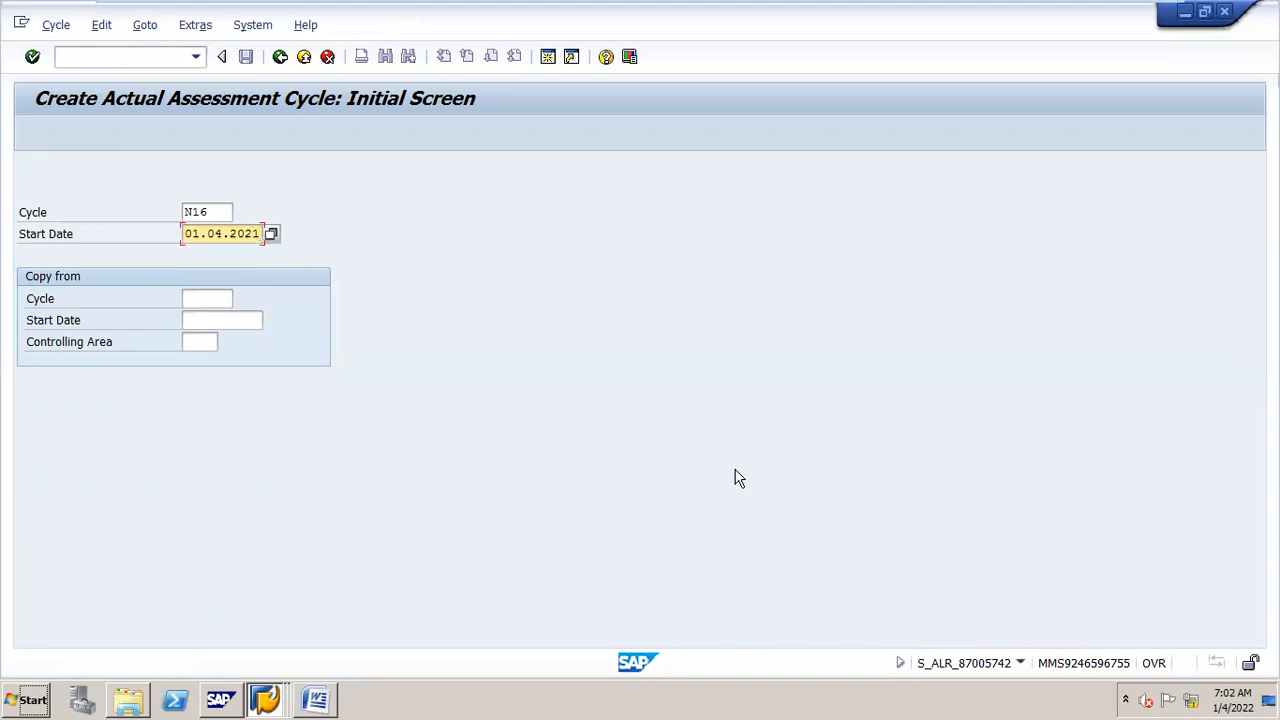
key(Return)
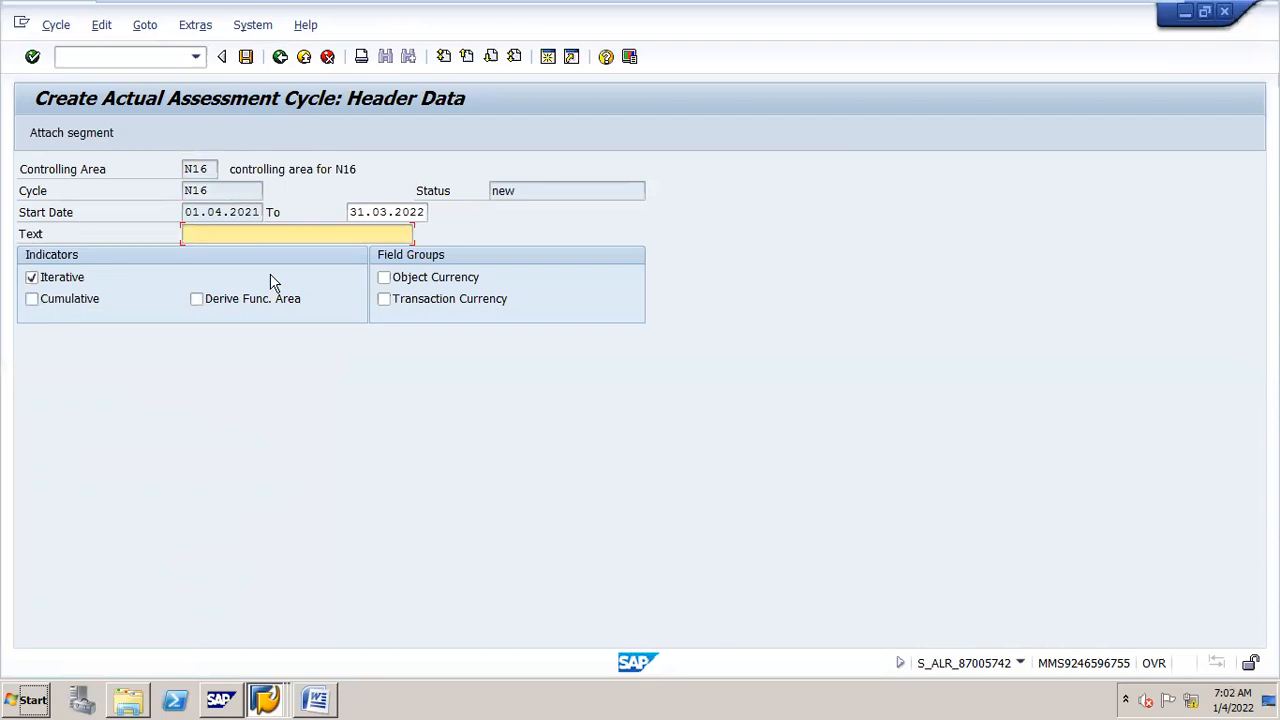
text(SA)
key(BackSpace)
key(BackSpace)
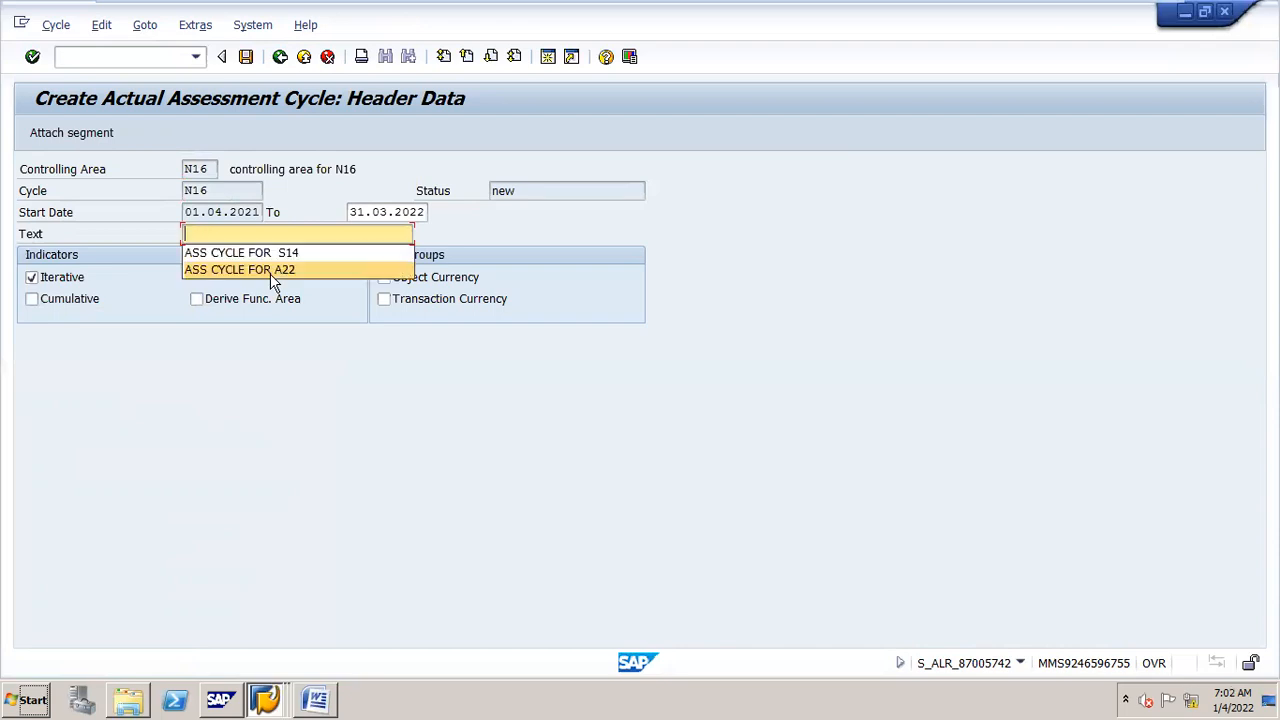
click(219, 231)
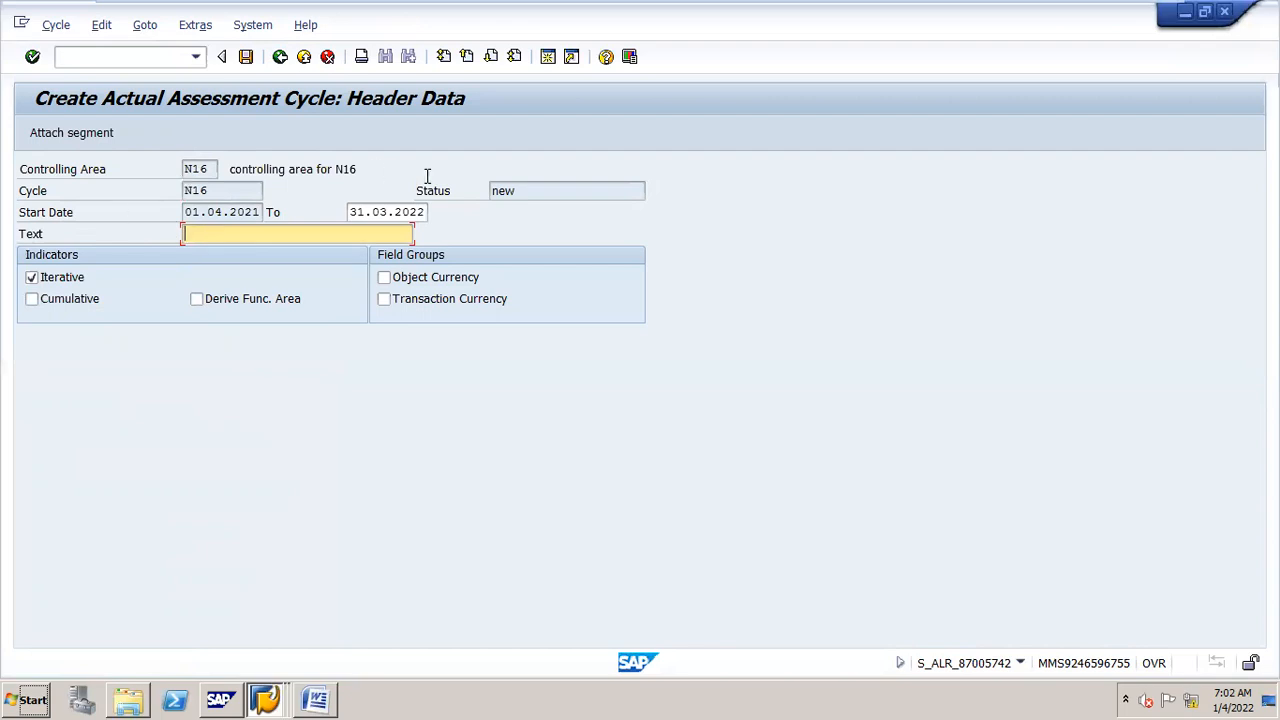
Enter ASS CYCLE FOR N16 as the cycle text and attach a new segment to the cycle.
text(SA)
key(BackSpace)
key(BackSpace)
key(Down)
key(Return)
key(BackSpace)
key(BackSpace)
key(BackSpace)
text(N1)
click(38, 140)
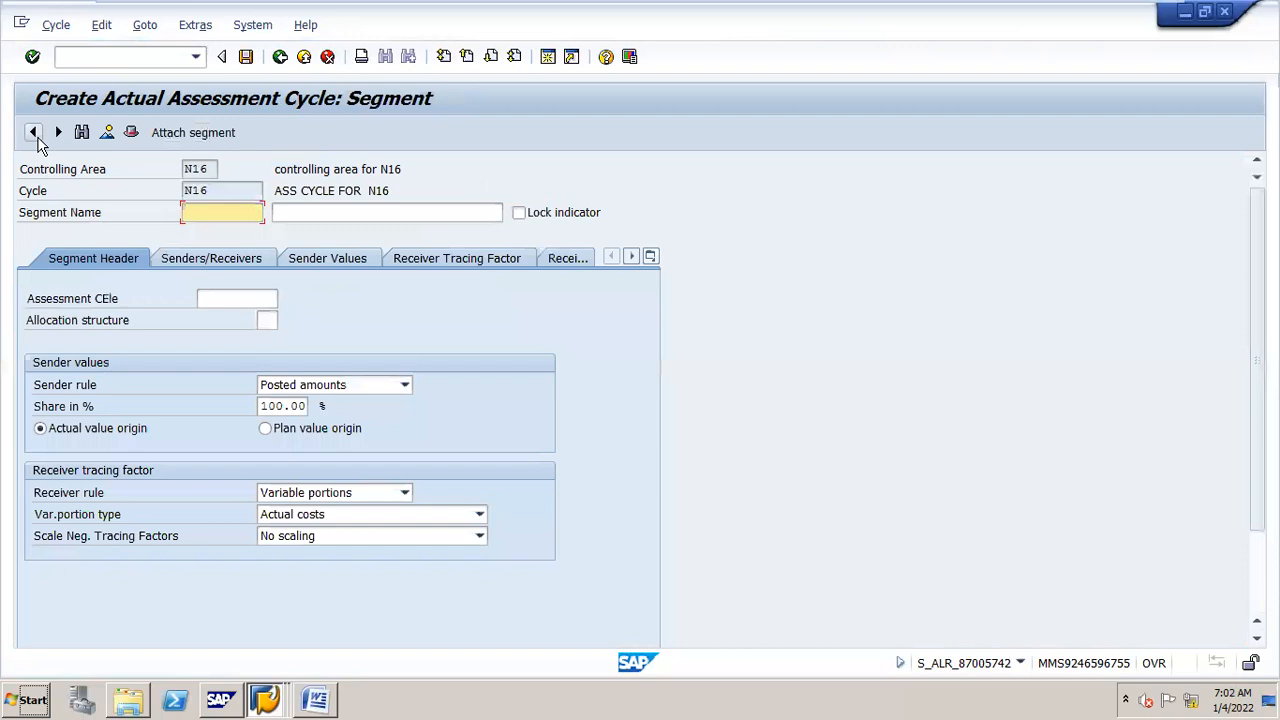
Name the new segment SALRIES and give it the description SALARIES ALL.
text(SAL)
key(Down)
key(Return)
key(Tab)
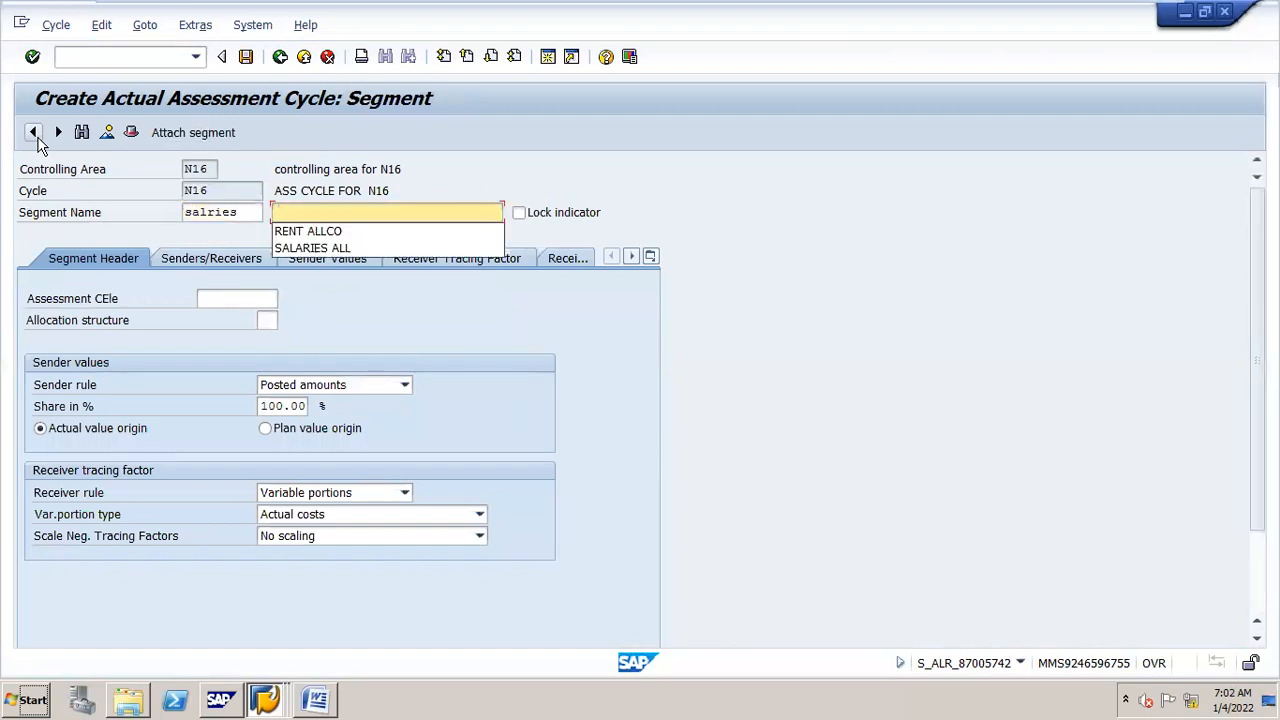
key(Down)
key(Down)
key(Return)
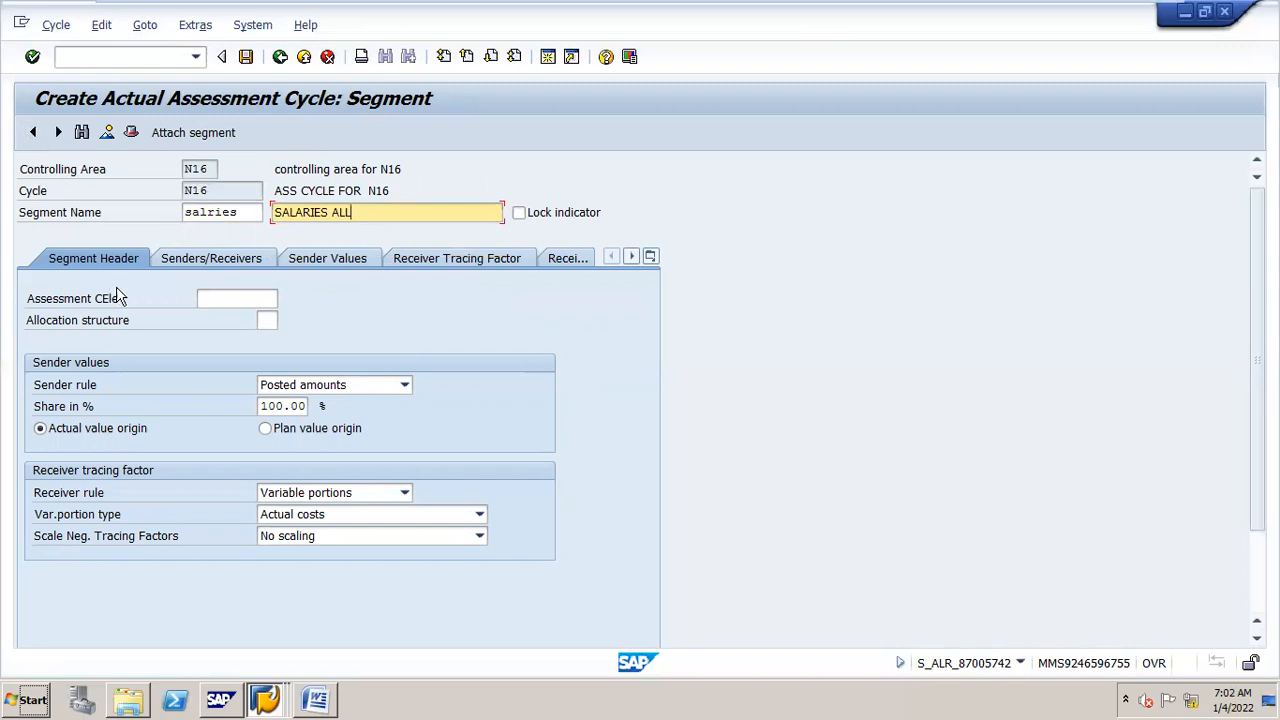
Set the SALRIES segment's assessment cost element to 1000000 and its variable portion type to Actual Statistical Key Figures.
click(258, 298)
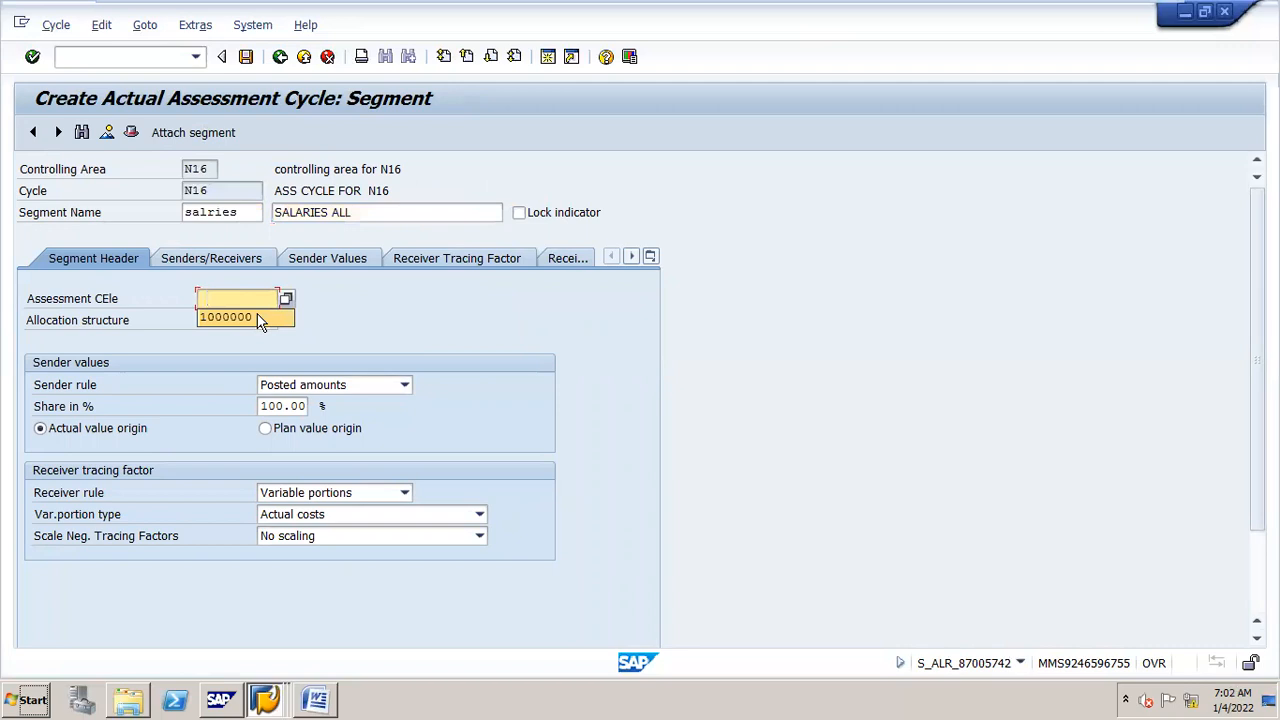
click(258, 316)
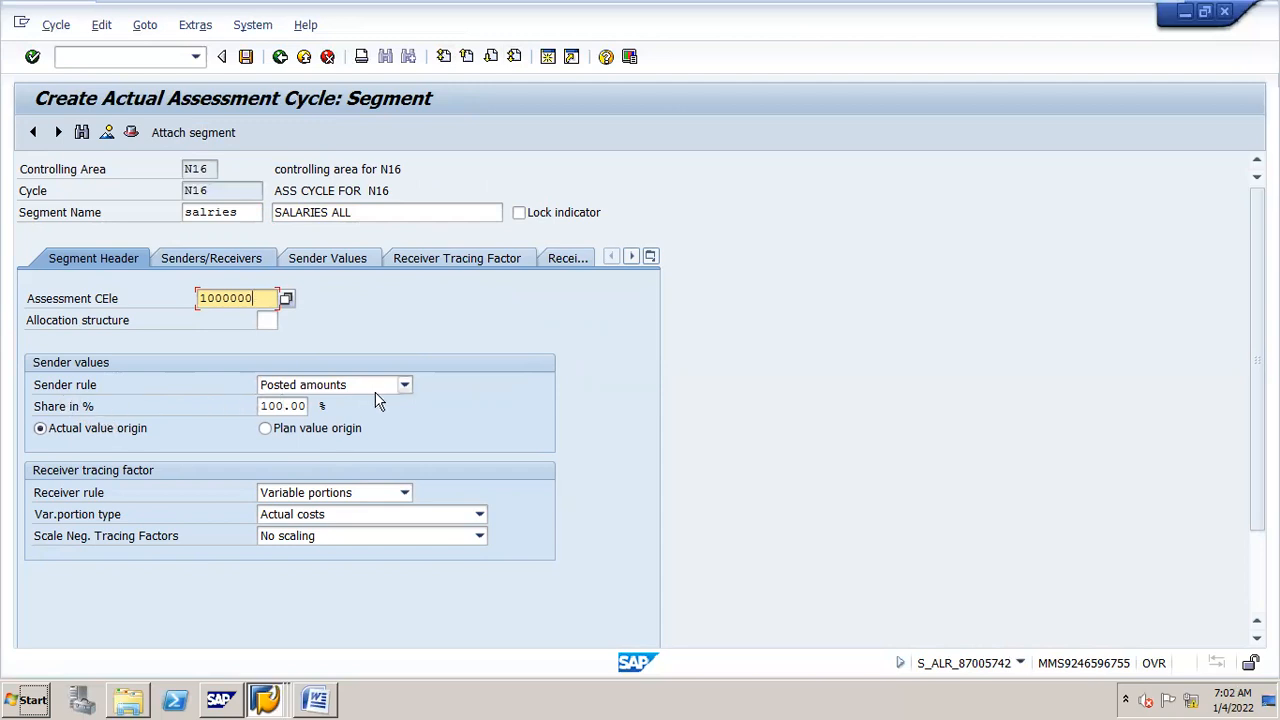
double_click(533, 31)
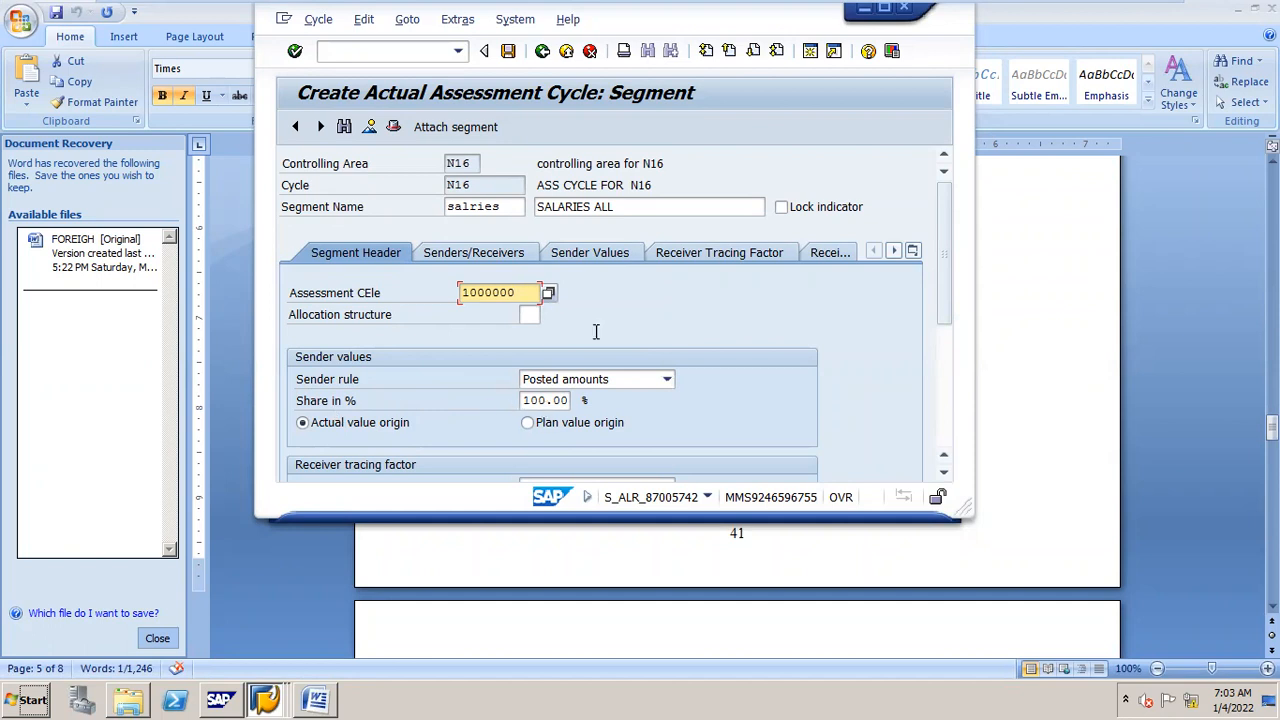
click(882, 12)
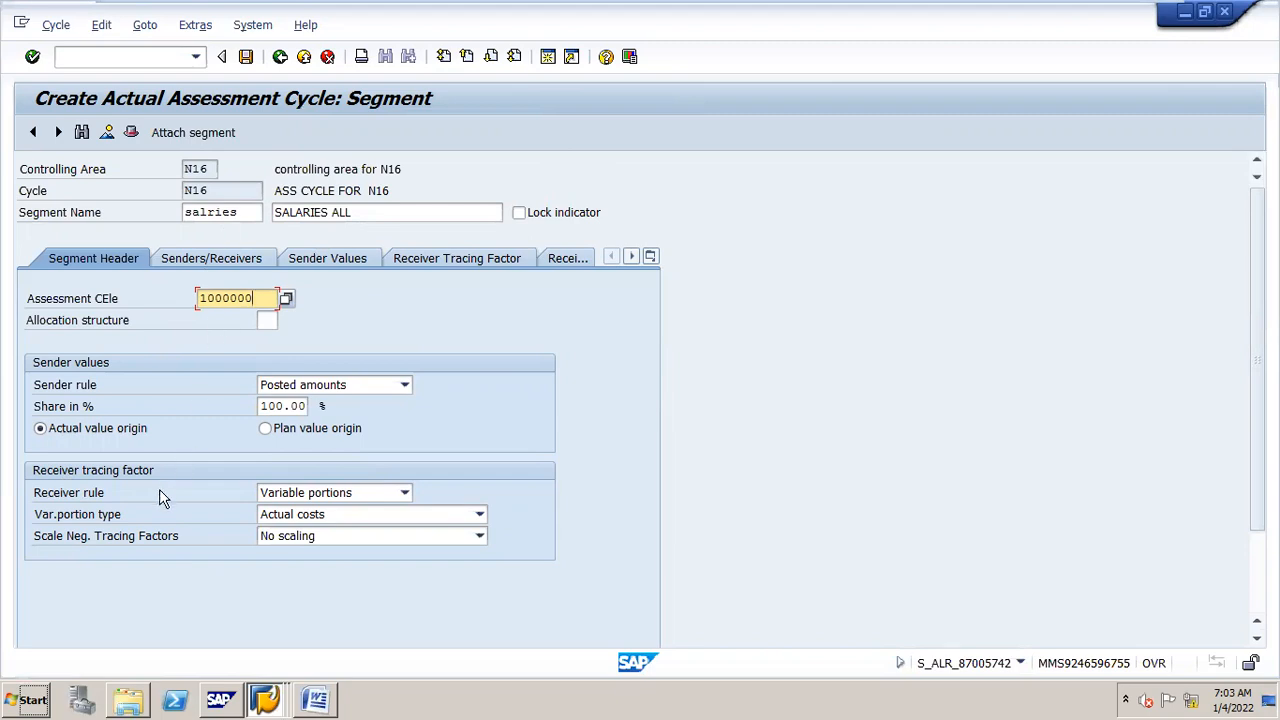
click(480, 516)
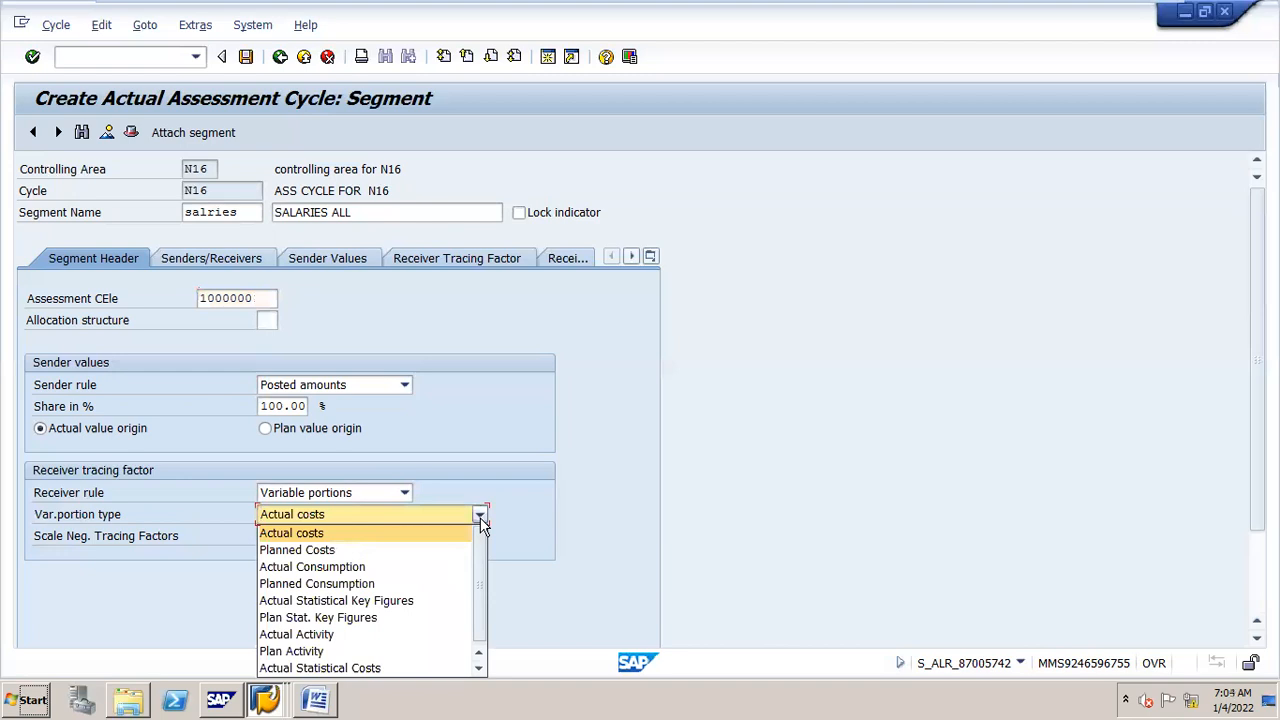
click(384, 601)
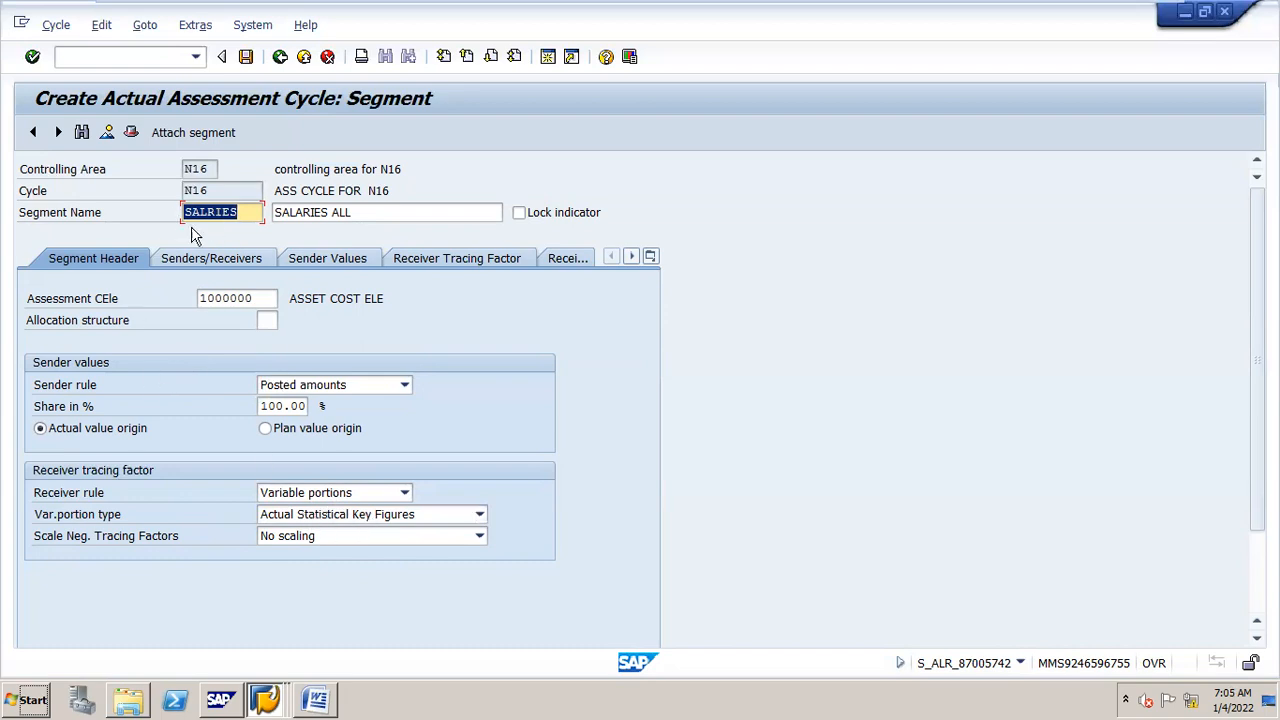
Define the SALRIES segment's sender as cost center DEPT O with cost element 400100.
click(203, 262)
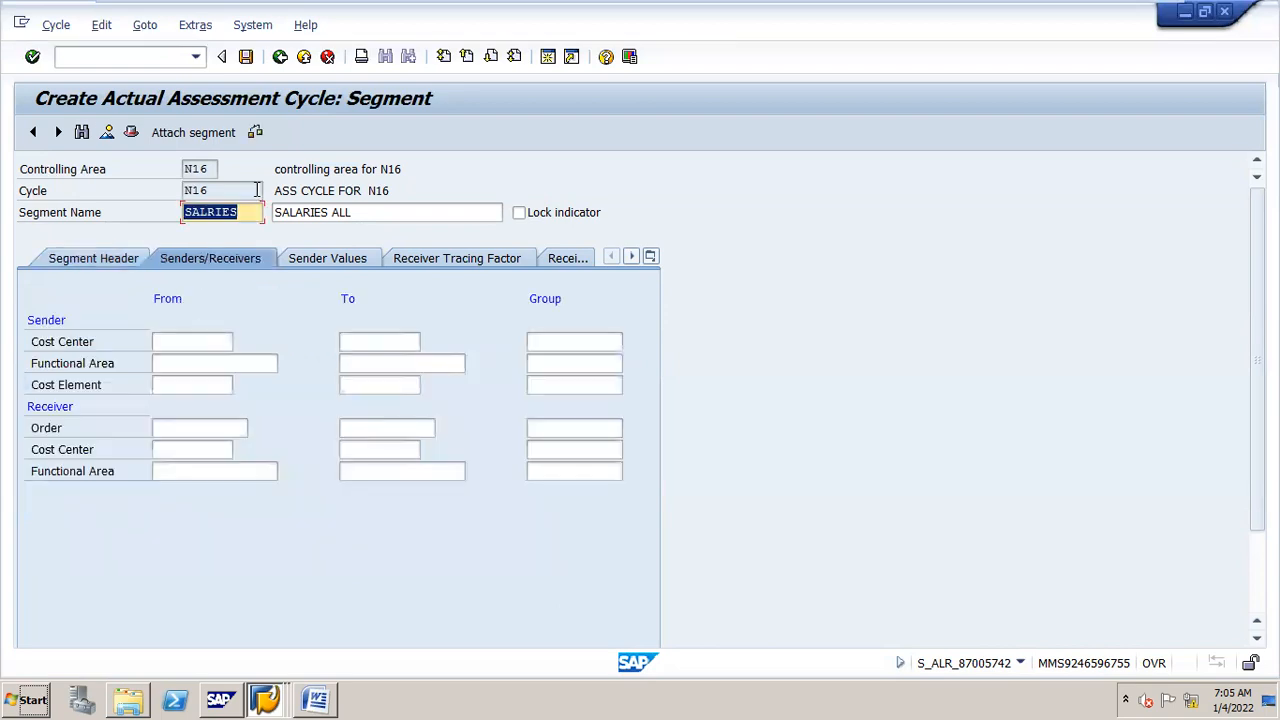
click(221, 340)
click(221, 338)
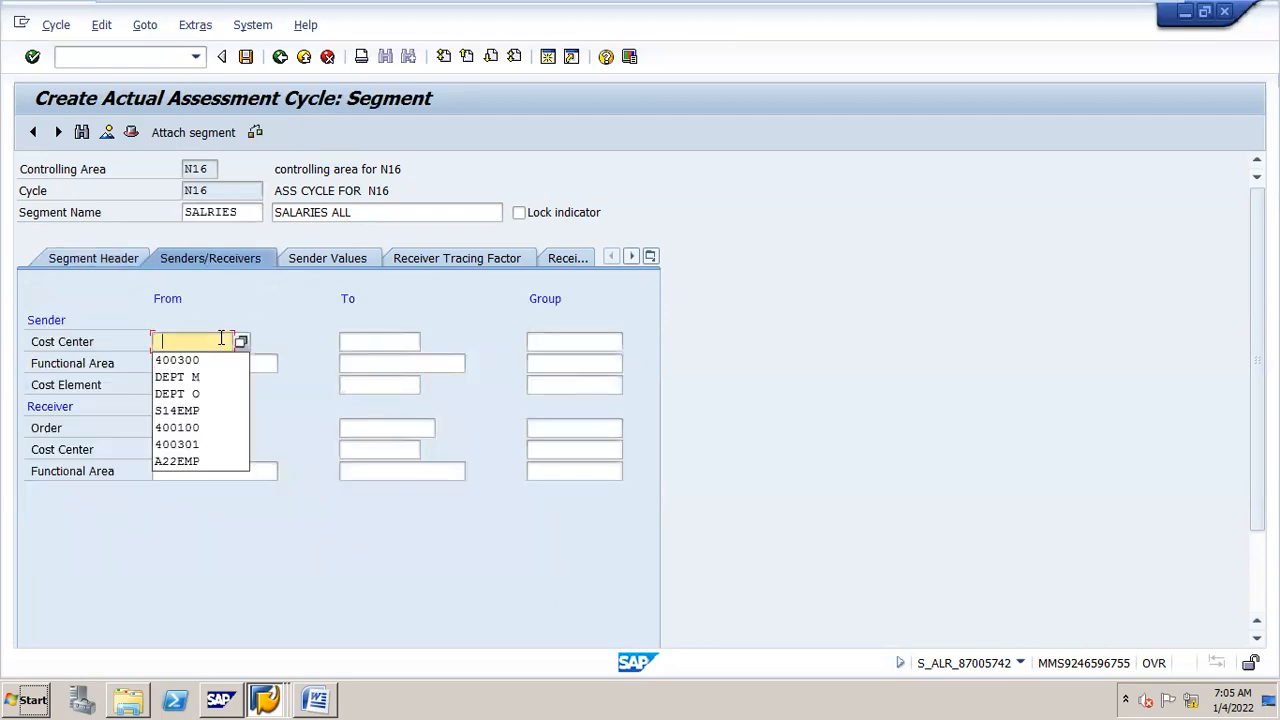
click(211, 393)
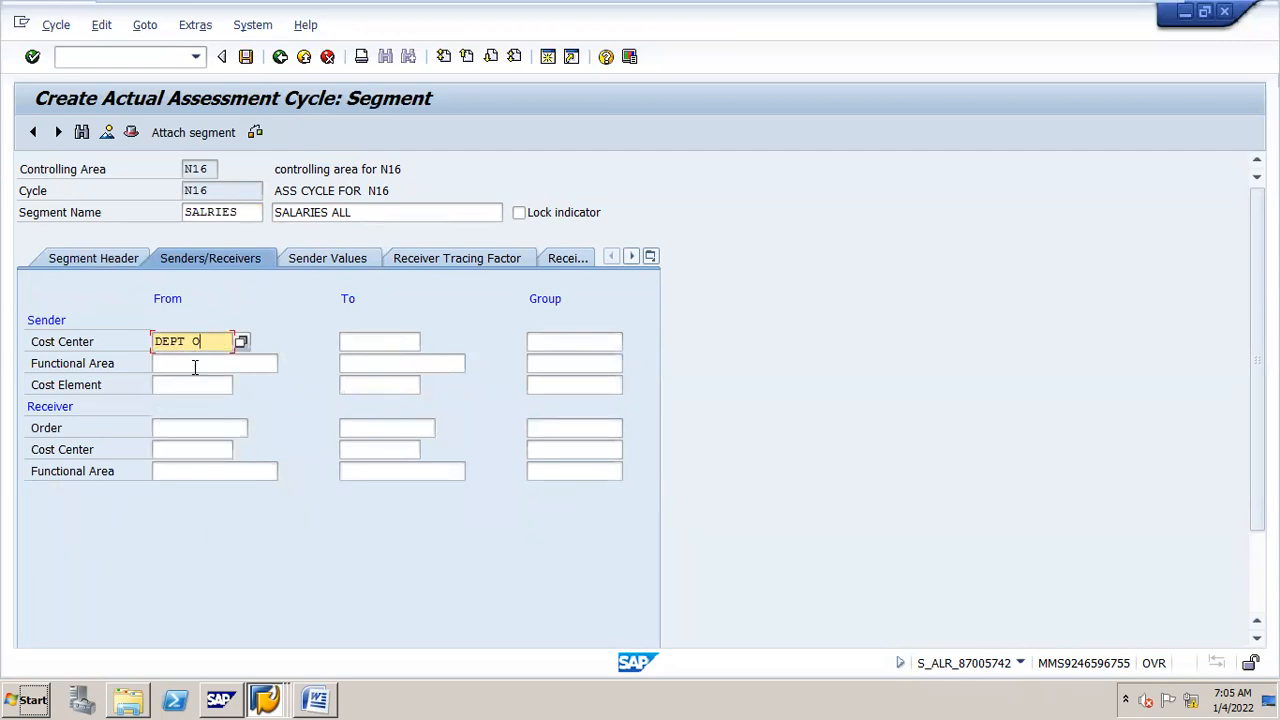
click(197, 384)
click(197, 384)
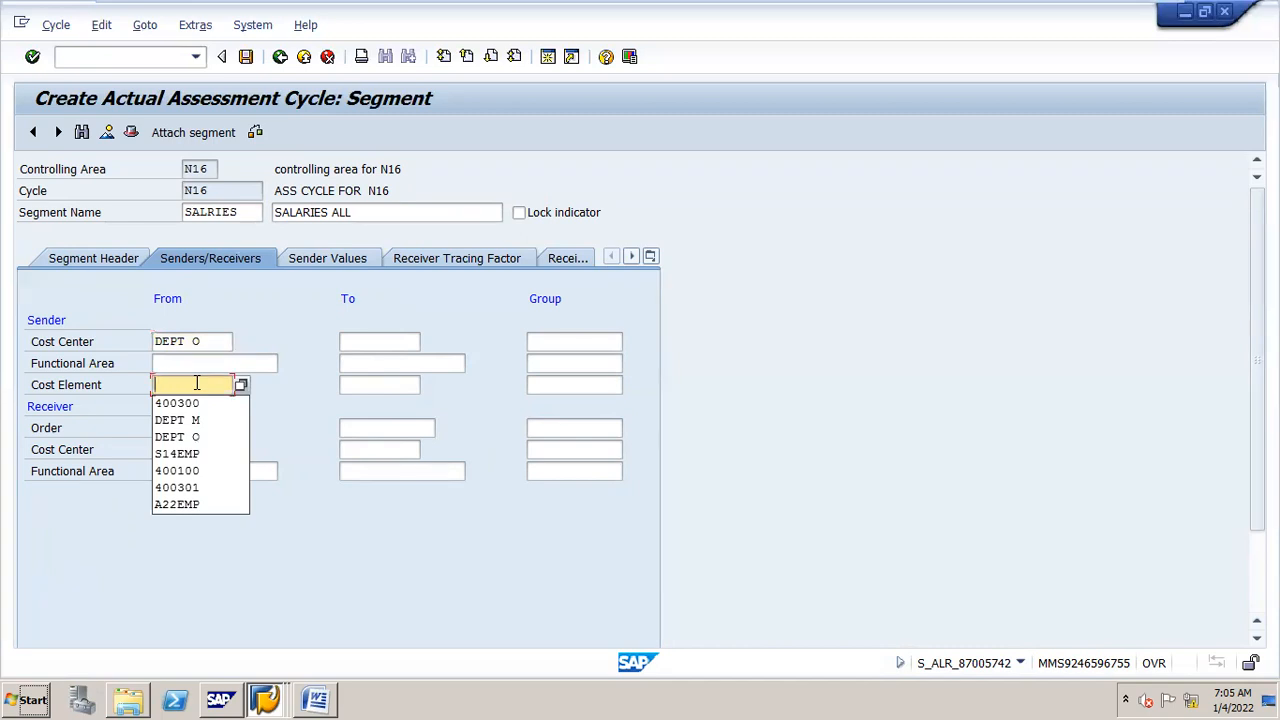
text(400100)
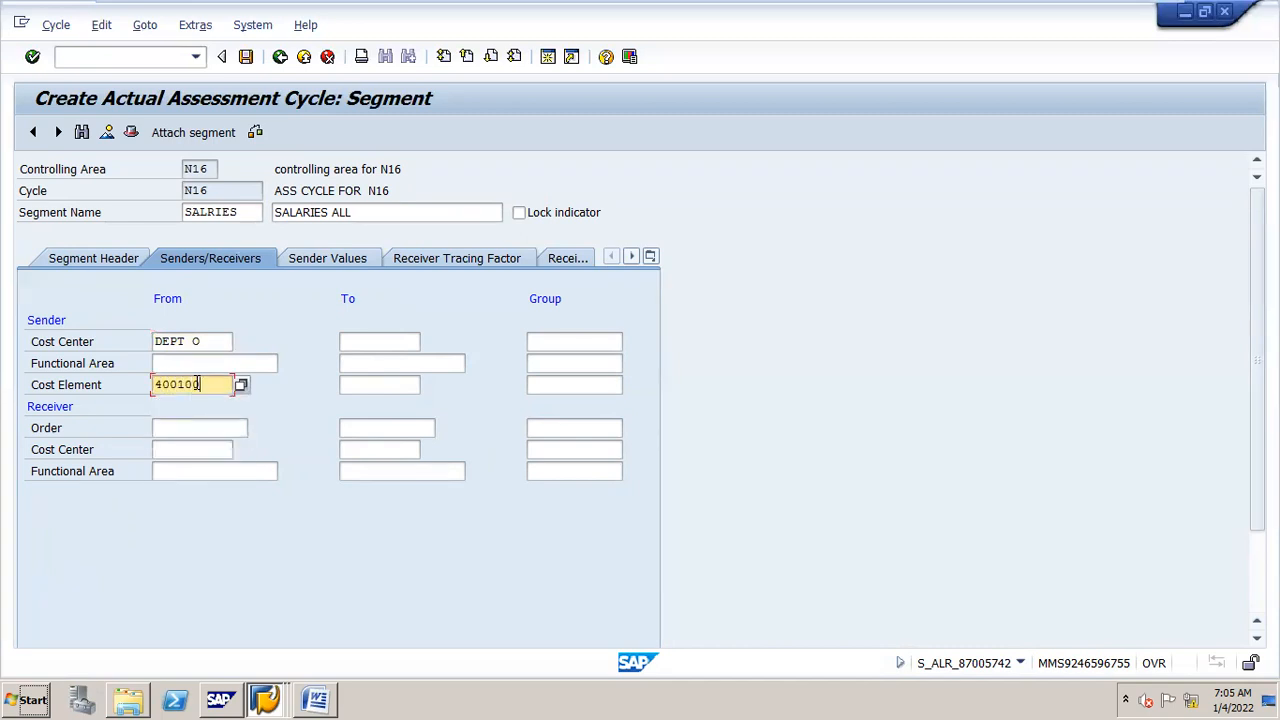
drag(541, 25, 568, 27)
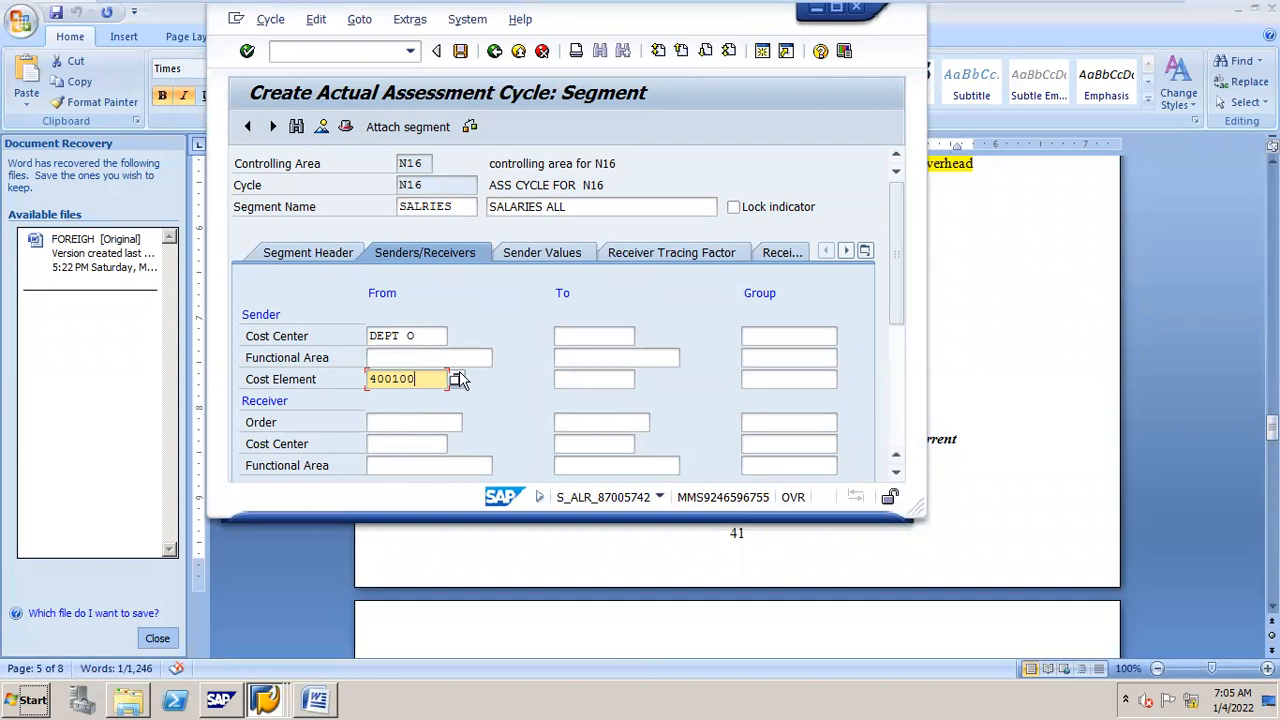
click(838, 9)
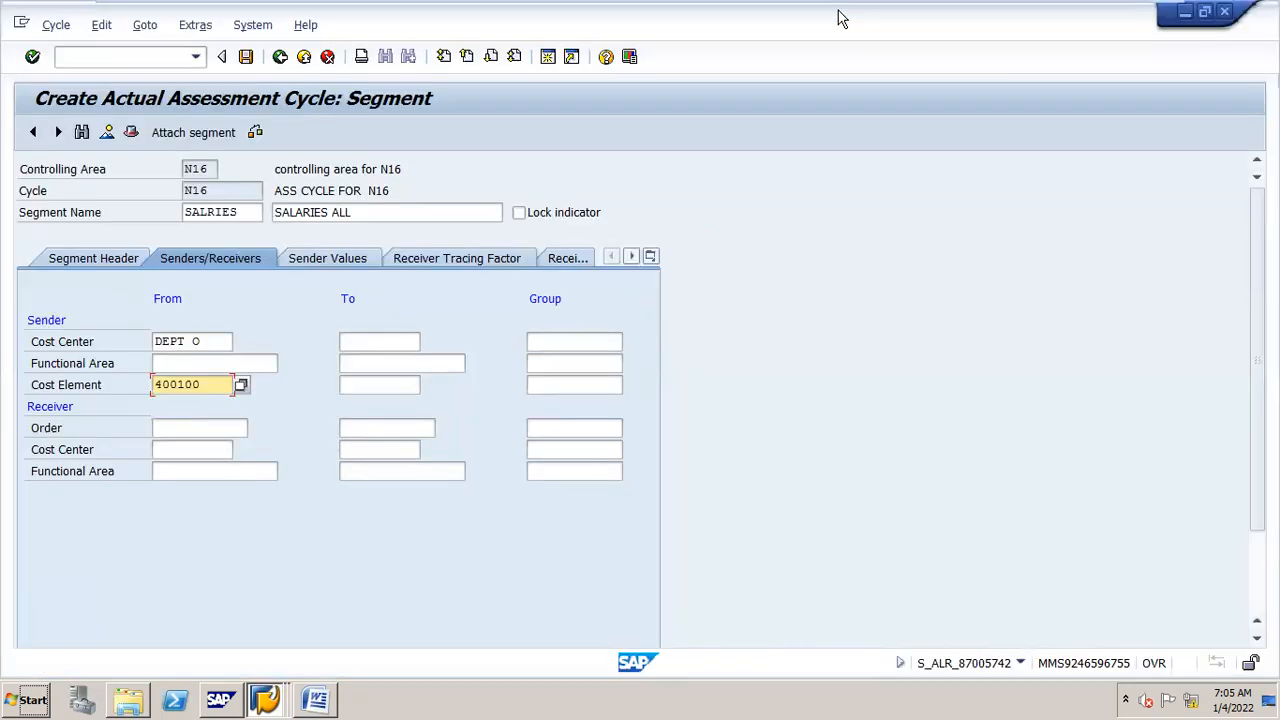
Set the SALRIES segment's receiver cost centers to the range DEPT M to DEPT N.
click(200, 450)
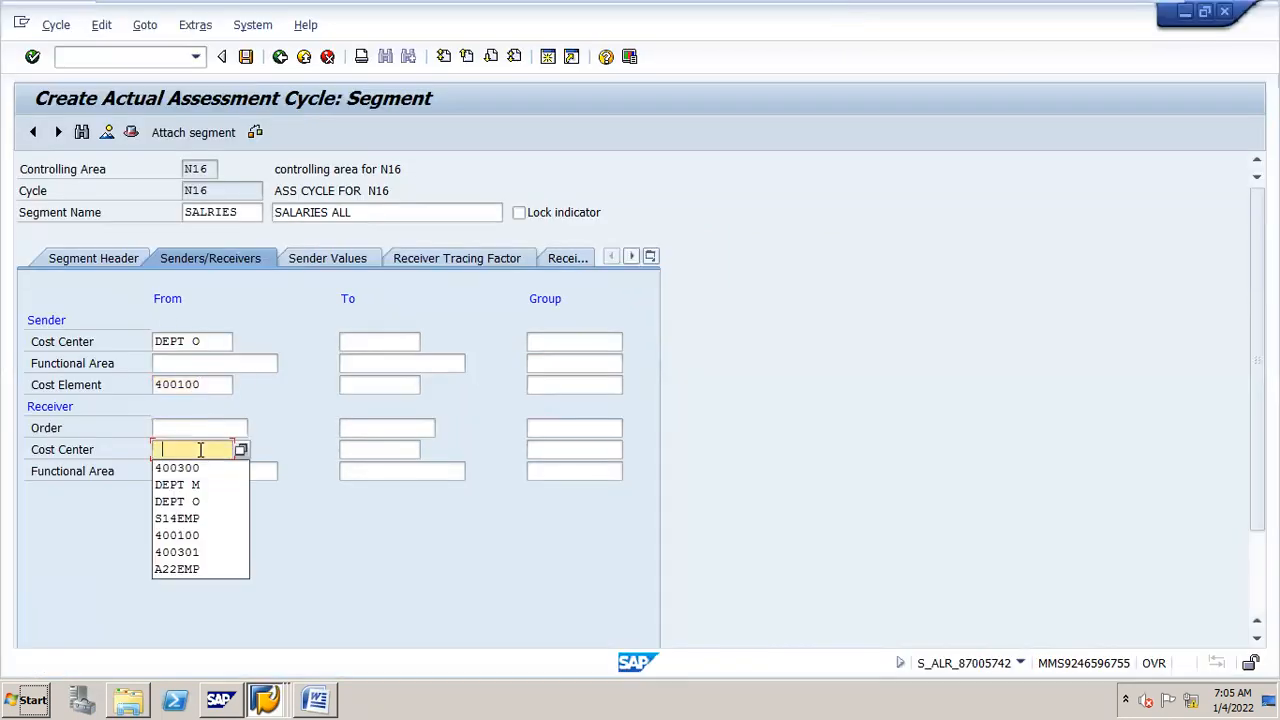
click(200, 485)
click(393, 450)
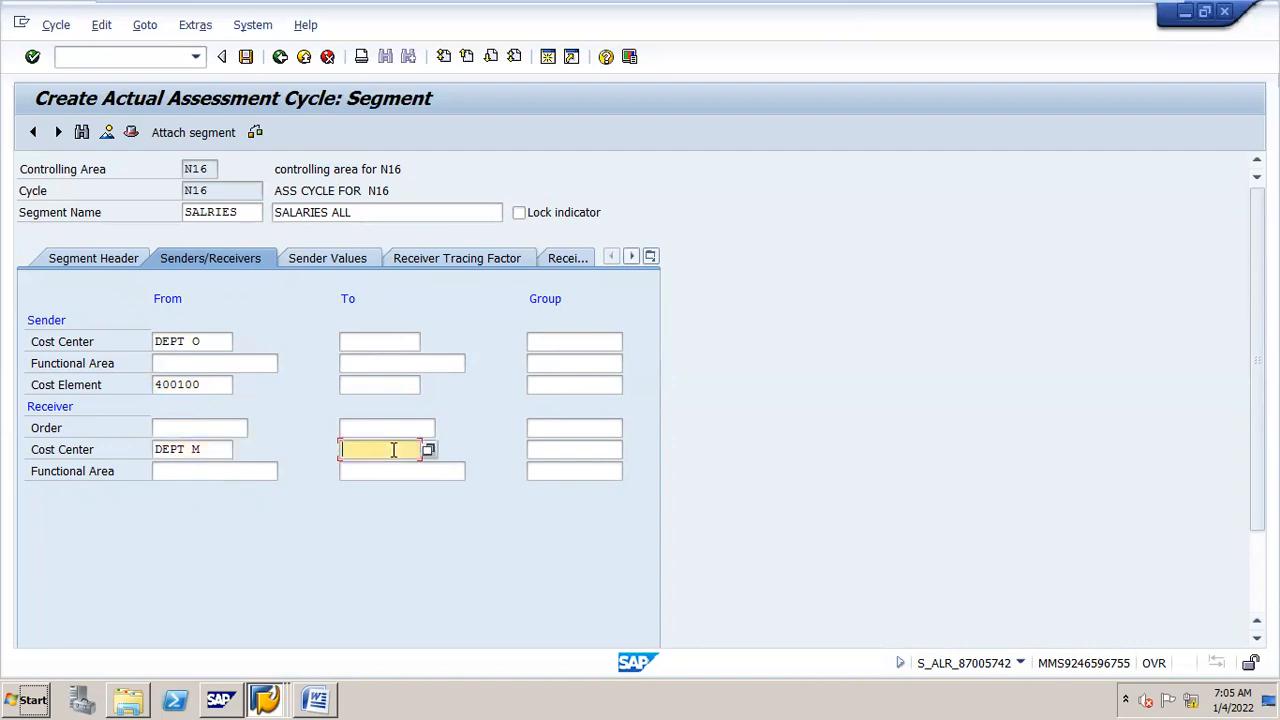
click(393, 471)
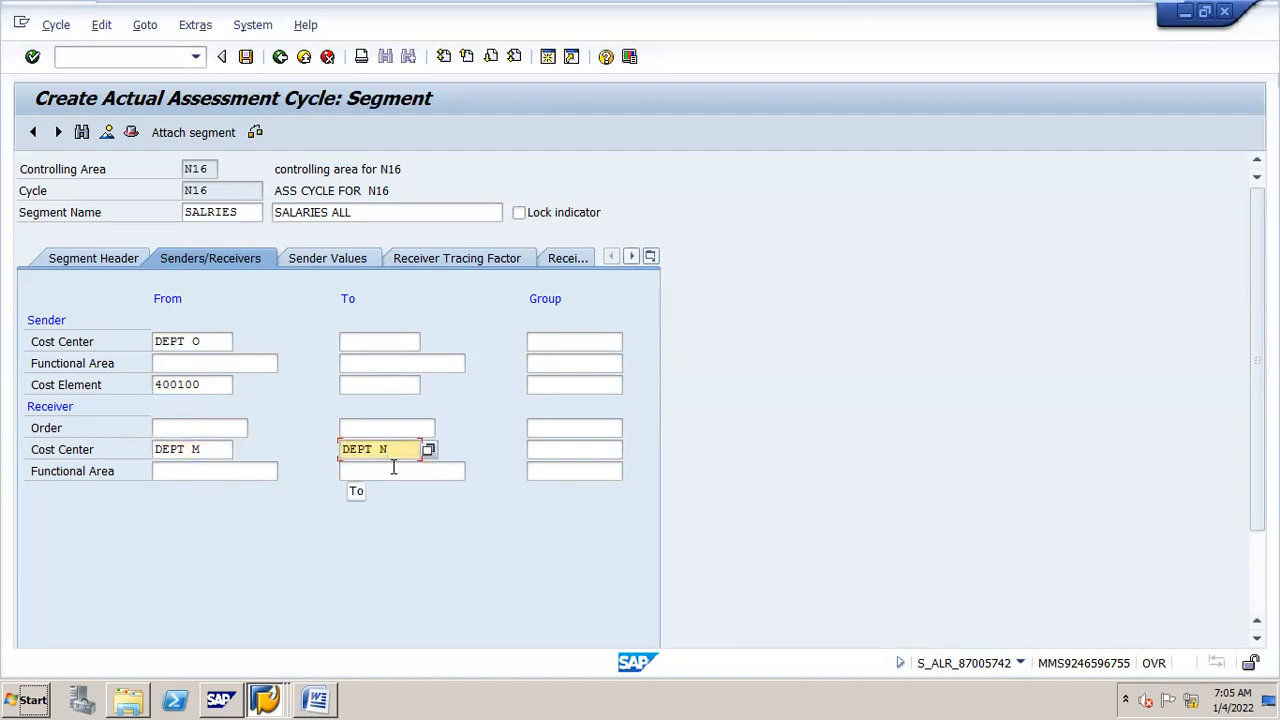
Enter N16EMP as the statistical key figure in the SALRIES segment's receiver tracing factor criteria.
click(632, 257)
click(633, 257)
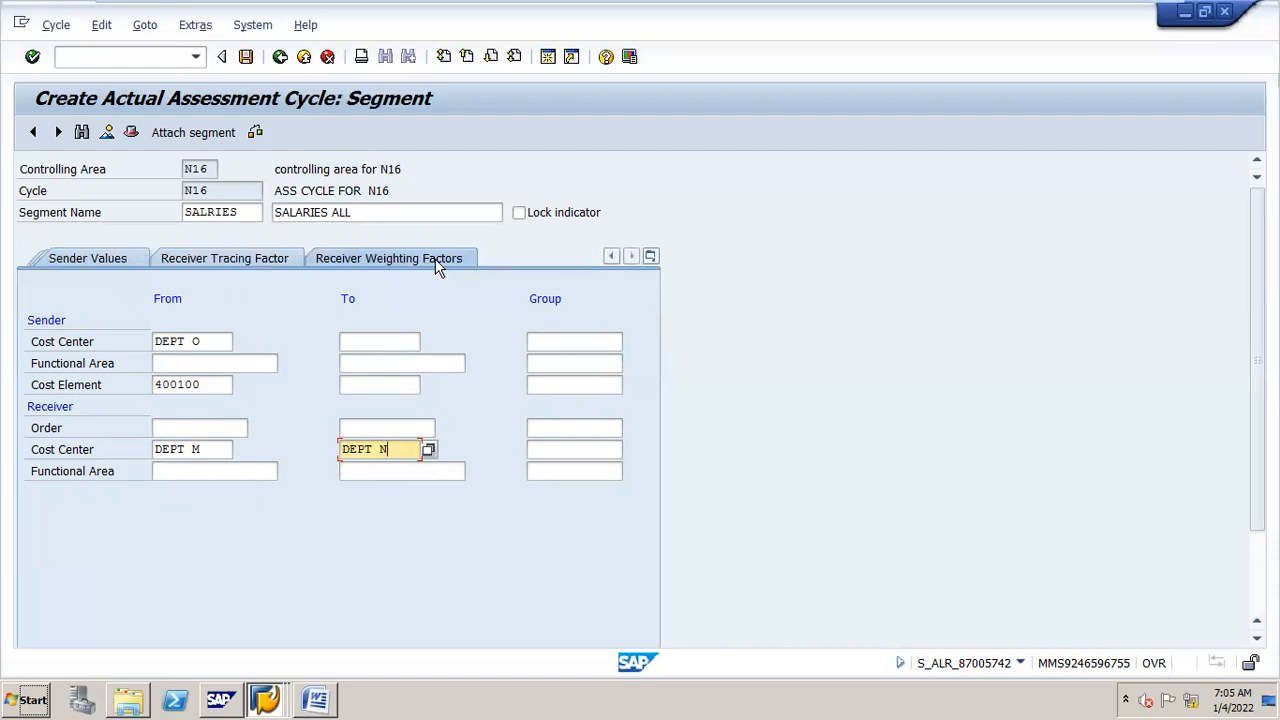
click(240, 260)
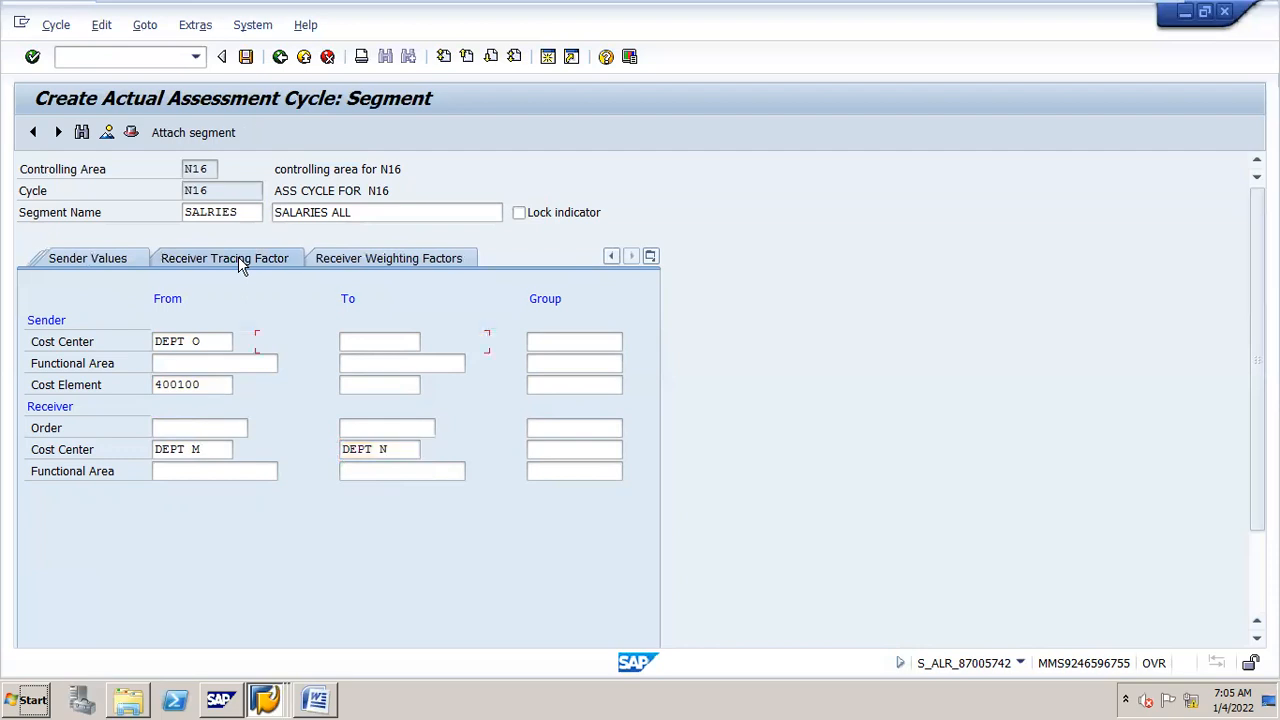
click(181, 448)
text(N16EMP)
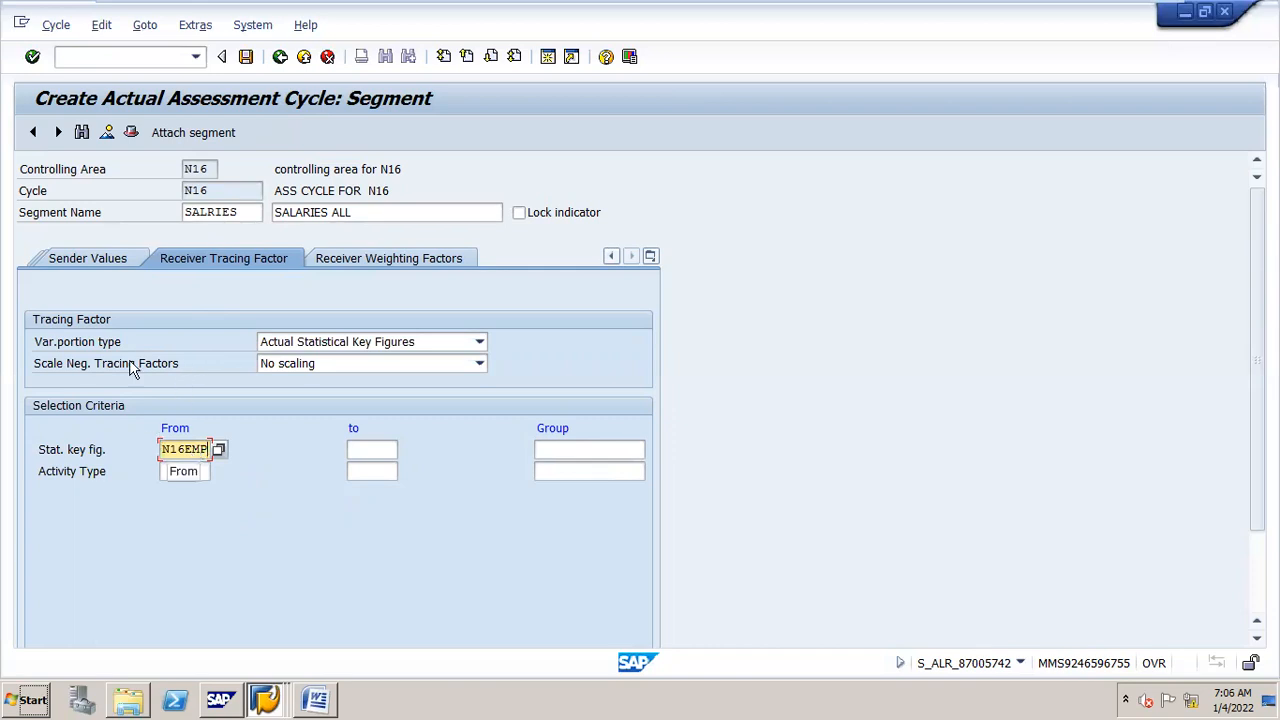
Attach another segment to the cycle, named RENT with the description RENT ALLCO.
click(218, 136)
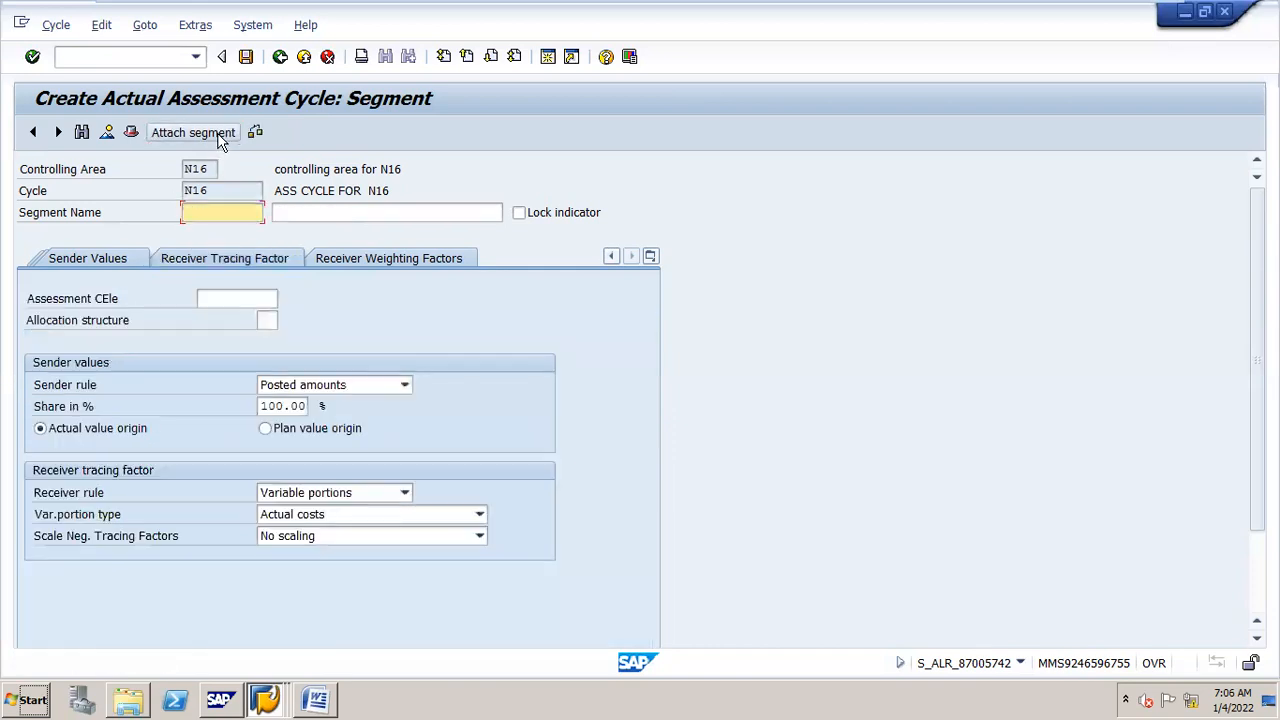
text(RENT)
click(466, 214)
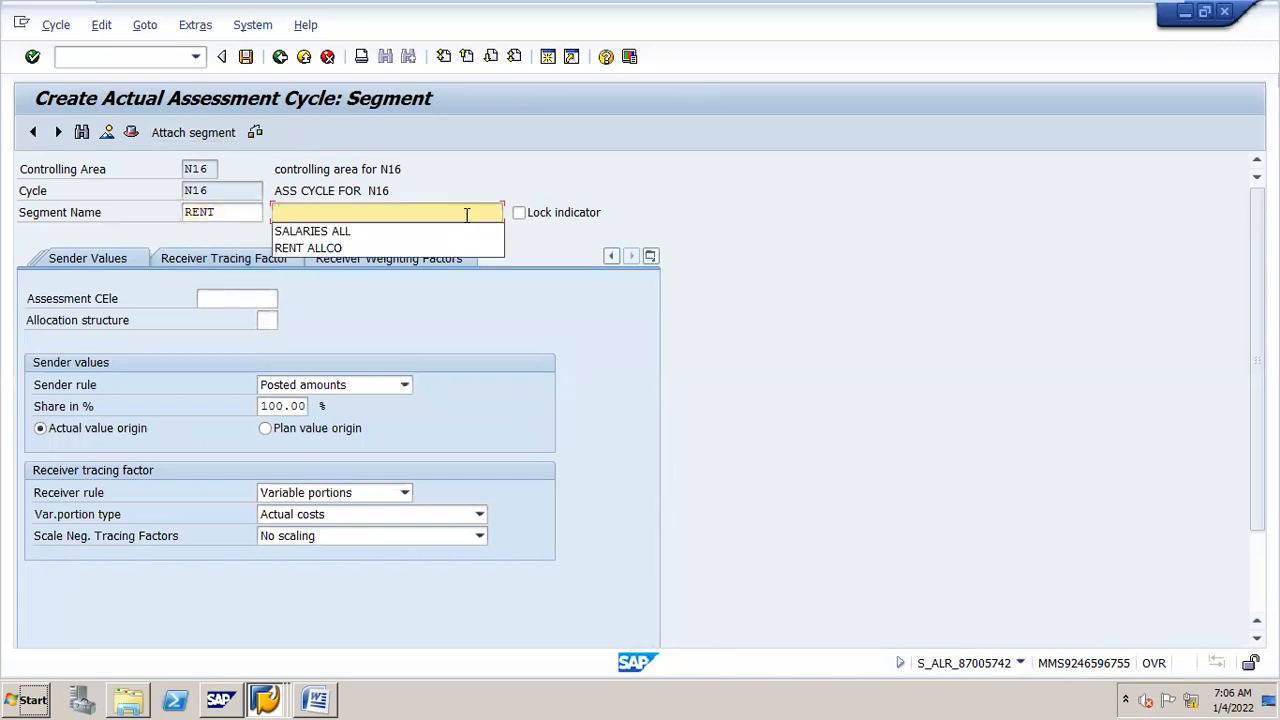
click(444, 246)
Set the RENT segment's assessment cost element to 1000000 and its receiver rule to Fixed percentages.
click(232, 302)
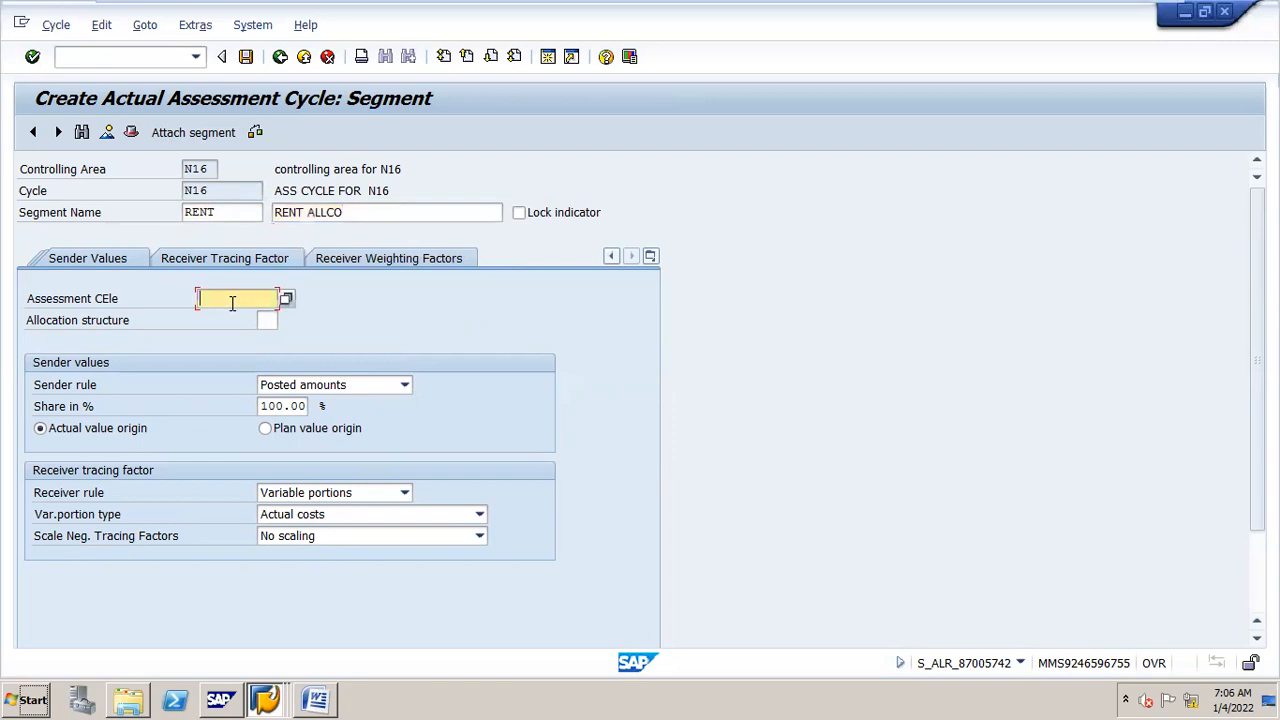
click(238, 313)
click(401, 492)
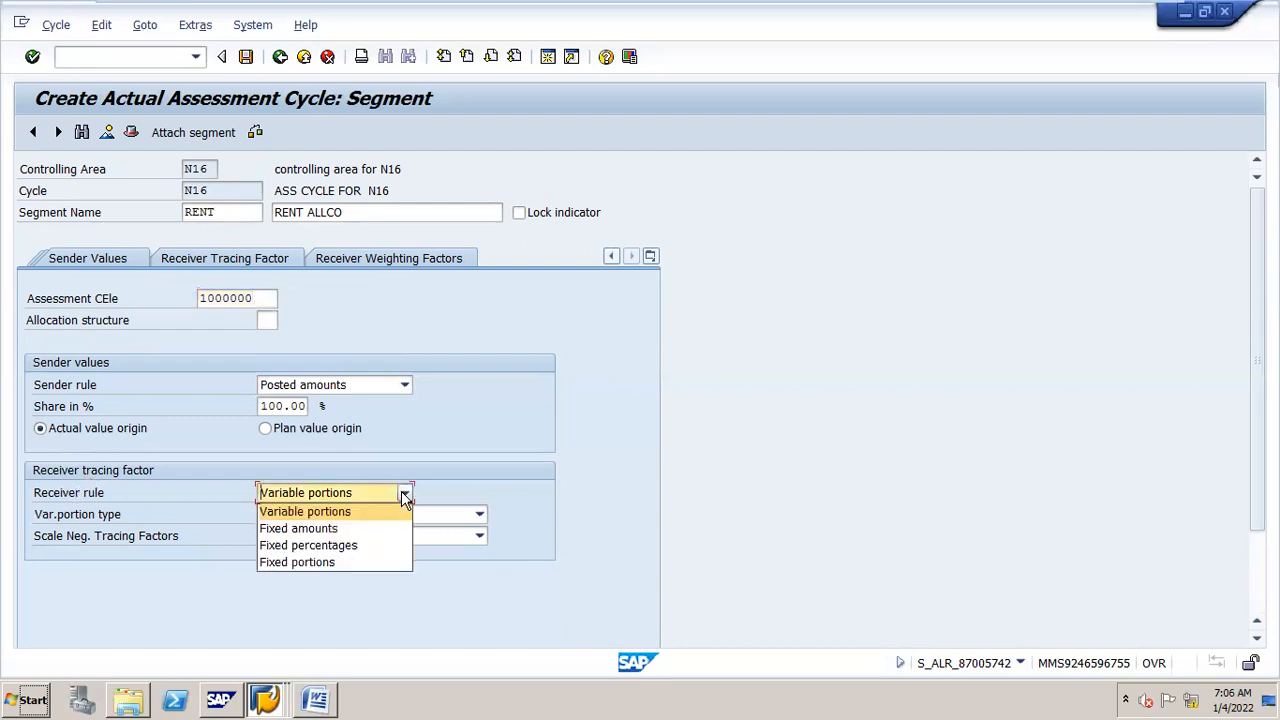
click(367, 545)
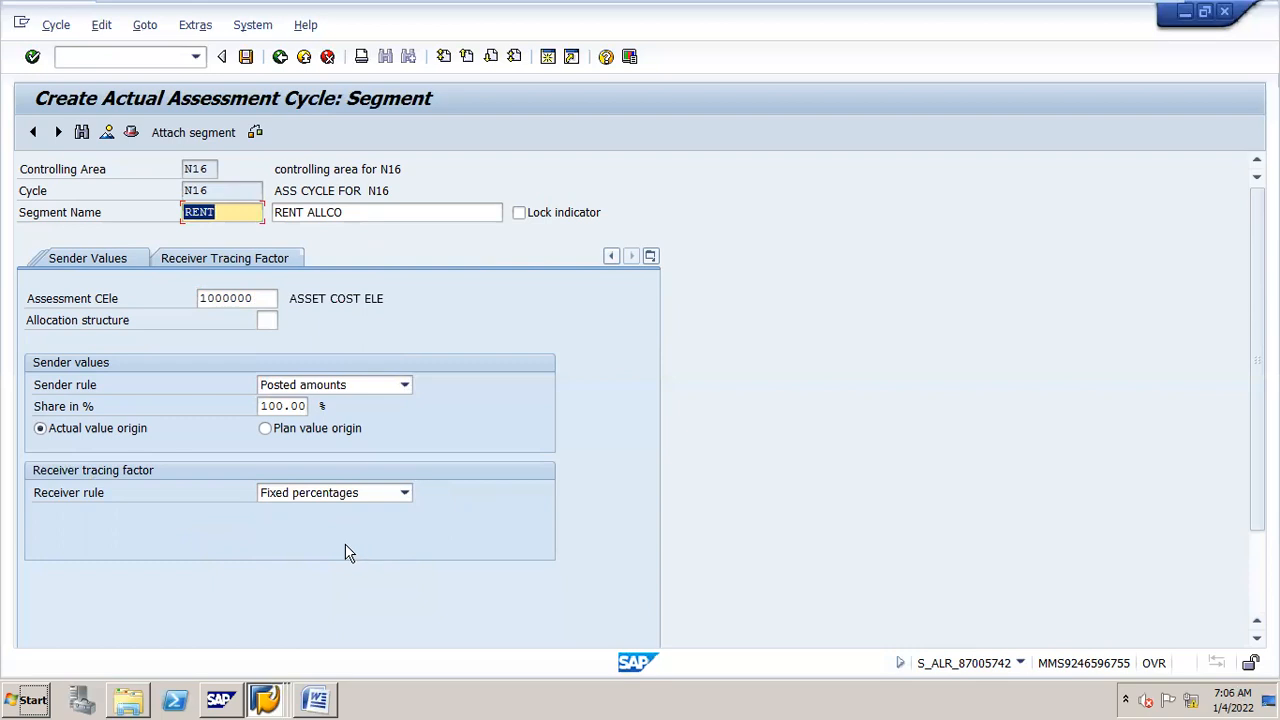
Define the RENT segment's sender as cost center DEPT O with cost element 400300.
click(606, 257)
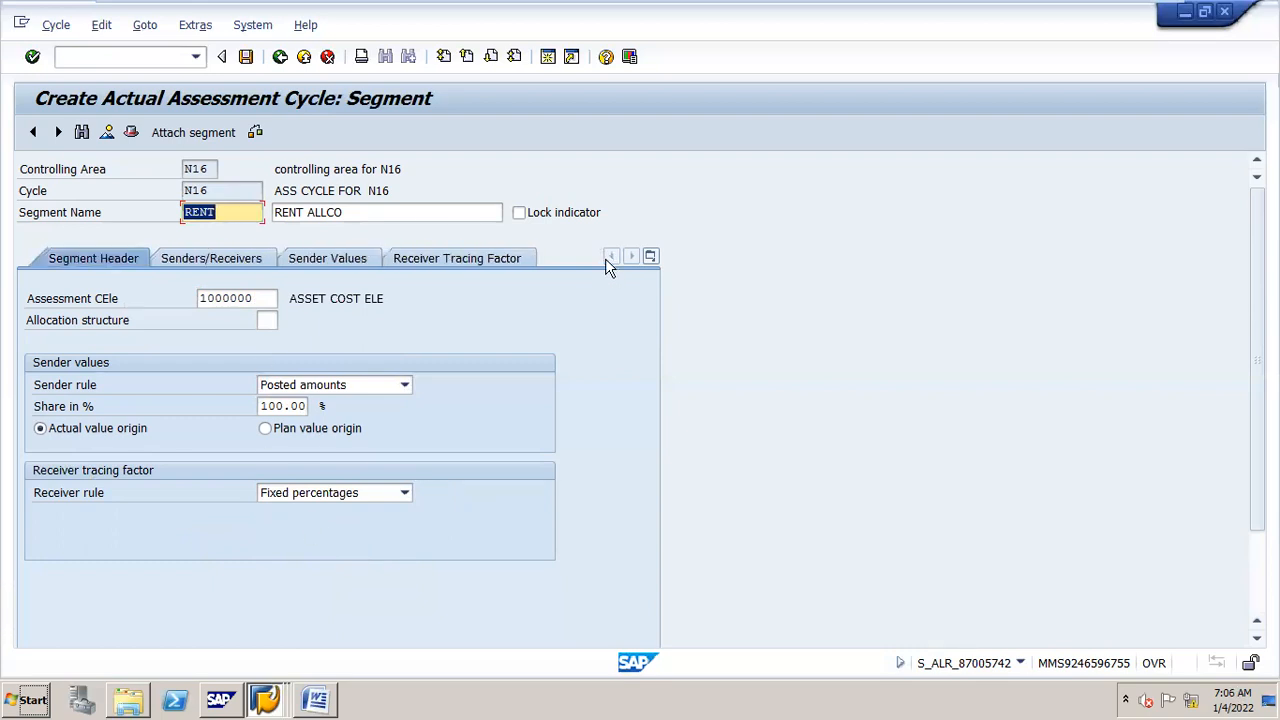
click(243, 265)
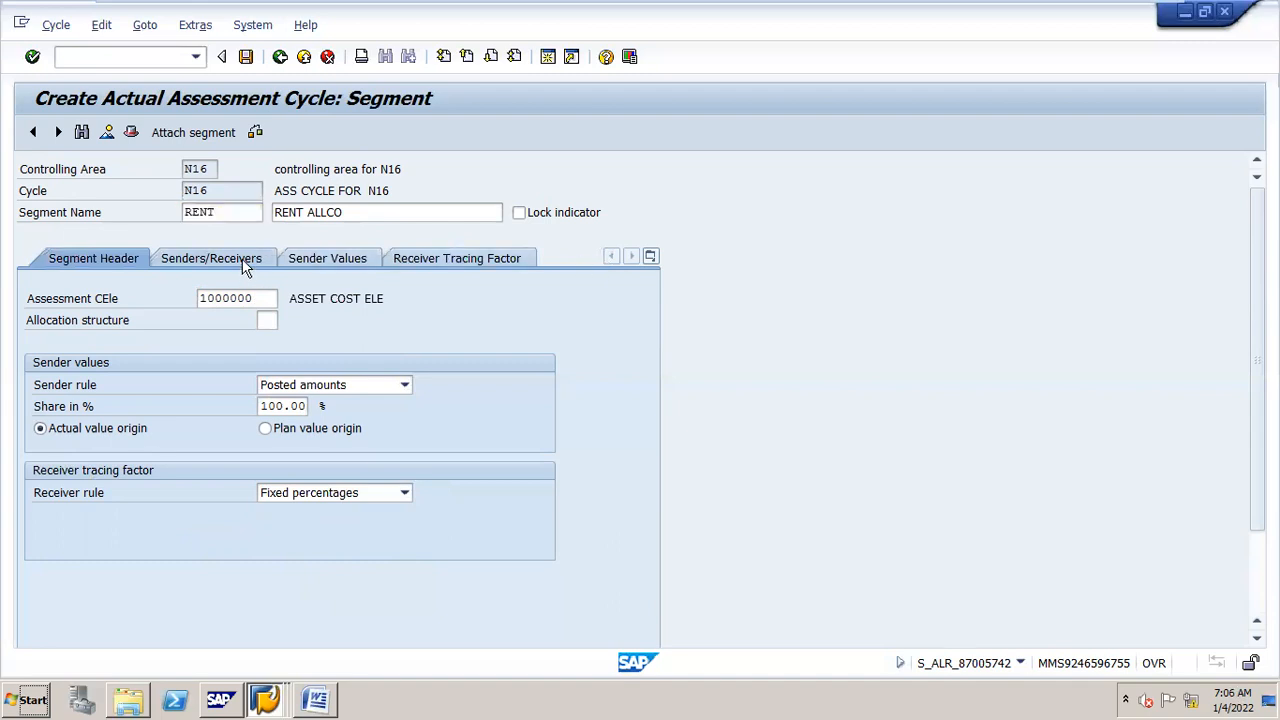
click(208, 358)
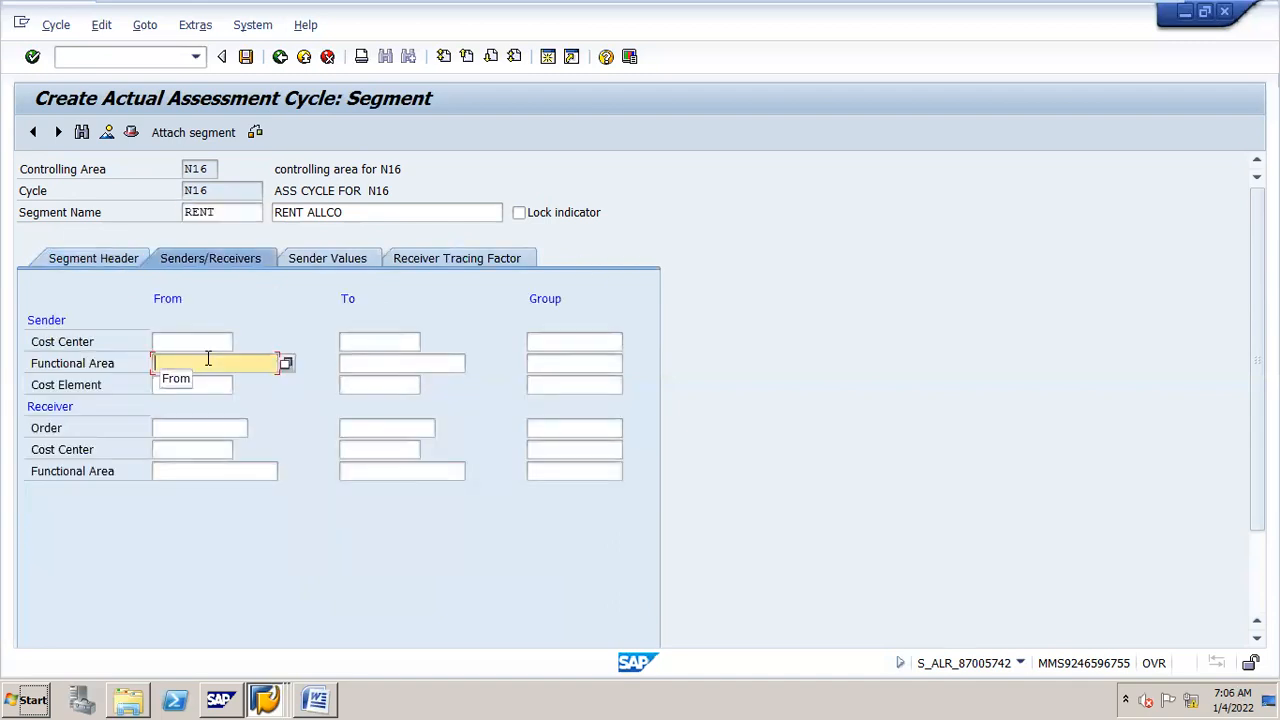
click(218, 342)
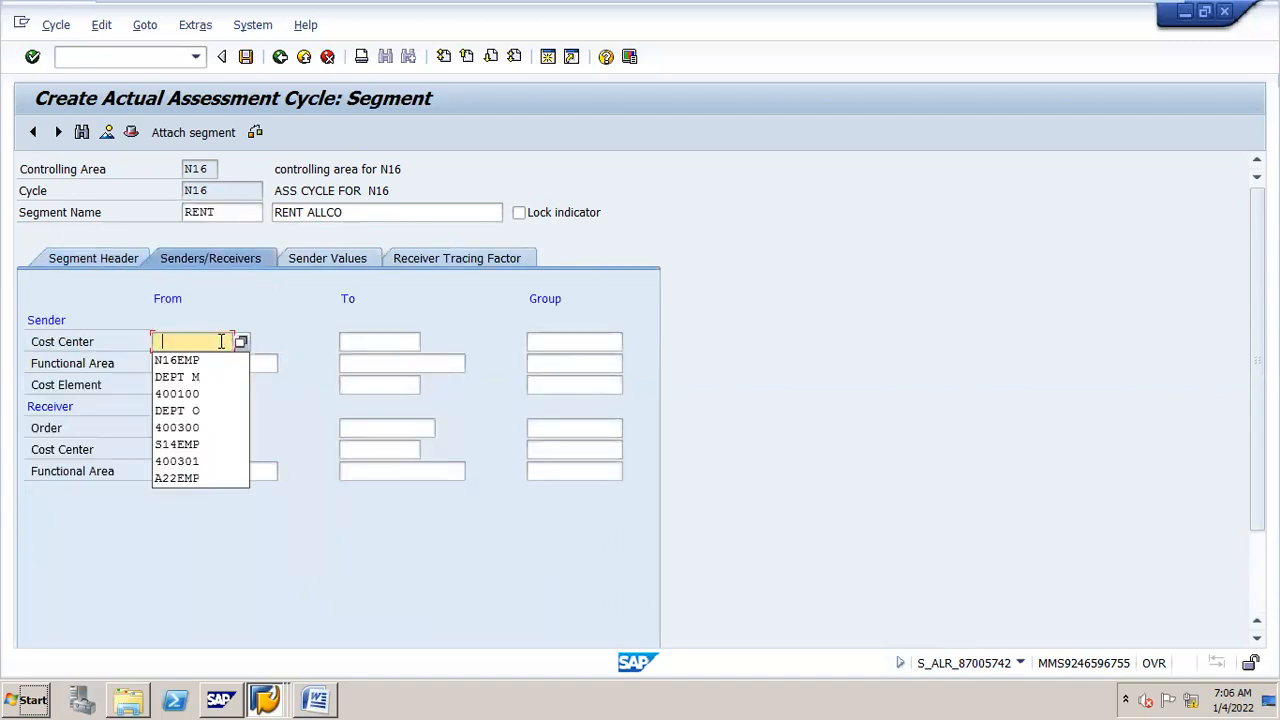
click(216, 411)
click(227, 387)
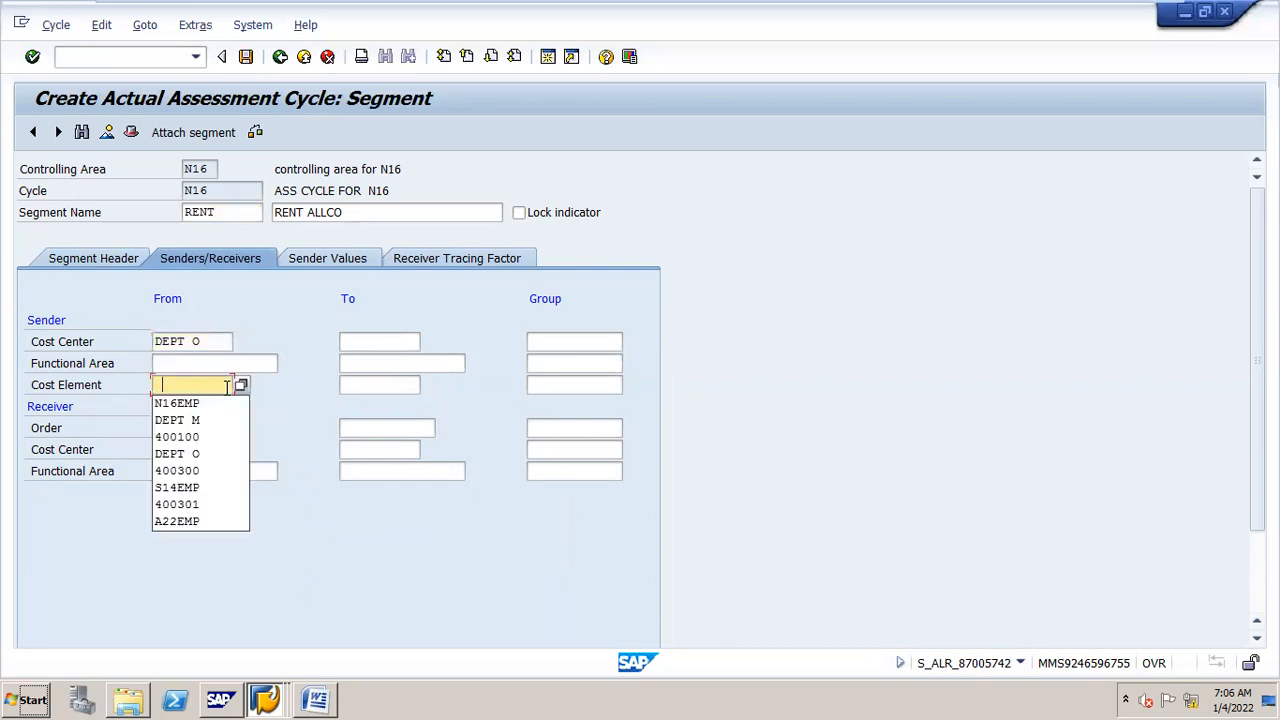
click(216, 470)
Set the RENT segment's receiver cost centers to the range DEPT M to DEPT N.
click(218, 449)
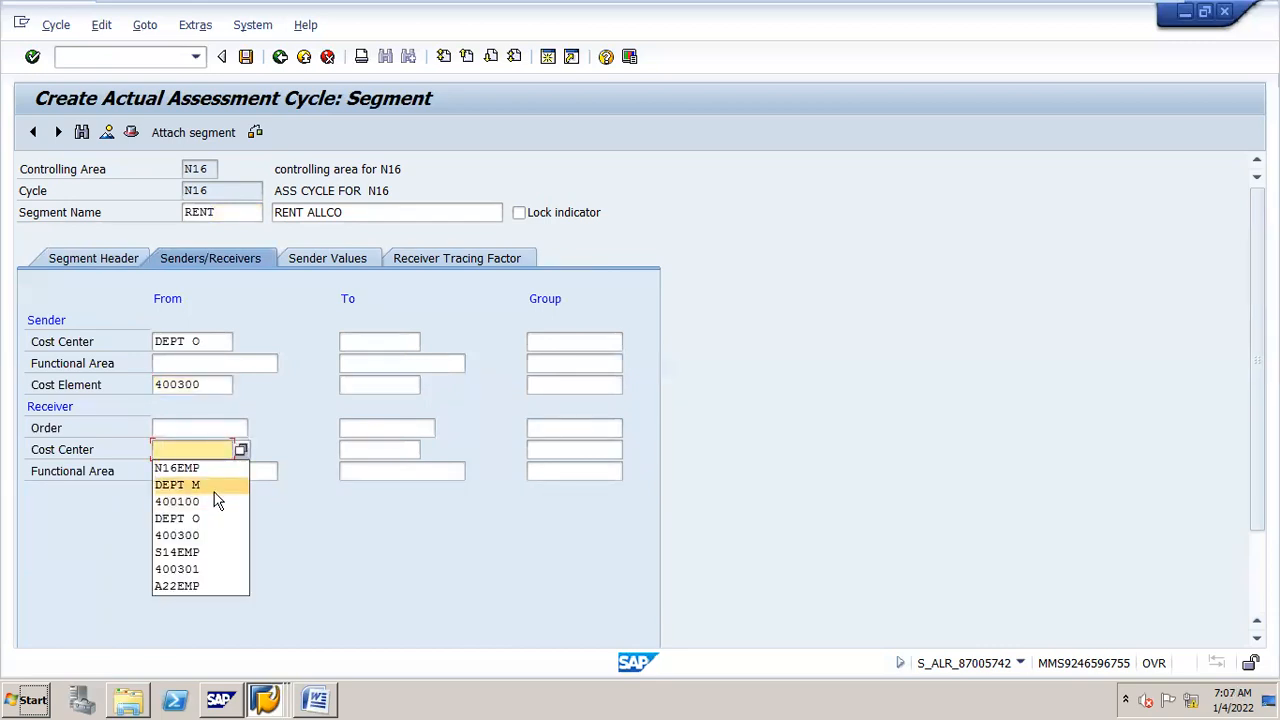
click(215, 485)
click(357, 452)
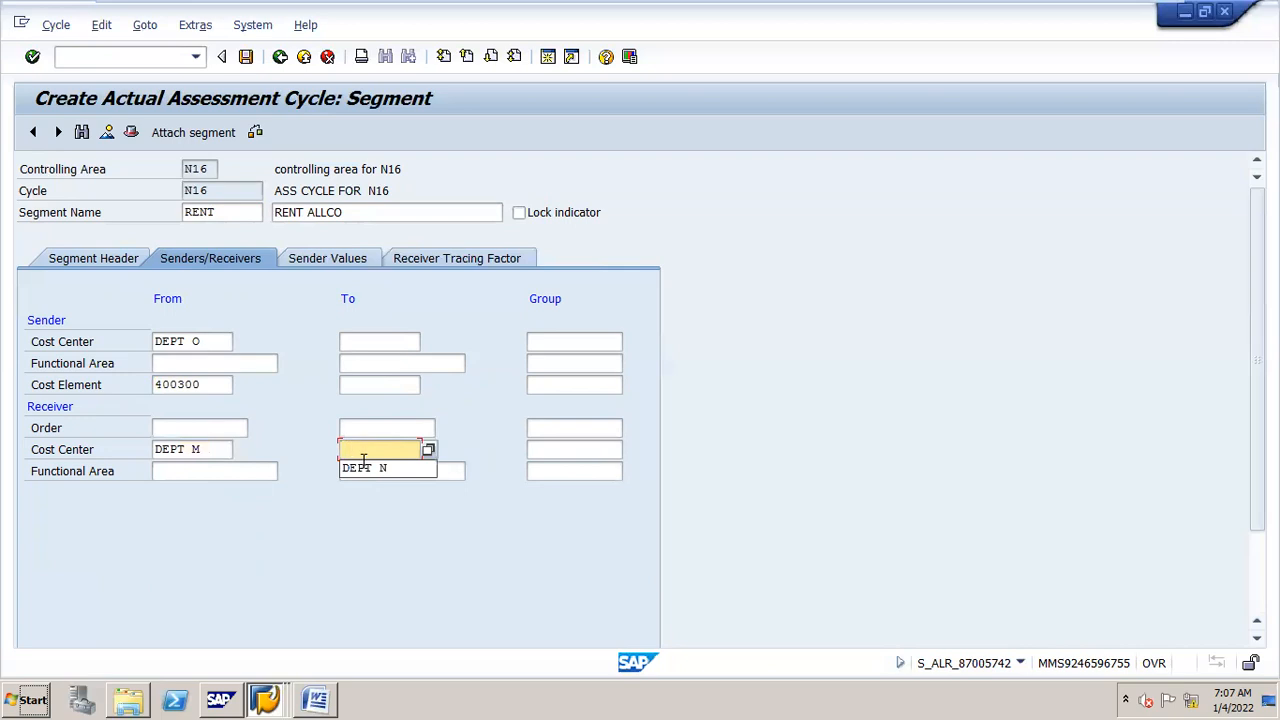
click(366, 470)
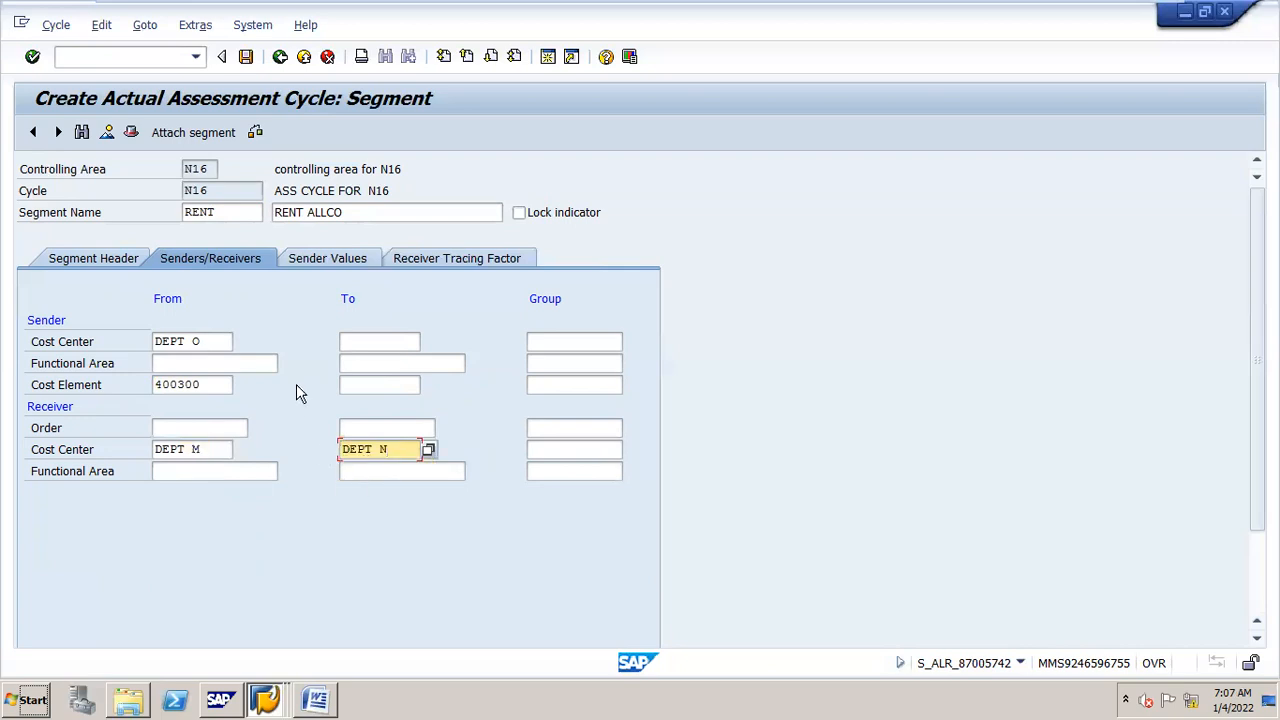
Set the RENT segment's receiver tracing factors to 60 percent for DEPT M and 40 percent for DEPT N.
click(412, 262)
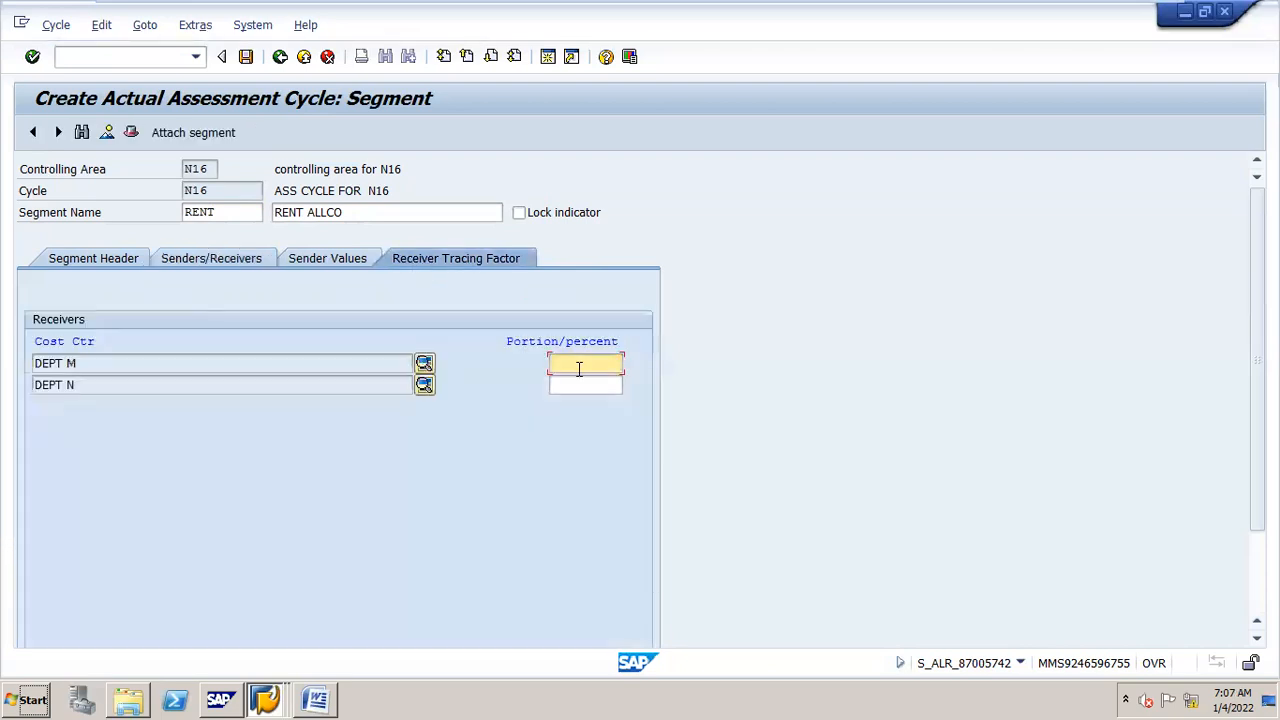
text(60)
key(Tab)
text(40)
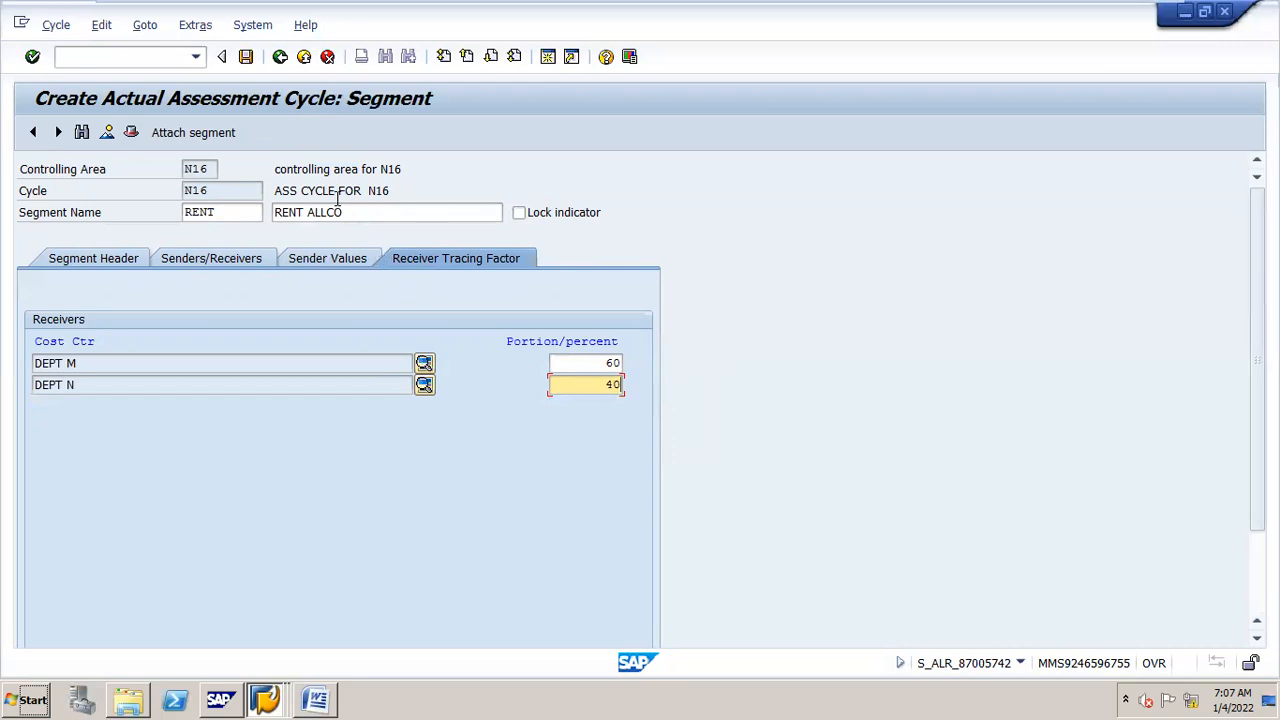
Save the assessment cycle in the customizing request described as N16 CONFIGURATION.
click(246, 57)
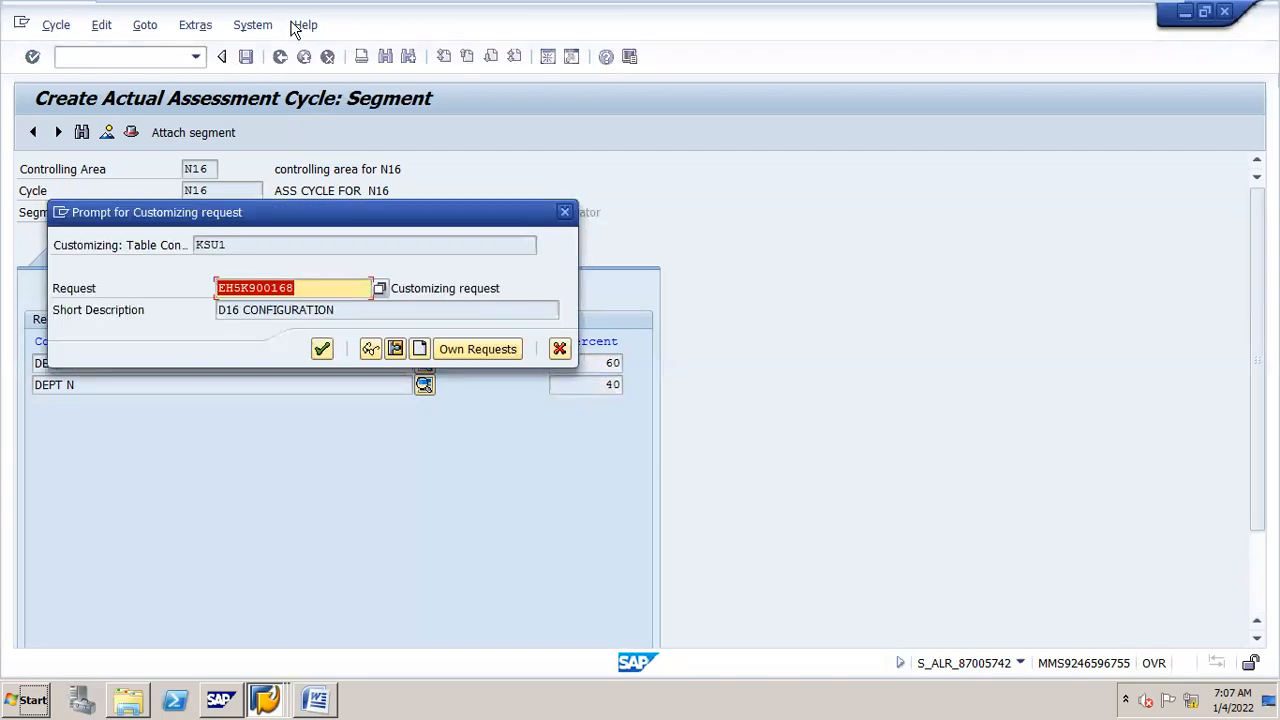
click(500, 352)
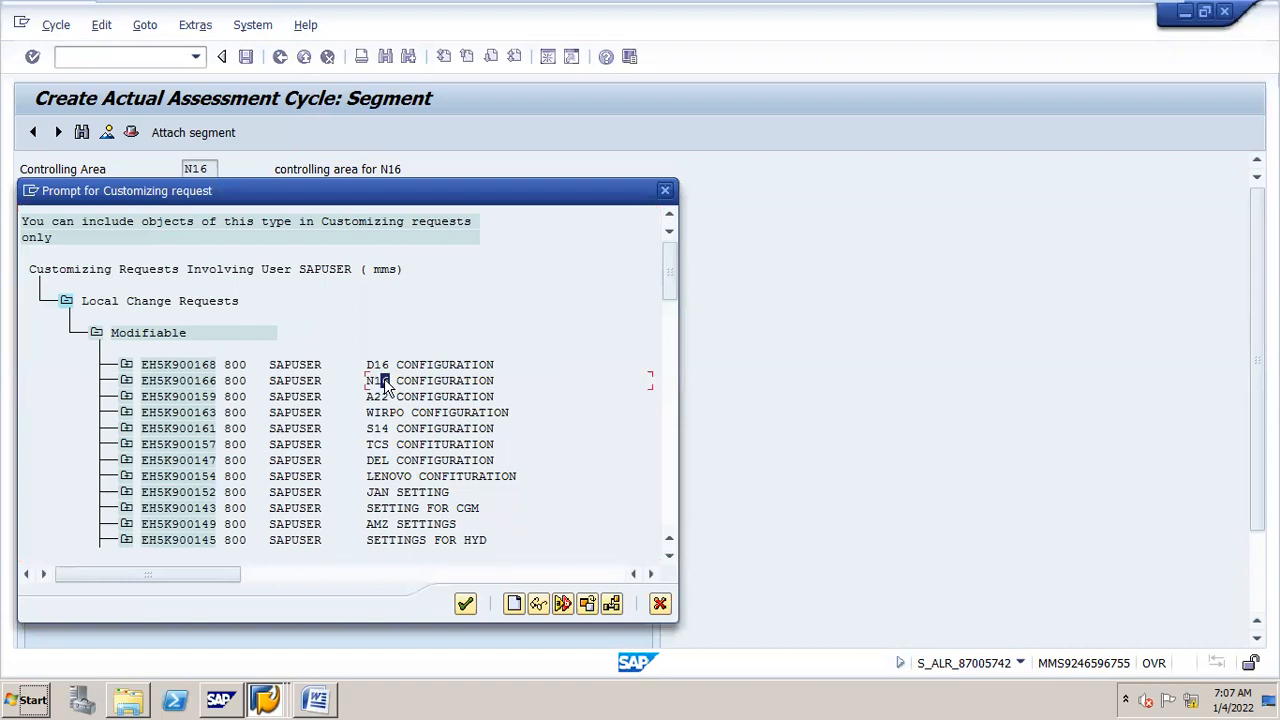
double_click(384, 381)
key(Return)
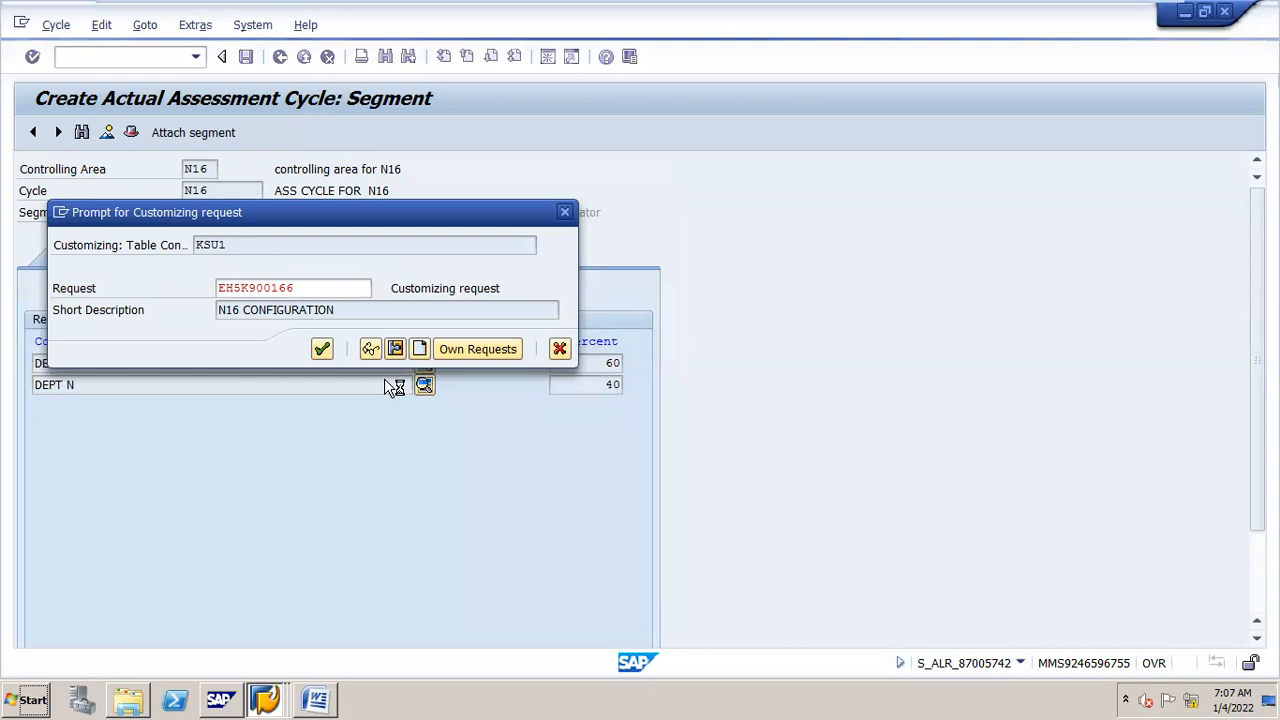
Check the cost center report instructions in the assessmtnt Word document and open transaction KSB1 in SAP.
key(alt+Tab)
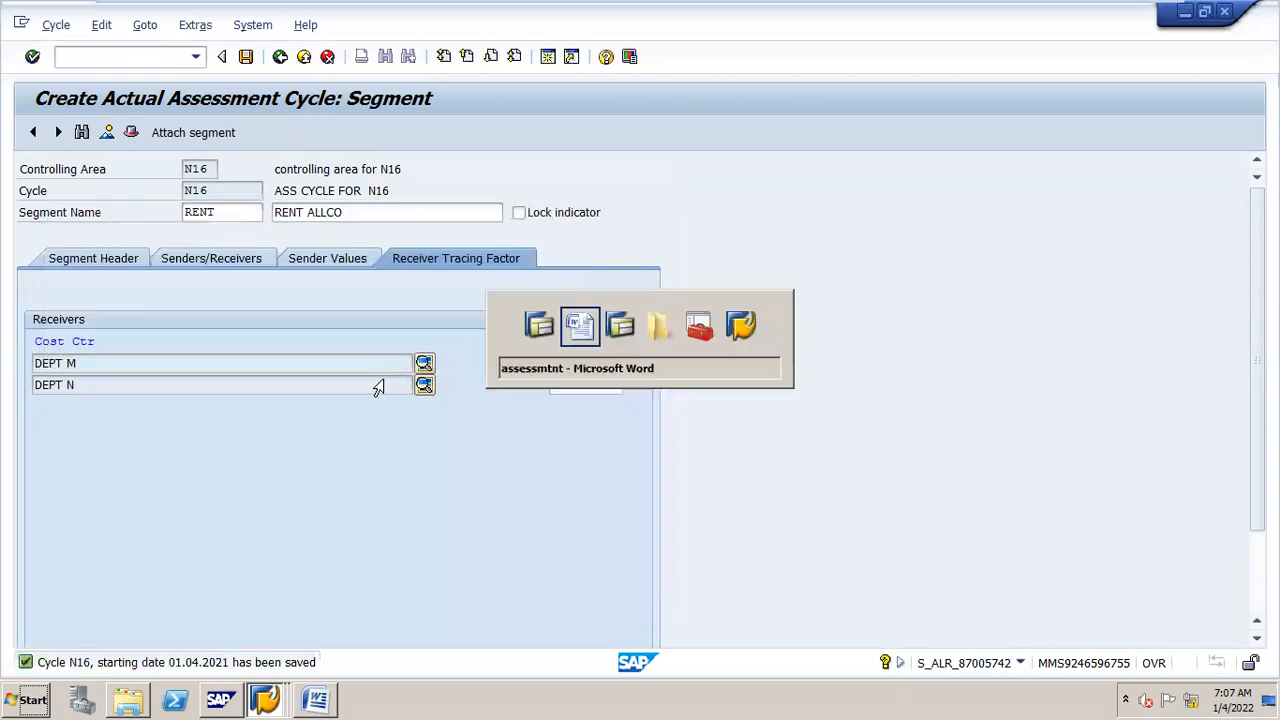
drag(1272, 427, 1272, 533)
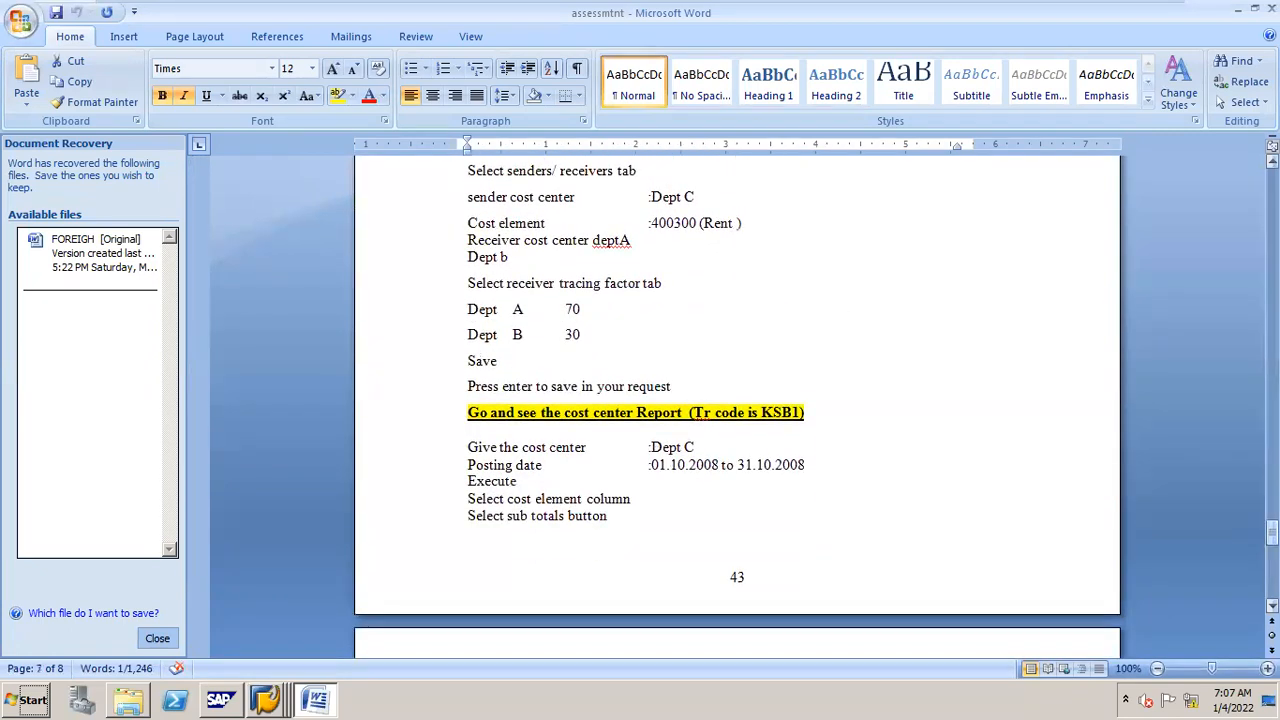
key(alt+Tab)
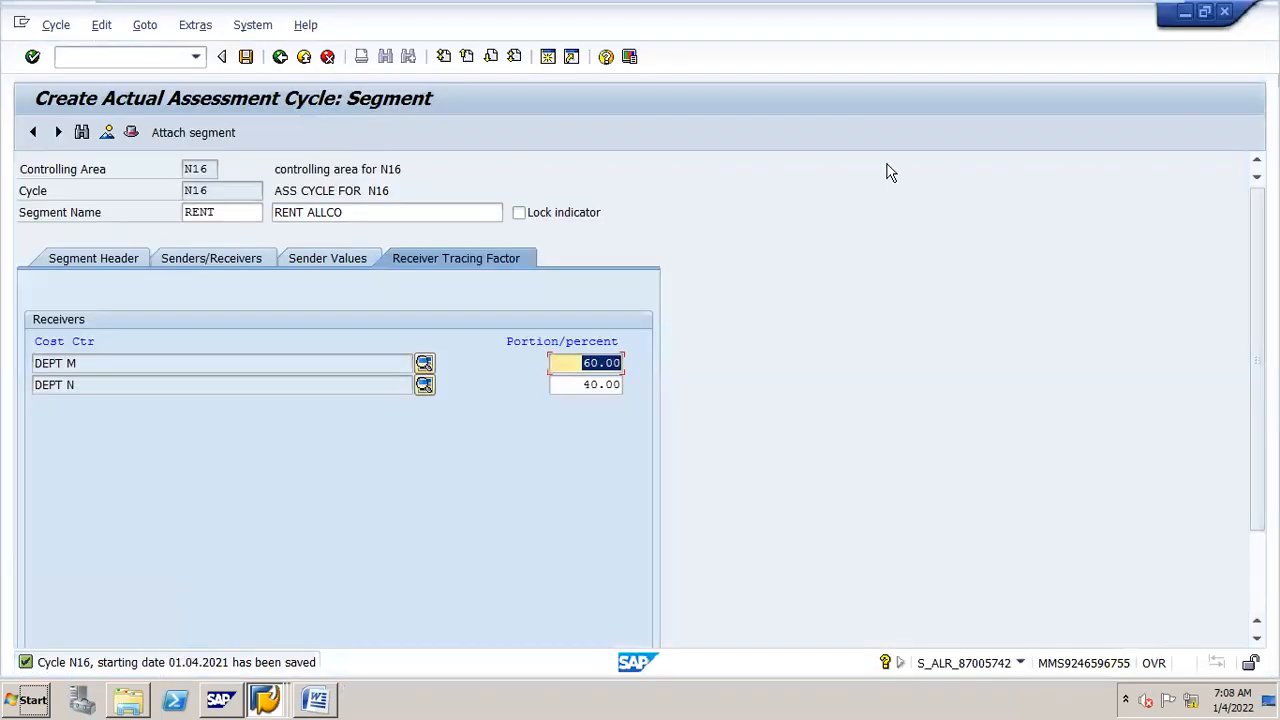
click(148, 63)
text(/)
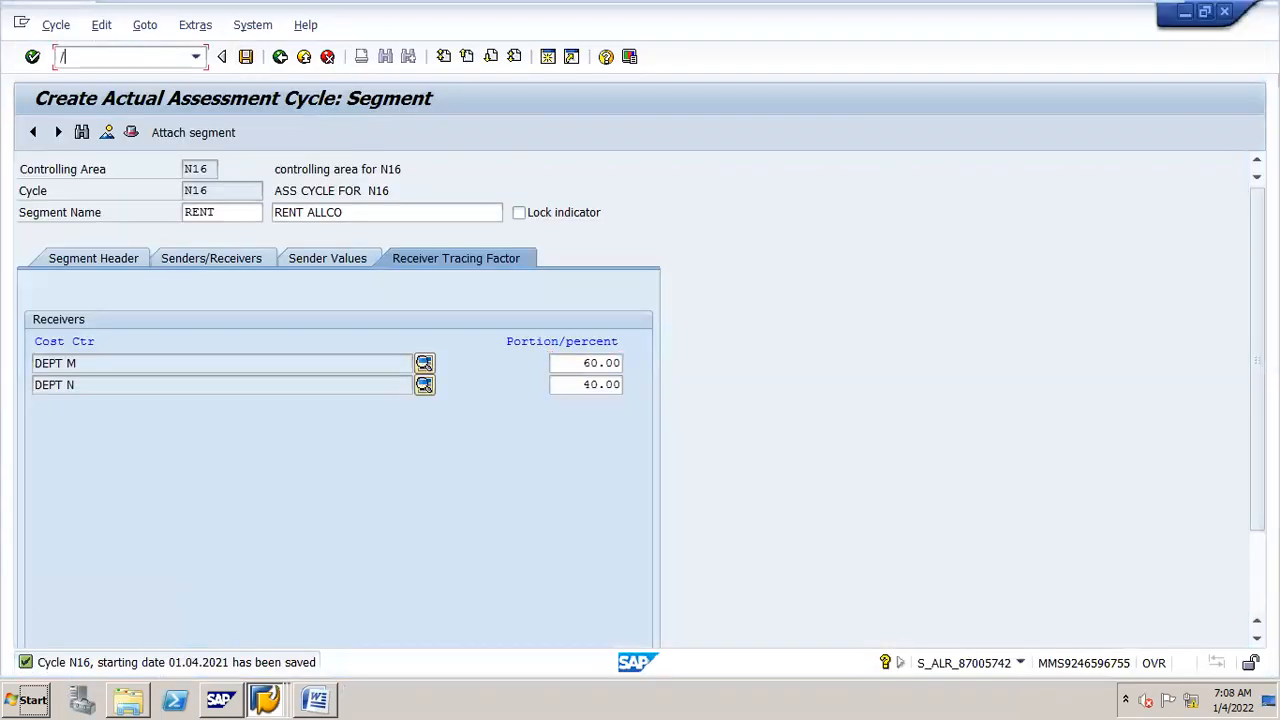
text(NKSU5)
key(Return)
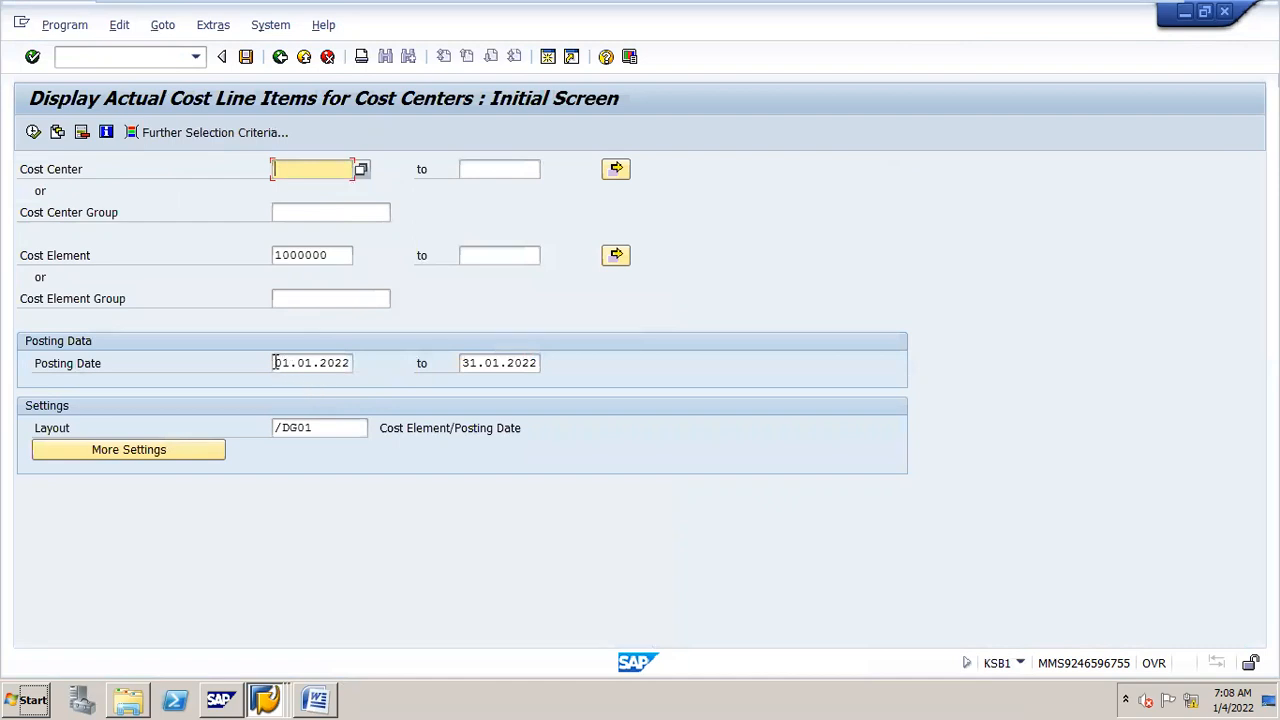
Clear the cost element filter and view the actual cost line items for cost center DEPT O.
drag(276, 363, 391, 363)
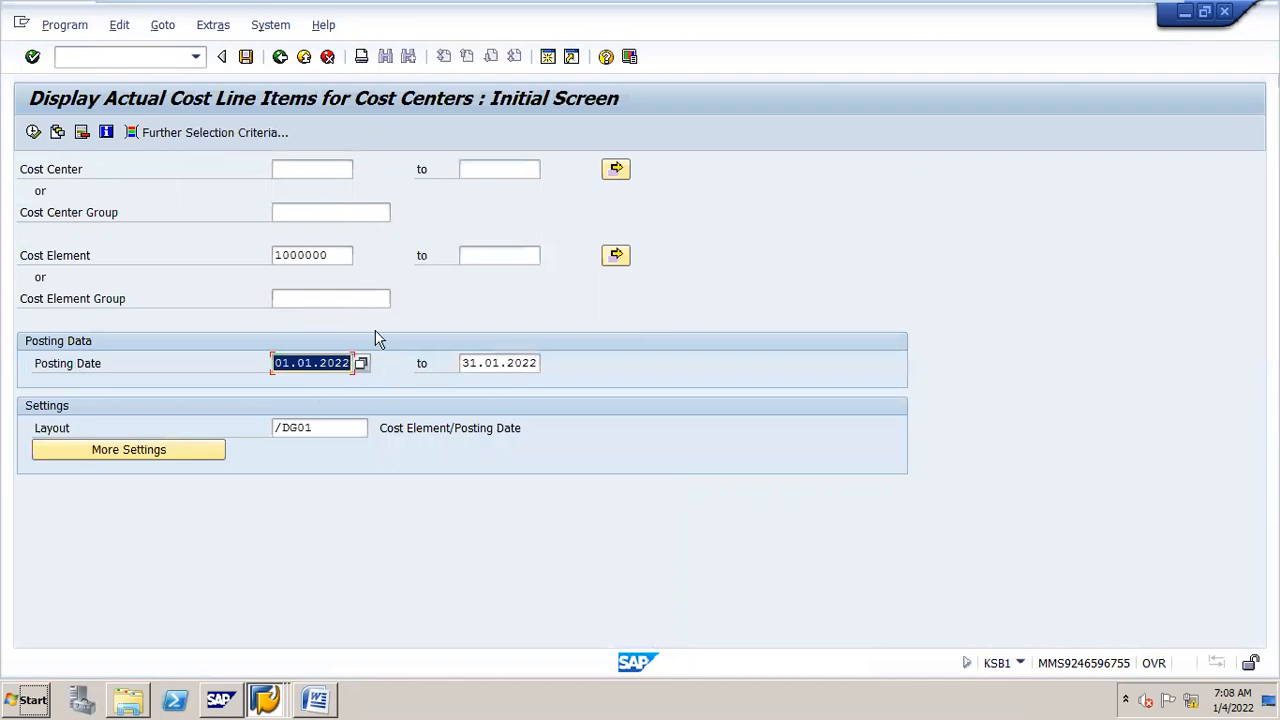
drag(343, 251, 10, 290)
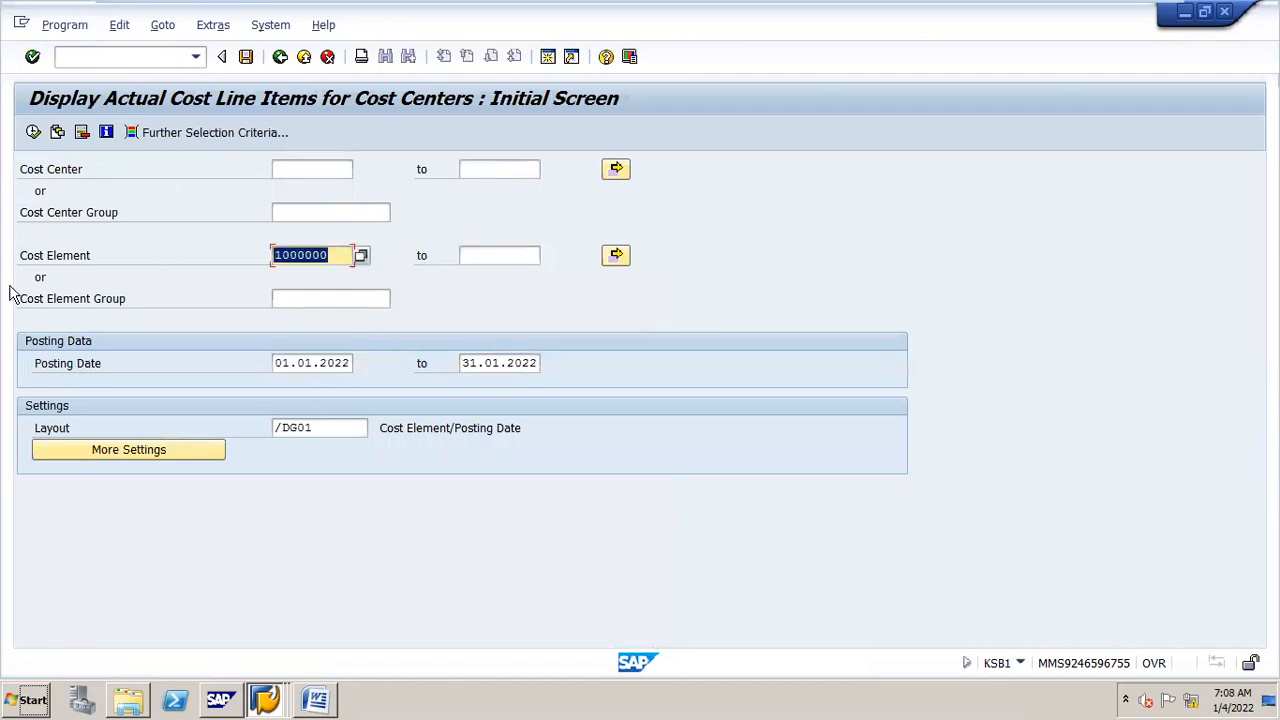
key(Delete)
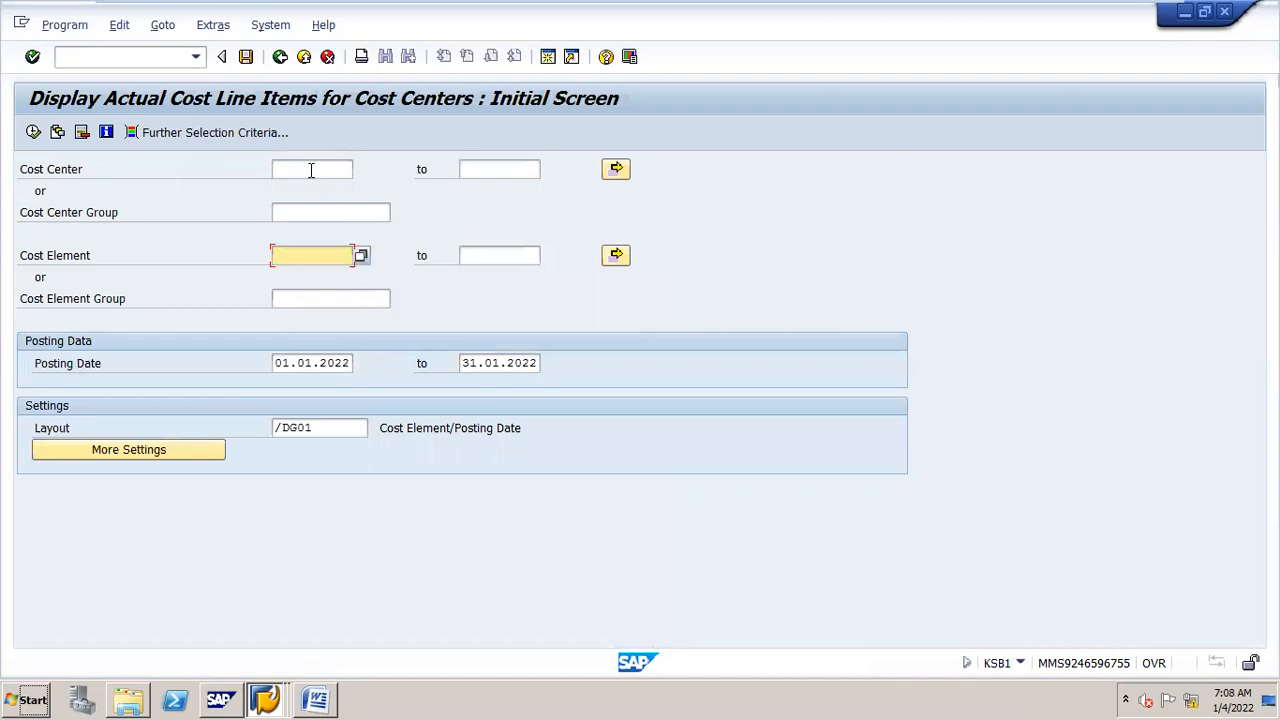
click(311, 171)
text(DEPT 0)
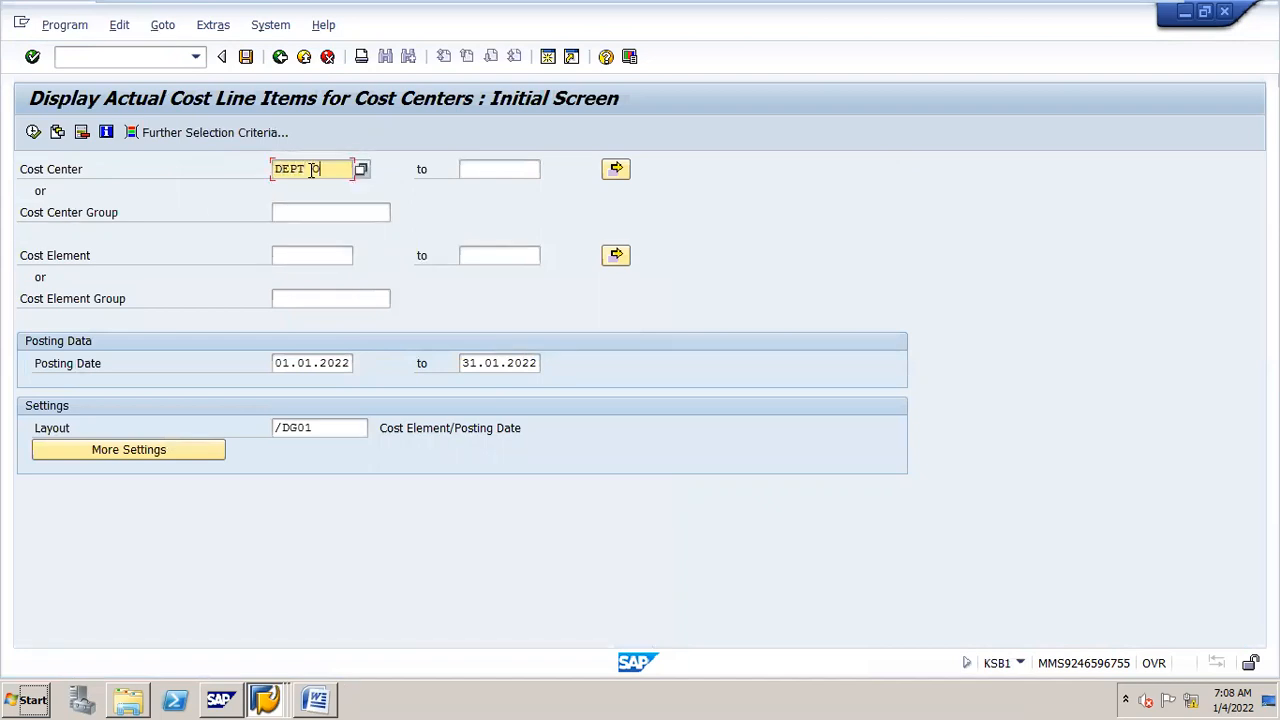
click(33, 133)
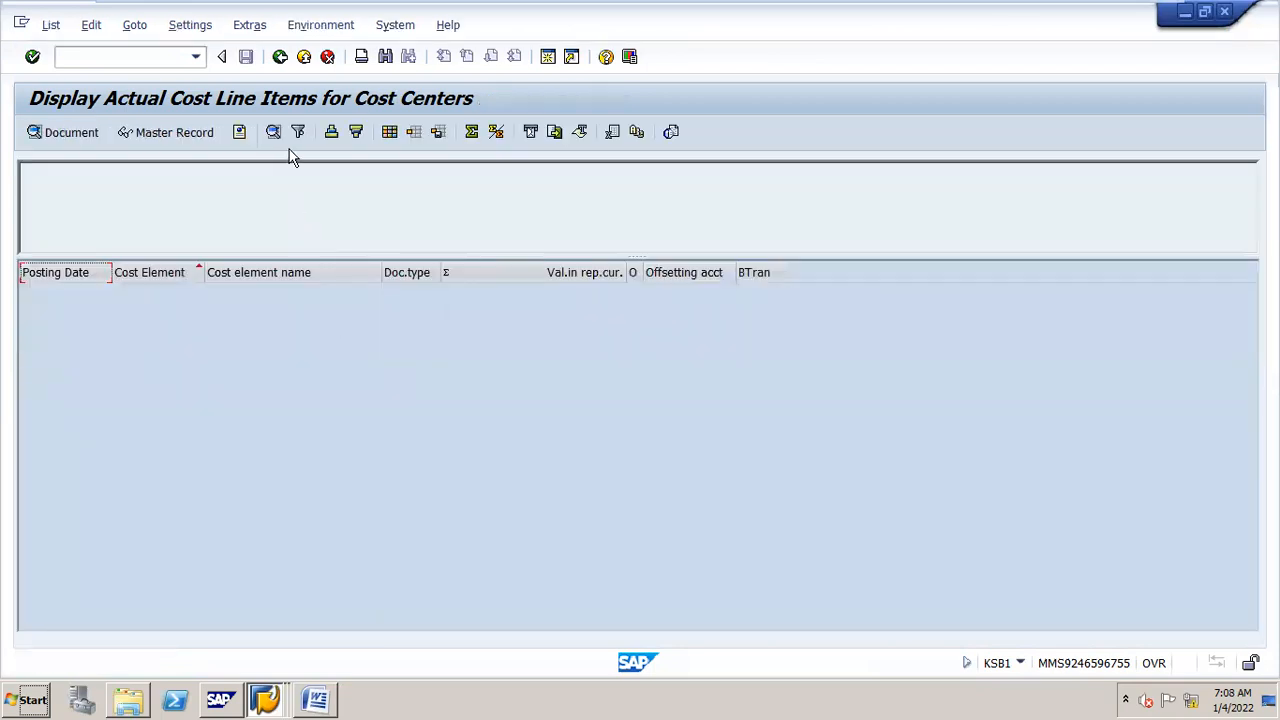
click(280, 60)
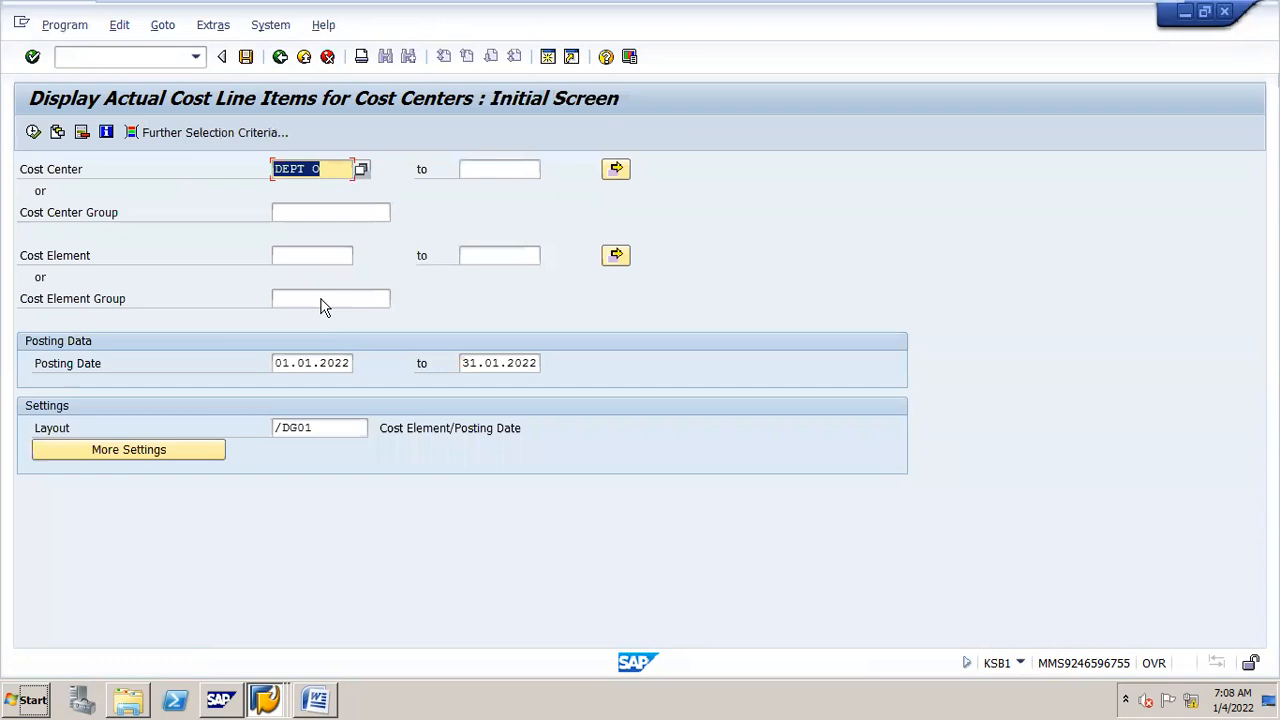
Run the actual cost line item report for cost center DEPT M and return to the selection screen.
click(339, 170)
key(BackSpace)
text(M)
click(35, 136)
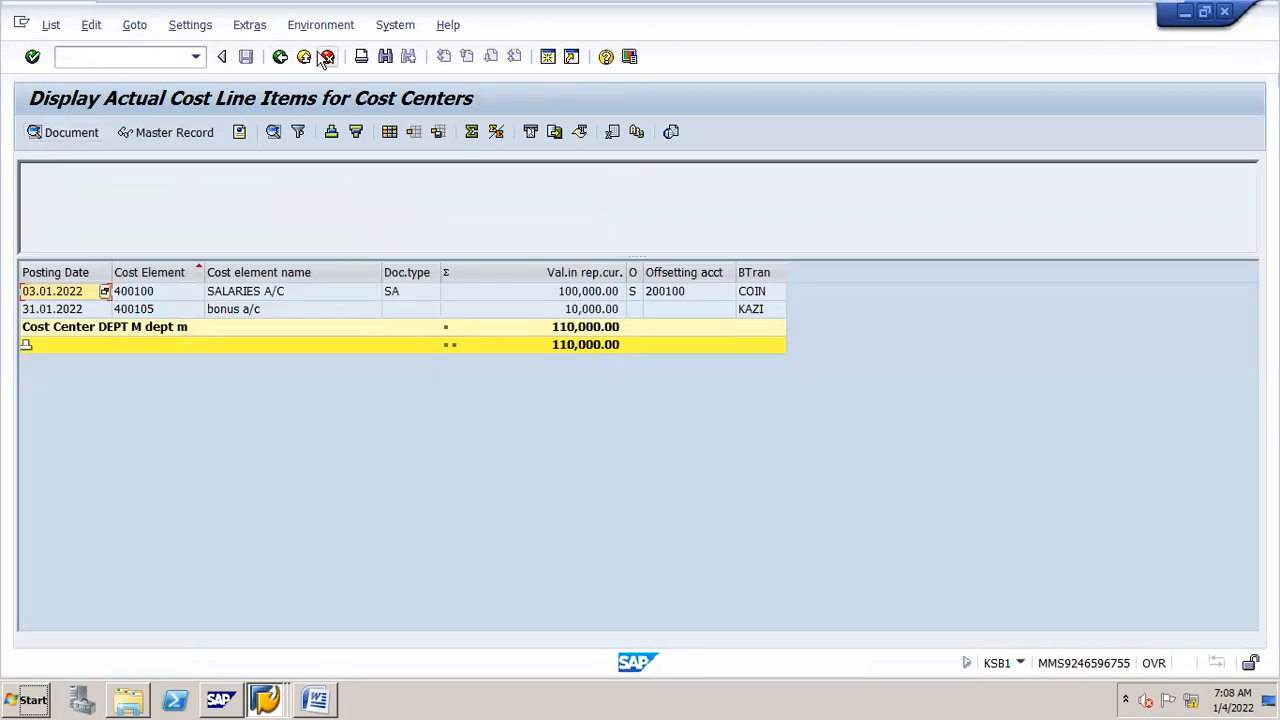
click(281, 57)
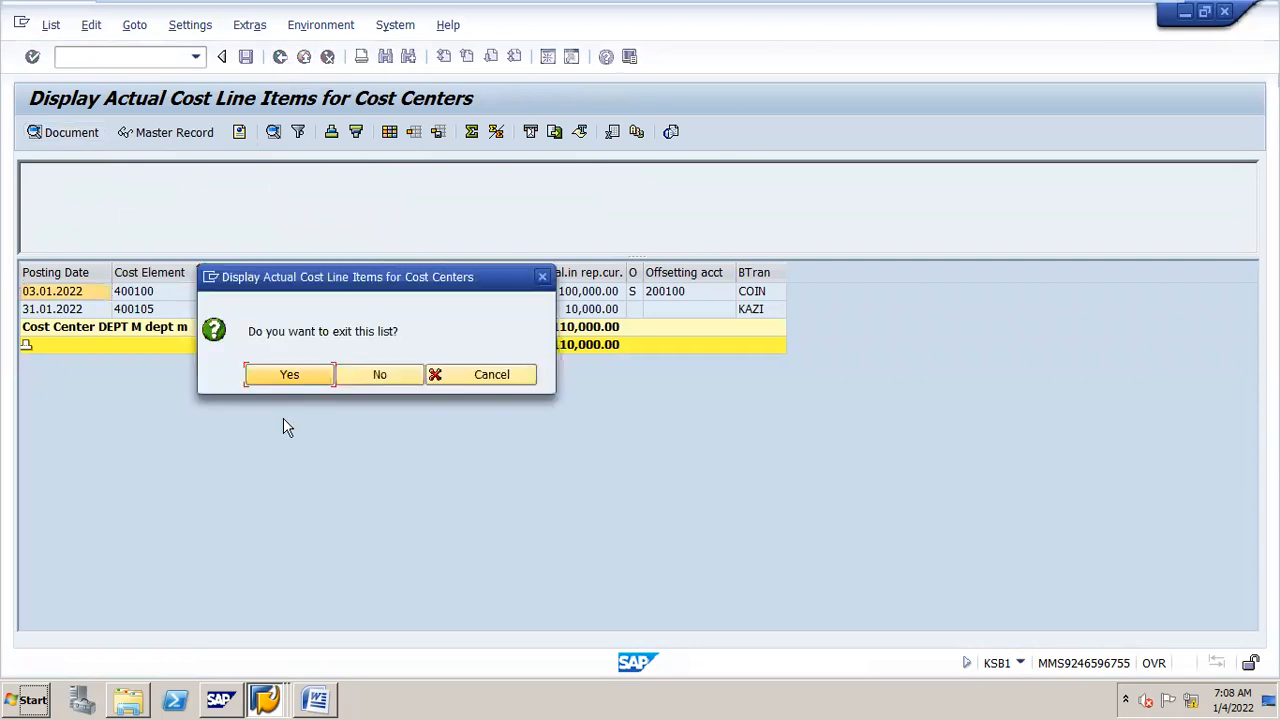
click(297, 371)
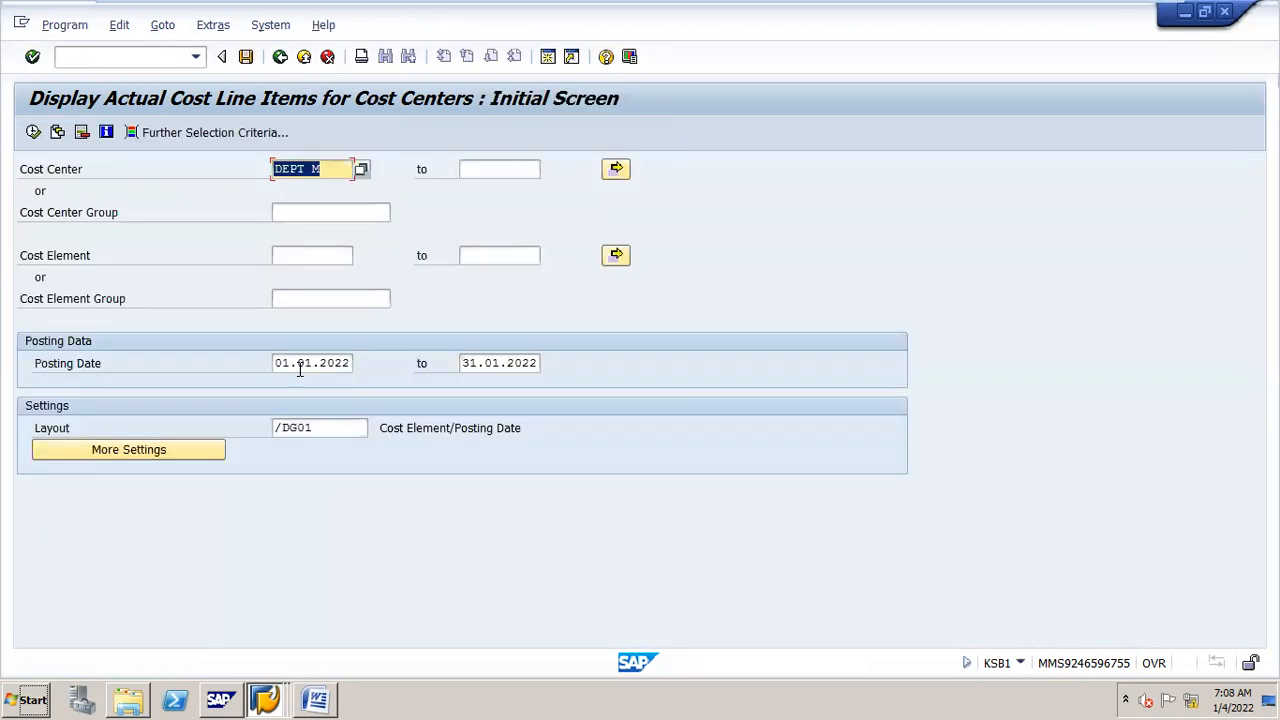
View DEPT M's actual cost line items for posting dates 01.02.2022 to 28.02.2022.
click(278, 363)
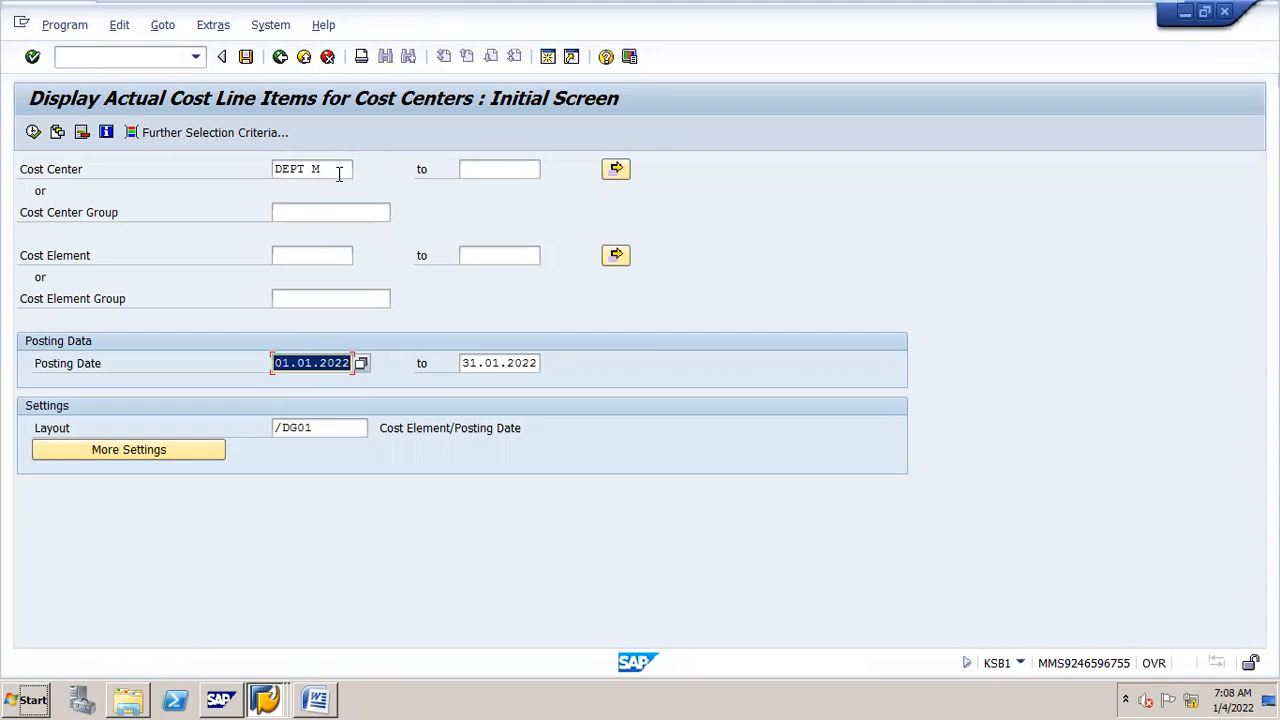
text(01)
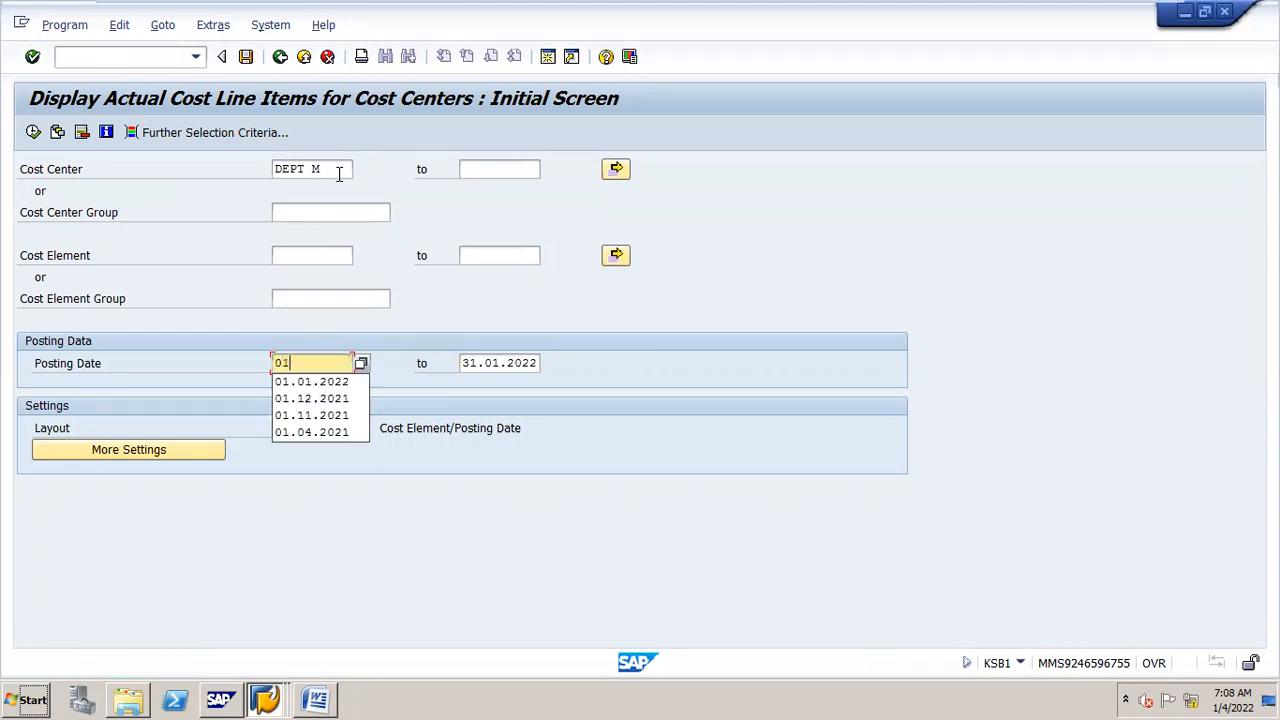
text(.02.2022)
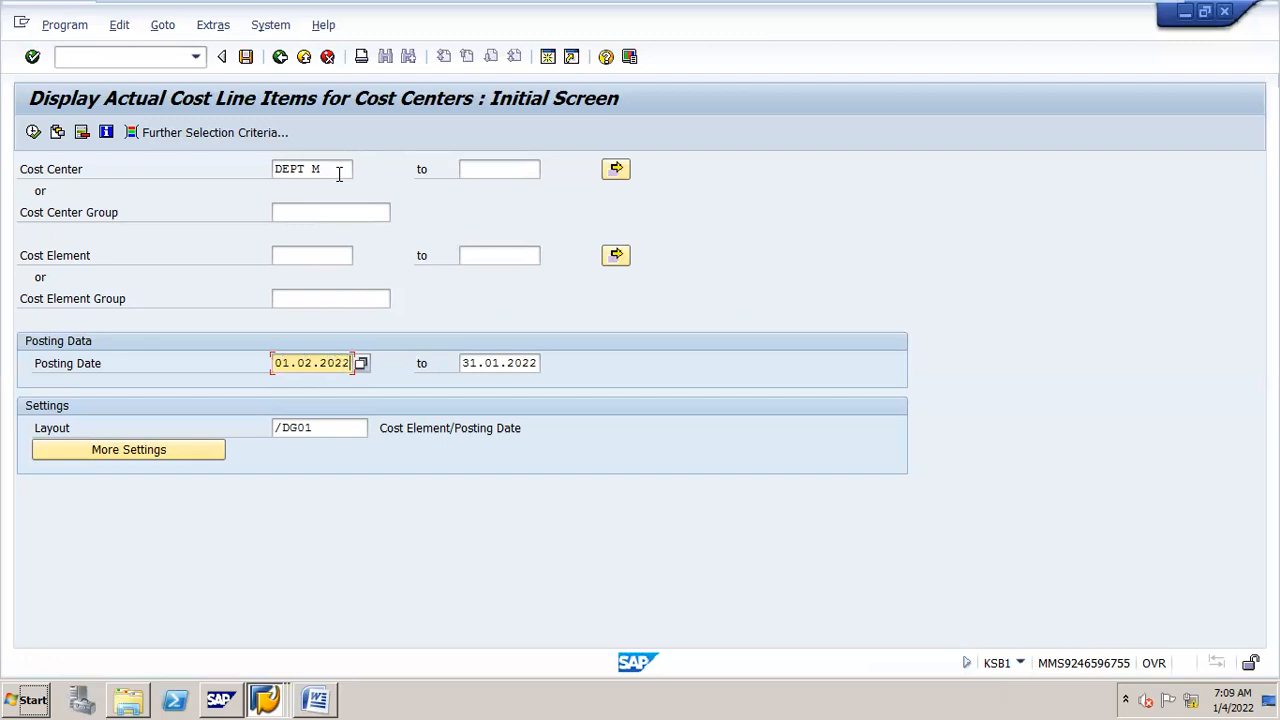
key(Tab)
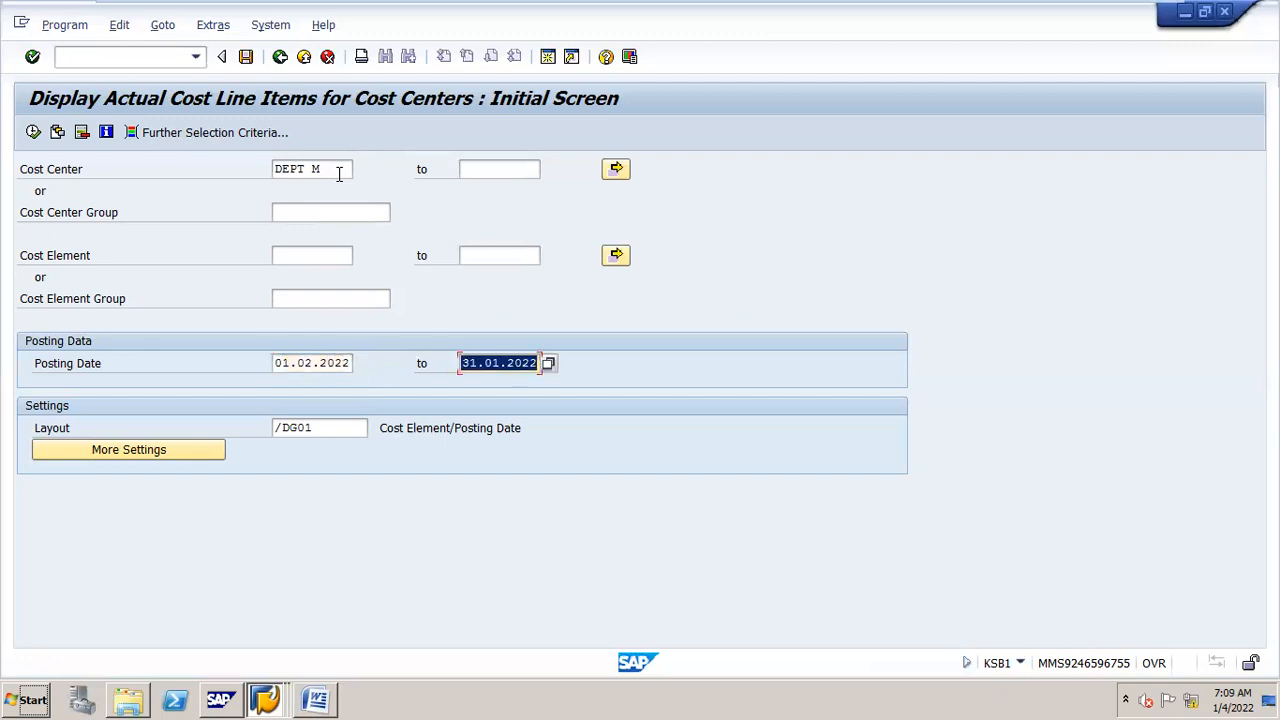
text(28)
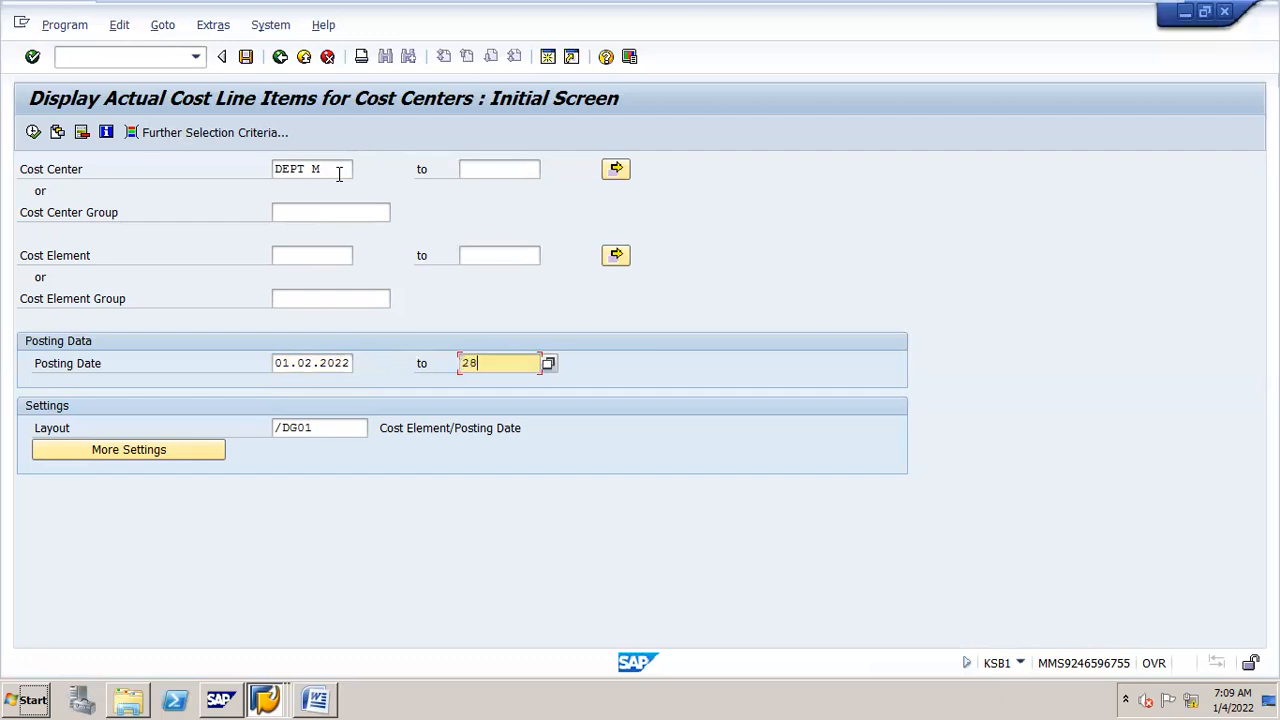
text(.02.2022)
click(31, 133)
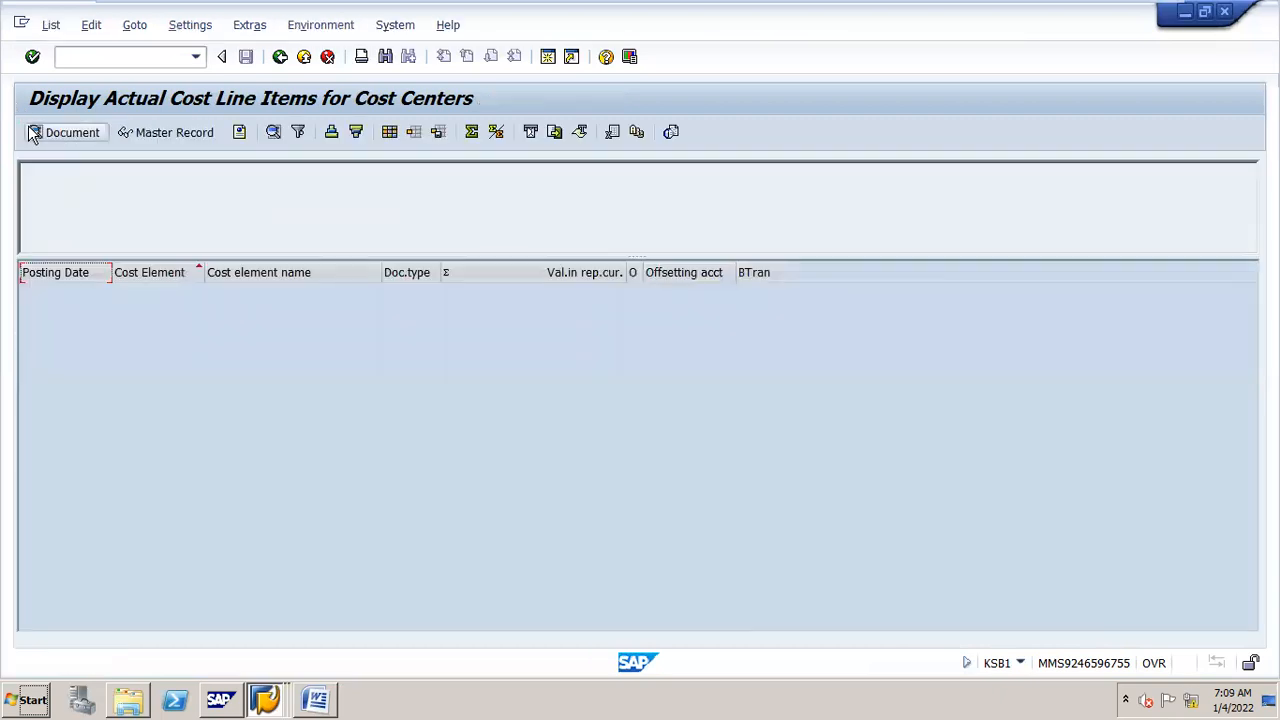
click(281, 57)
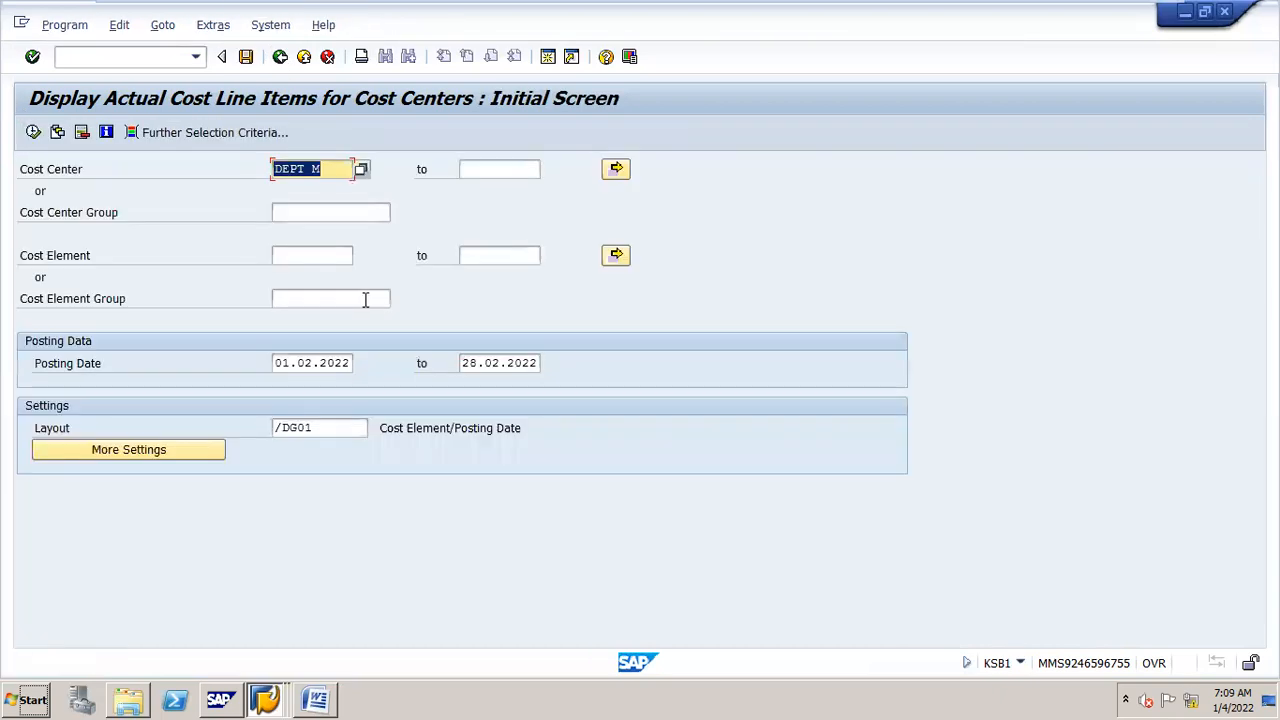
Run the line item report for cost center DEPT N over the same posting period and return to the selection.
click(332, 168)
key(BackSpace)
text(N)
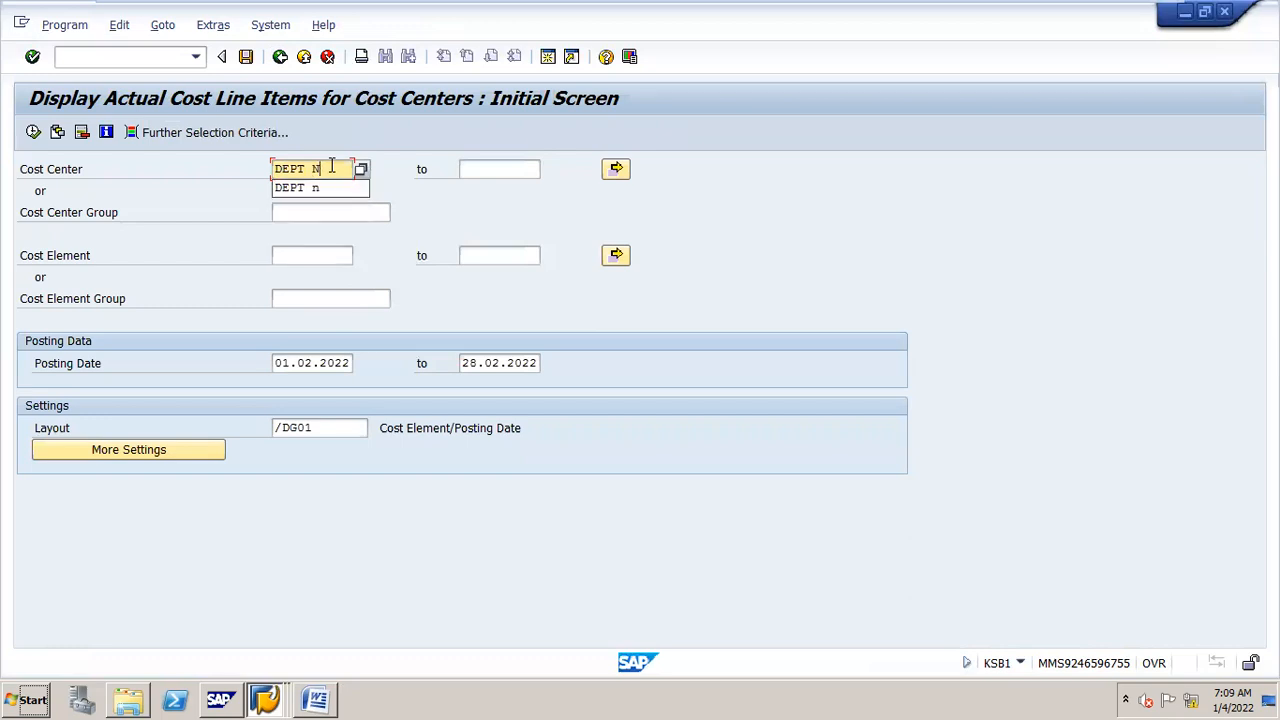
click(320, 188)
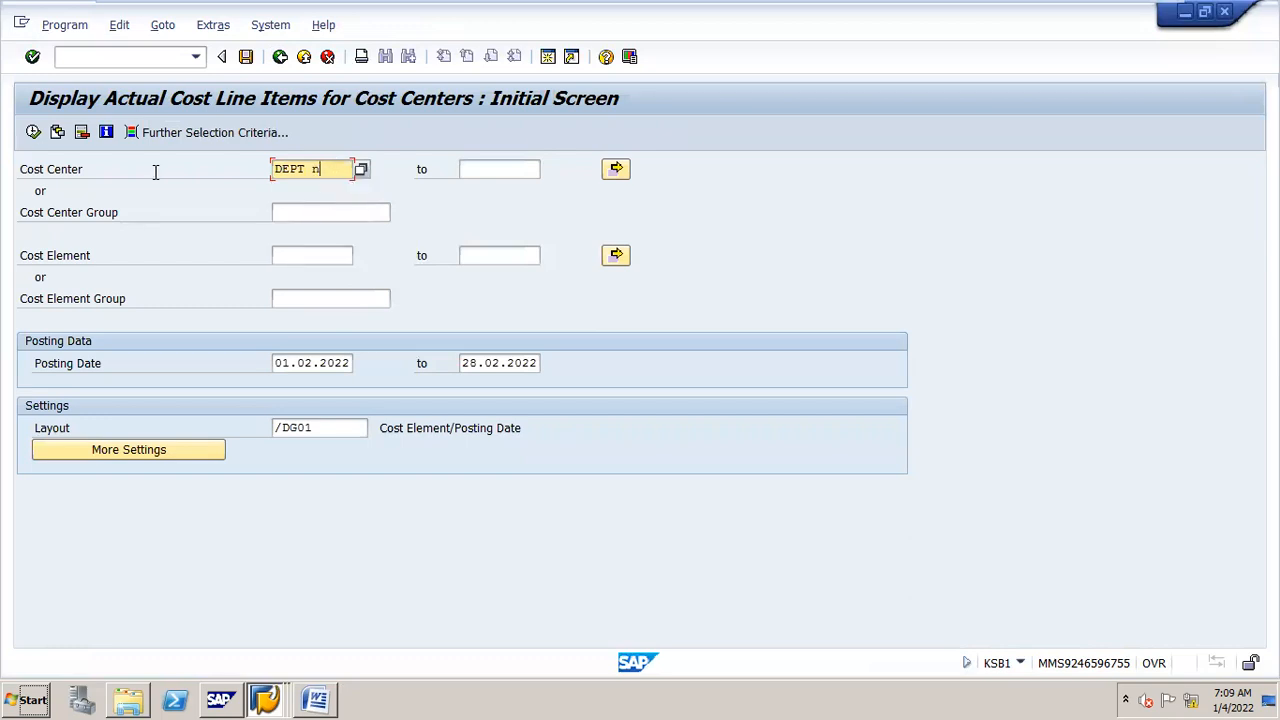
click(33, 132)
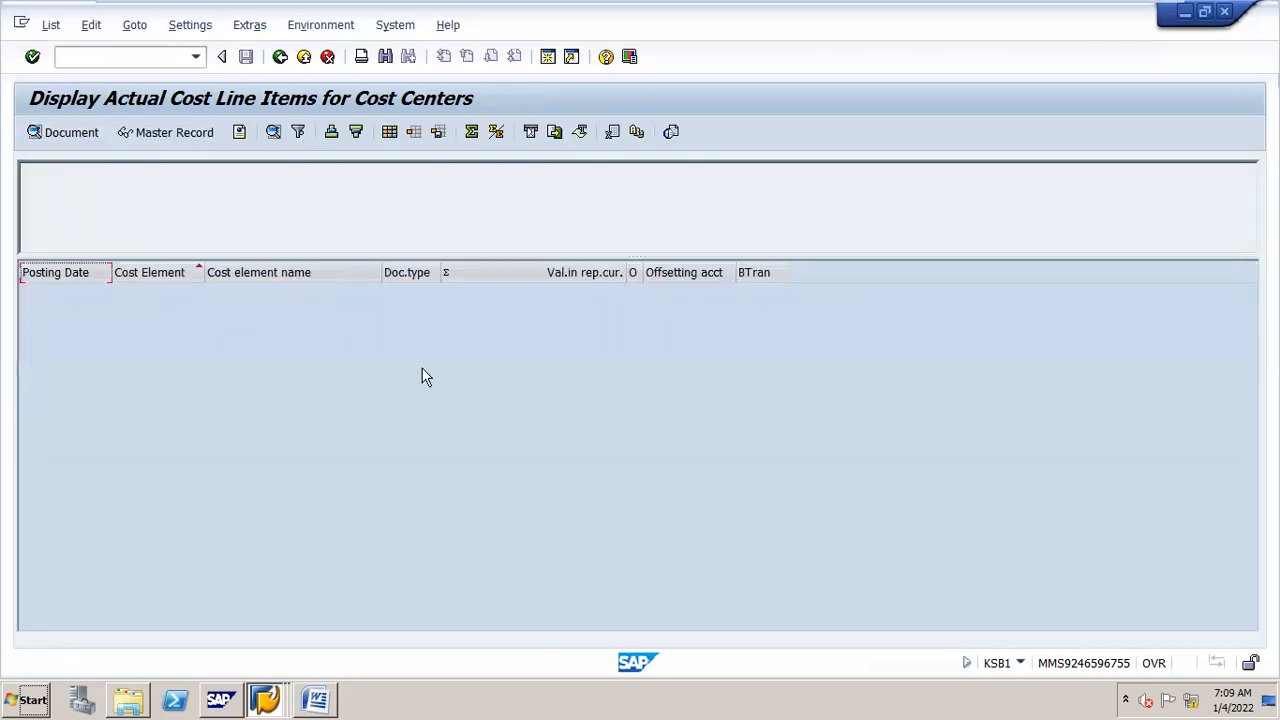
click(281, 57)
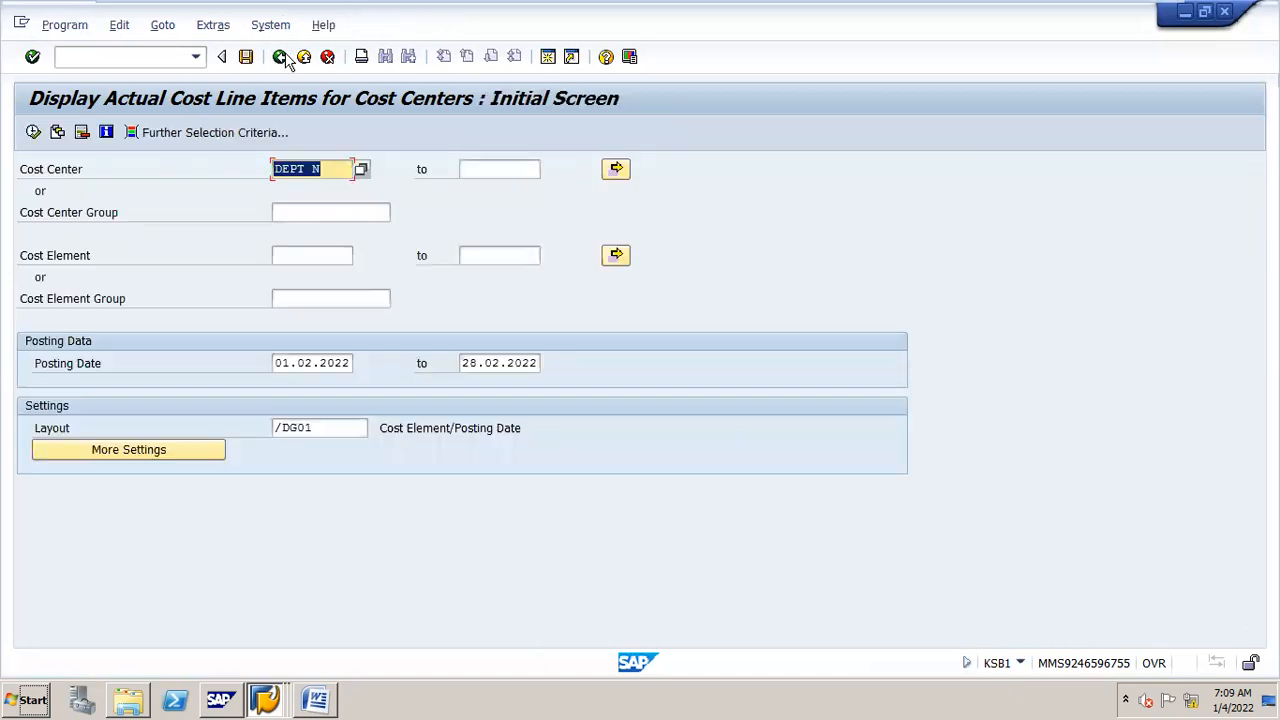
Run the line item report for cost center DEPT O over the same February 2022 posting period.
click(345, 170)
key(BackSpace)
text(O)
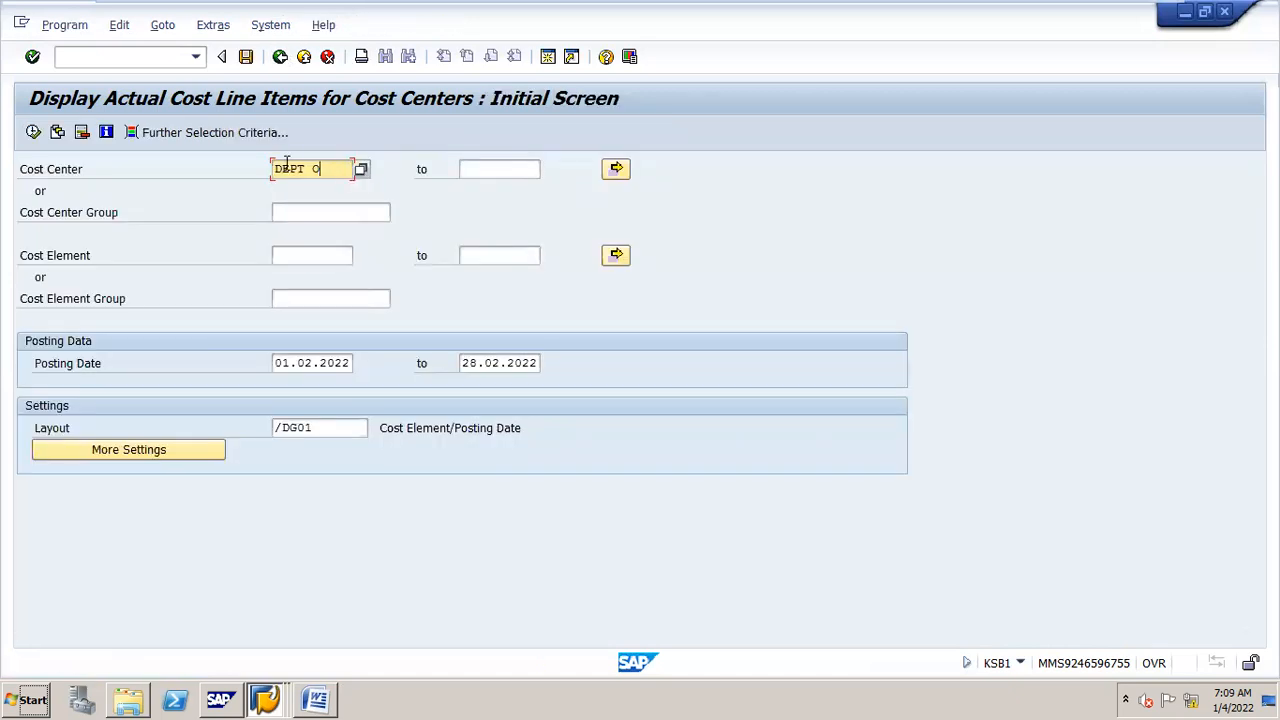
click(34, 134)
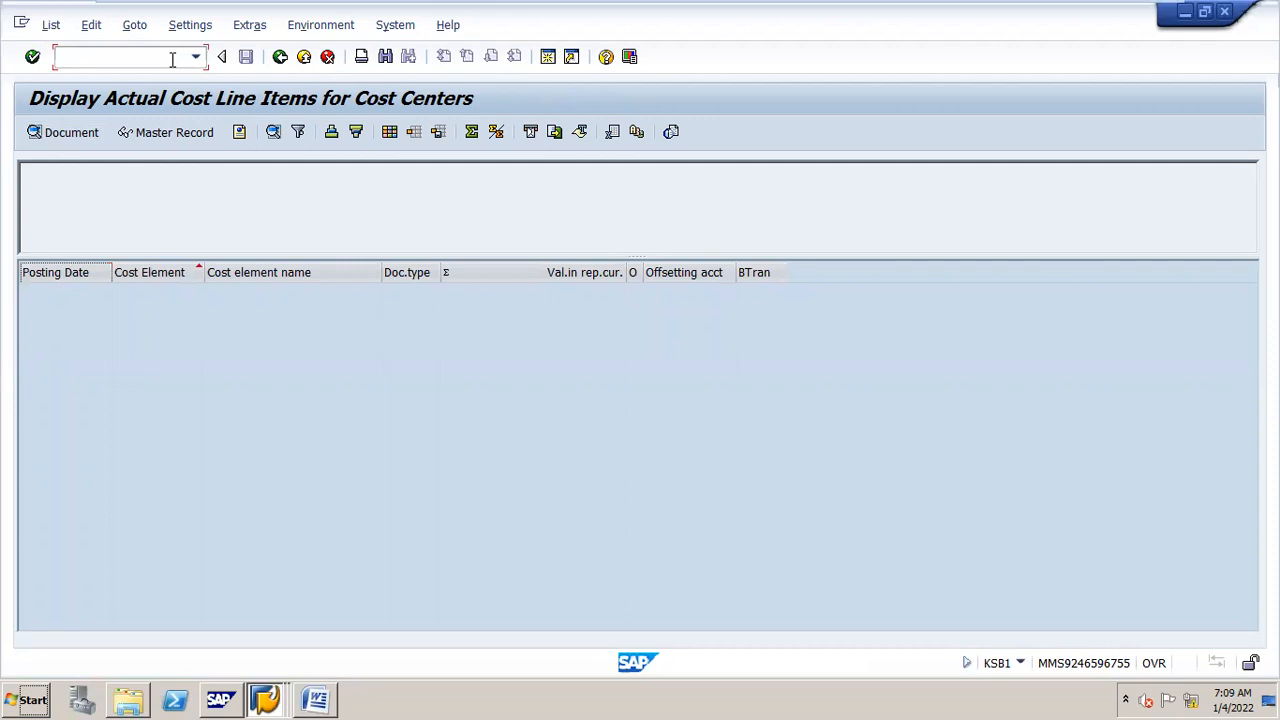
Open transaction F-02 in place of the line item report and set the document and posting dates to 01.02.2022.
text(/NF-02)
key(Return)
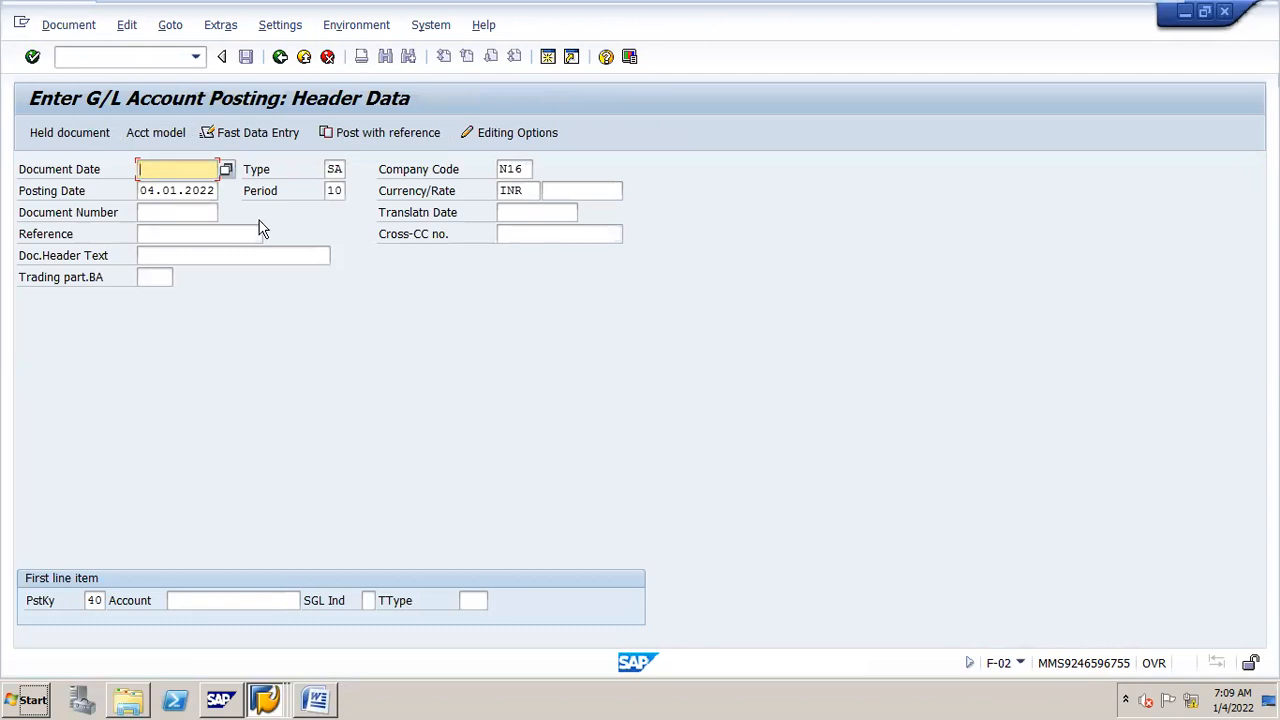
text(0)
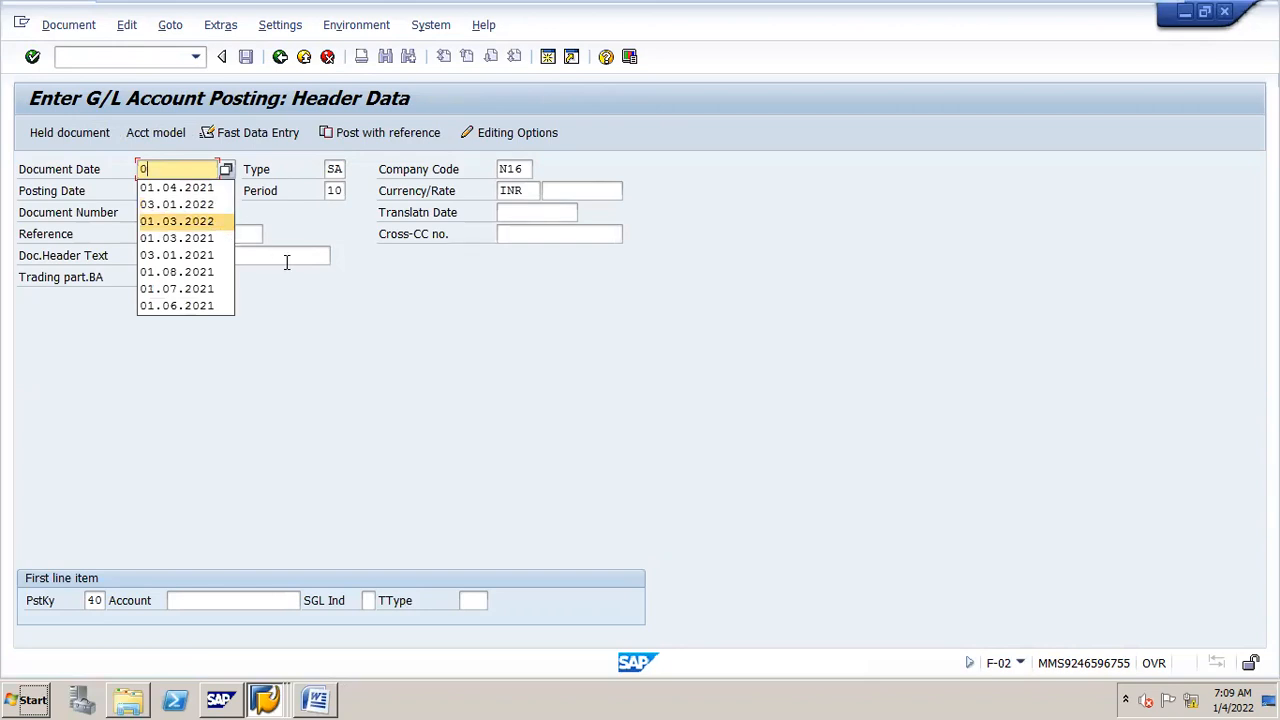
click(356, 336)
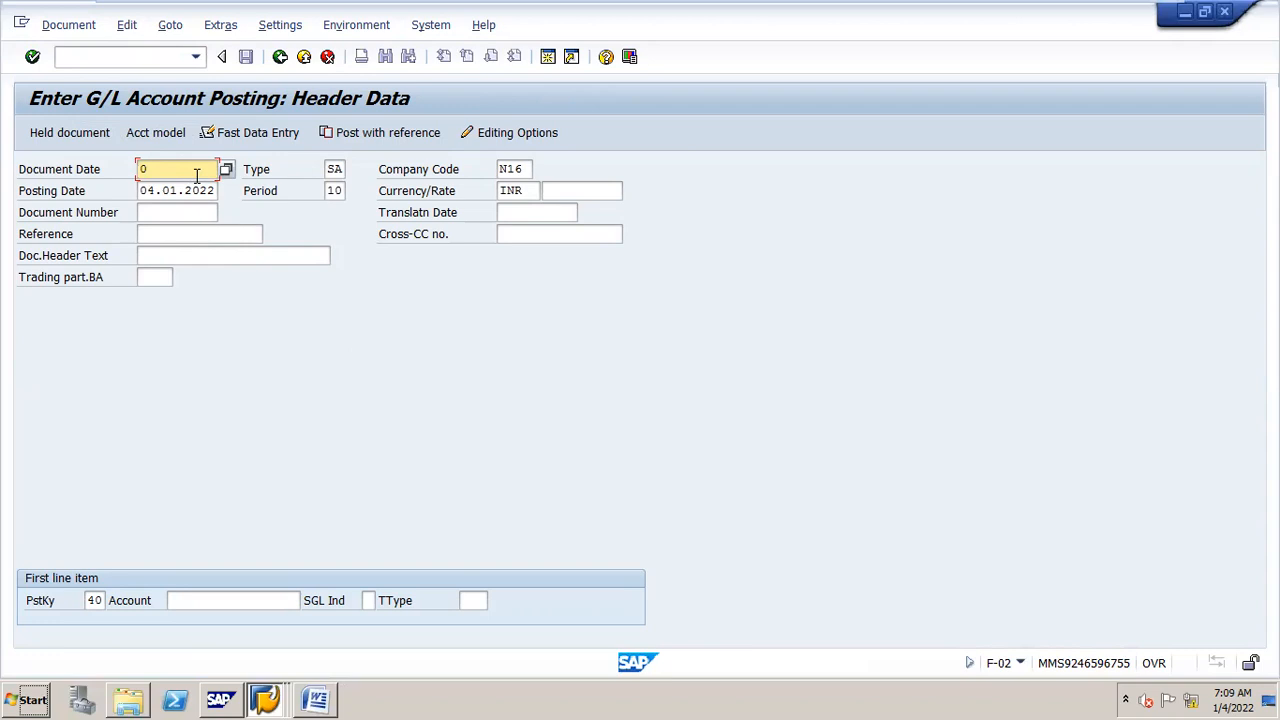
key(BackSpace)
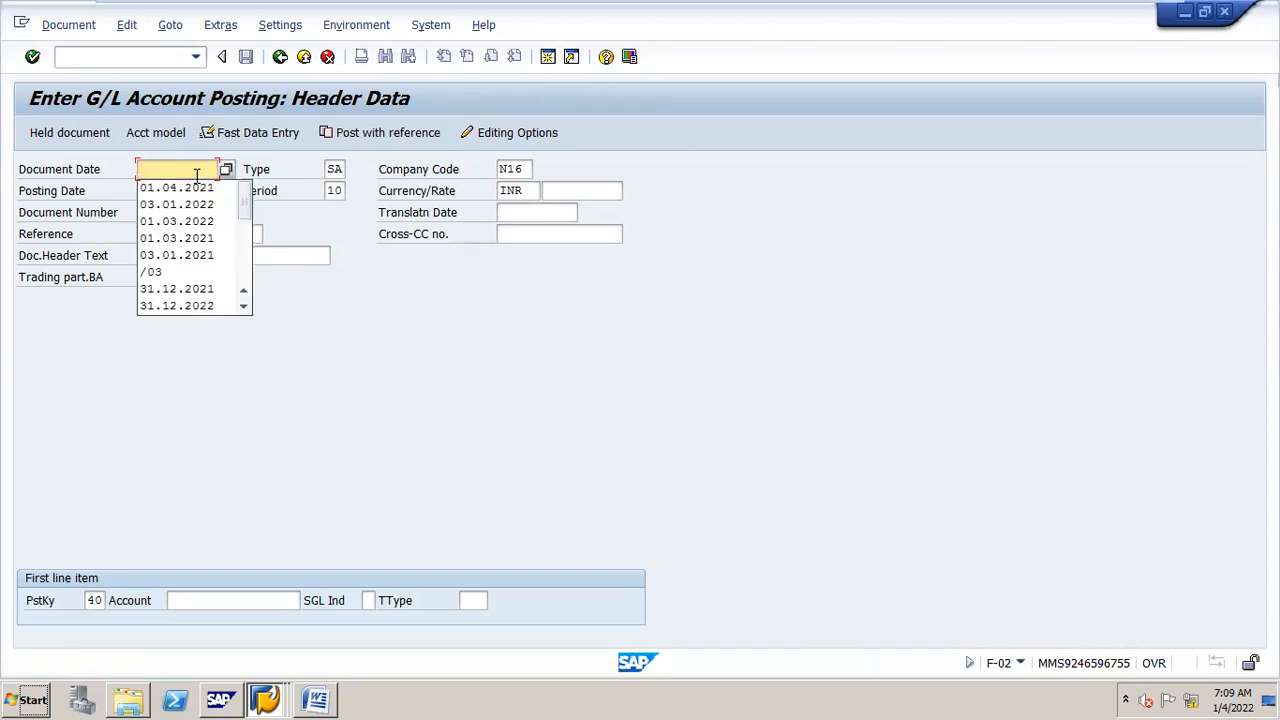
text(01.02.2022)
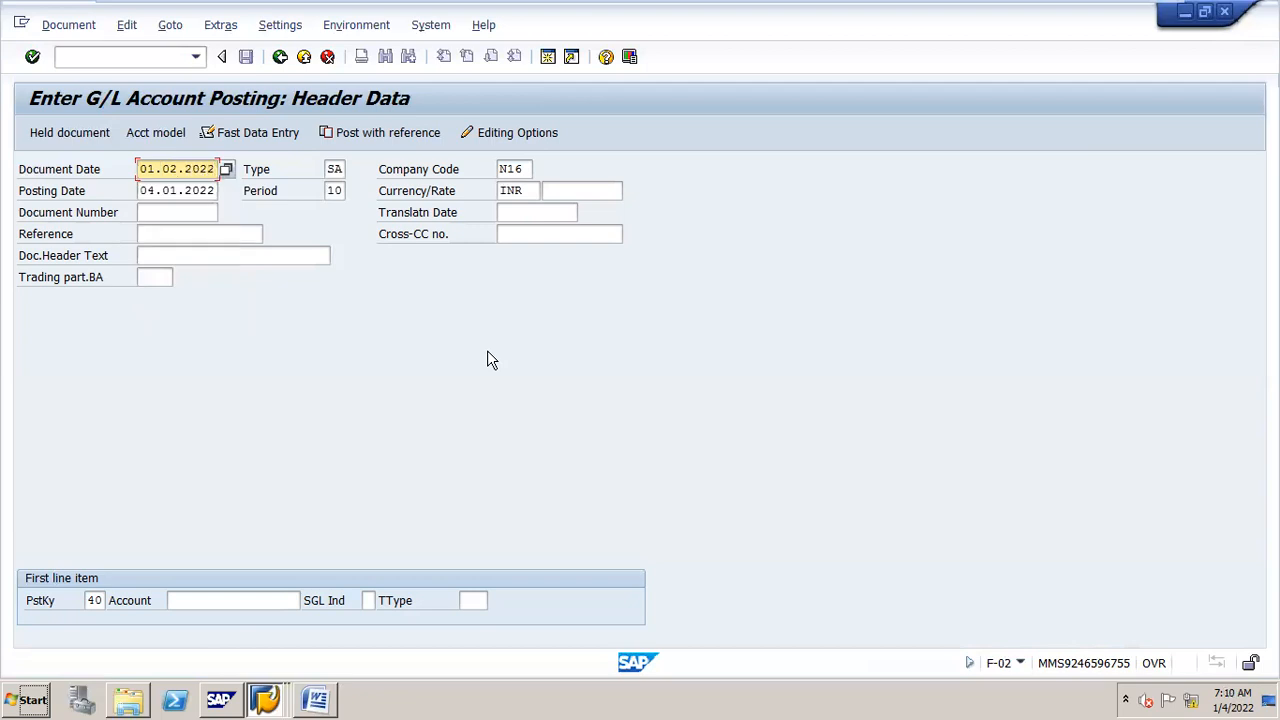
key(Tab)
key(BackSpace)
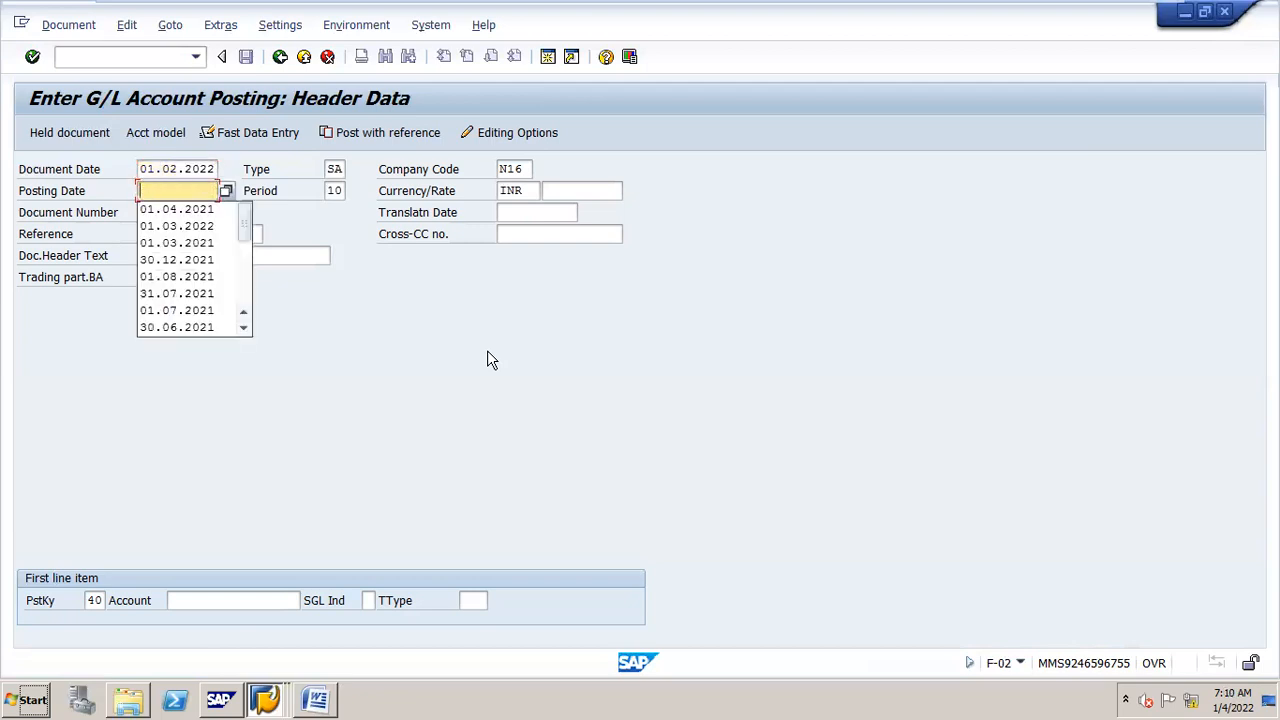
text(01.02.200)
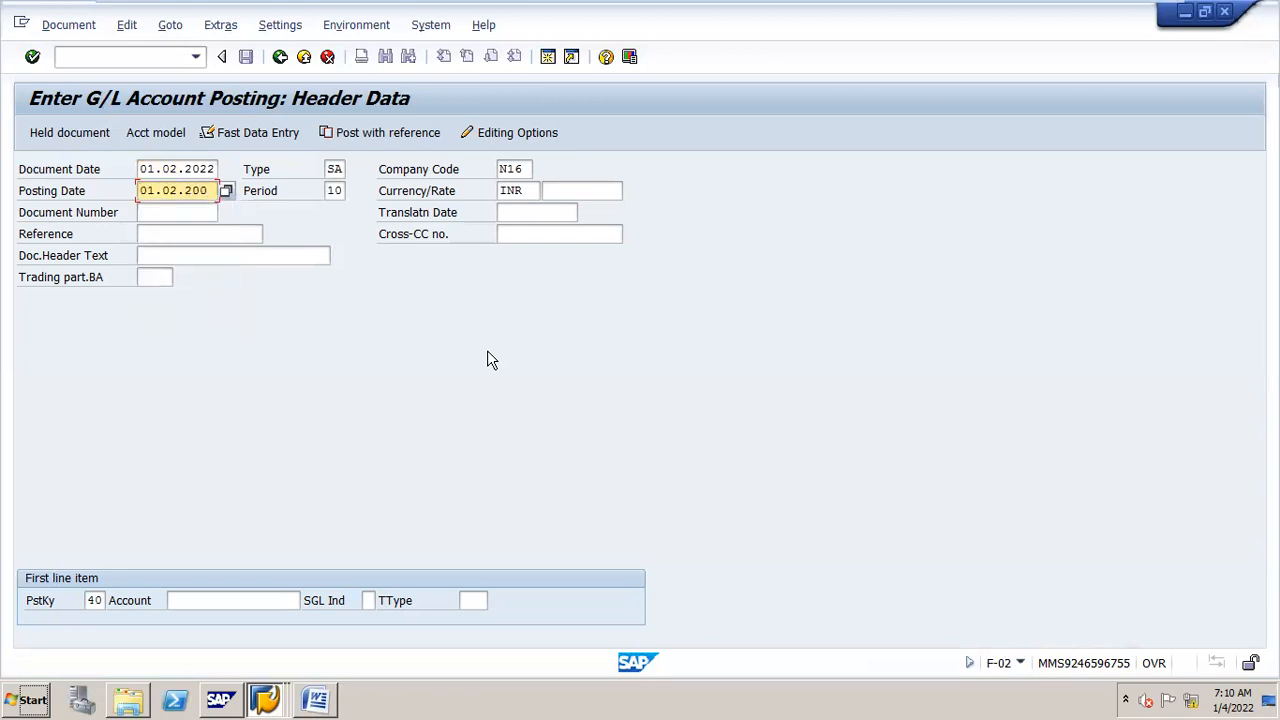
key(BackSpace)
text(22)
Set account 400100 as the first line item with posting key 40 and accept the header data.
click(266, 599)
text(400100)
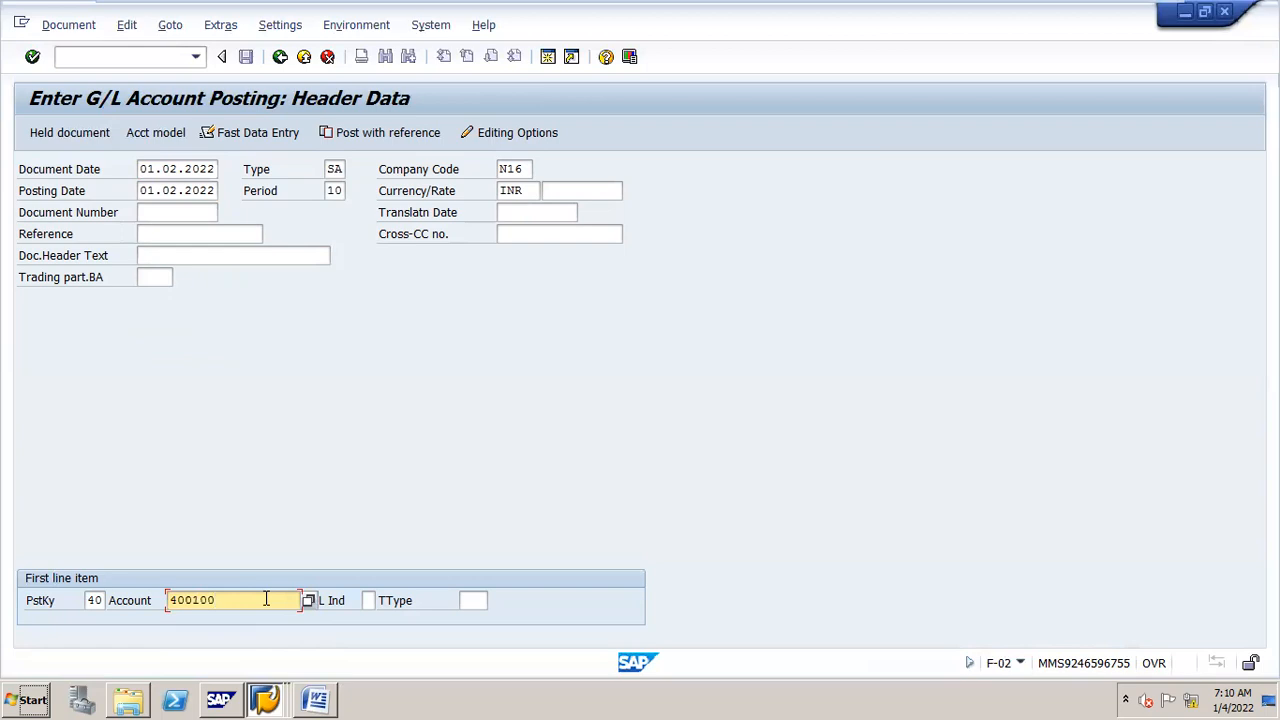
key(Return)
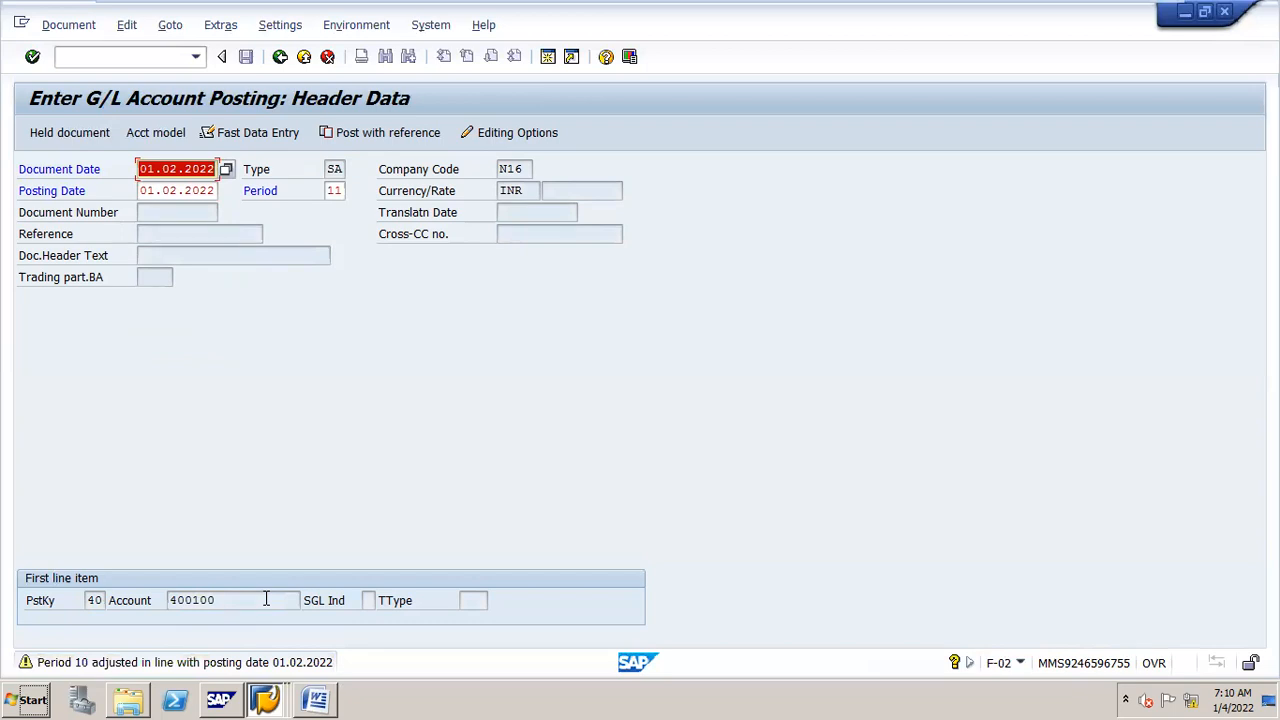
key(Return)
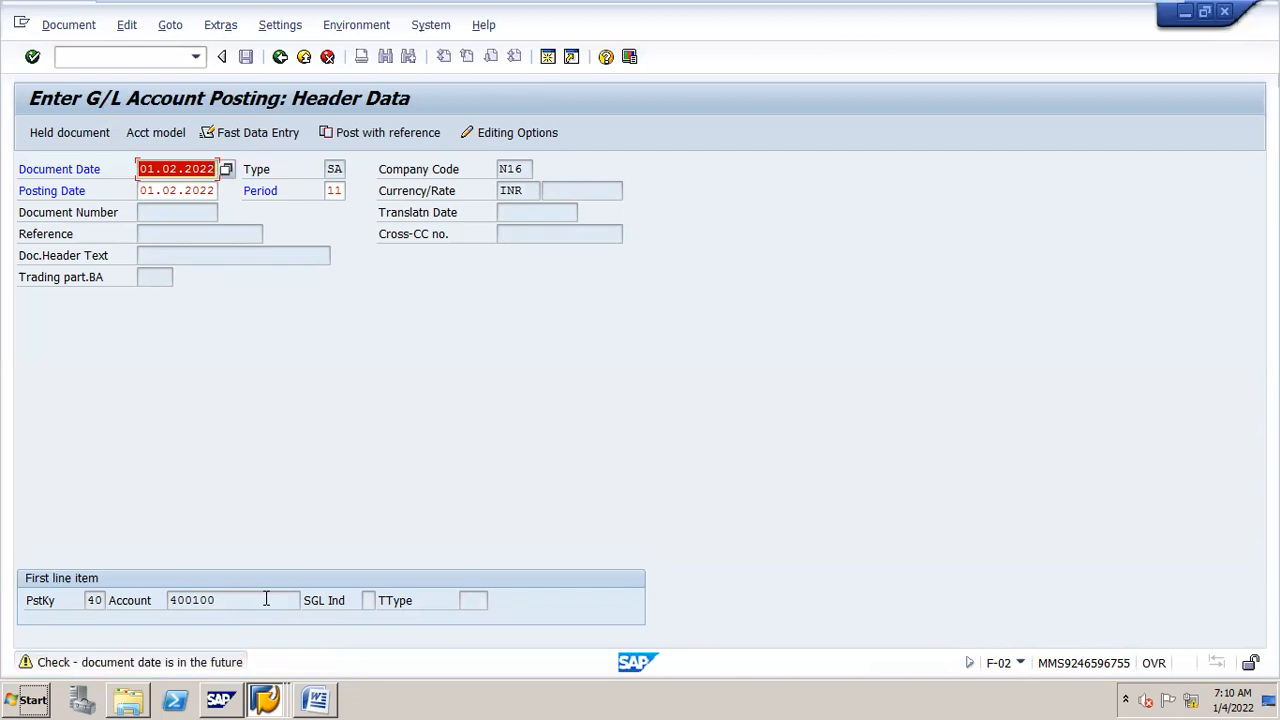
key(Return)
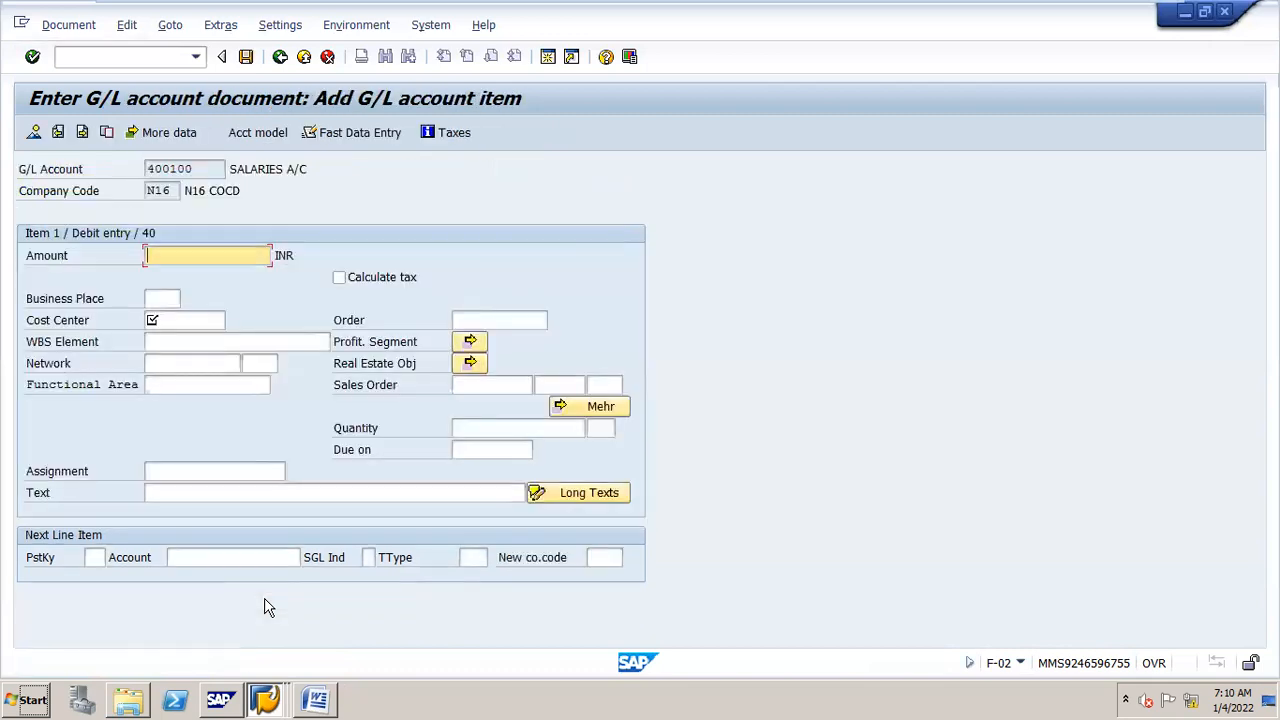
Enter 100 INR as the salaries debit amount and assign it to cost center DEPT O.
text(10)
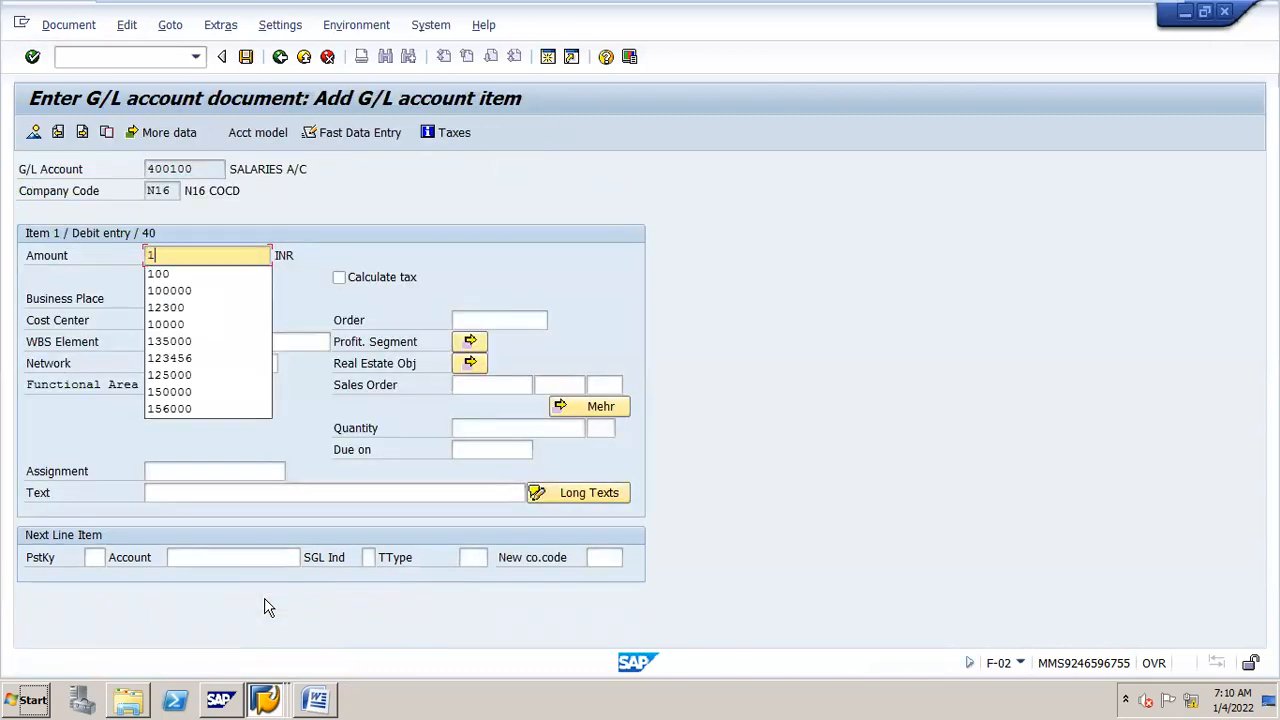
key(Down)
key(Return)
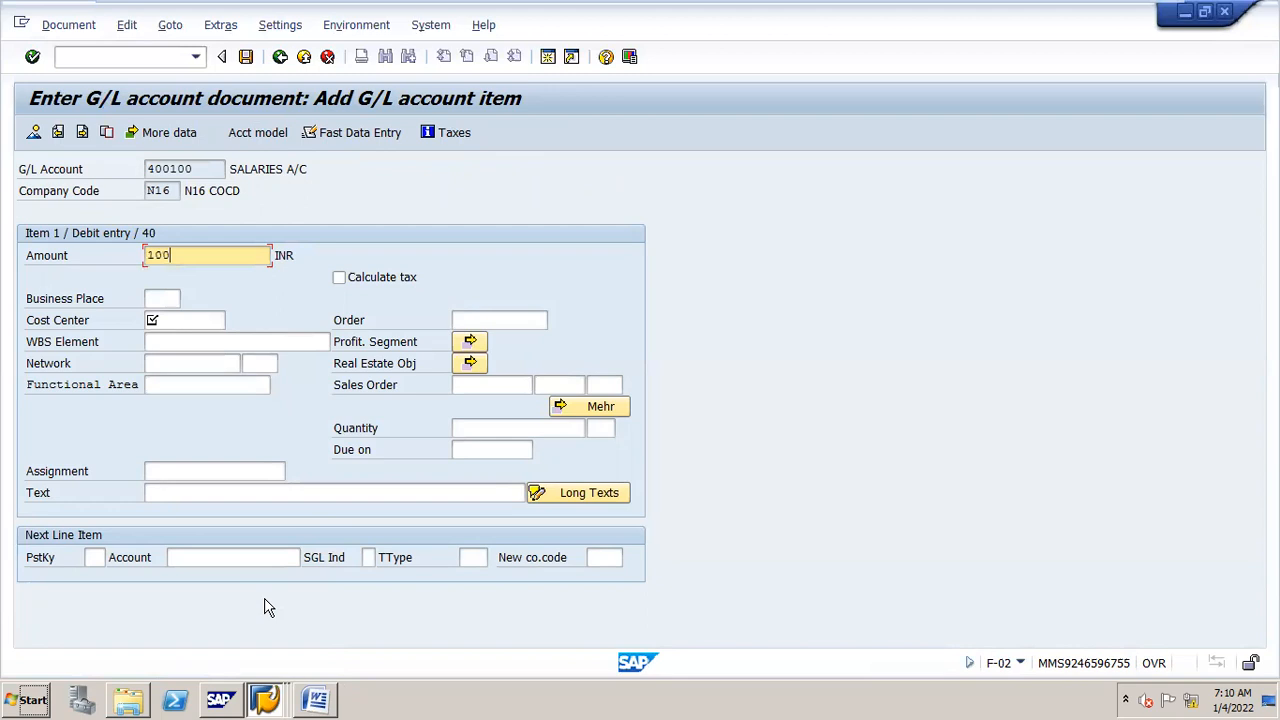
key(Tab)
key(Tab)
key(Tab)
key(Down)
key(Down)
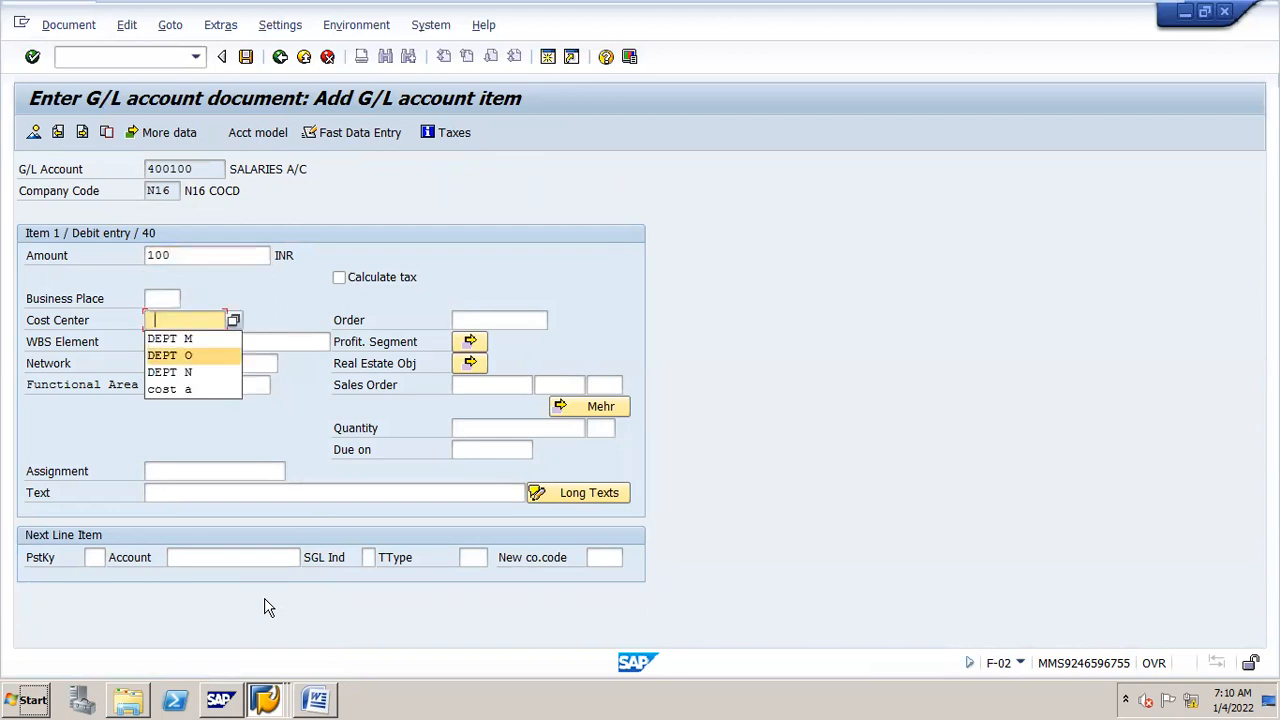
key(Return)
Add the item text SALREIS TO O and continue to a line item with posting key 40 and account 400300.
key(Down)
key(Down)
key(Down)
key(Down)
key(Down)
key(Down)
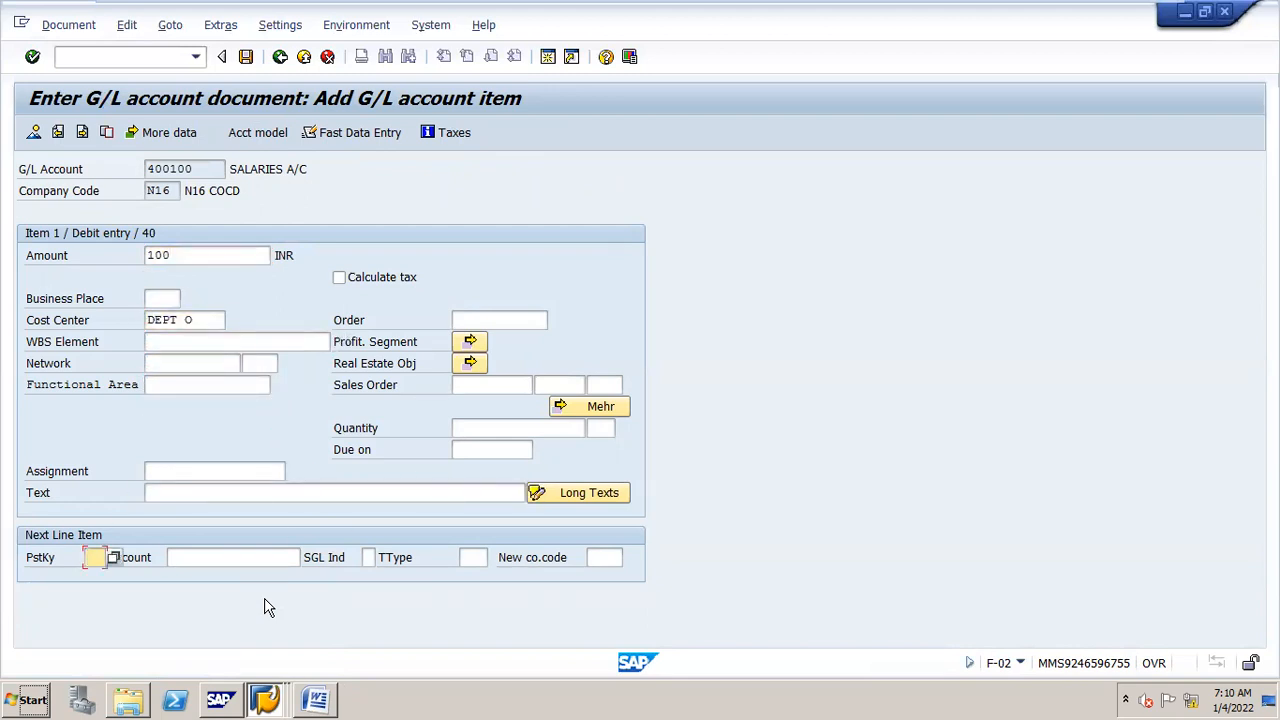
click(453, 490)
text(SALREIS TO O)
key(Tab)
text(40)
key(Tab)
text(00300)
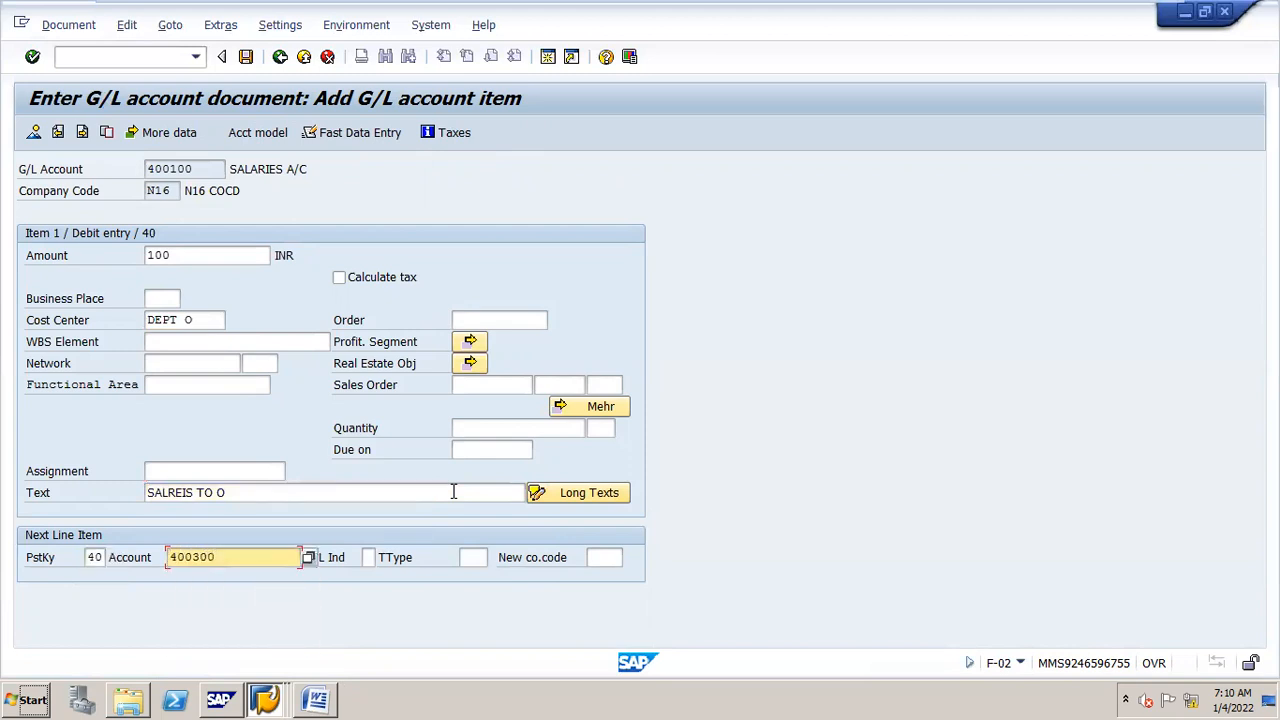
key(Return)
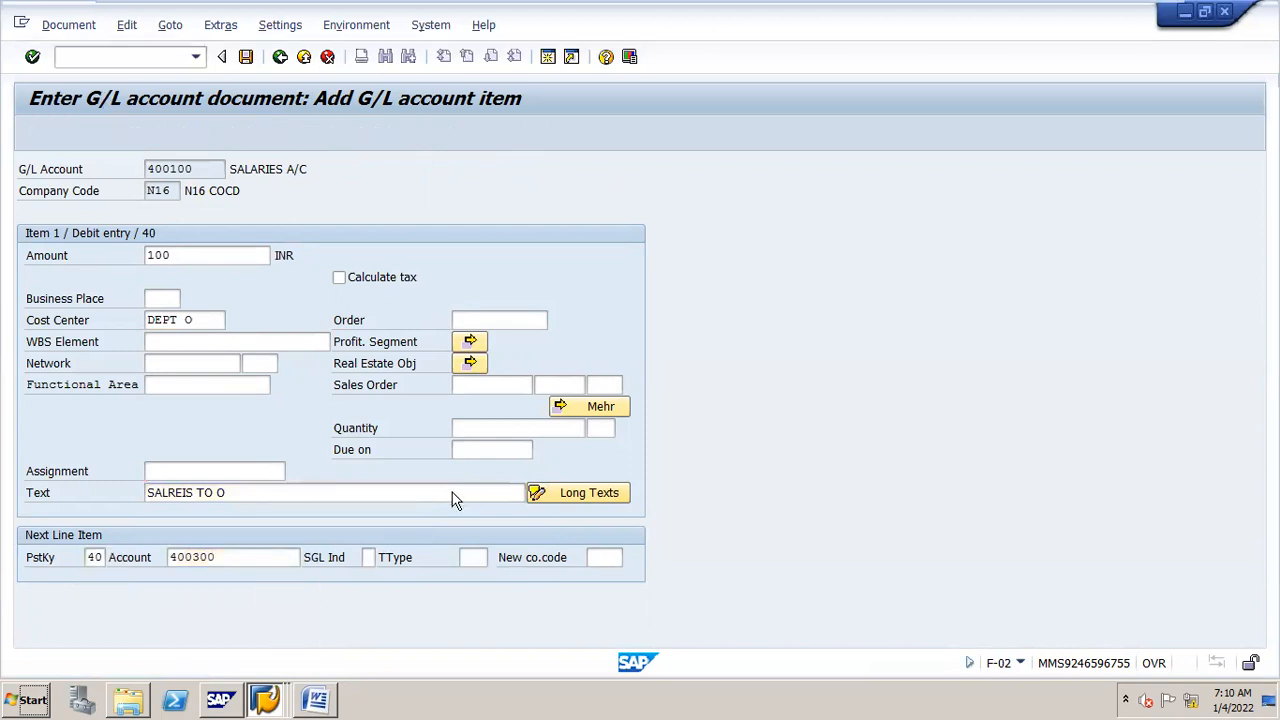
Enter 200000 INR as the rent debit amount and assign it to cost center DEPT O.
text(20)
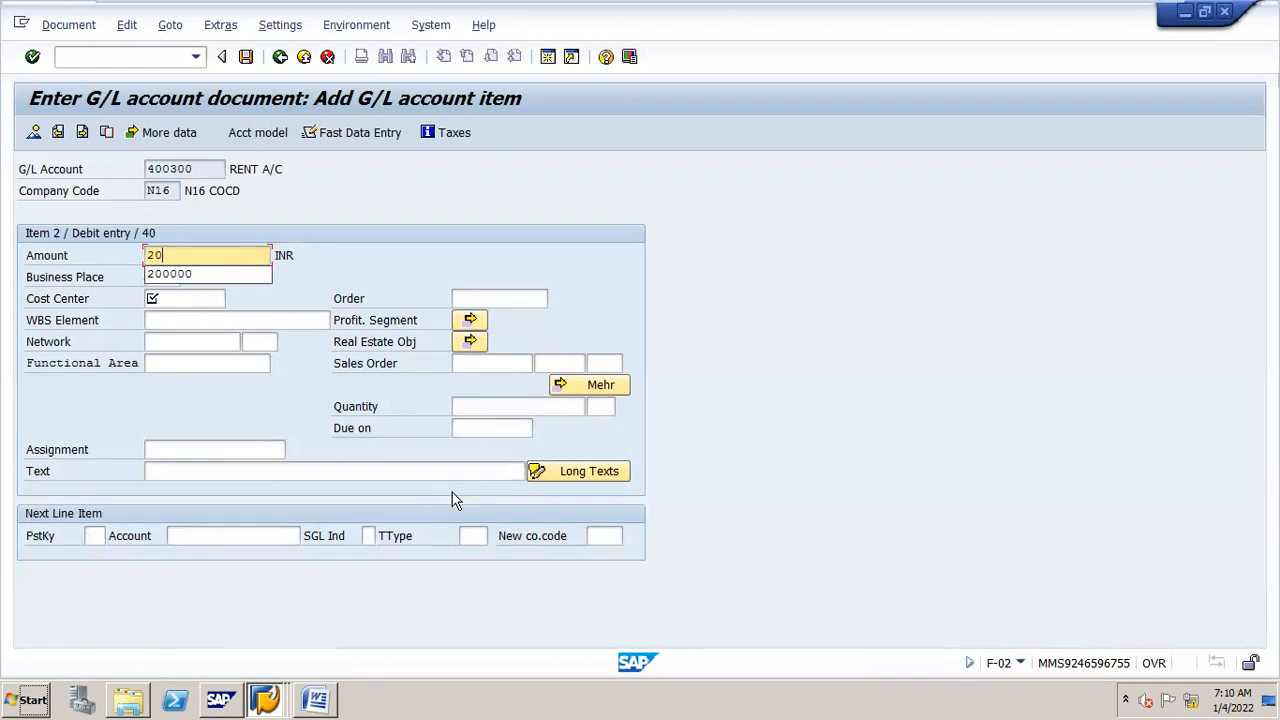
text(0)
key(Down)
key(Return)
key(Tab)
key(Tab)
key(space)
key(Down)
key(Return)
Add the item text RENT TO O and continue to a credit line with posting key 50 and account 200100.
key(Down)
key(Down)
key(Down)
key(Down)
key(Down)
text(R)
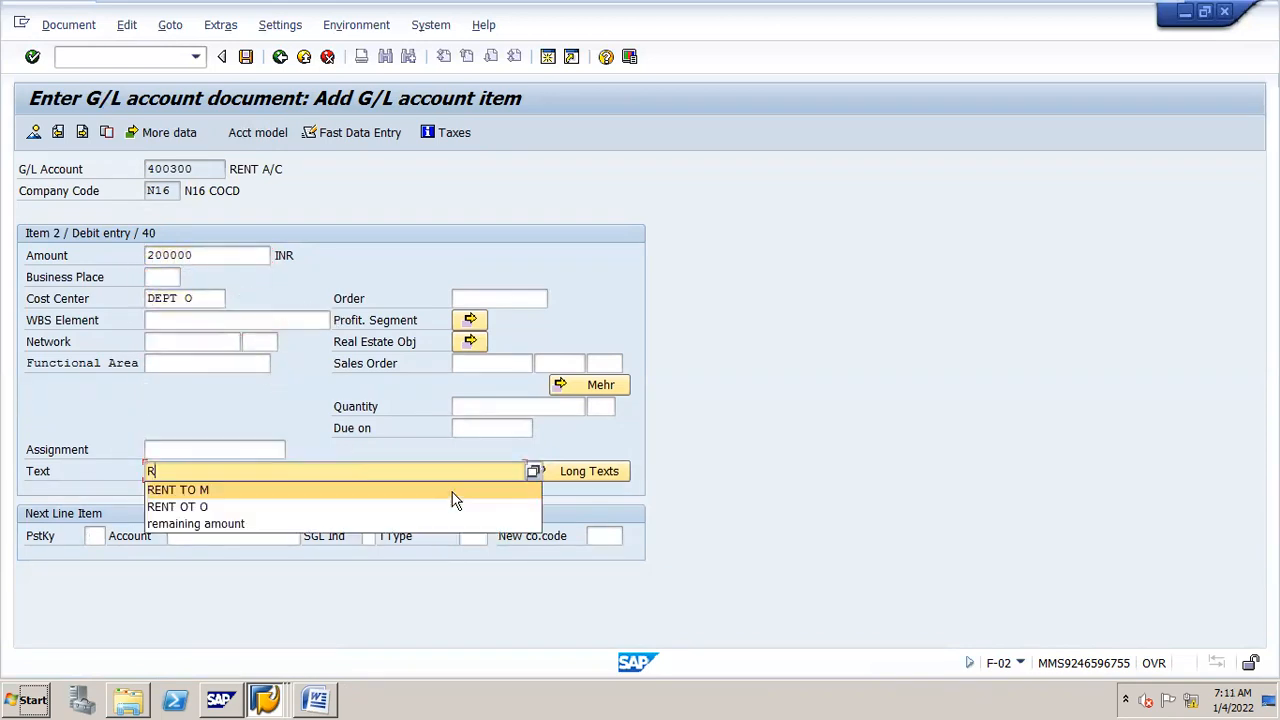
text(ENT TO )
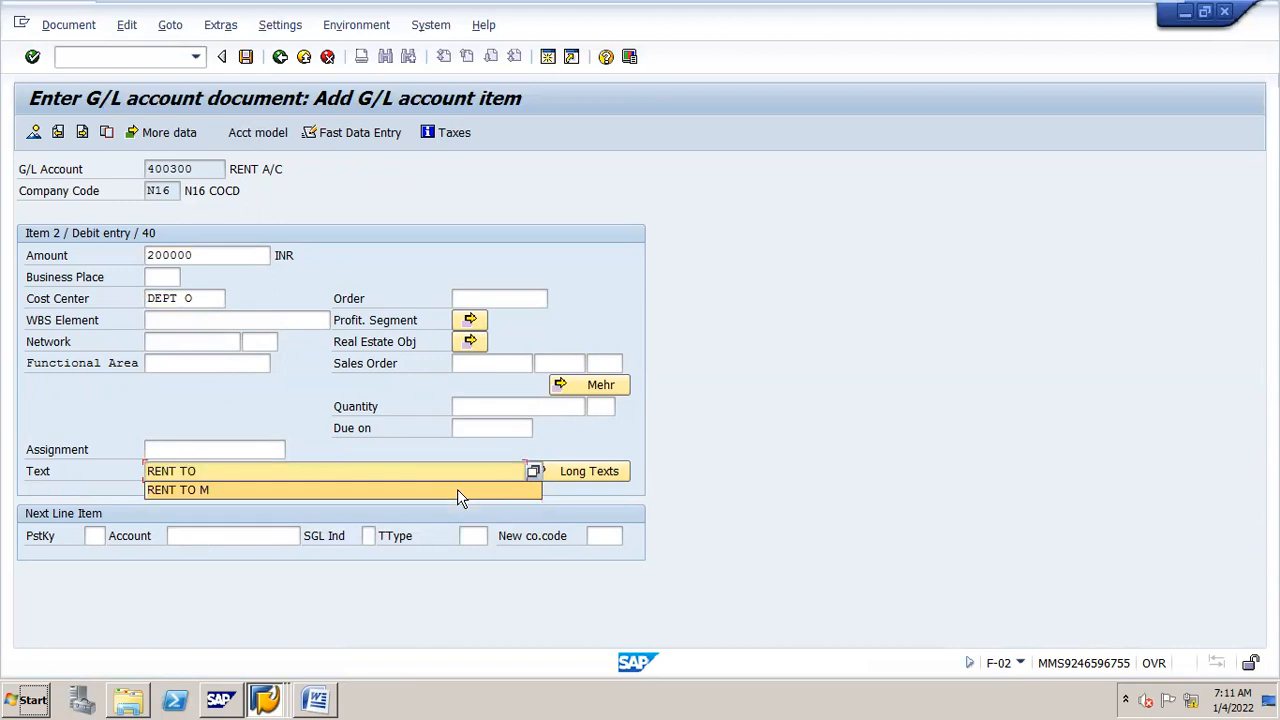
text(O)
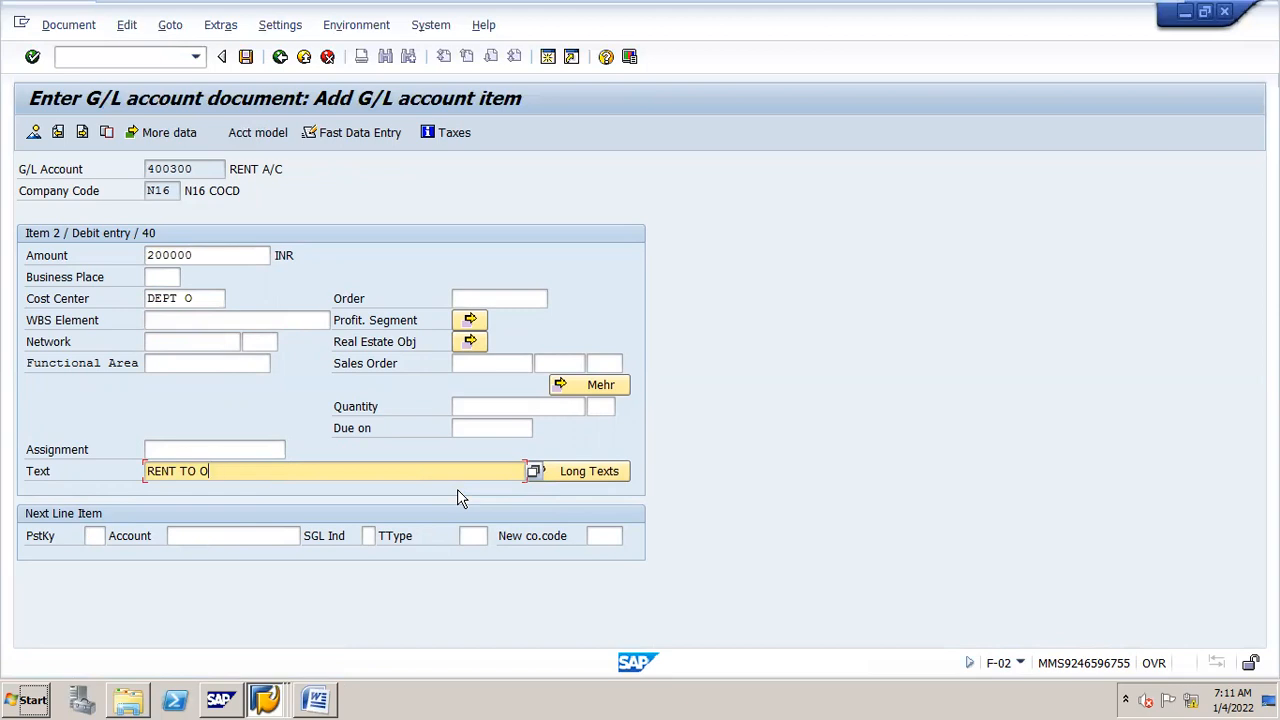
key(Tab)
text(50)
key(Tab)
text(2001)
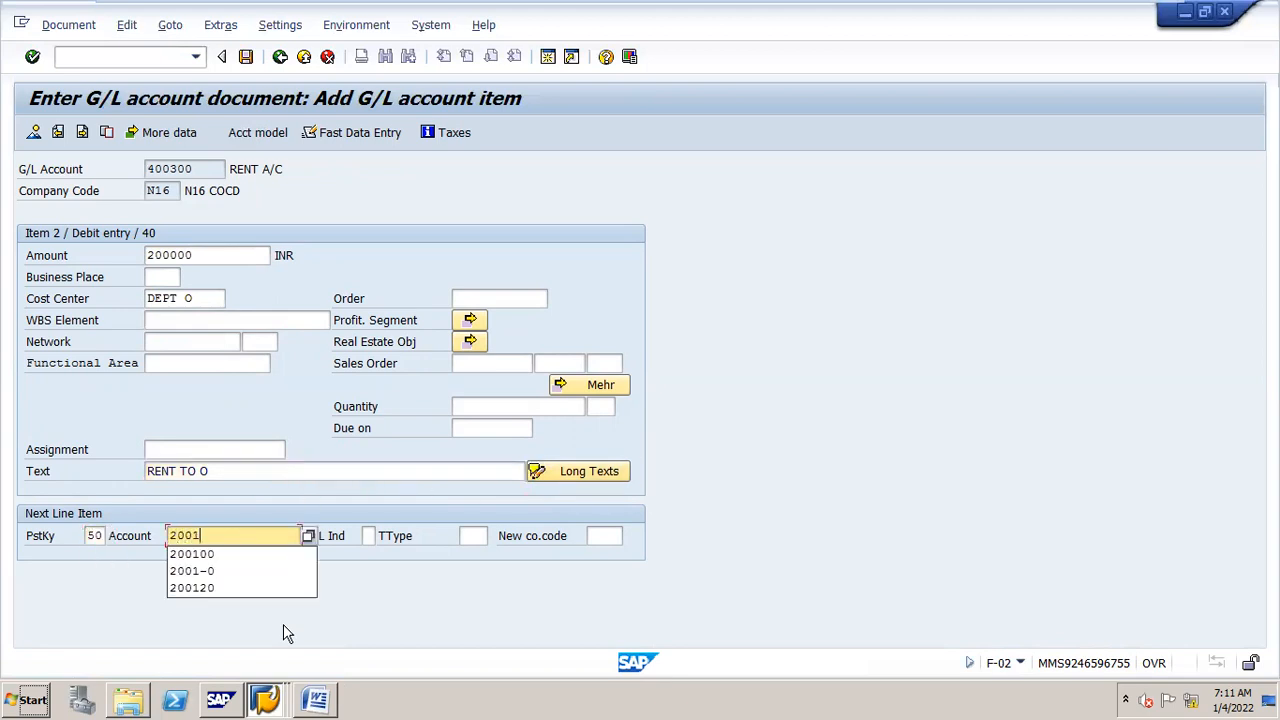
text(00)
key(Return)
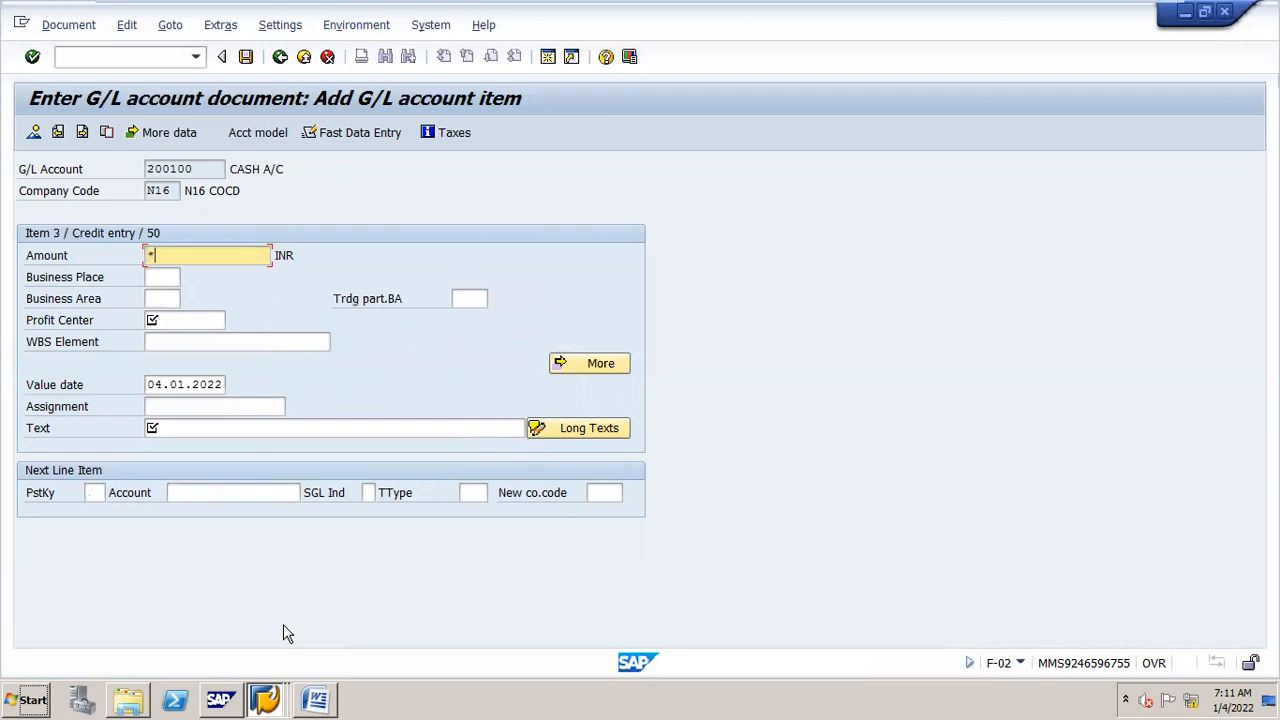
Complete the cash credit item with amount *, profit center STEEL and + to copy the previous item's text.
key(Tab)
key(Tab)
key(Tab)
key(Tab)
key(Down)
key(Return)
key(Tab)
key(Tab)
key(Tab)
key(Tab)
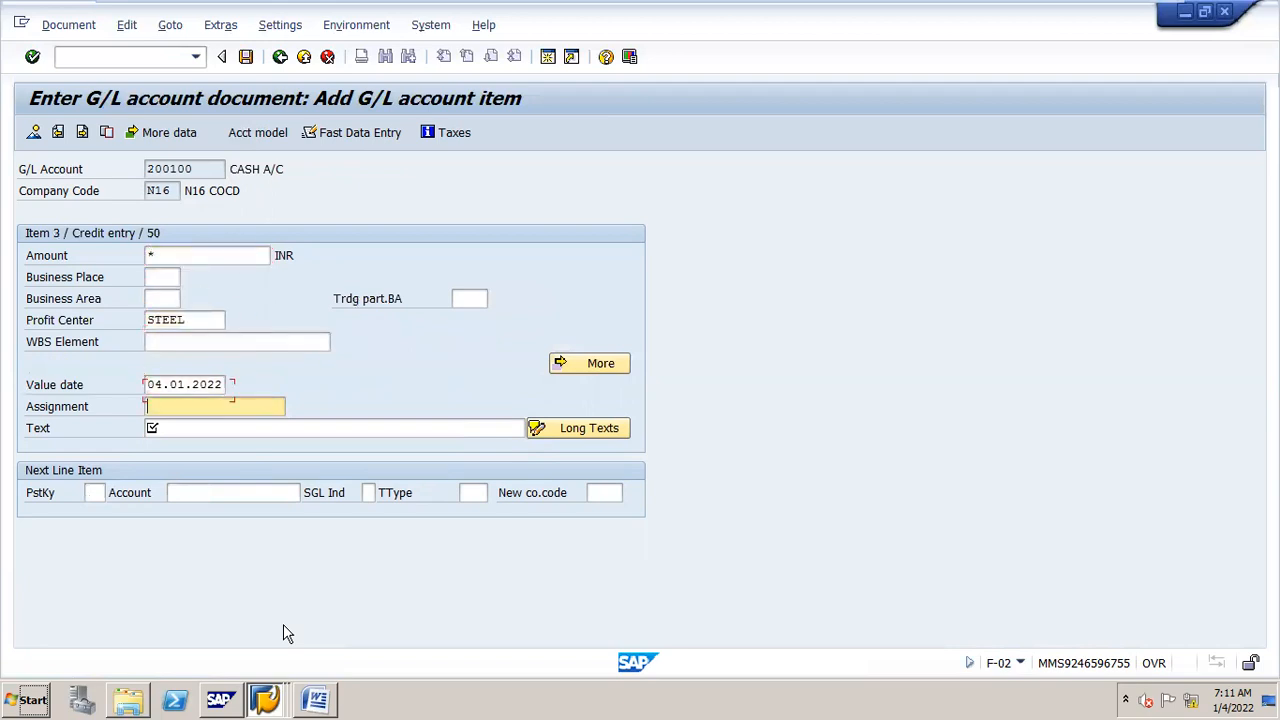
key(Tab)
text(+)
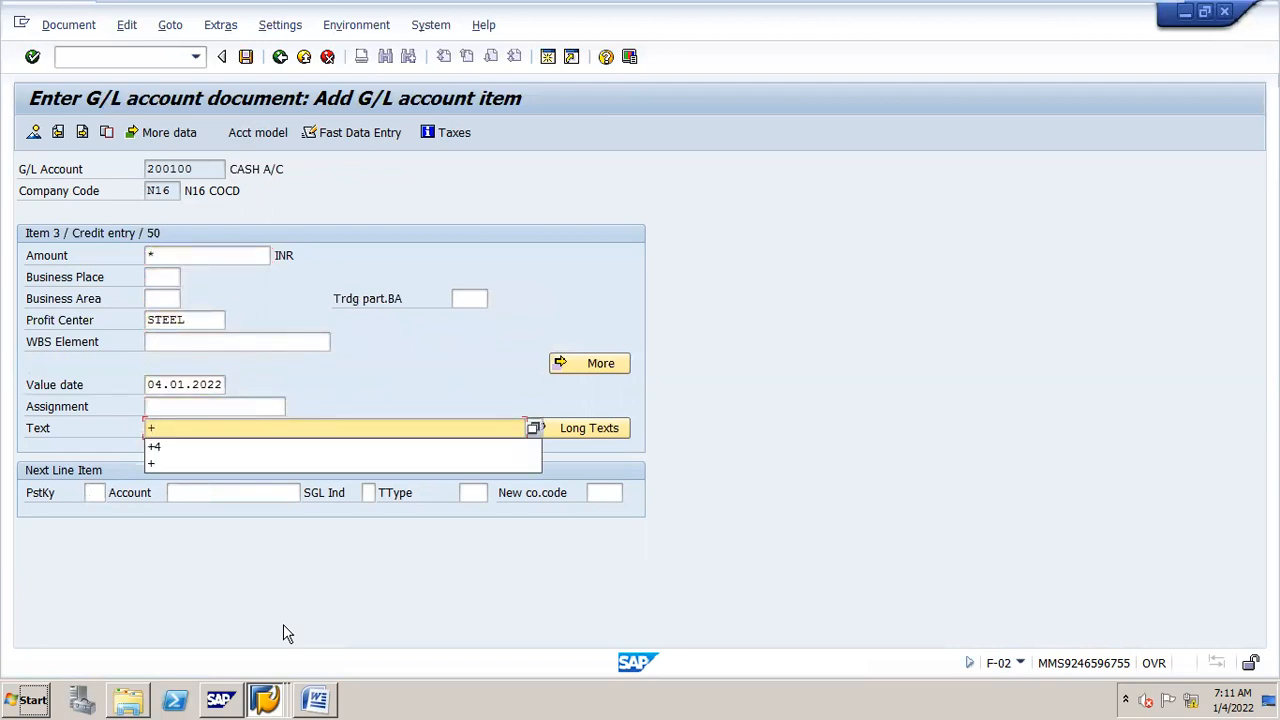
key(Return)
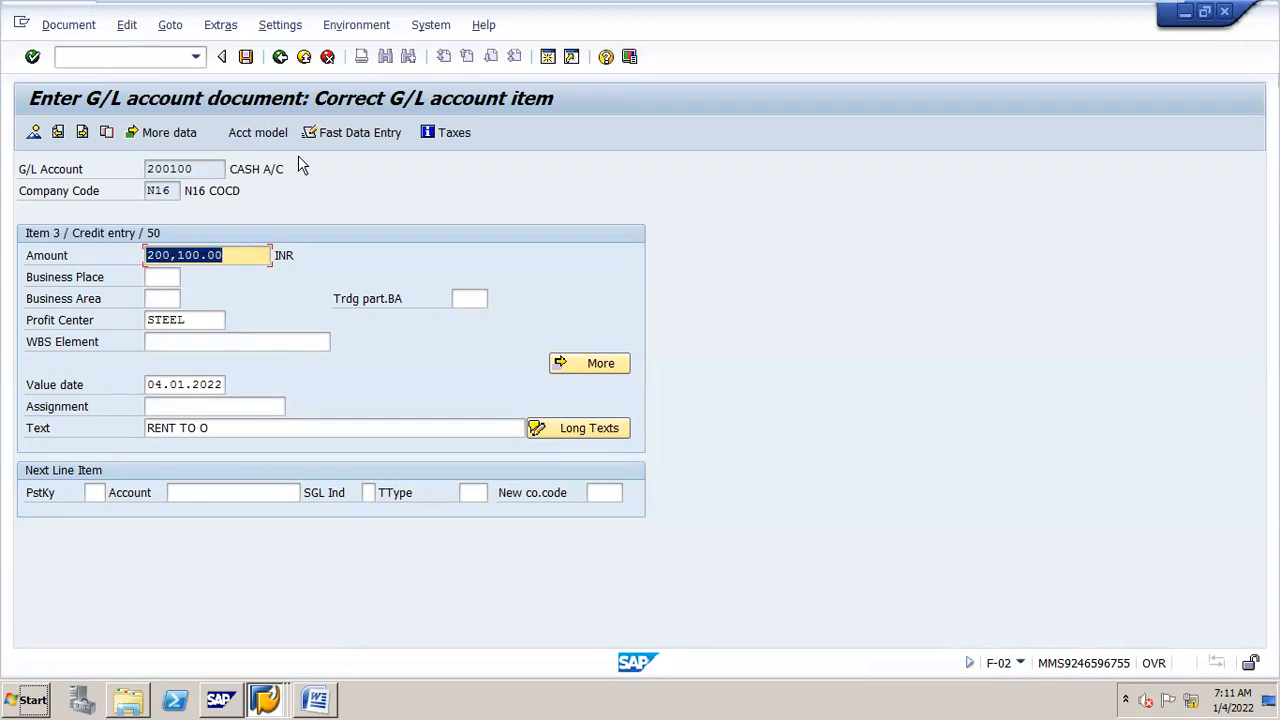
Open the salaries item from the document overview, set its amount to 100000 INR and return to the overview.
click(327, 56)
click(260, 319)
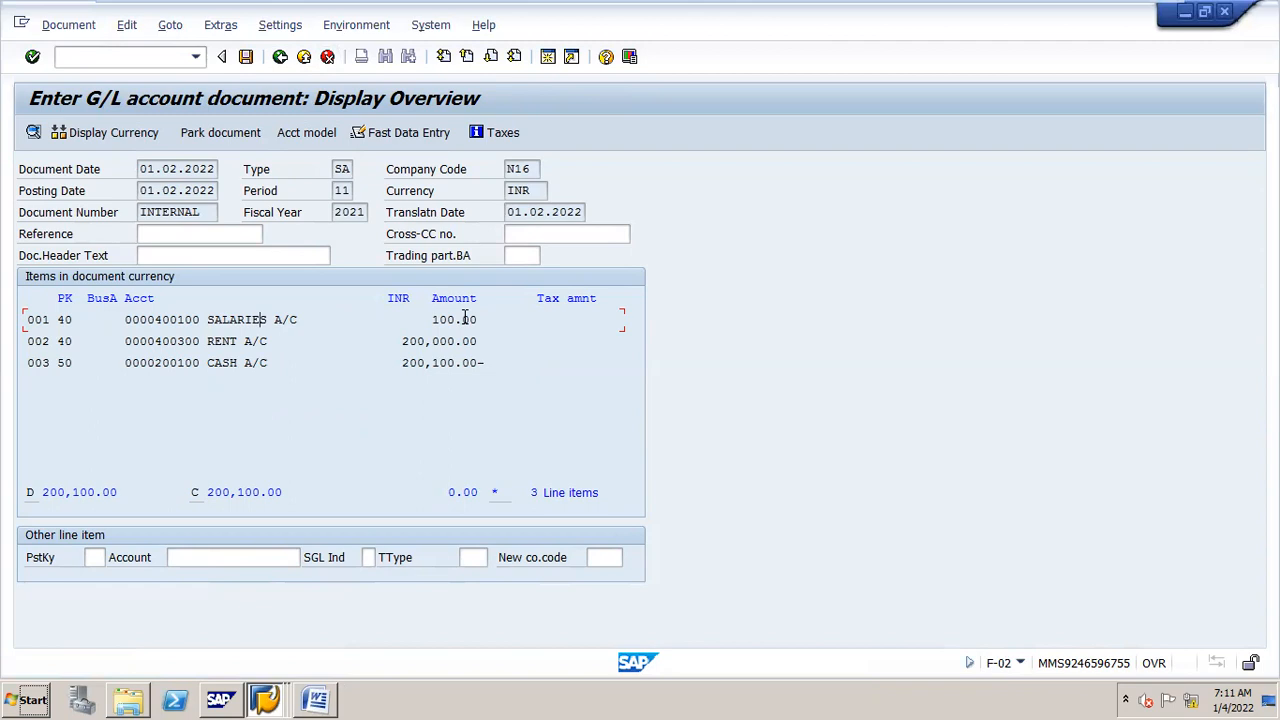
double_click(260, 320)
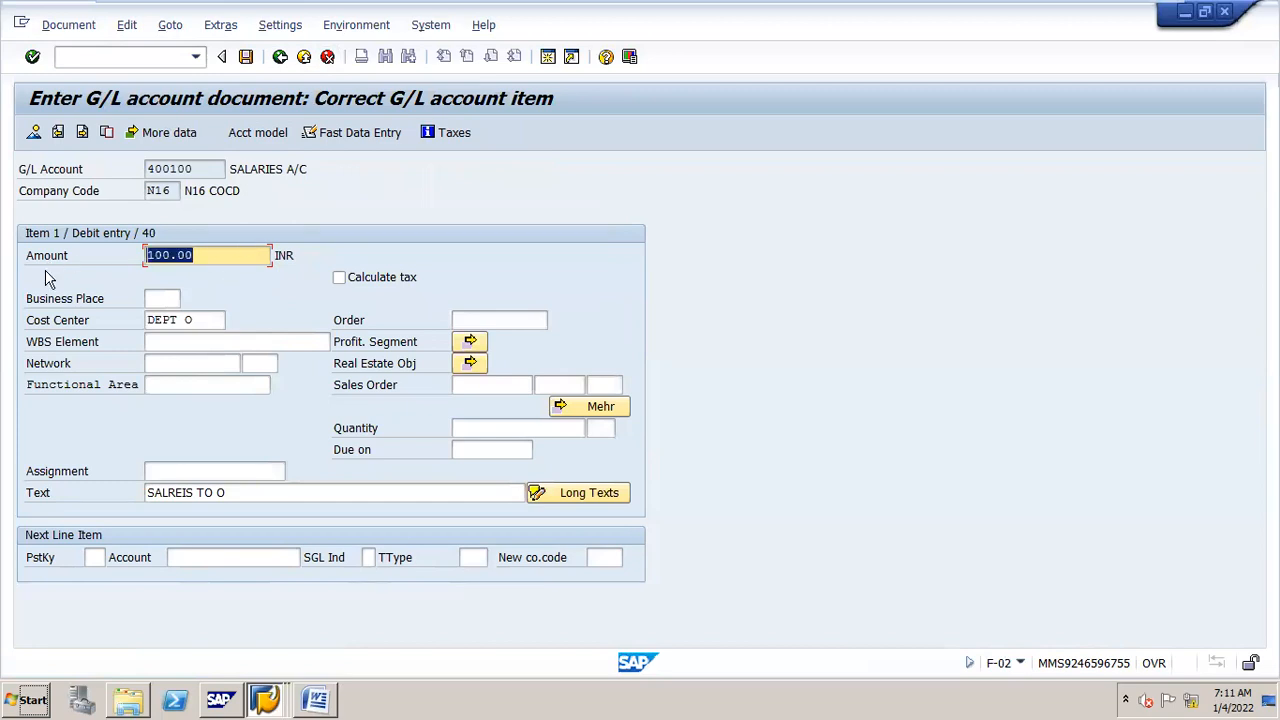
text(100)
key(Down)
key(Down)
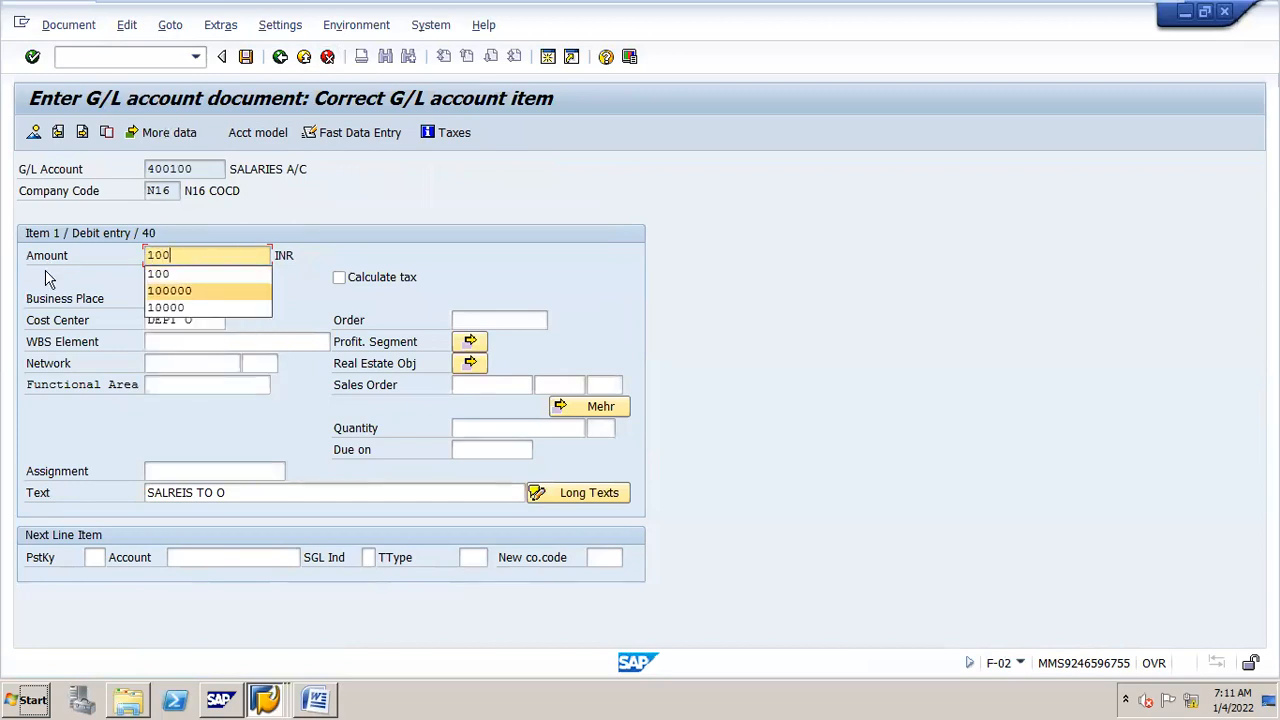
key(Return)
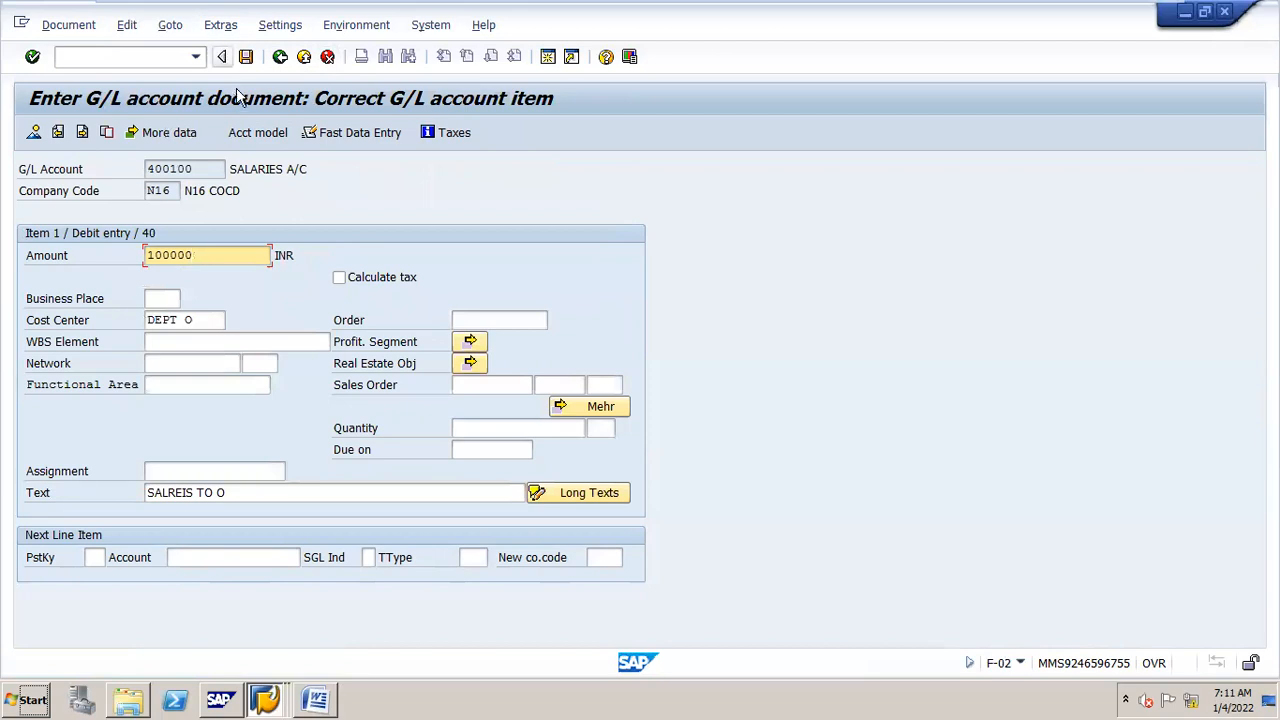
click(280, 57)
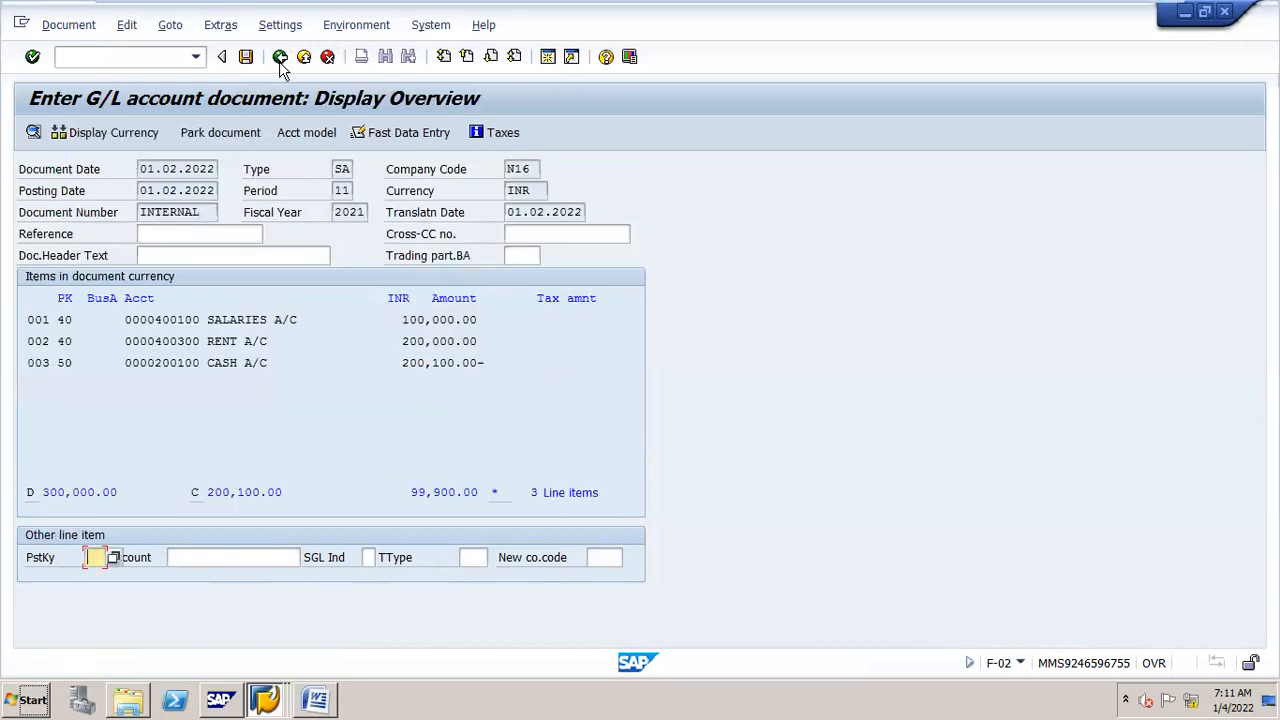
Set the cash credit item's amount to 300,000 INR and post the G/L document.
double_click(424, 363)
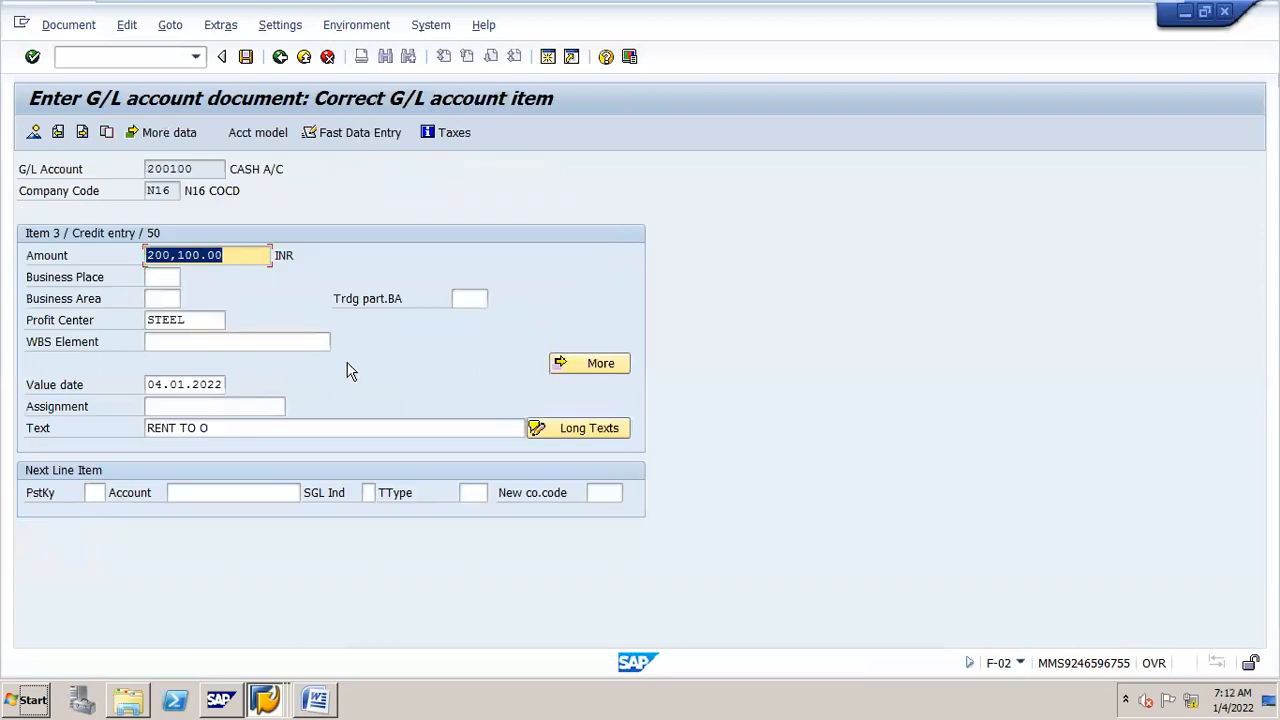
text(300,000)
click(281, 58)
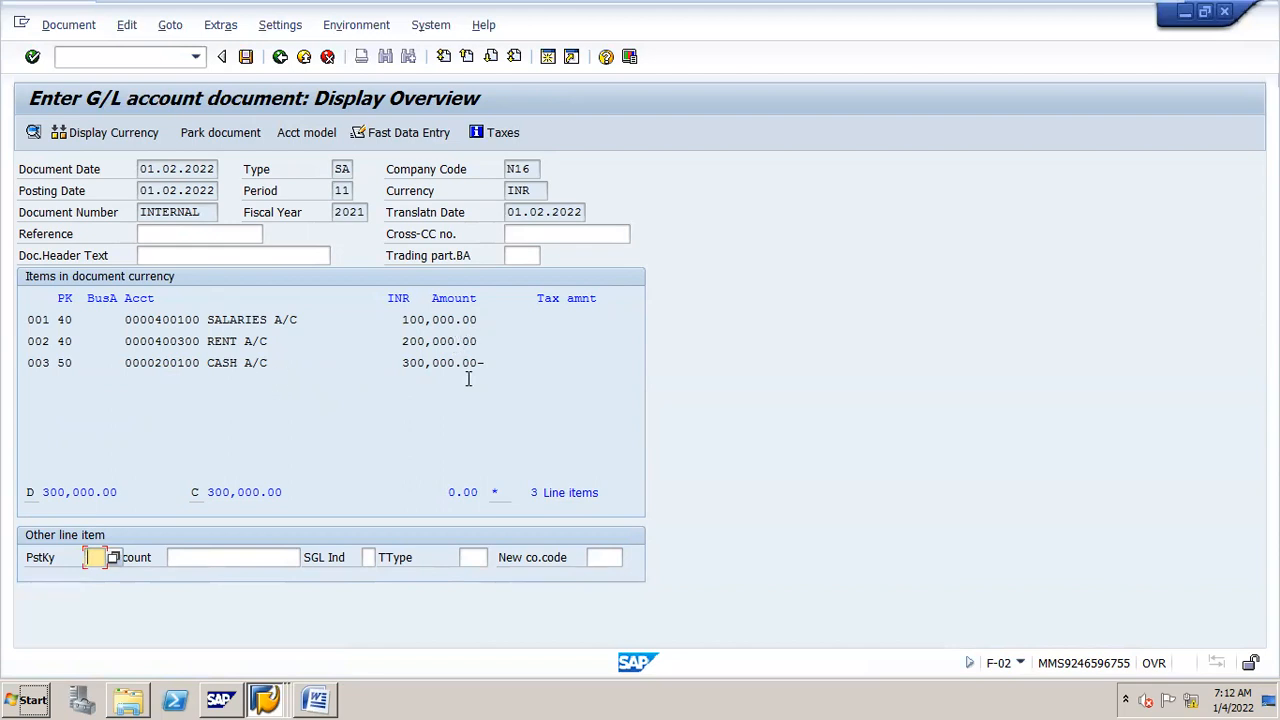
click(246, 57)
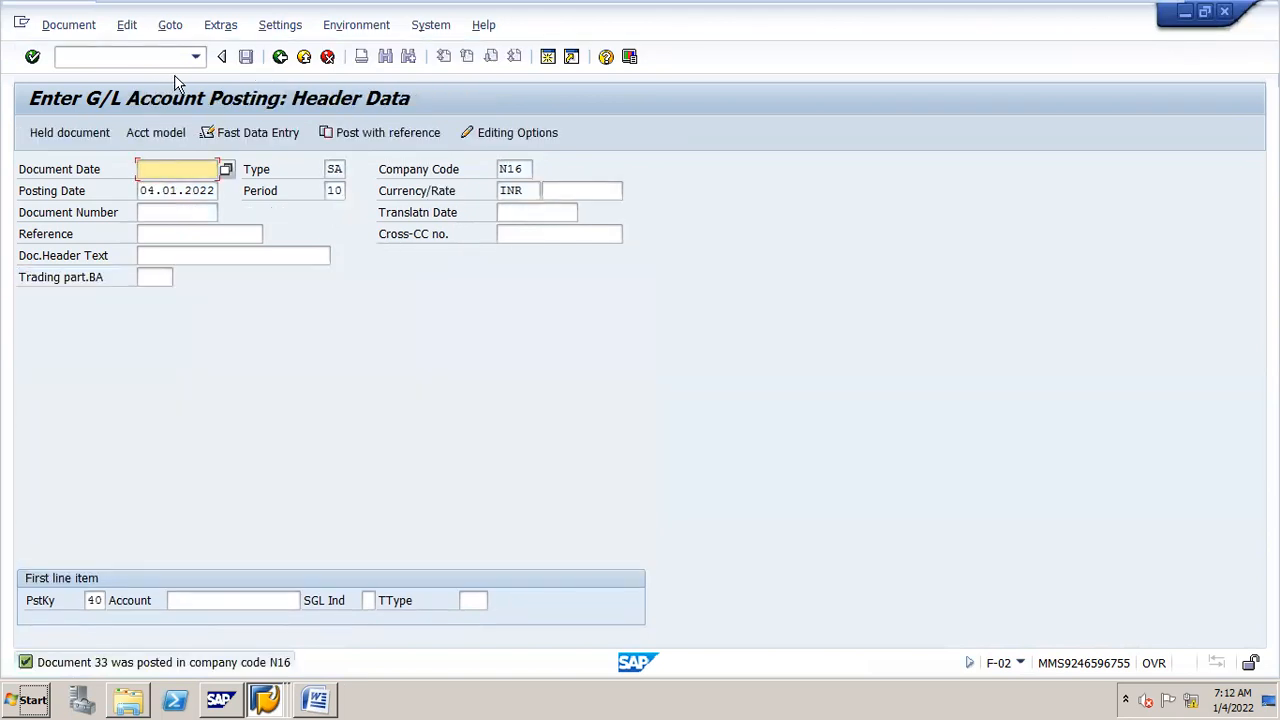
click(166, 58)
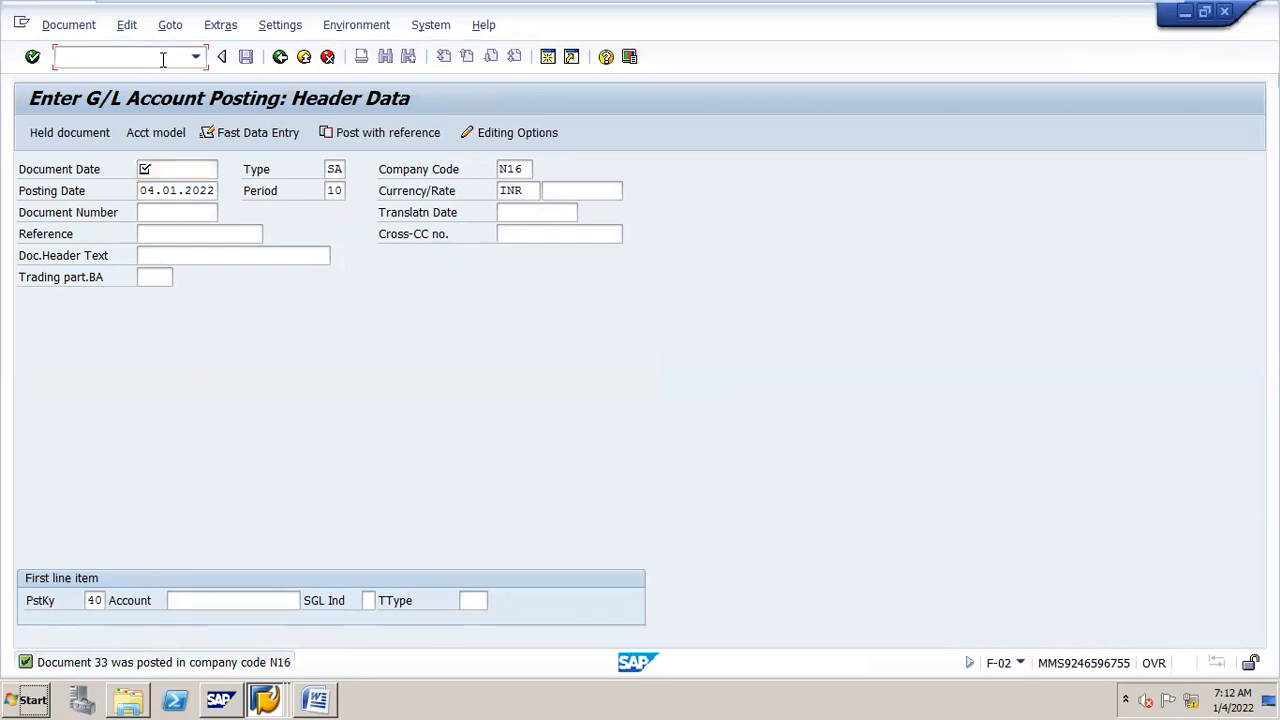
Display the actual cost line items for cost center DEPT O with KSB1 and examine the salaries and rent amounts.
text(/NKSB1)
key(Return)
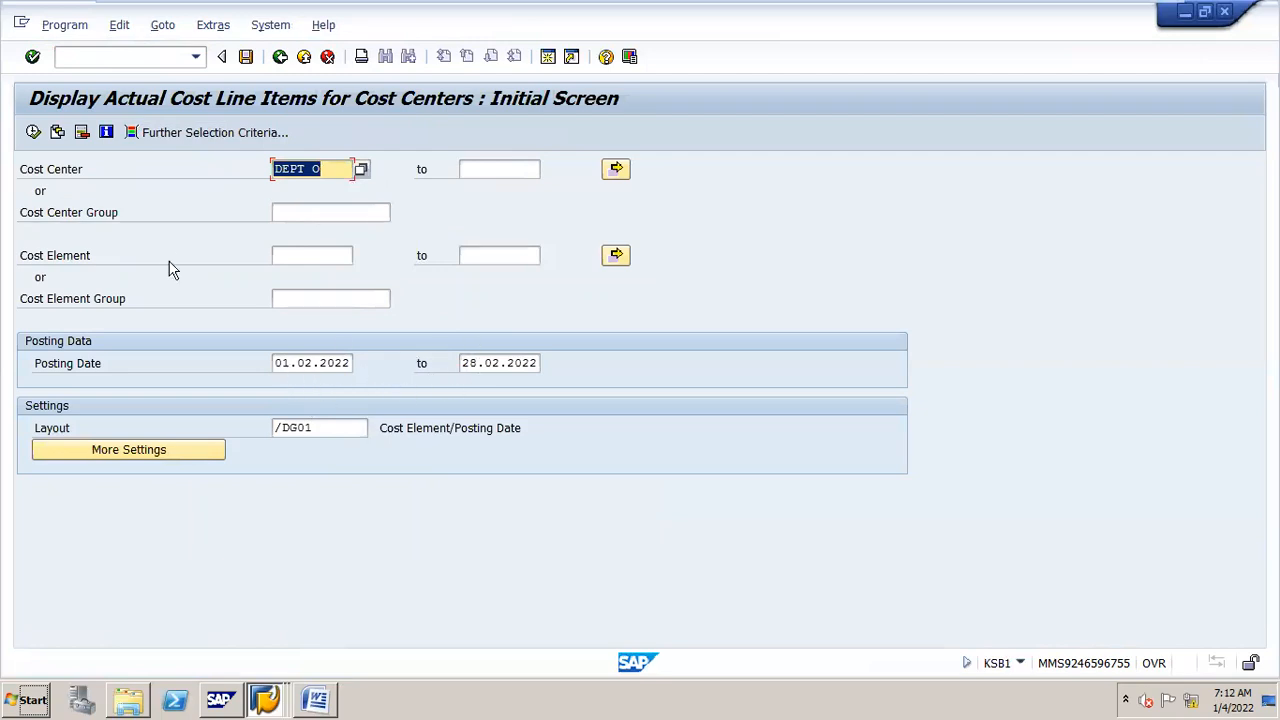
click(33, 133)
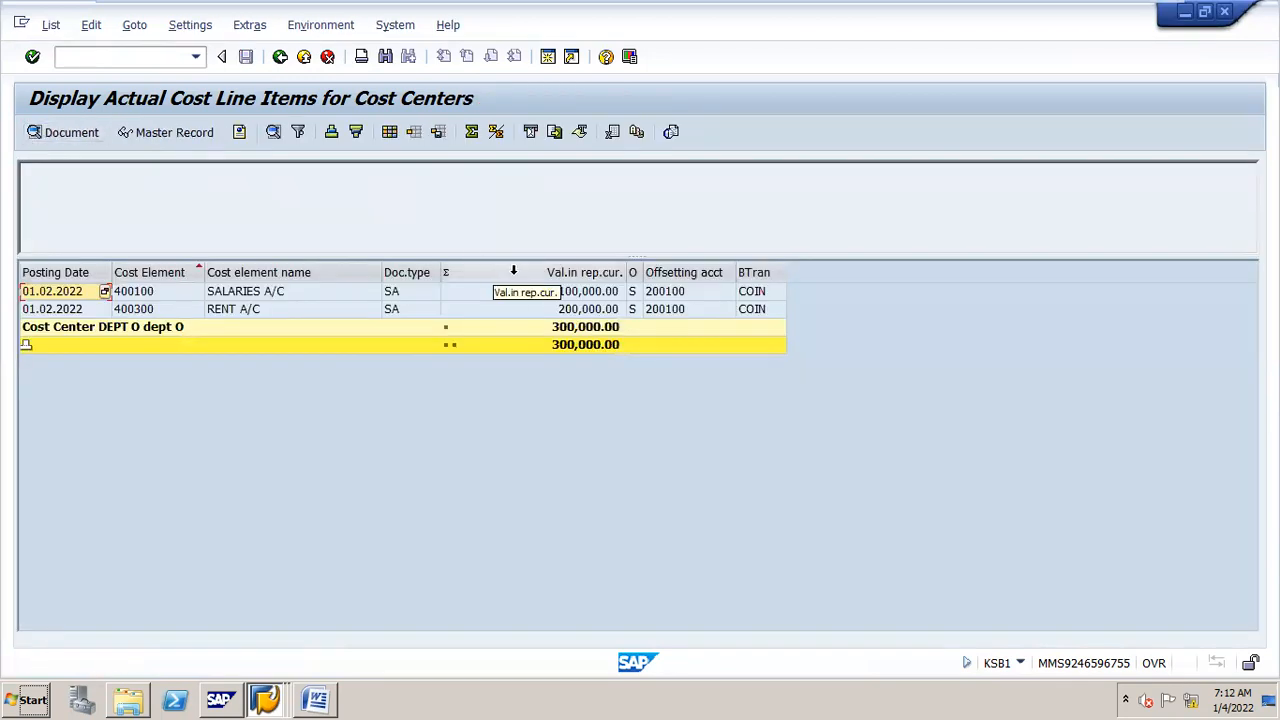
click(573, 296)
click(576, 312)
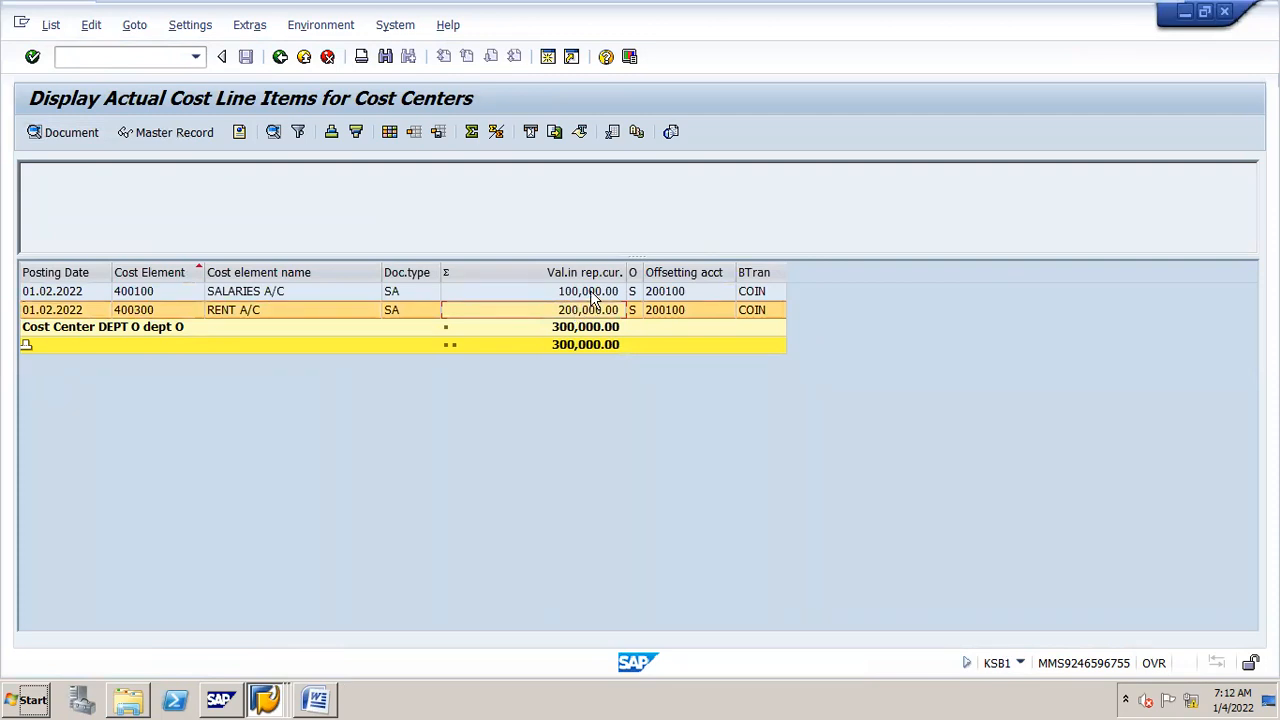
click(590, 294)
click(595, 311)
Consult the assessment notes in Word, return to SAP and open transaction KSU5 for executing actual assessments.
click(314, 692)
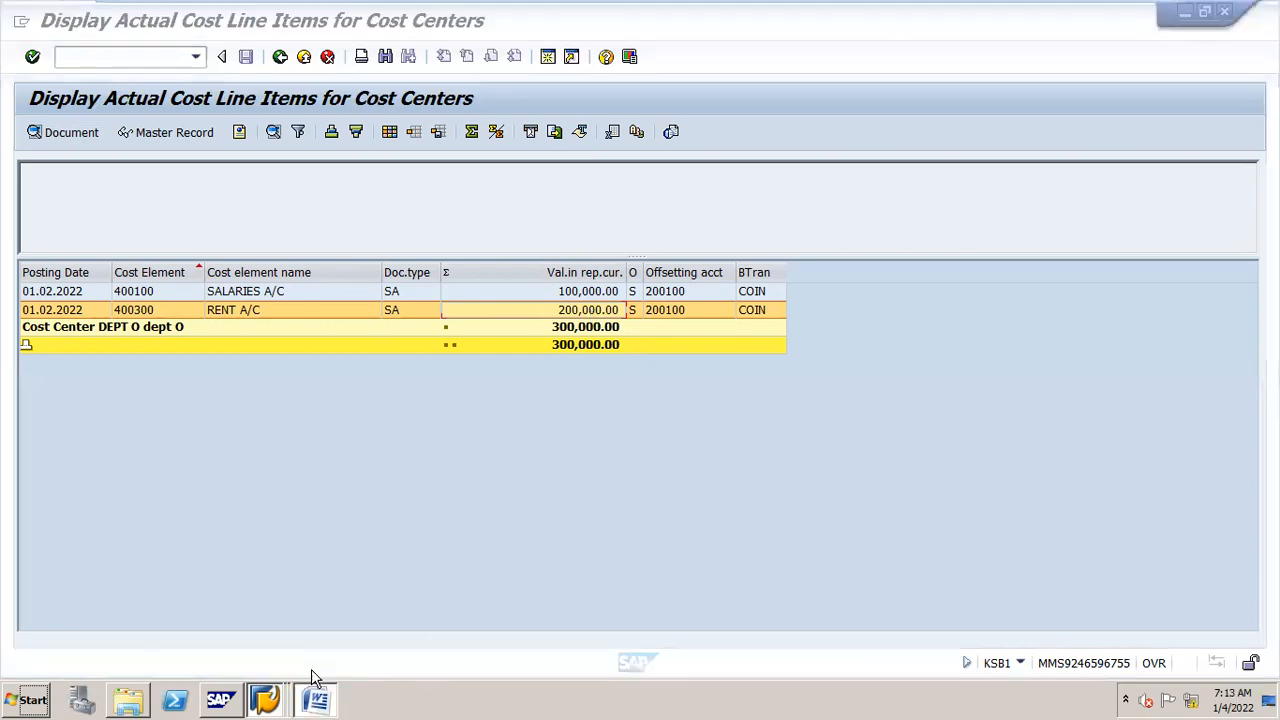
drag(1272, 533, 1272, 565)
key(alt+Tab)
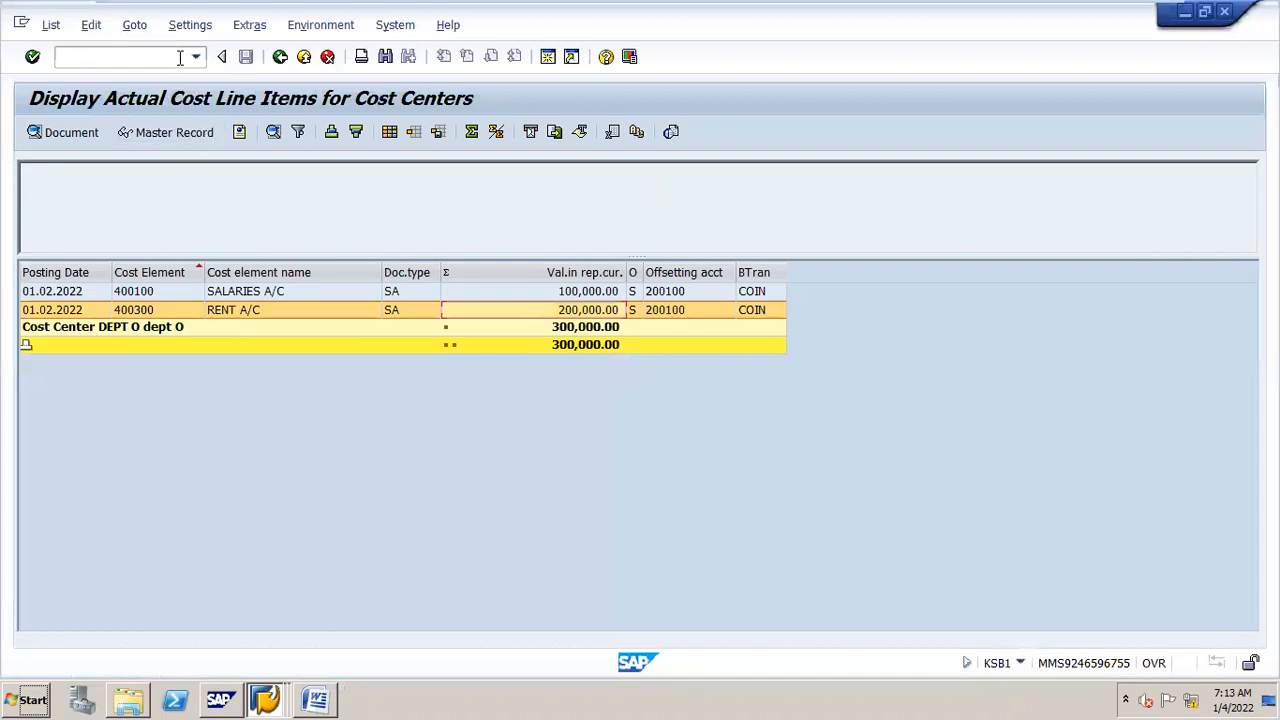
click(179, 56)
text(/NK)
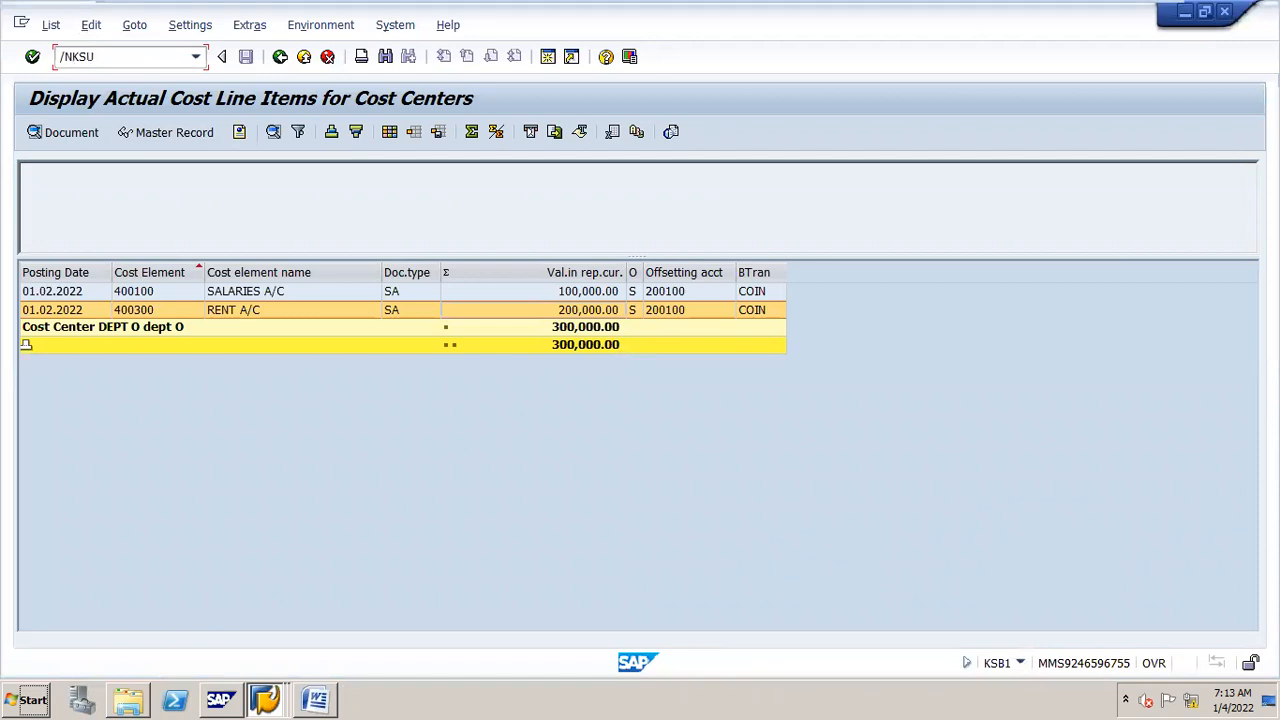
text(SU)
key(Return)
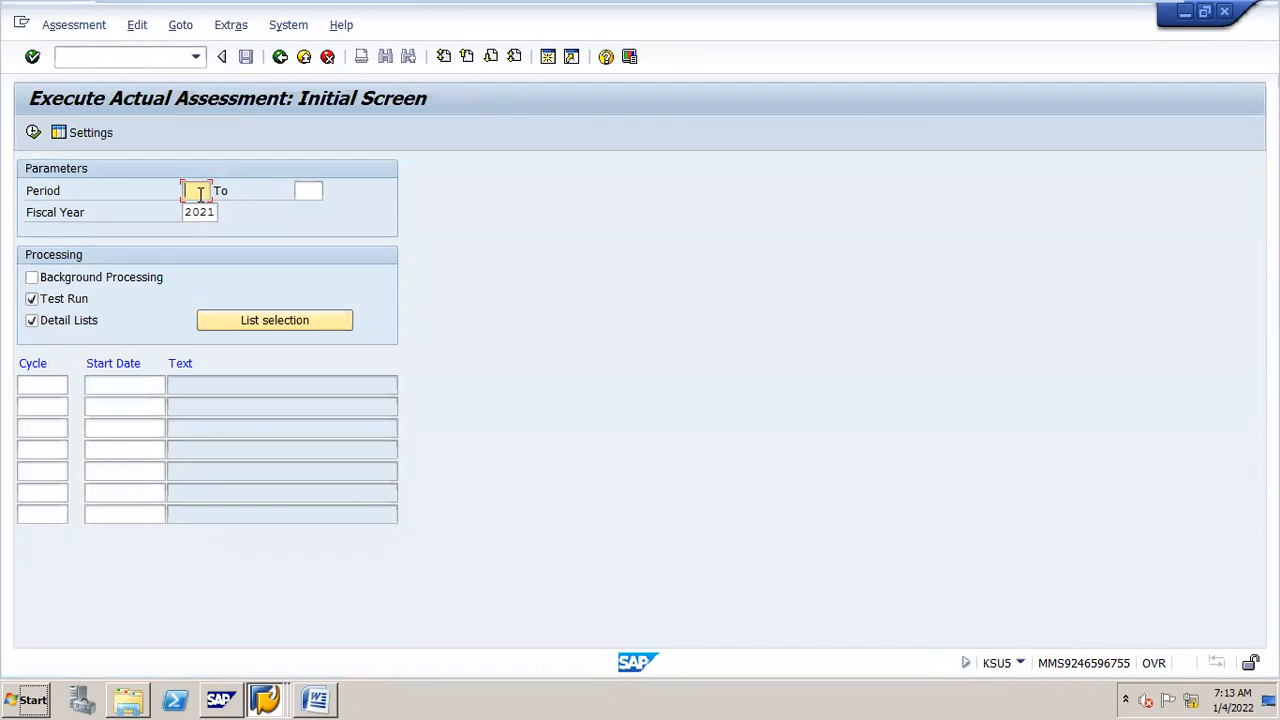
Execute the actual assessment for period 11 of fiscal year 2021 with cycle N16 and Test Run switched off.
key(BackSpace)
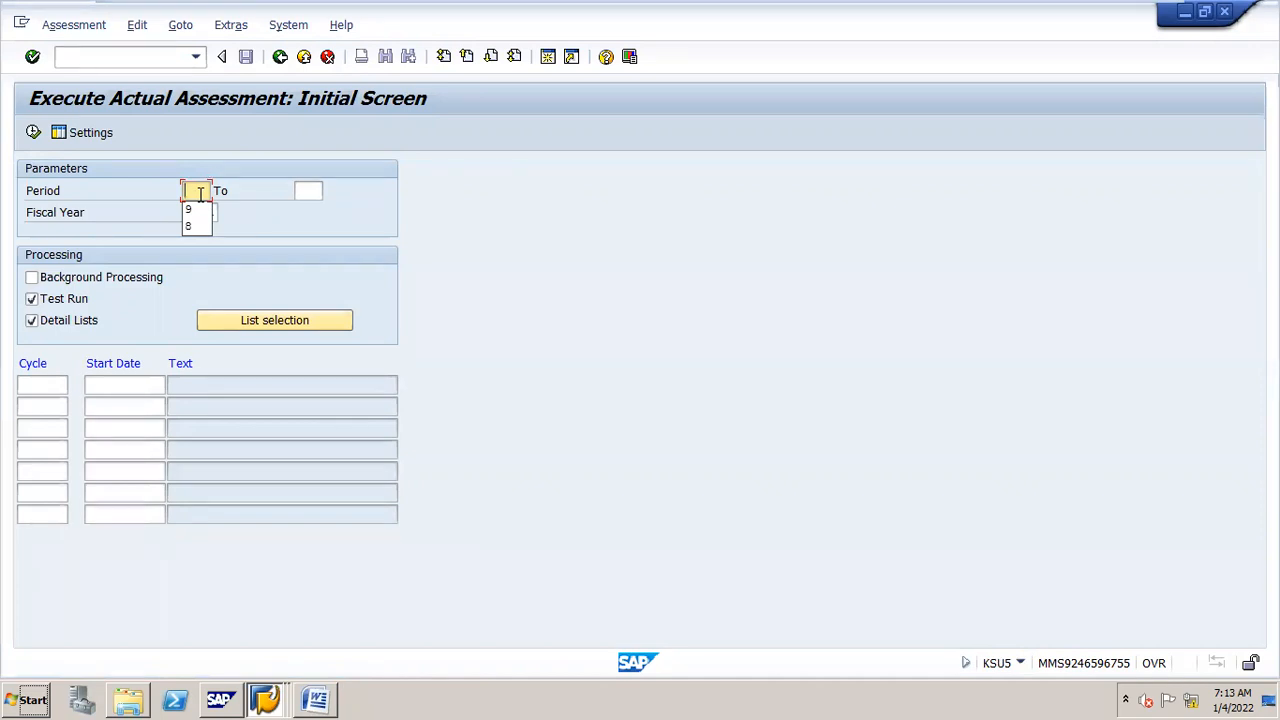
text(11)
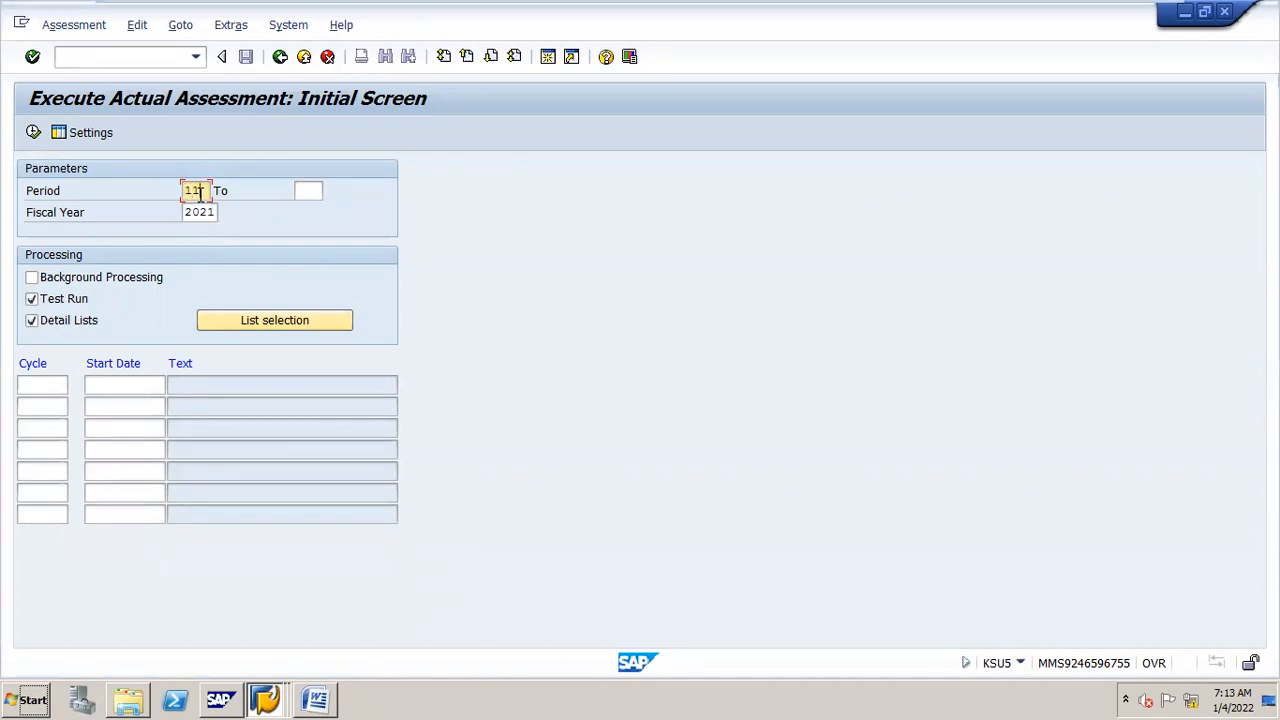
click(32, 298)
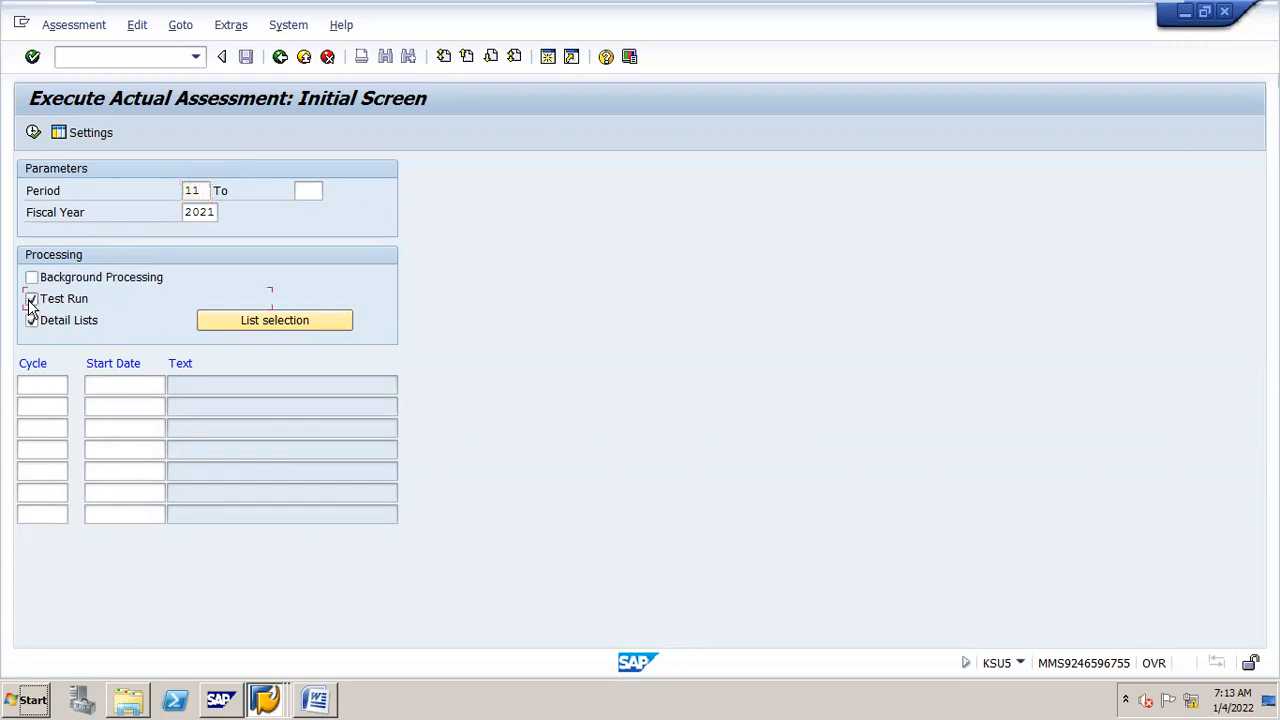
click(28, 383)
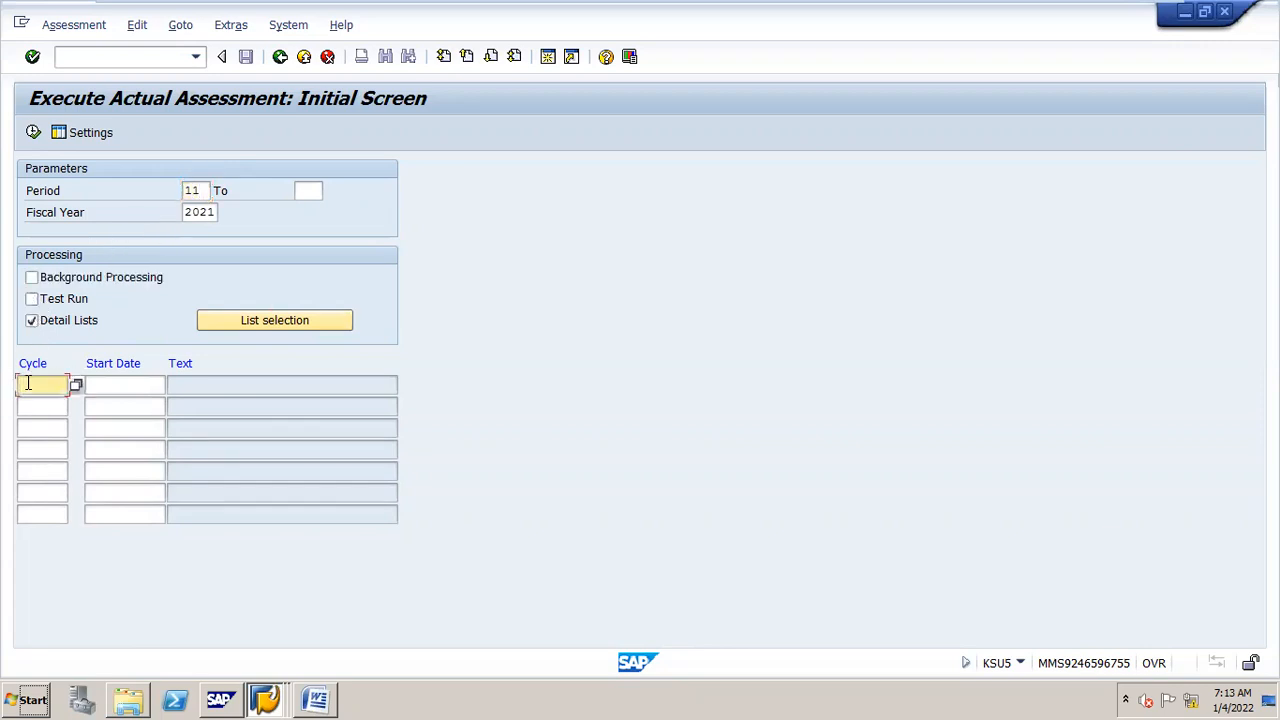
text(N16)
key(Return)
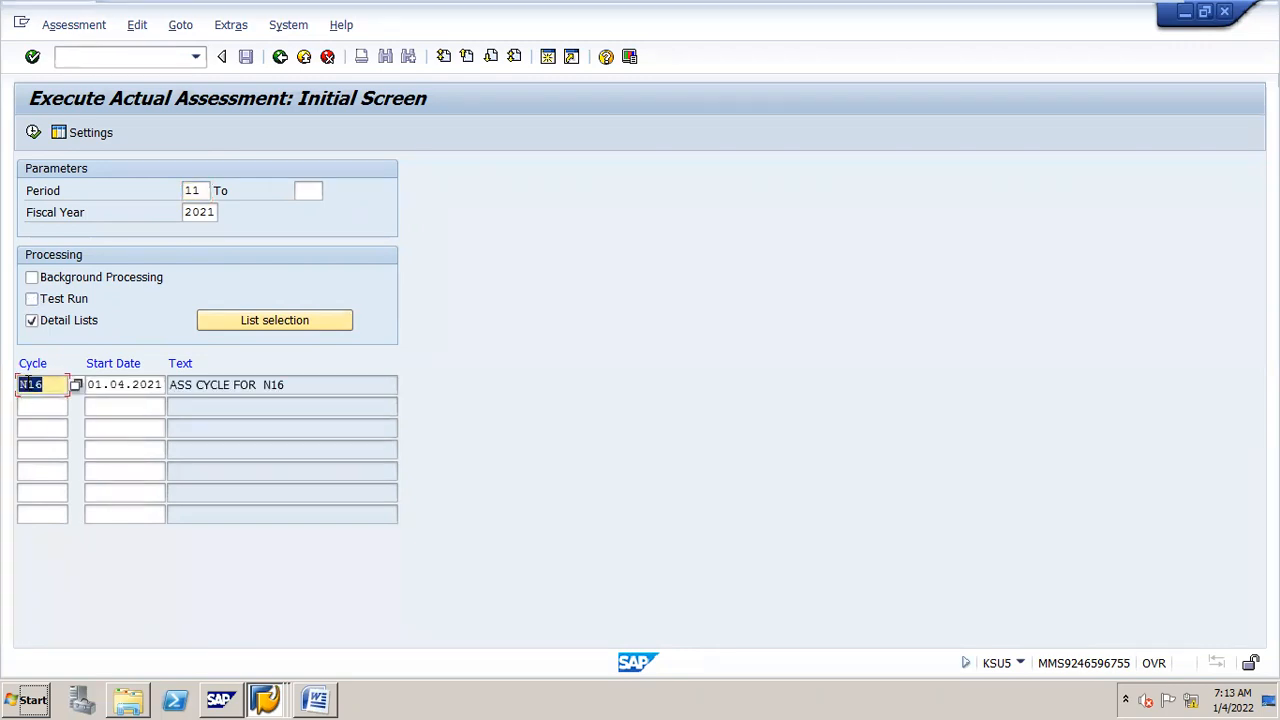
drag(525, 17, 616, 44)
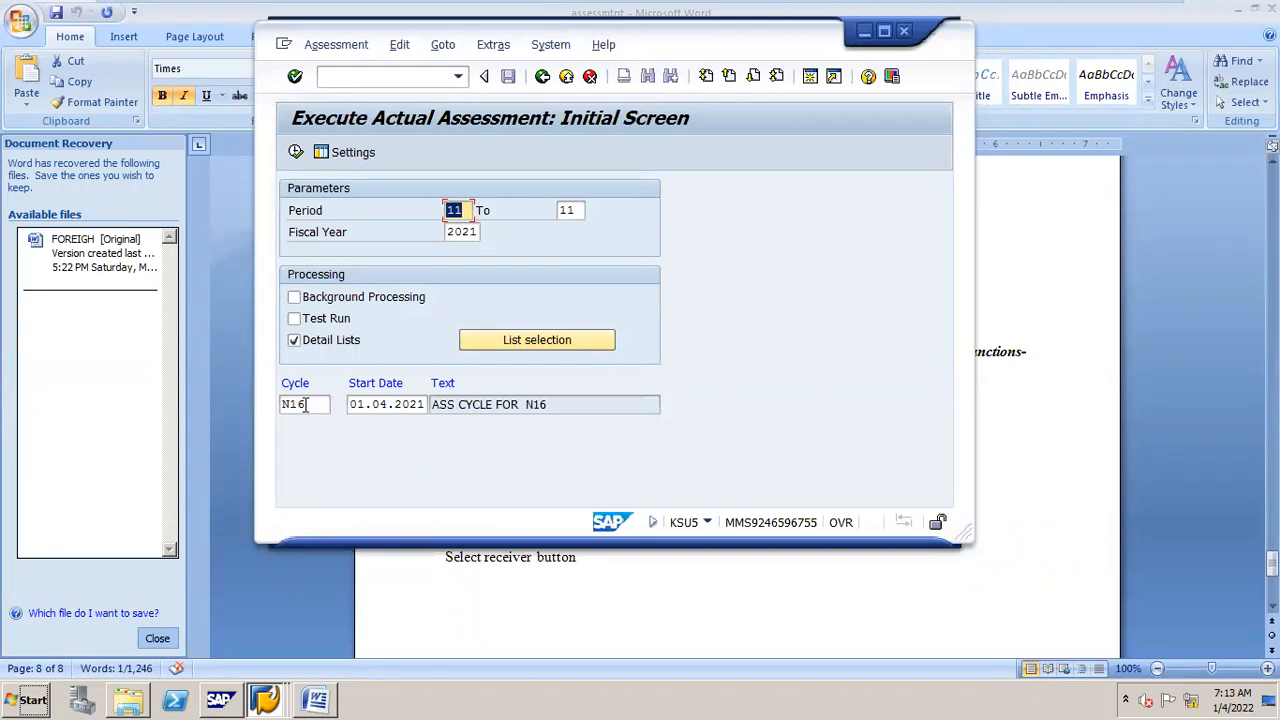
click(296, 152)
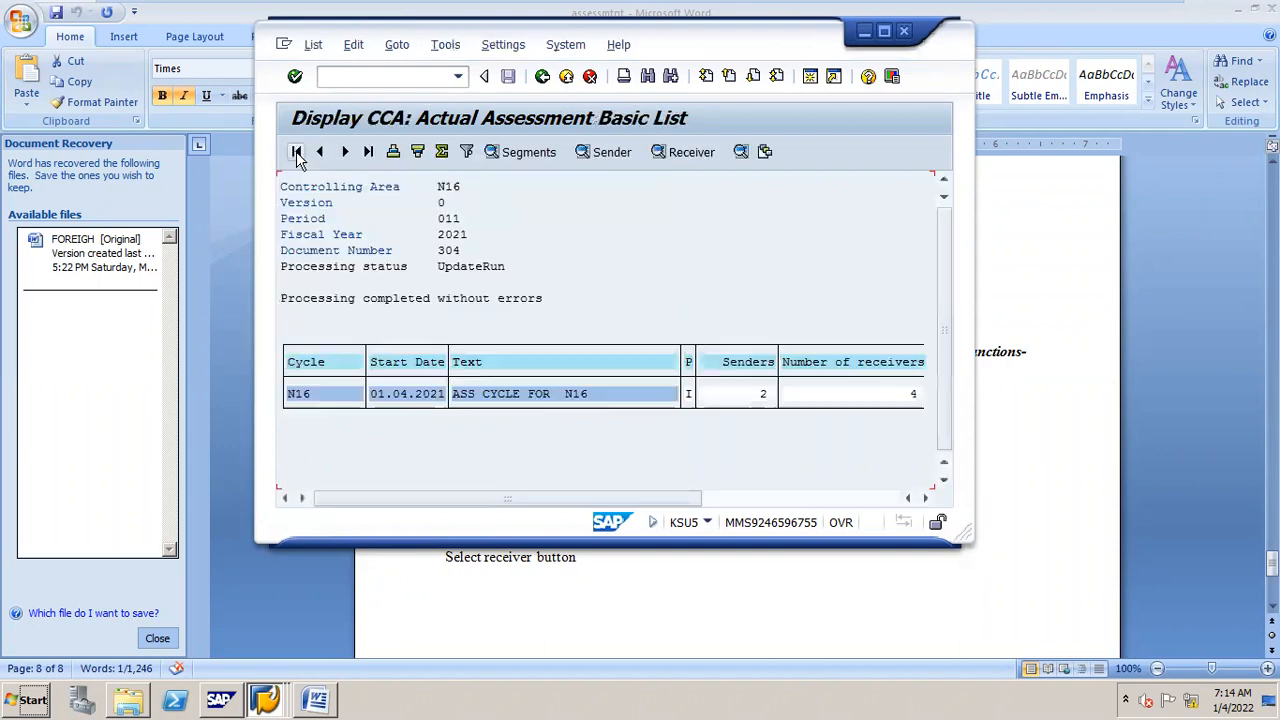
Maximise the assessment result window, open the receiver list and examine the amounts allocated to DEPT M and DEPT N.
mouse_move(851, 7)
click(884, 31)
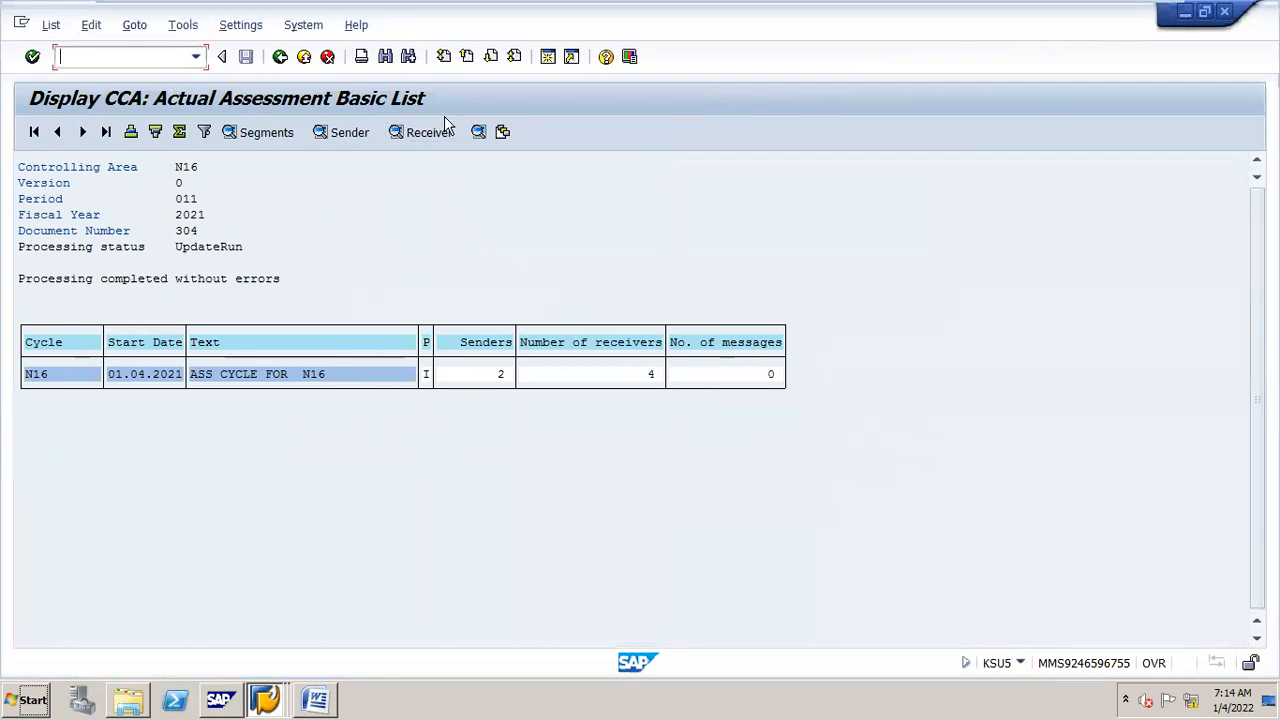
click(425, 140)
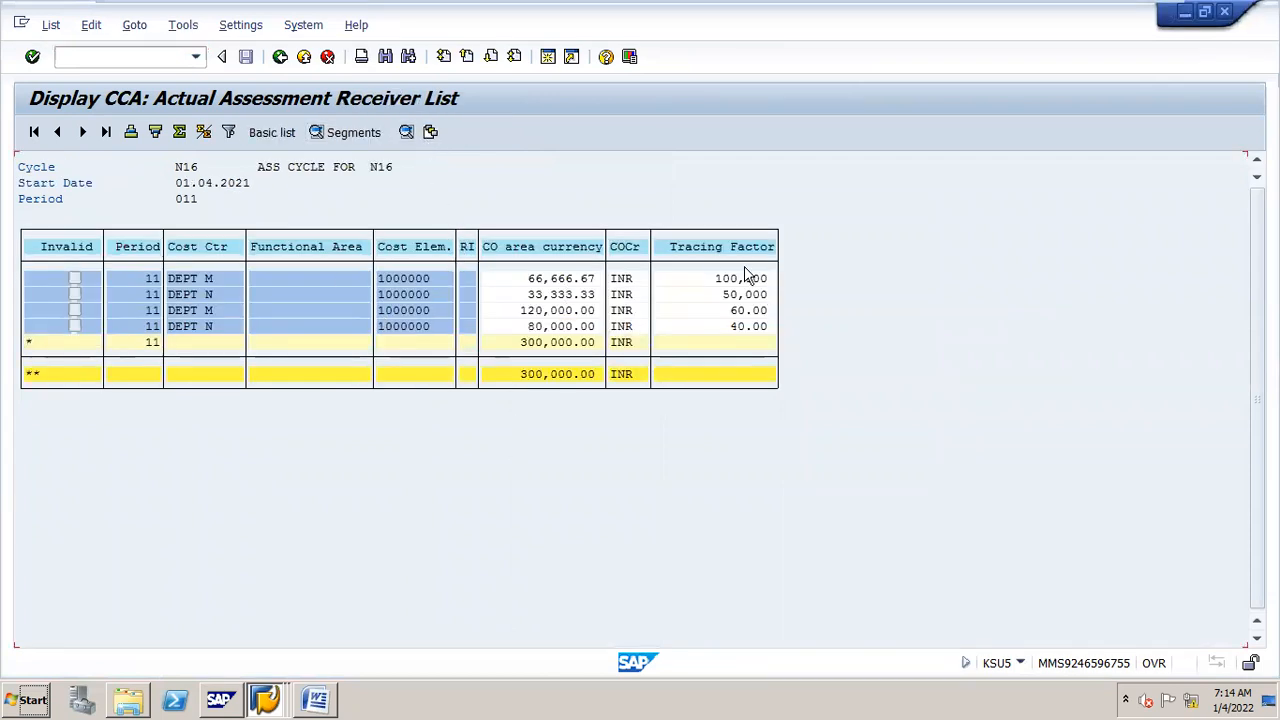
click(556, 280)
click(577, 326)
Display the actual cost line items for cost center DEPT M with KSB1 and examine its two assessed amounts.
click(172, 57)
text(/NKSB1)
key(Return)
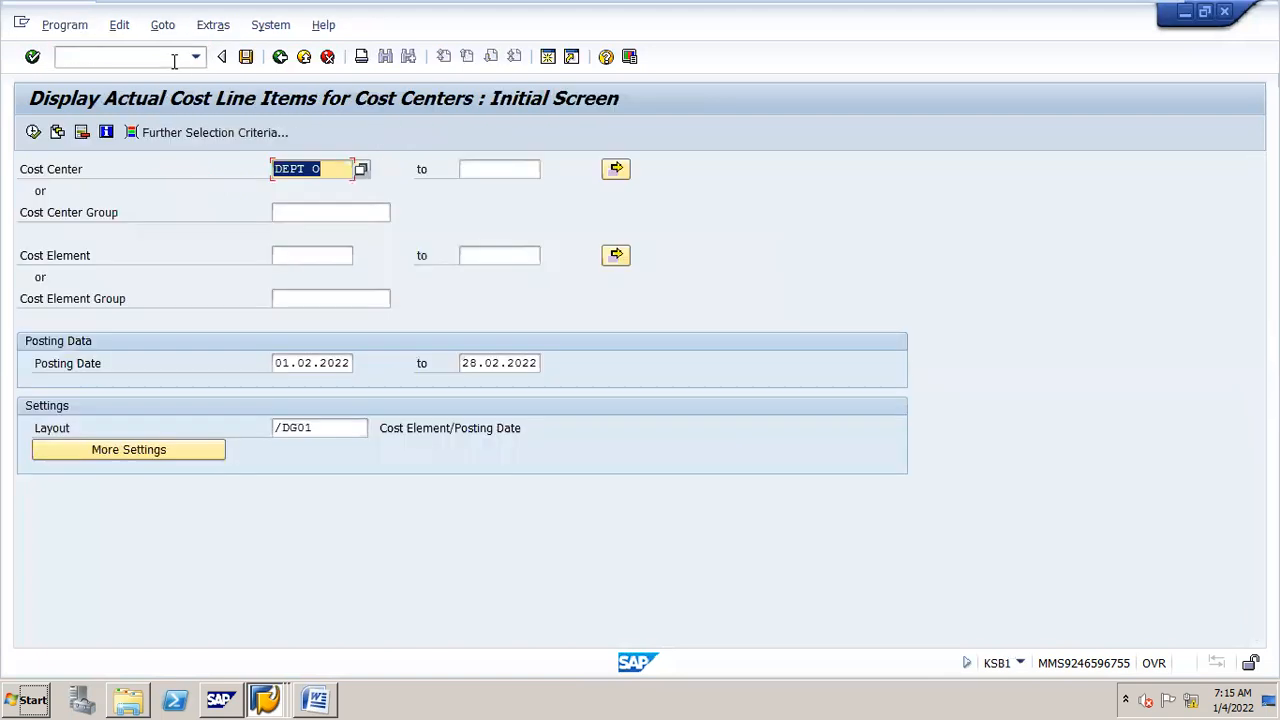
click(337, 169)
key(BackSpace)
text(M)
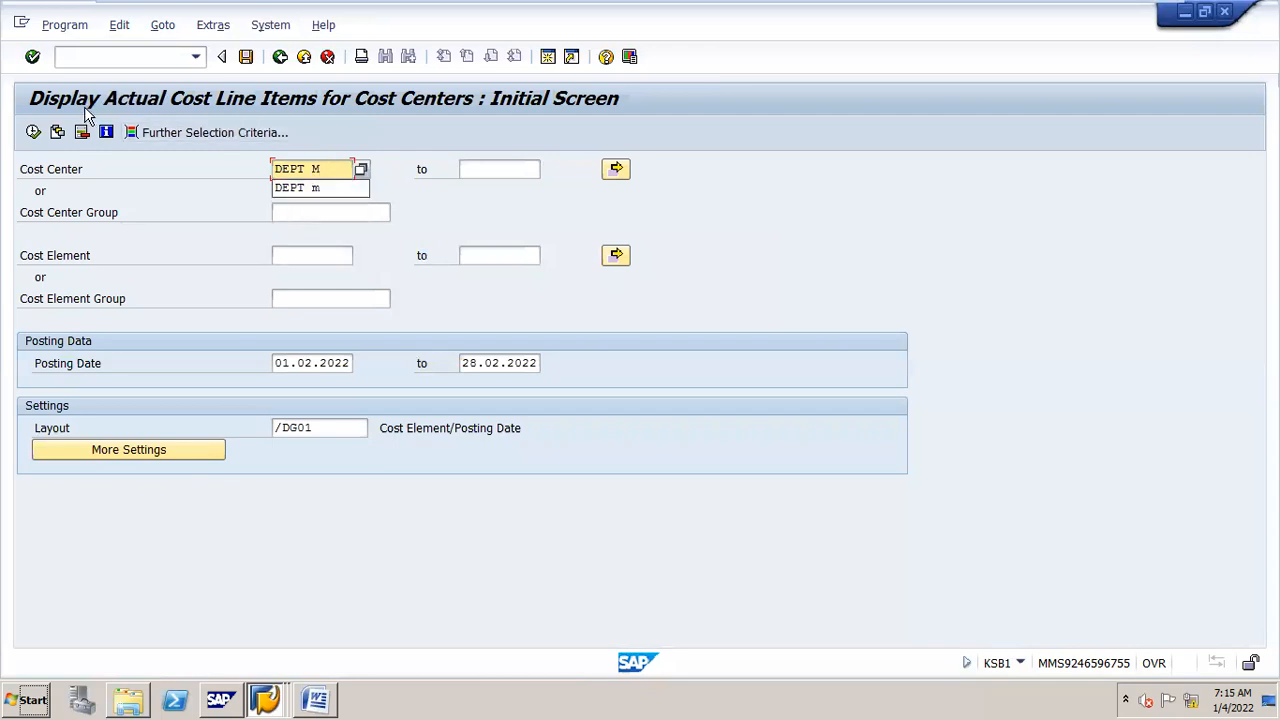
click(33, 133)
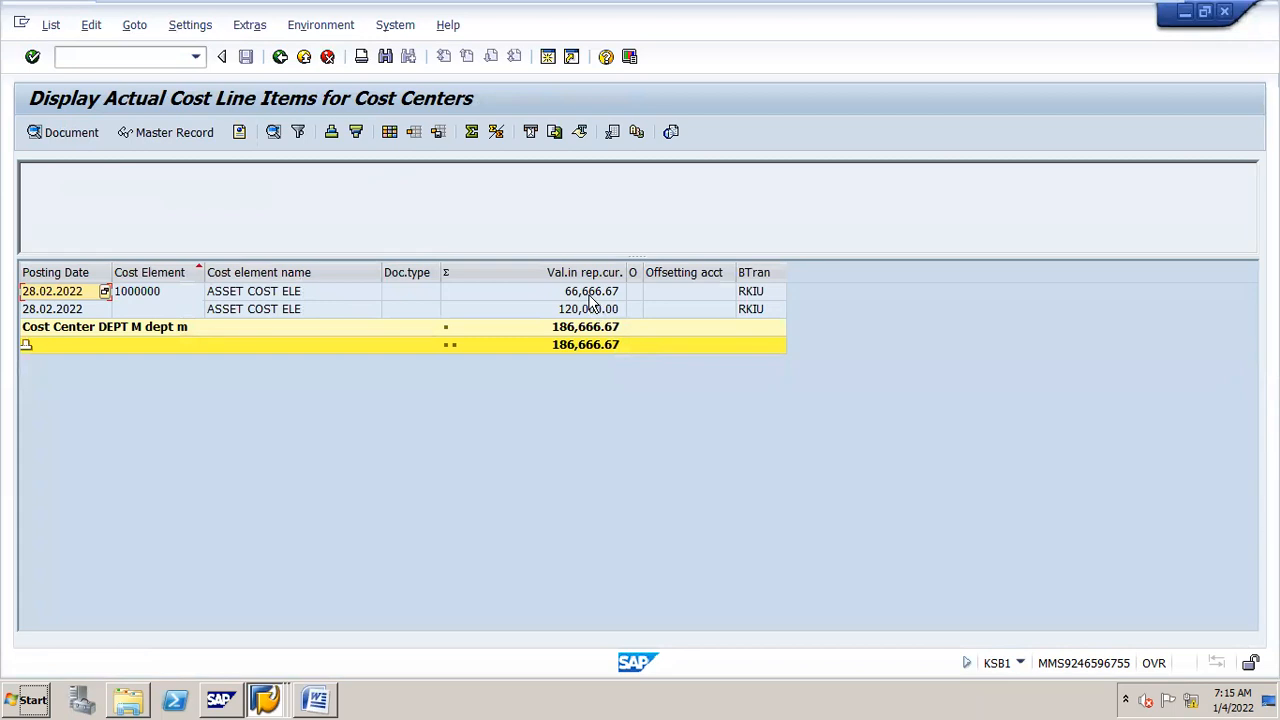
click(590, 296)
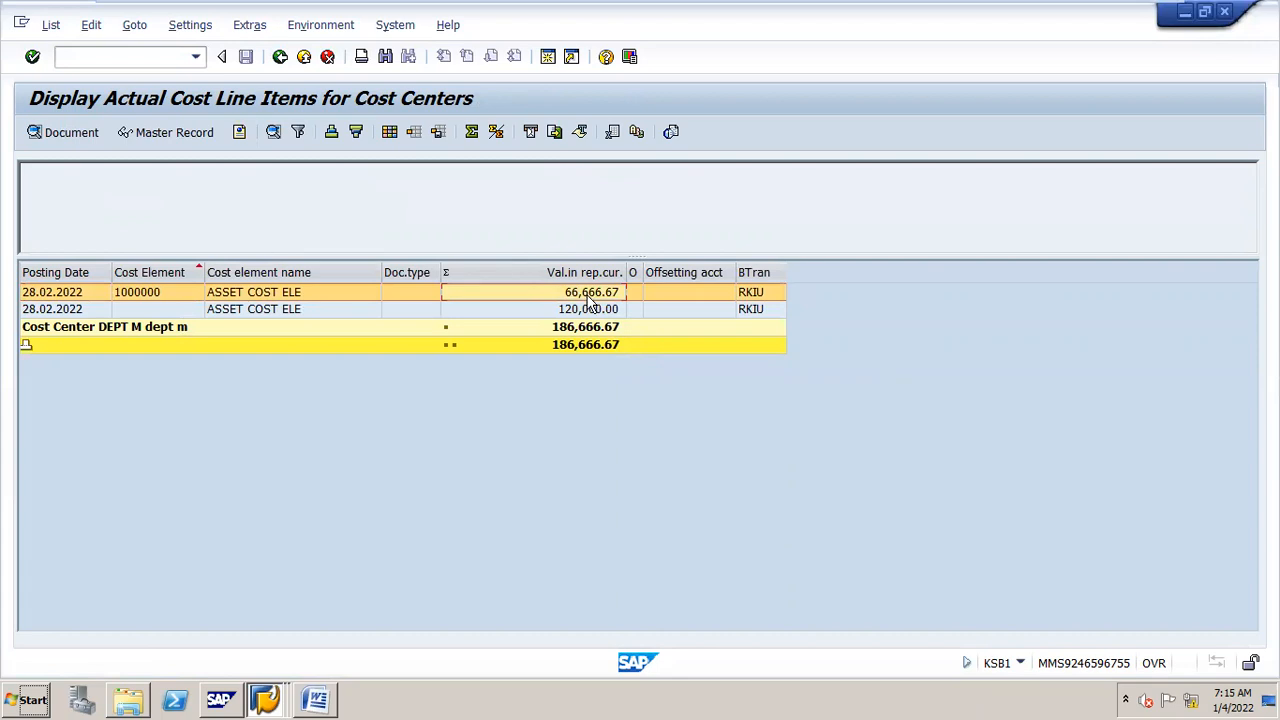
click(590, 312)
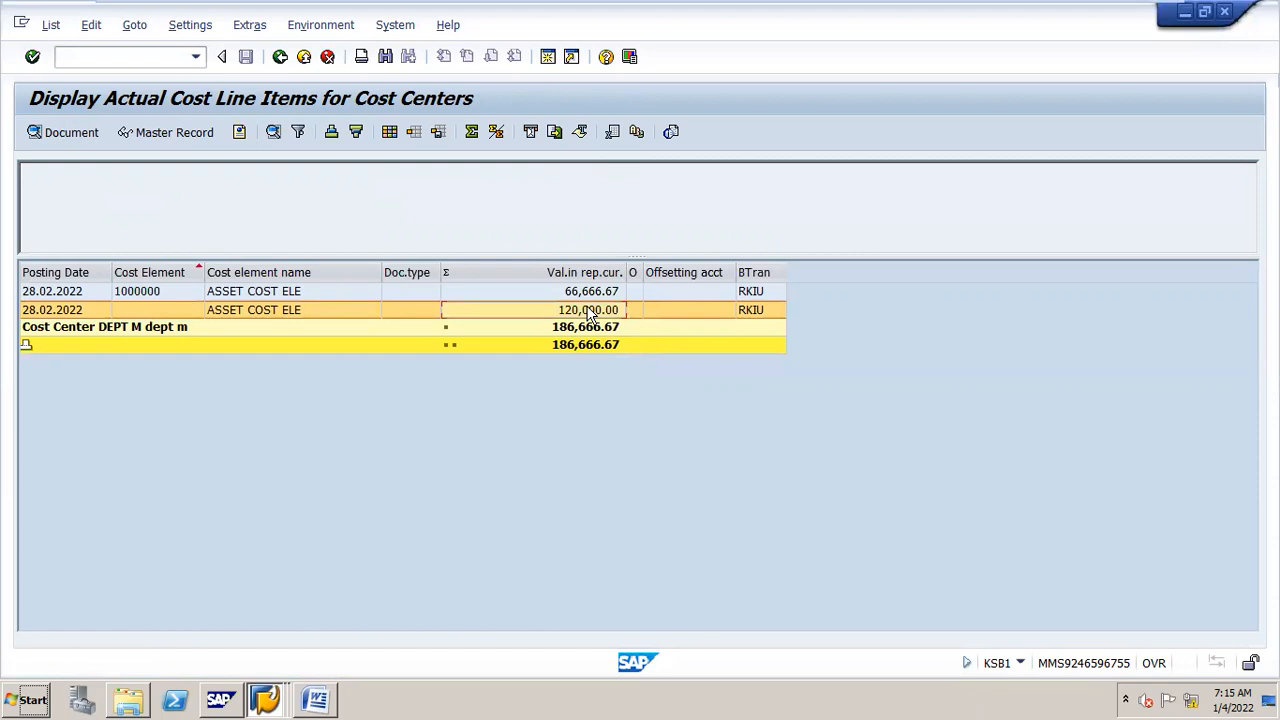
Leave the DEPT M list, display the actual line items for cost center DEPT N and examine the first assessed amount.
click(282, 57)
click(316, 382)
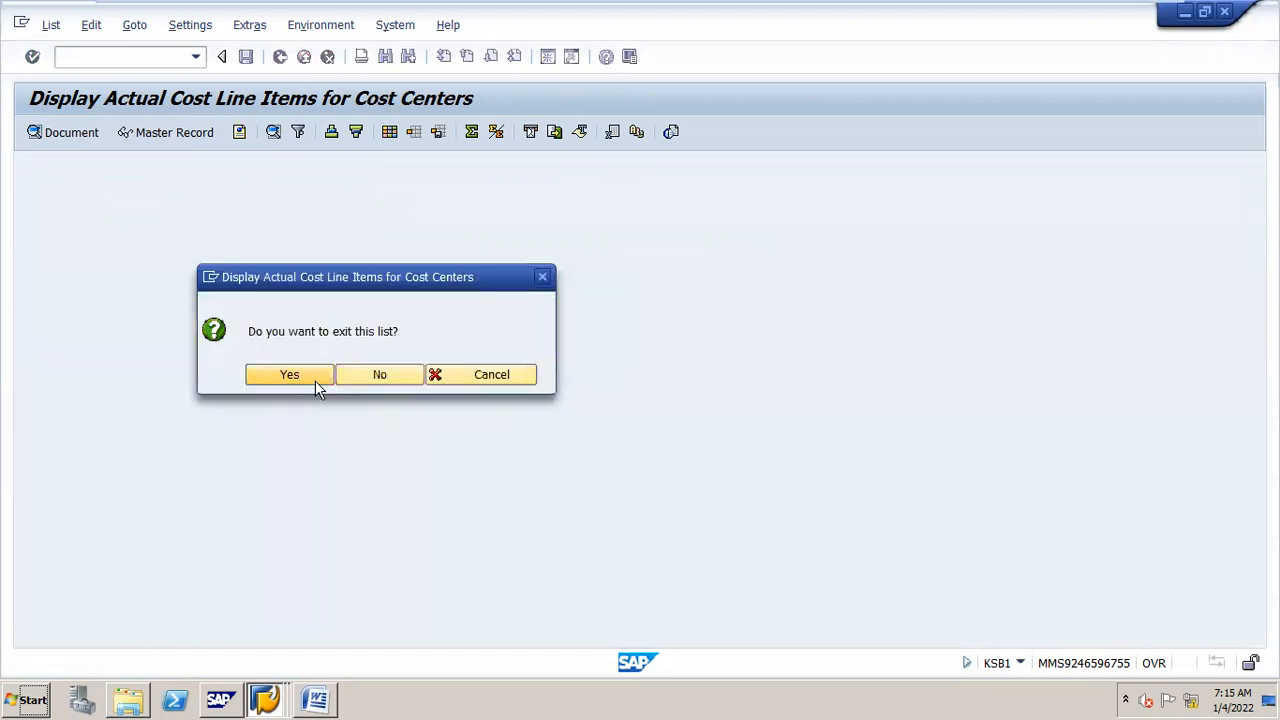
click(330, 168)
key(BackSpace)
text(N)
click(33, 132)
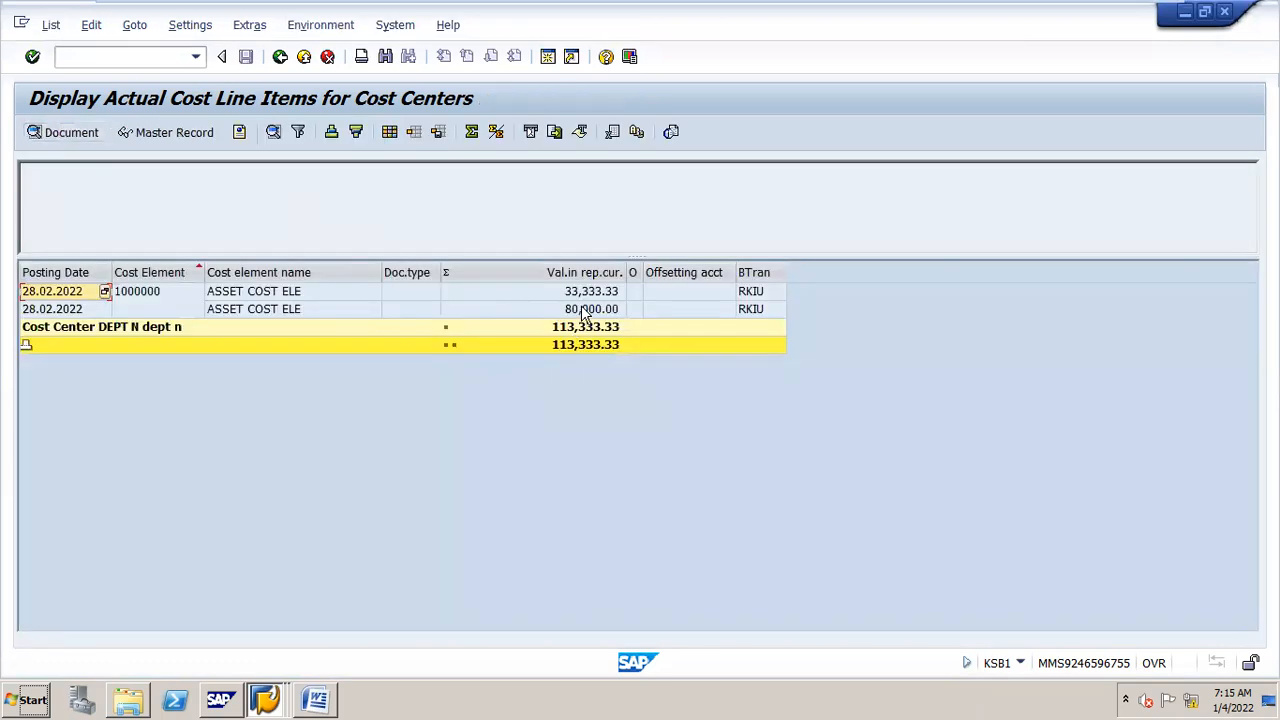
click(604, 292)
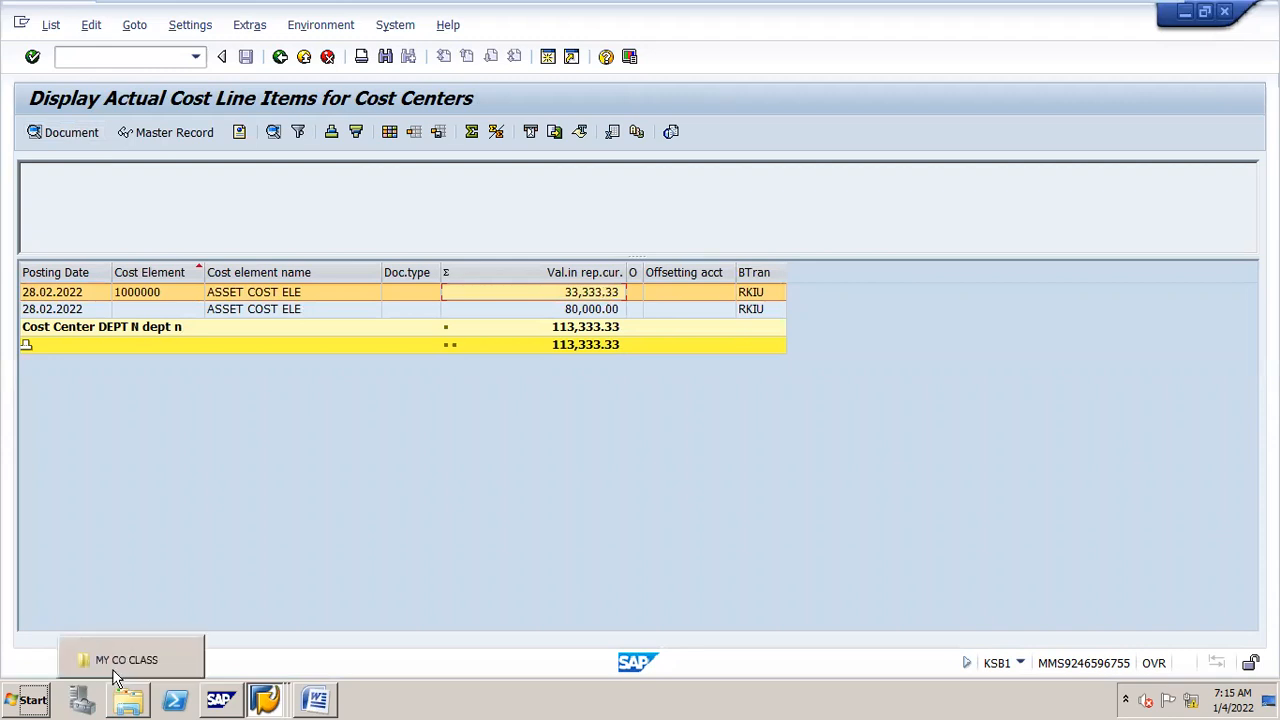
Open the Windows Calculator and bring it in front of the DEPT N line items.
click(18, 690)
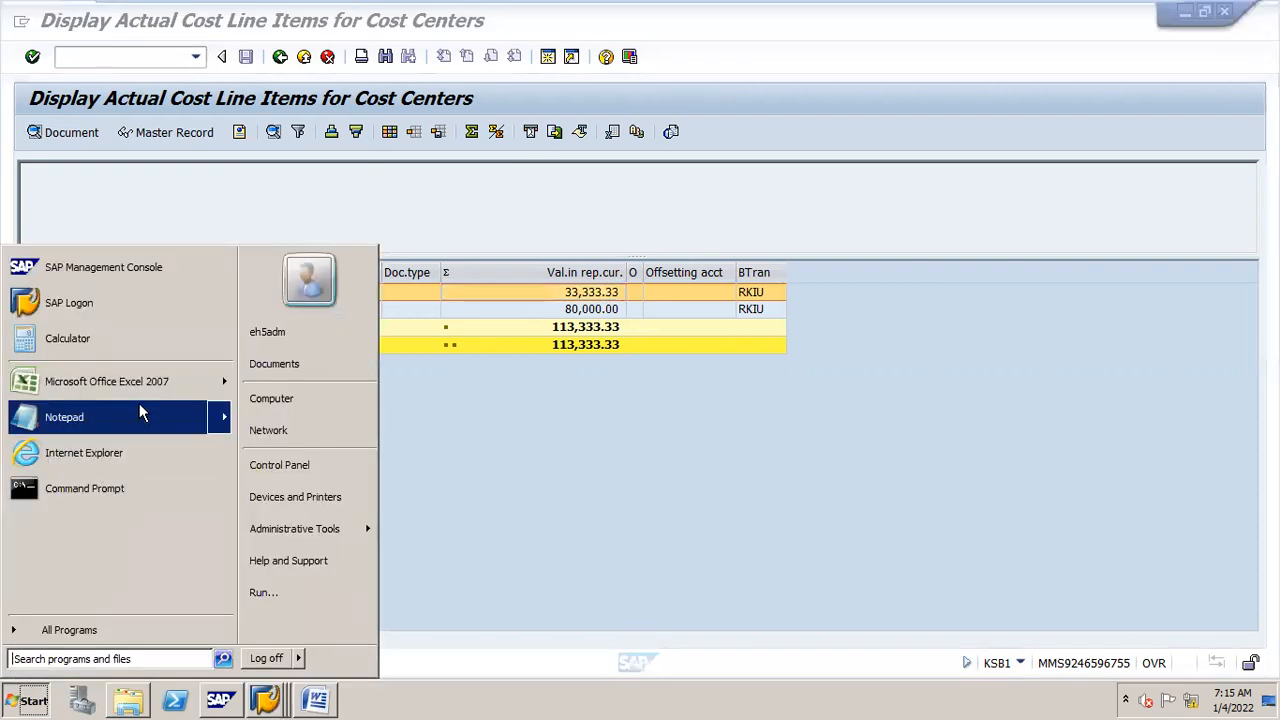
click(174, 338)
click(660, 346)
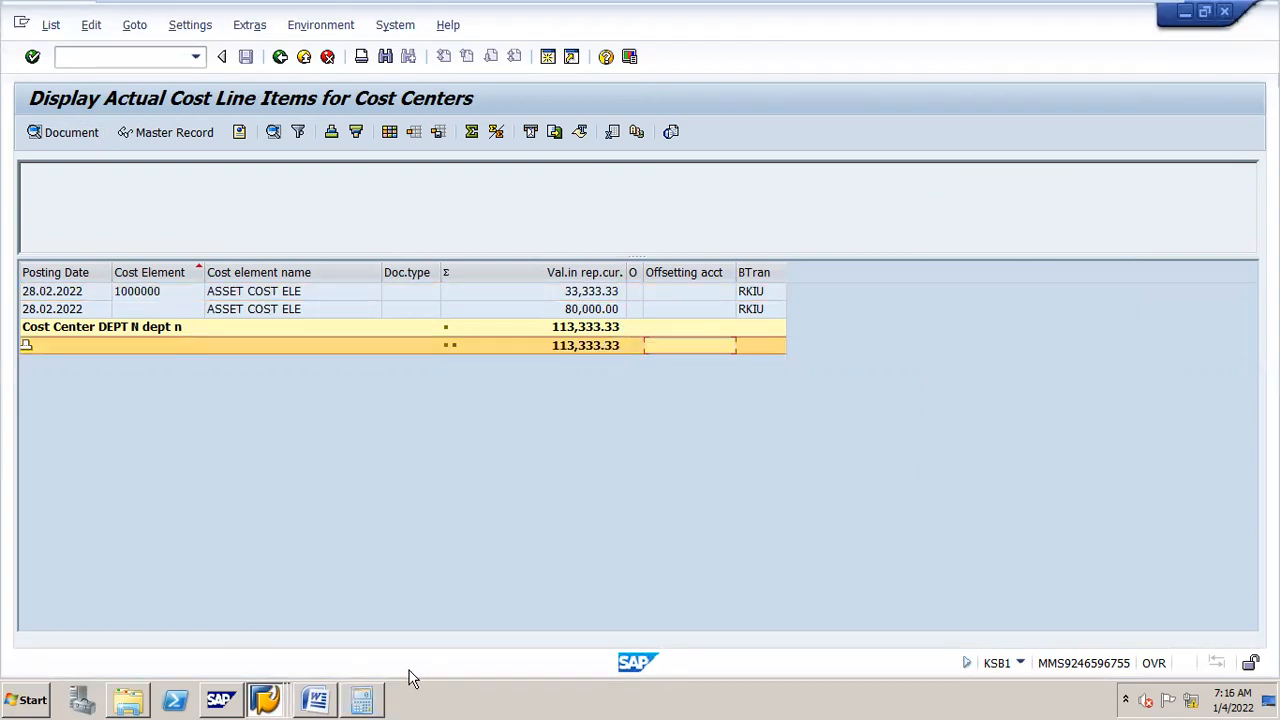
click(362, 699)
text(100000)
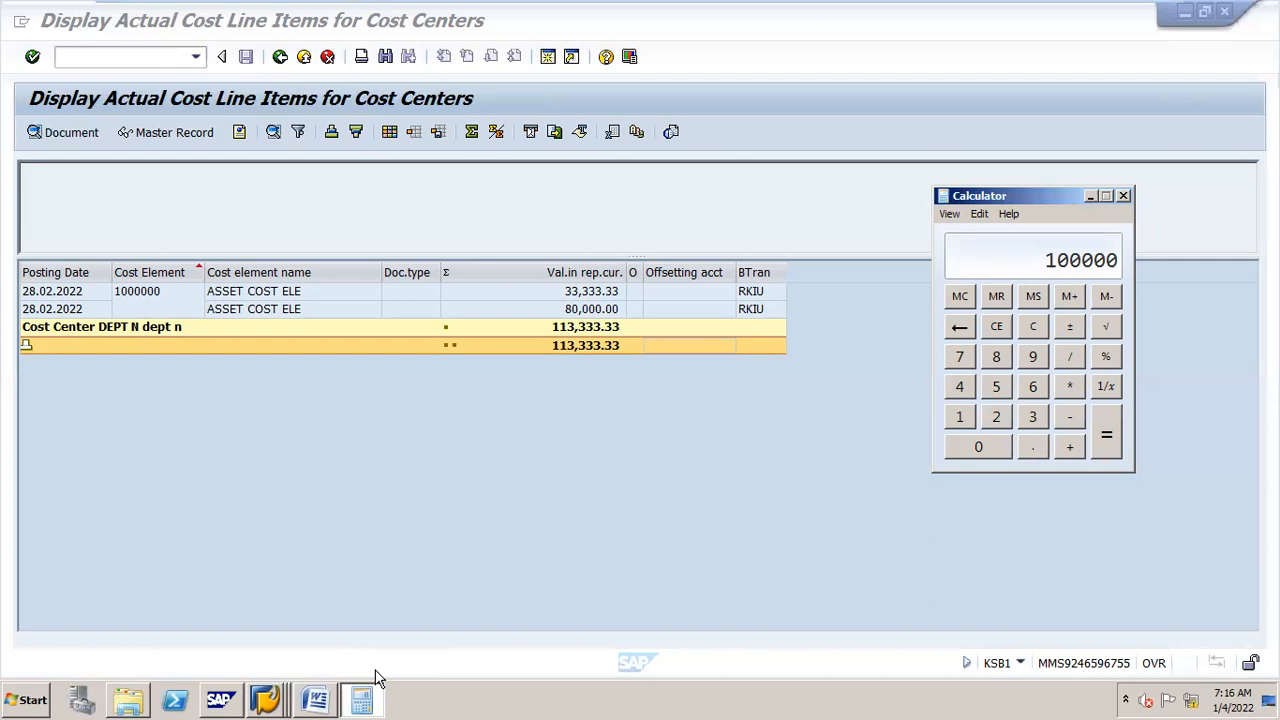
key(minus)
text(150)
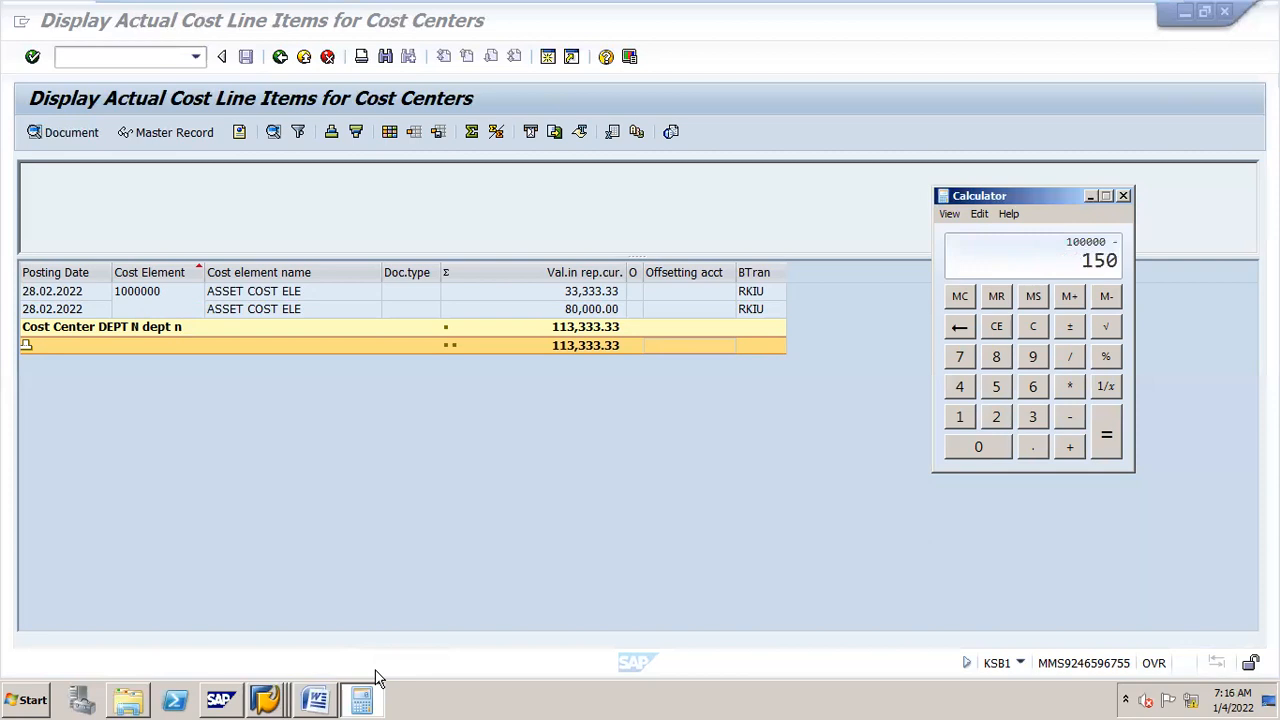
key(asterisk)
text(50)
key(Return)
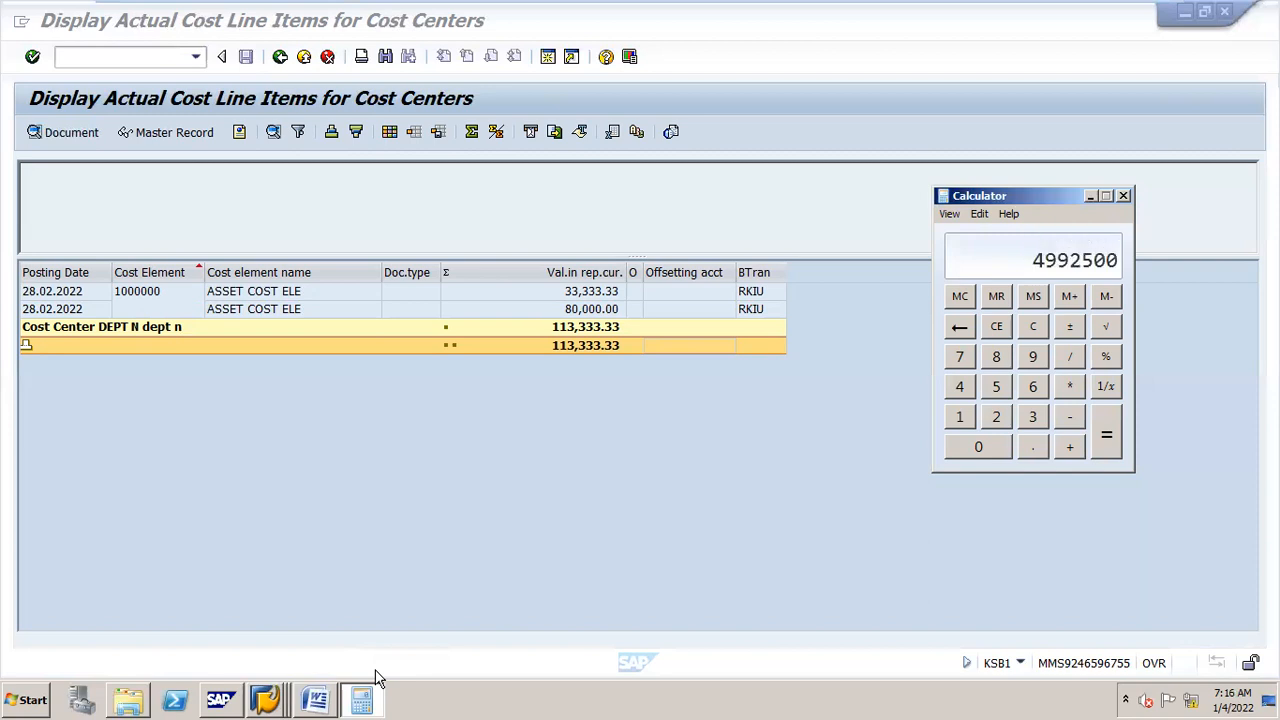
key(Escape)
Calculate DEPT N's salary share as 100000 / 150 * 50 and clear the calculator.
text(100000)
key(slash)
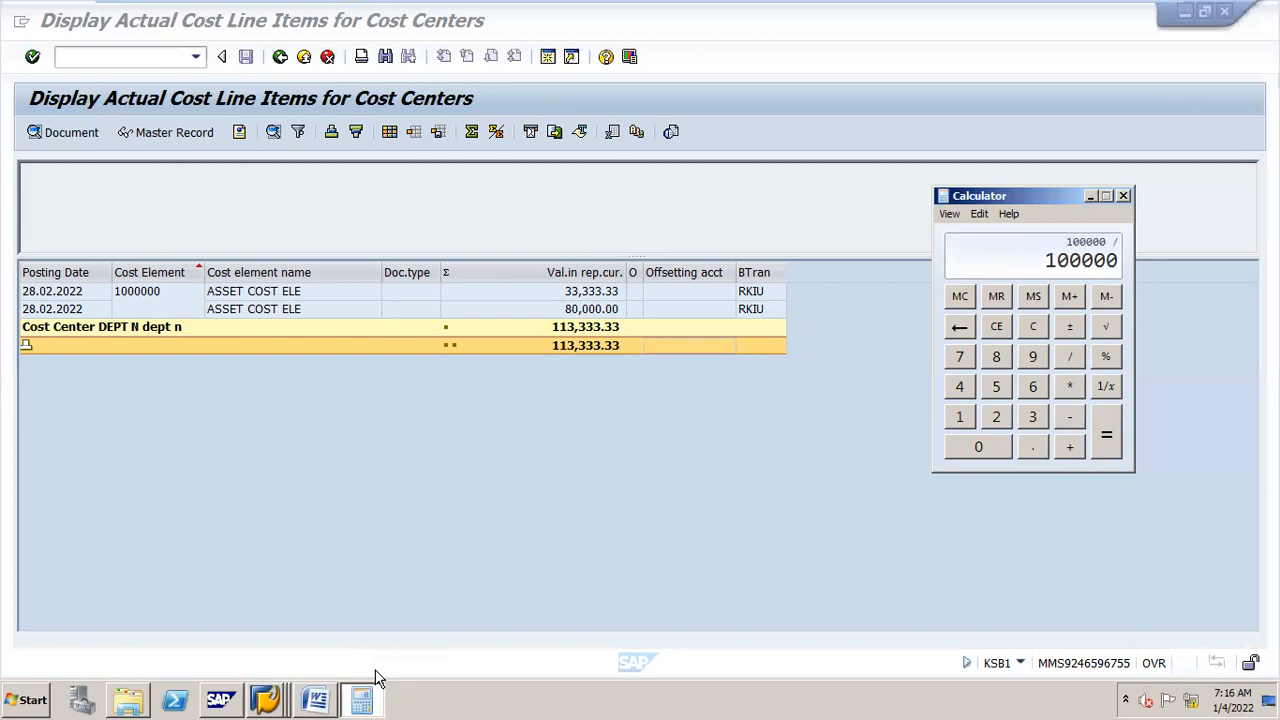
text(150)
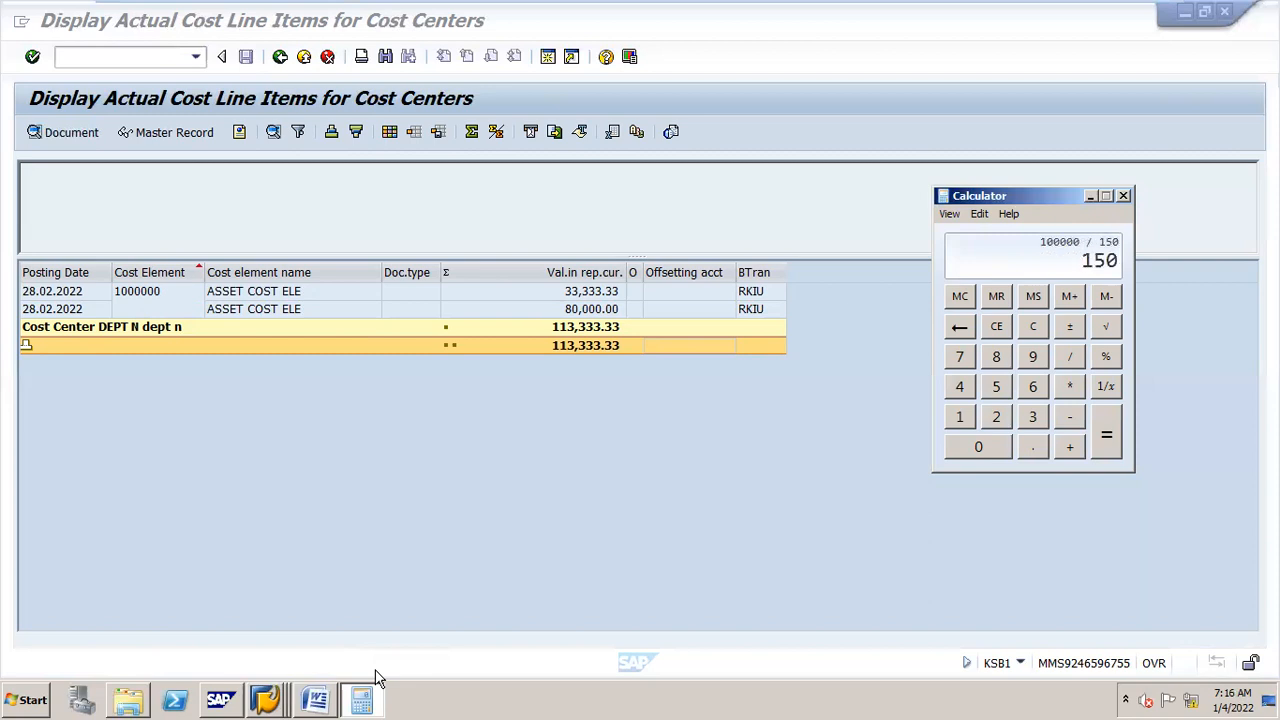
key(asterisk)
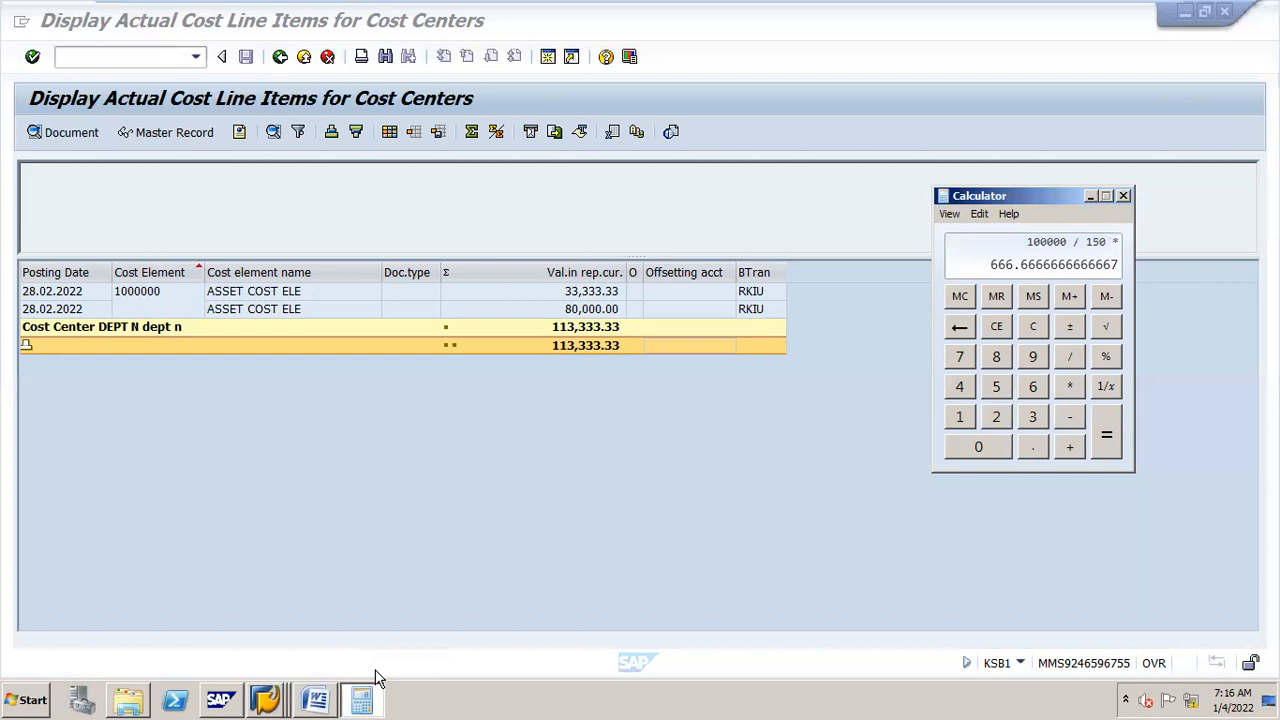
text(50)
key(Return)
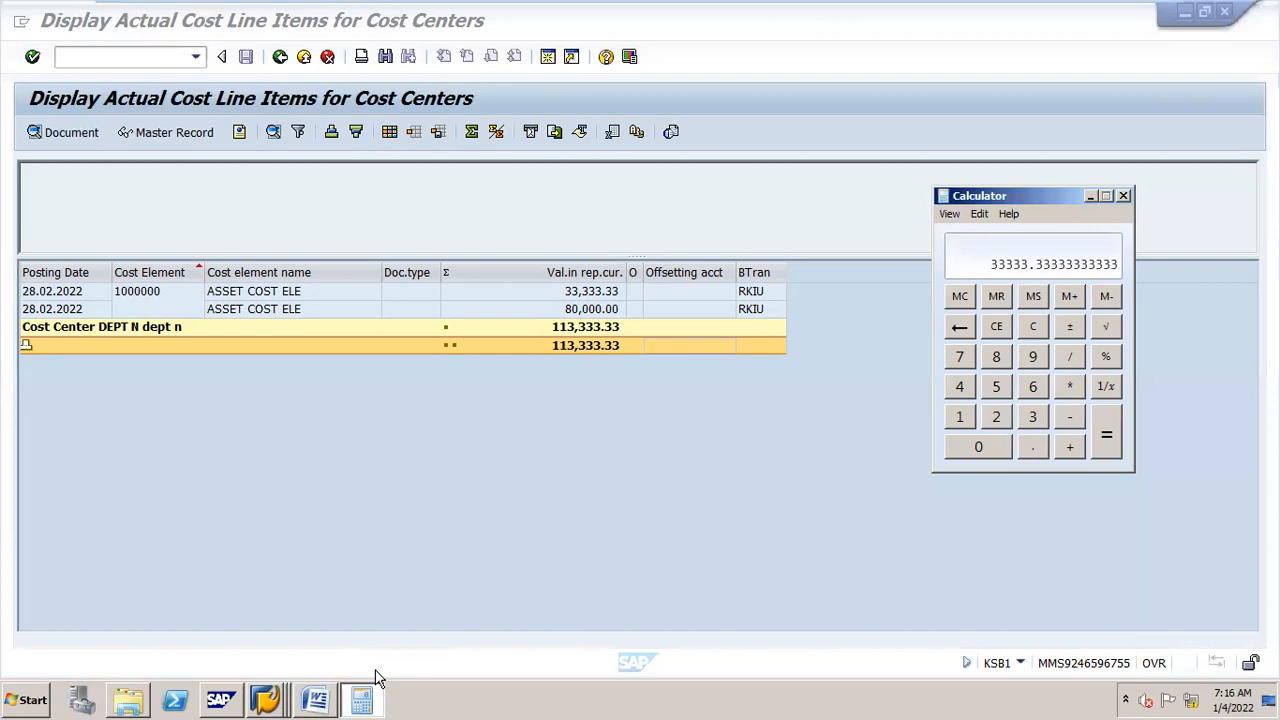
key(Escape)
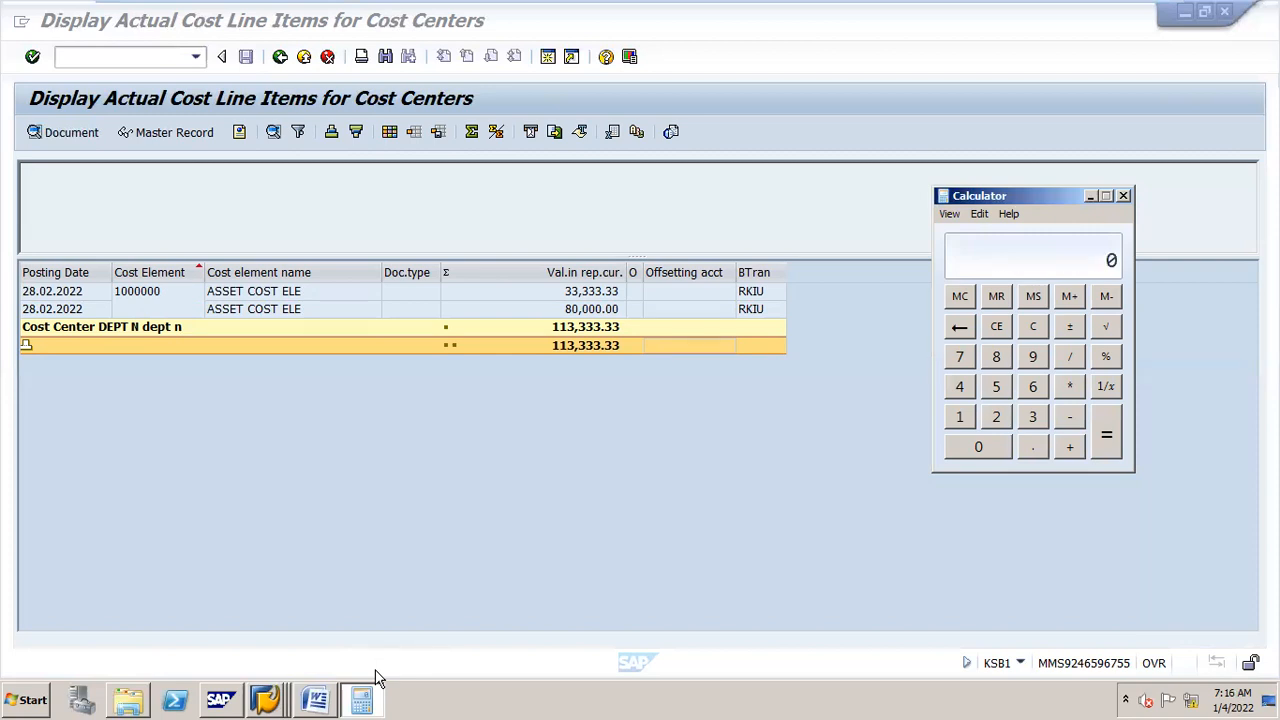
Calculate DEPT M's salary share as 100000 / 150 * 100 and clear the calculator.
text(100000)
key(slash)
text(150)
key(asterisk)
text(100)
key(Return)
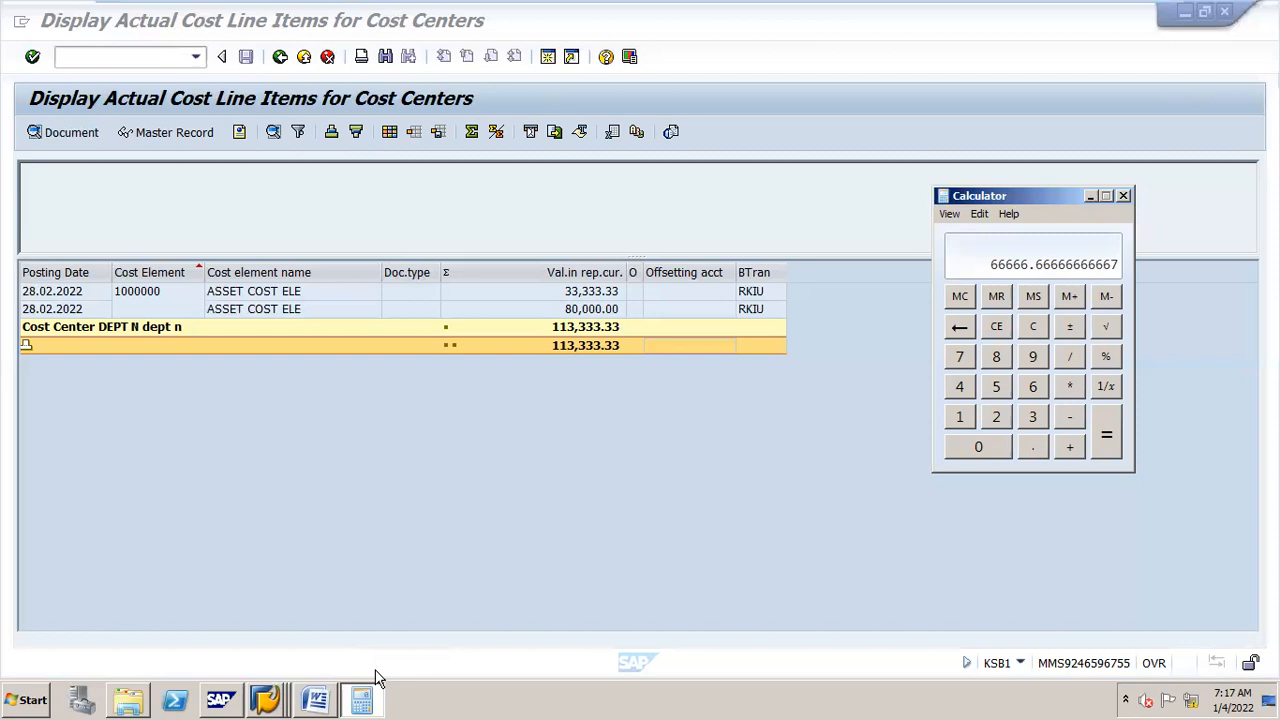
key(Escape)
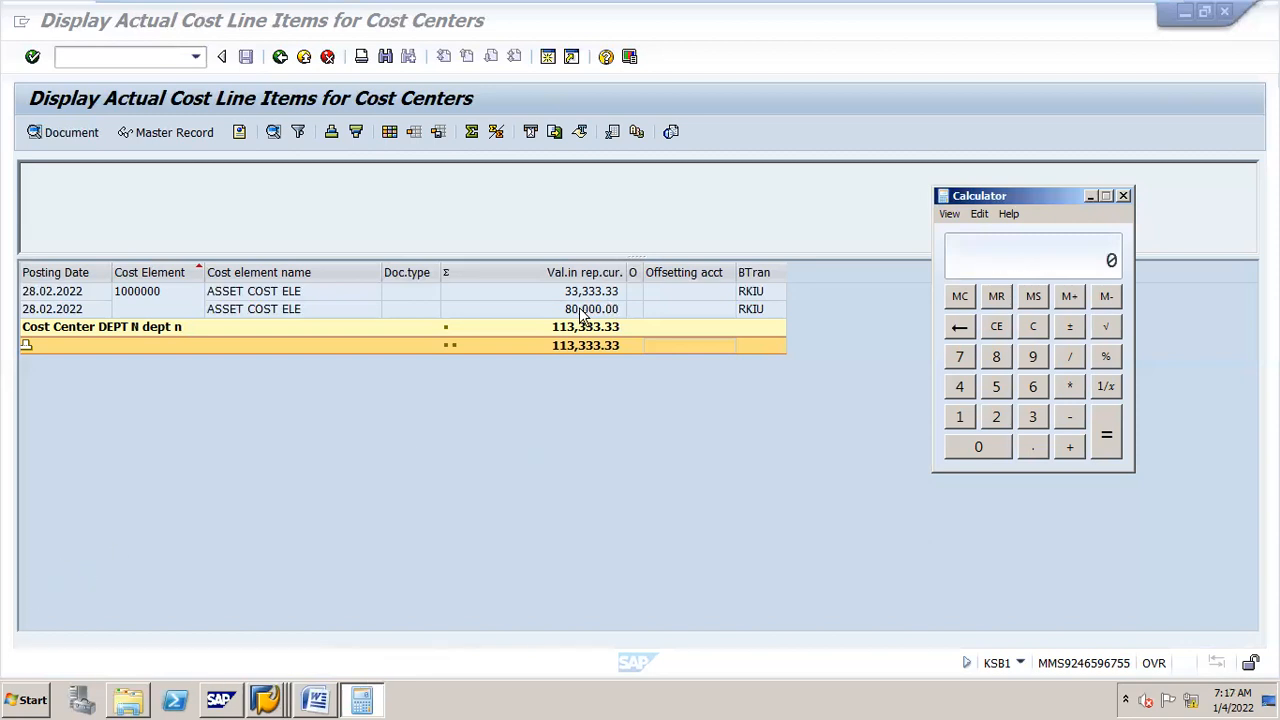
Calculate DEPT N's rent share as 200000 * 40 / 100 and return to the first DEPT N line item in SAP.
text(200000 * 40 / 100)
key(Return)
click(603, 298)
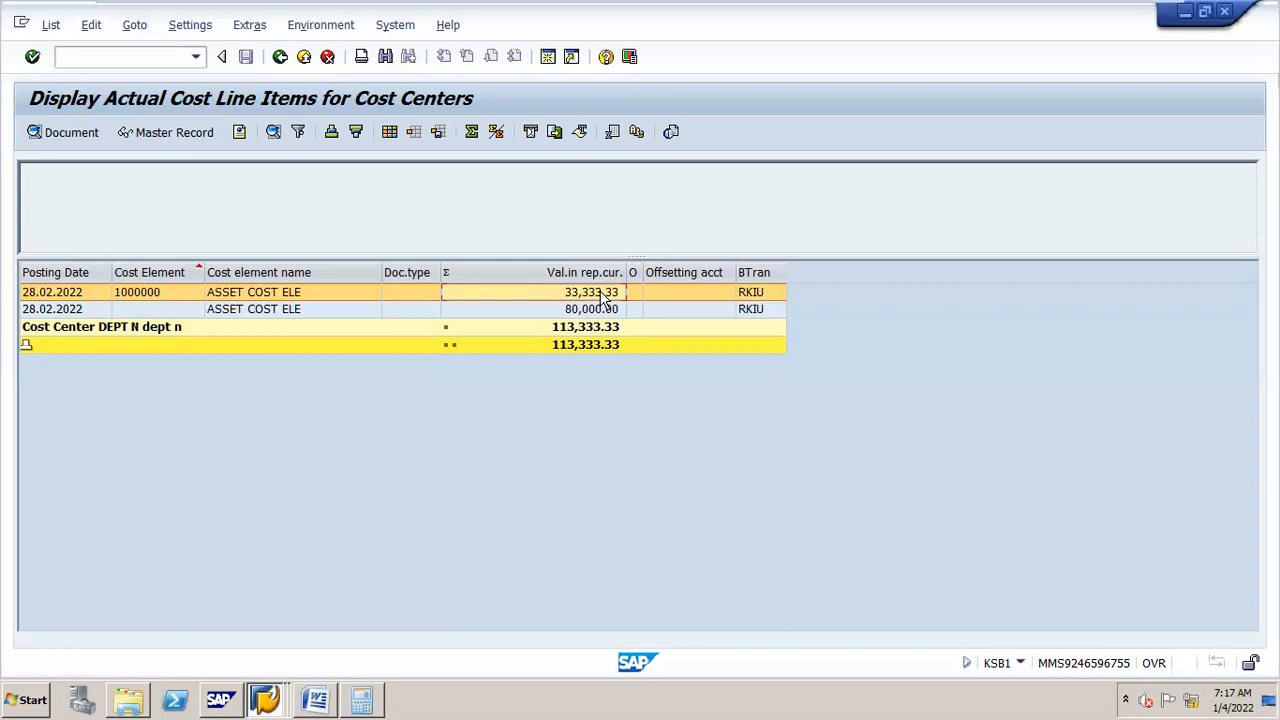
Minimise the ECC 6.0 EHP 5 virtual machine window to return to the host desktop.
mouse_move(1020, 26)
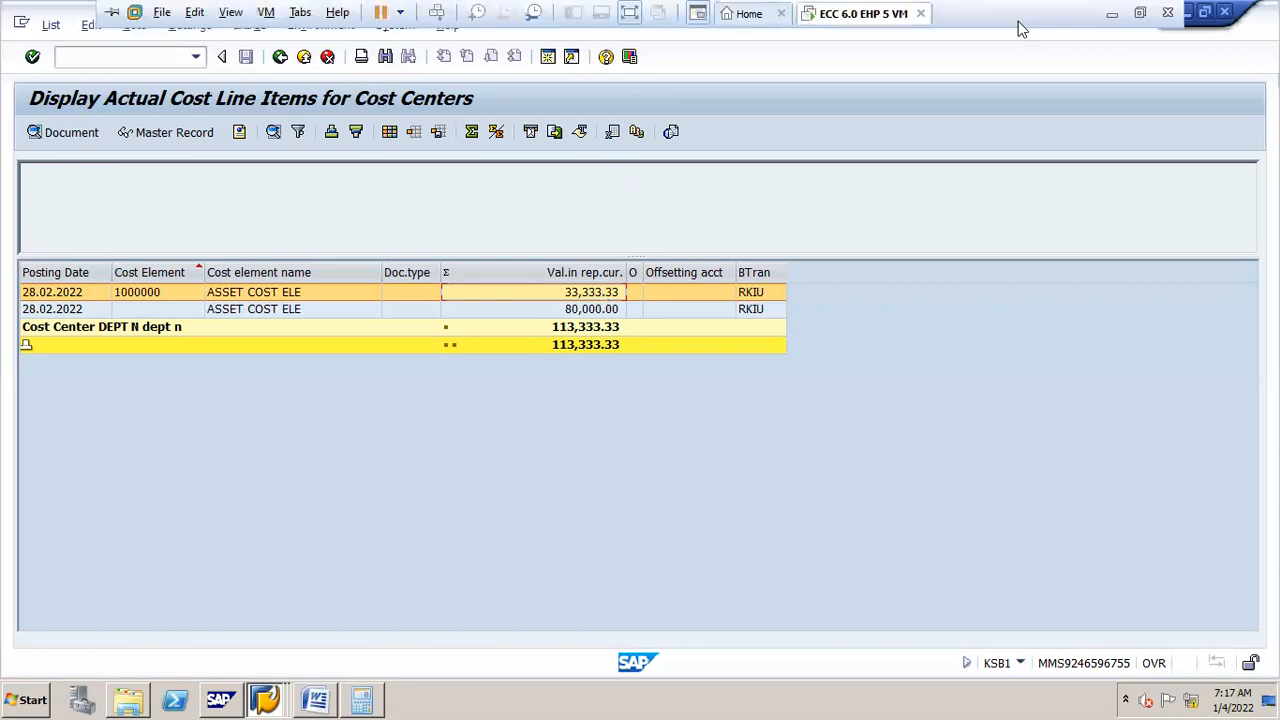
click(1112, 13)
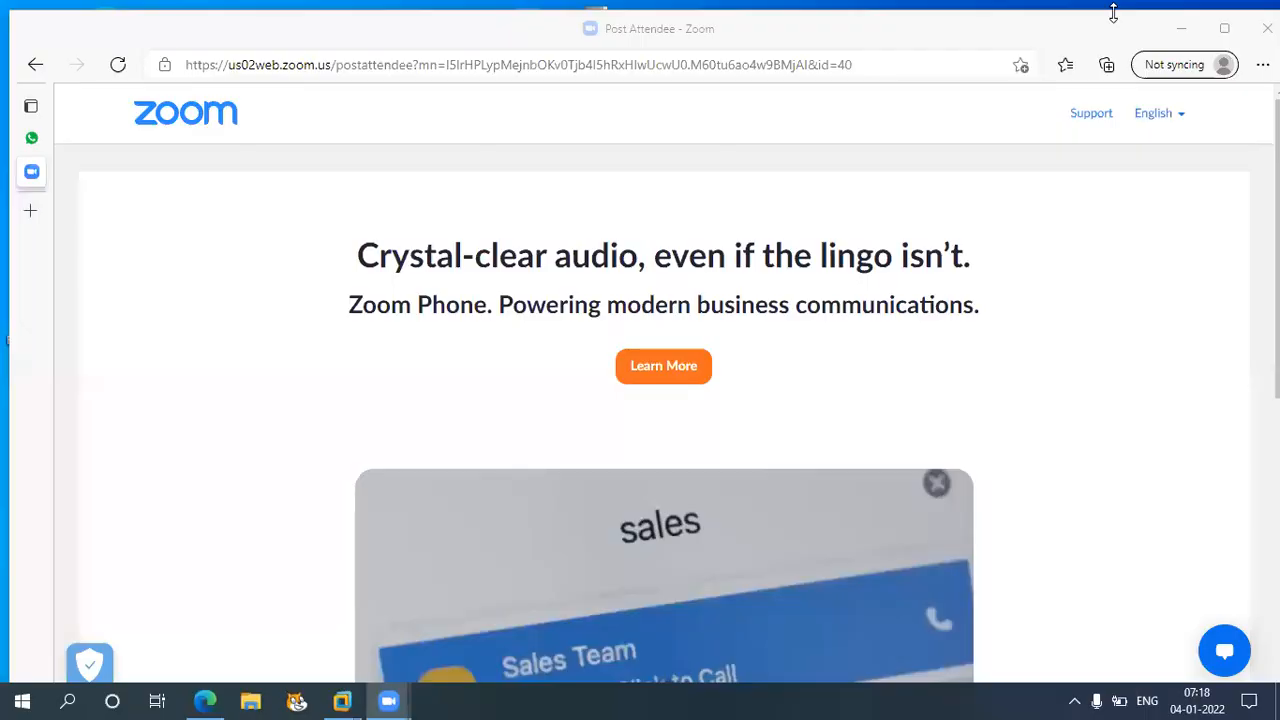